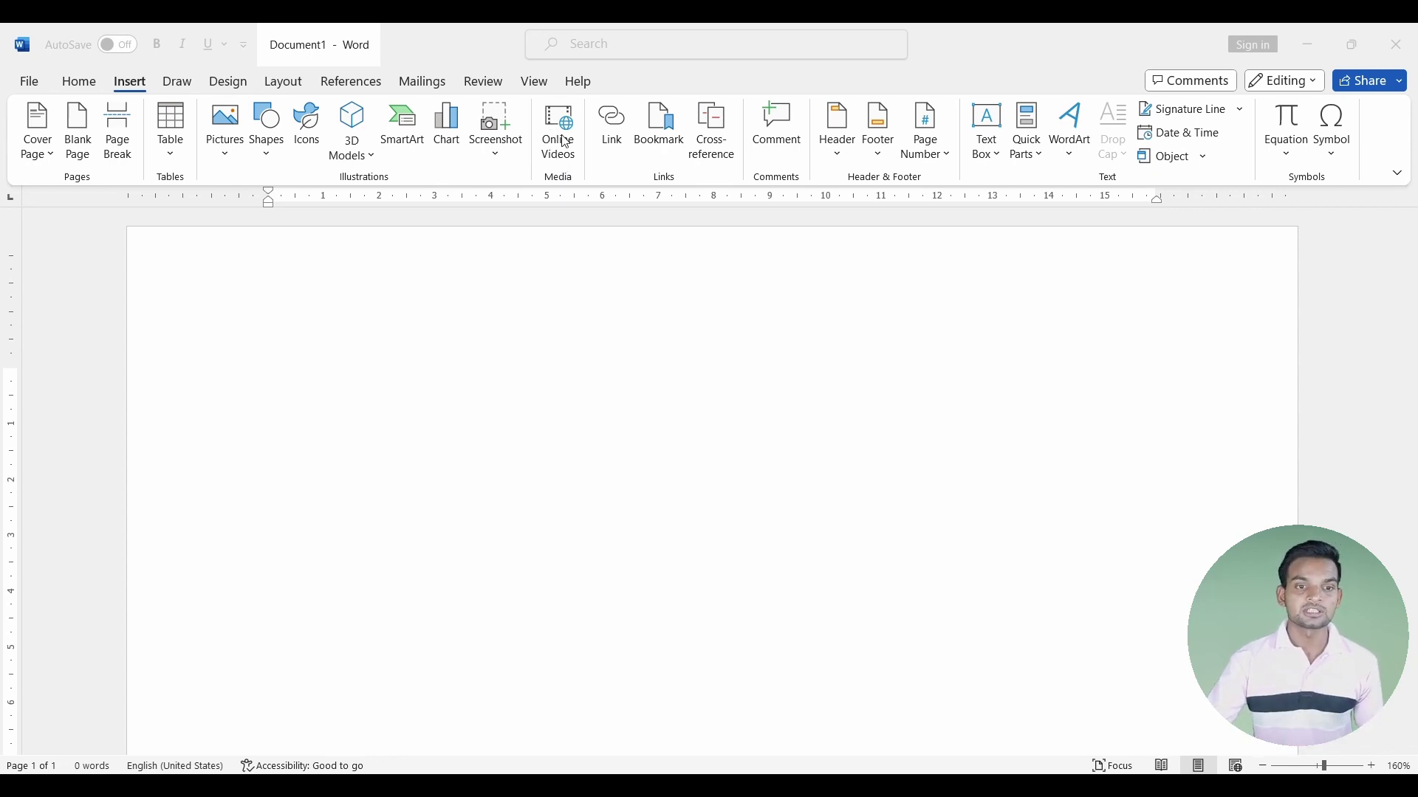
Dismiss the online video notice and generate sample paragraphs with =rand().
left_click(566, 139)
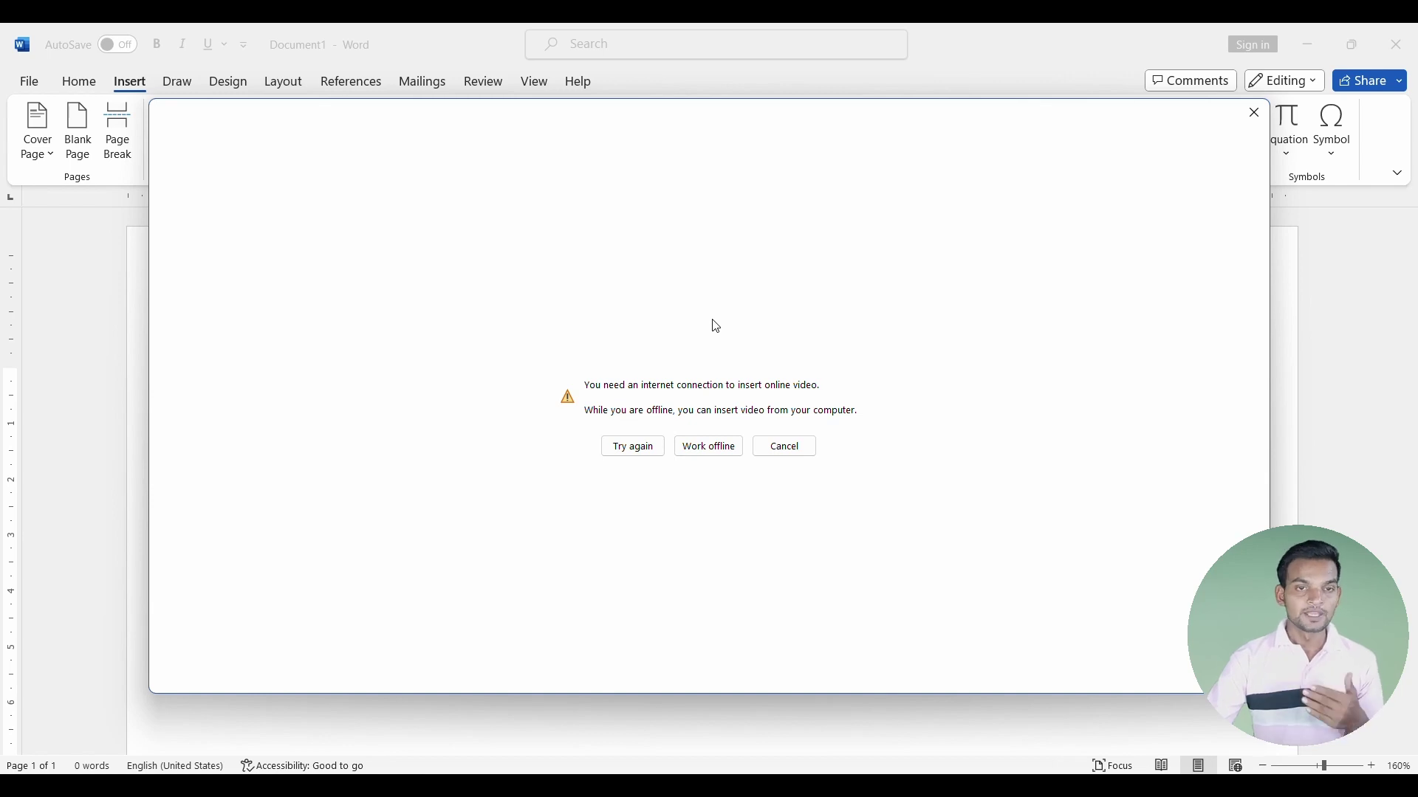
left_click(1253, 113)
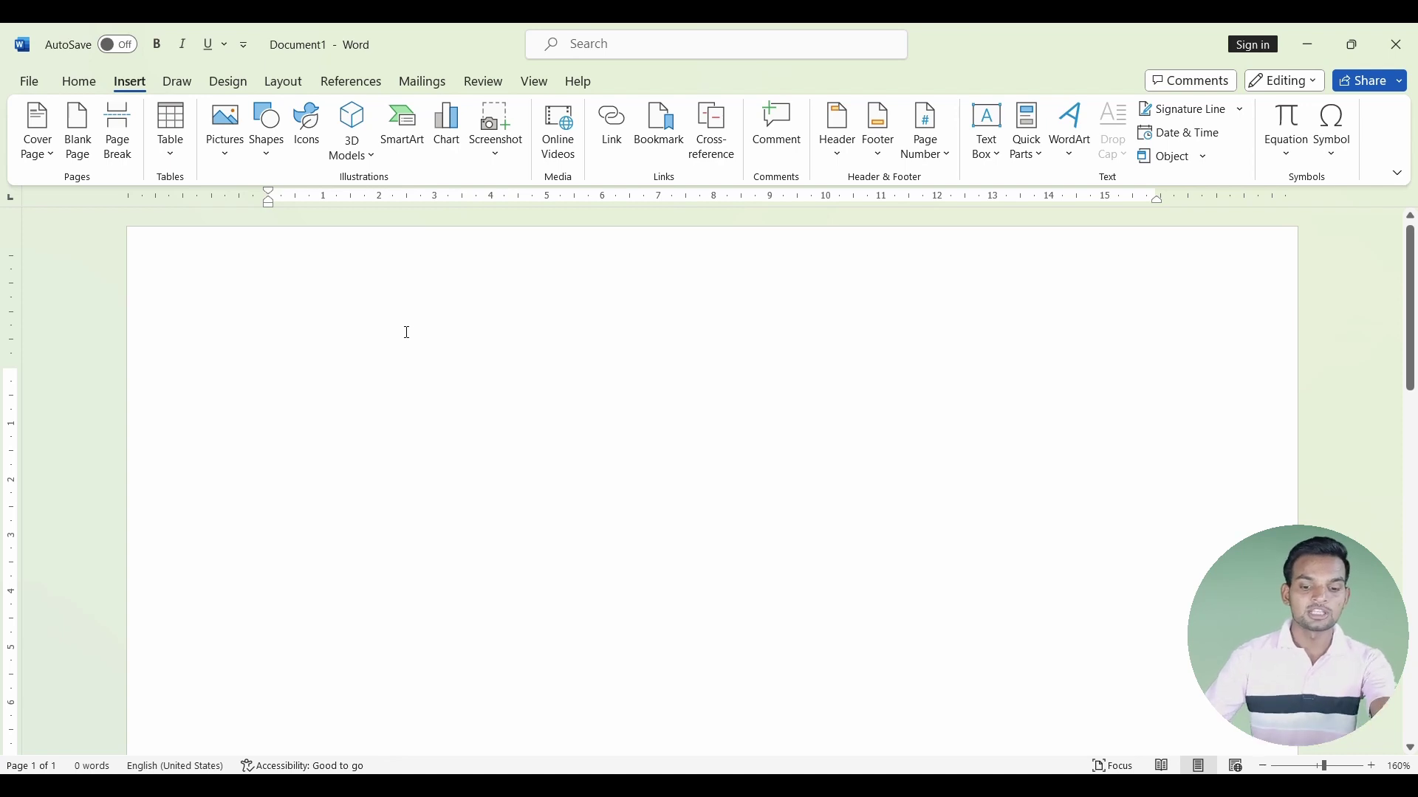
type("=ran")
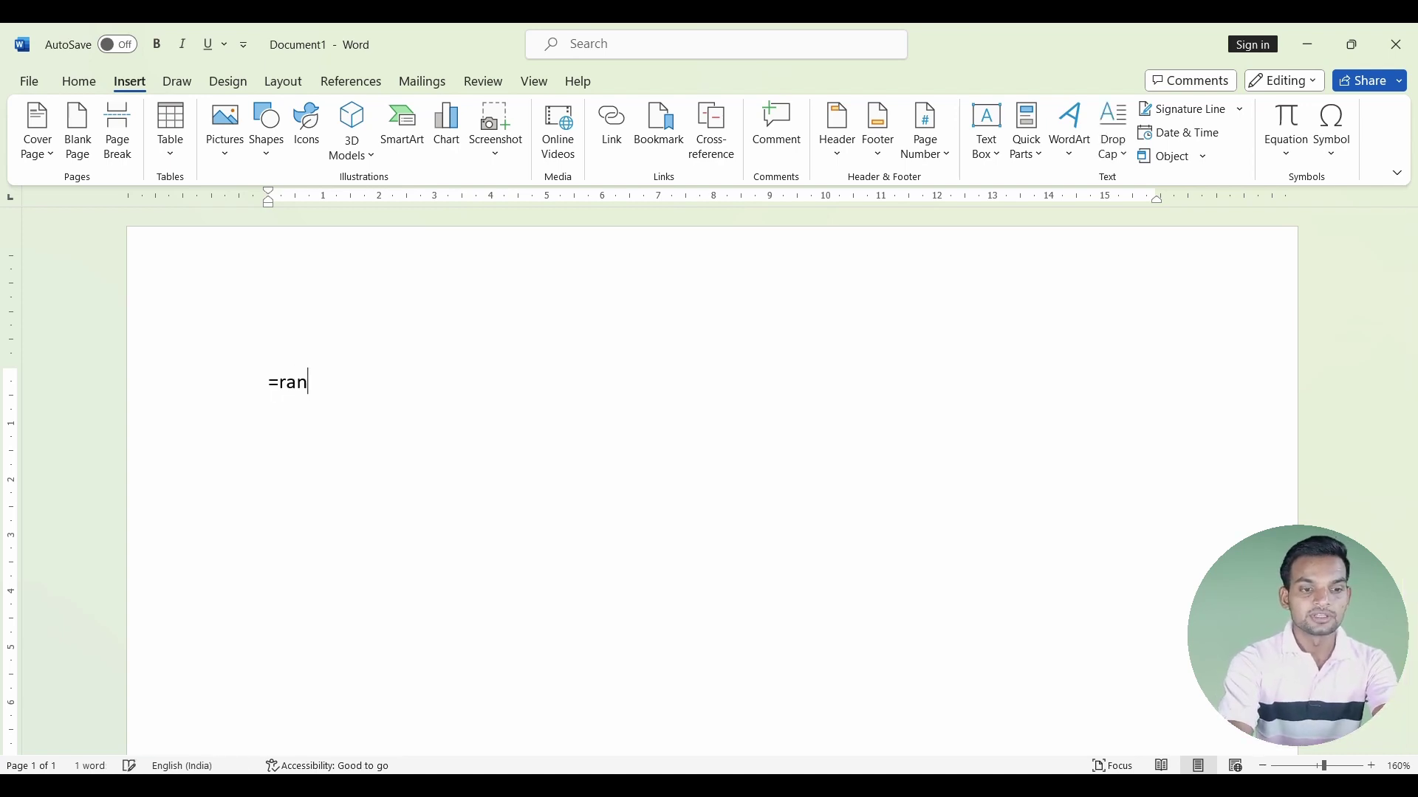
type("d")
key("BackSpace")
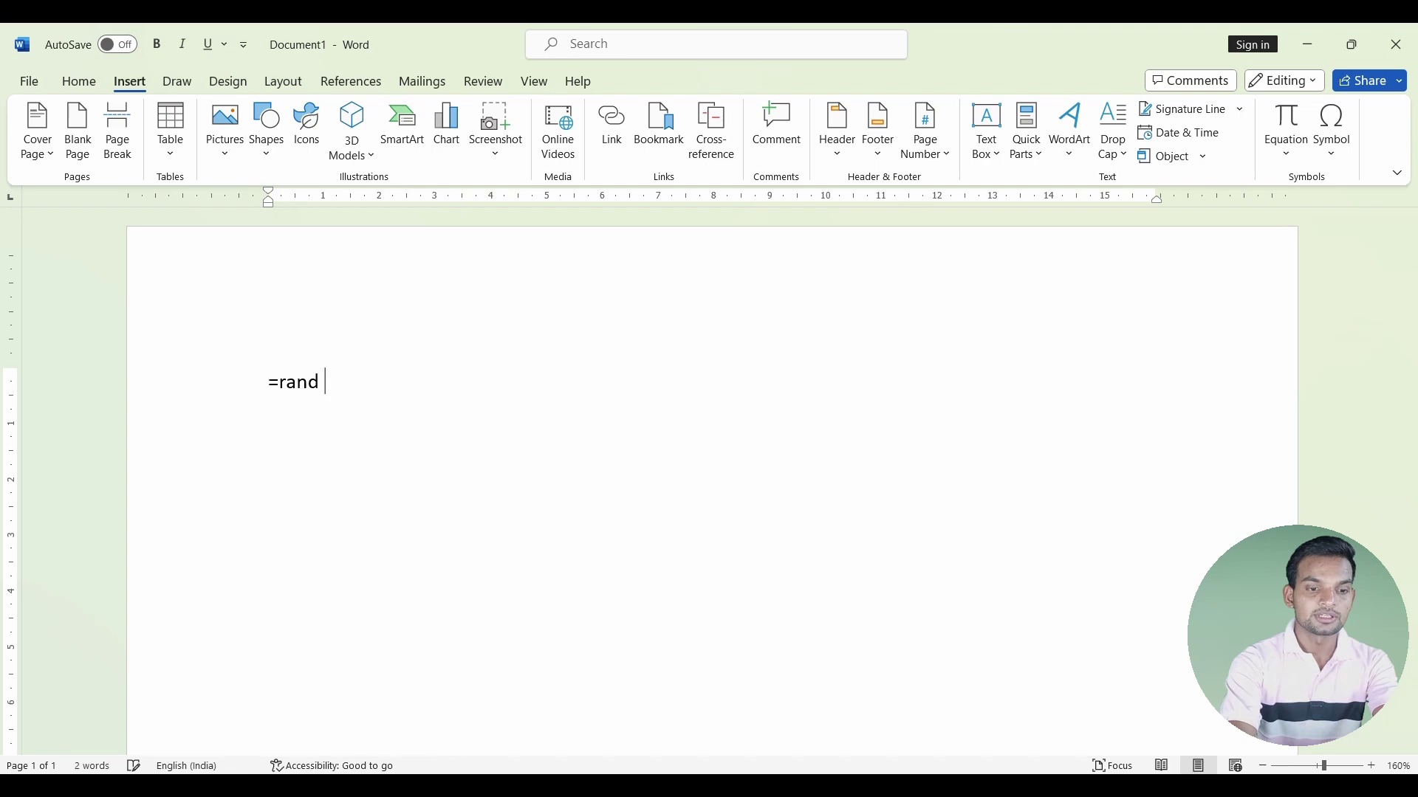
type("()")
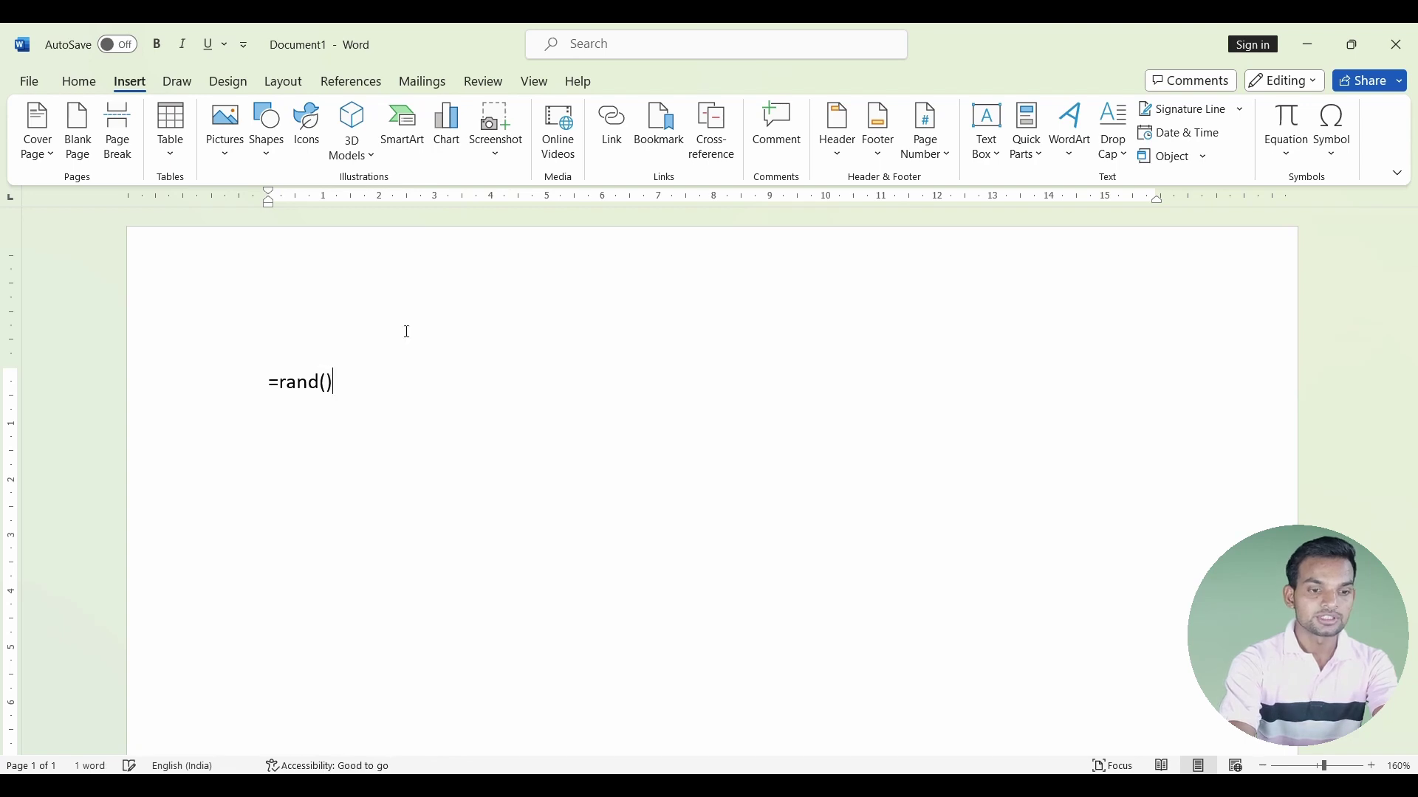
key("Return")
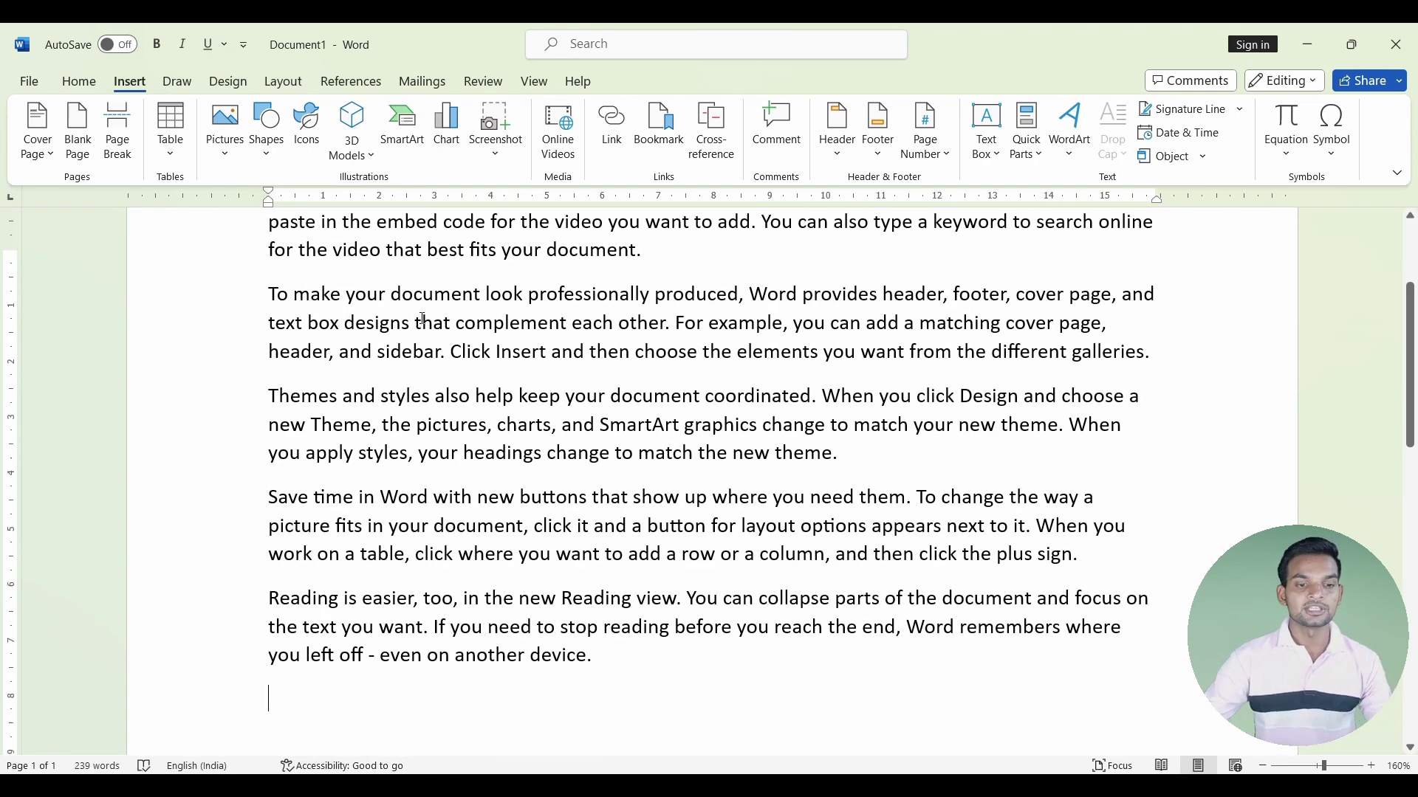
Select the words 'your document.' at the end of the first paragraph.
scroll(474, 360, "up", 3)
scroll(475, 360, "up", 1)
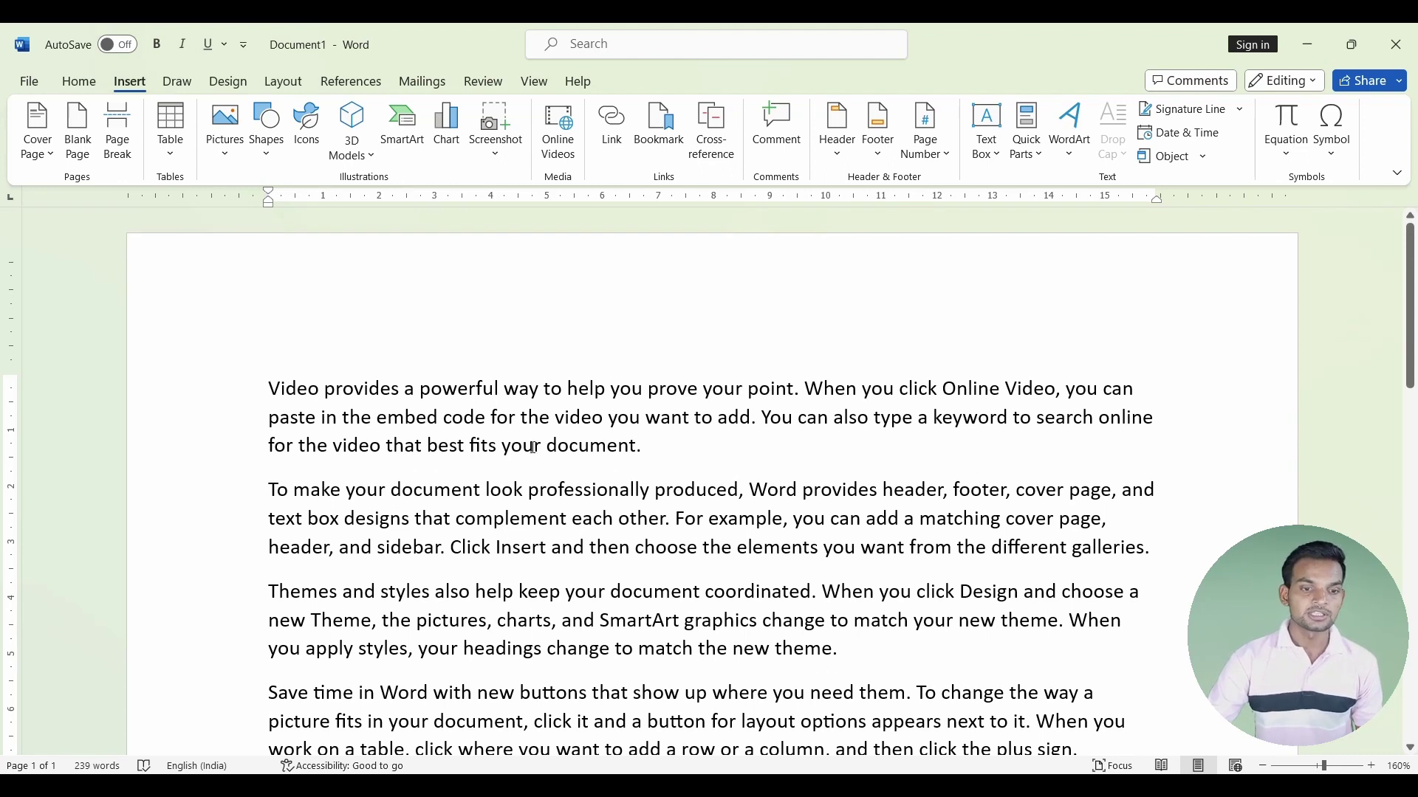
mouse_move(498, 446)
left_mouse_down()
mouse_move(638, 446)
mouse_move(515, 455)
left_mouse_up()
left_click(645, 446)
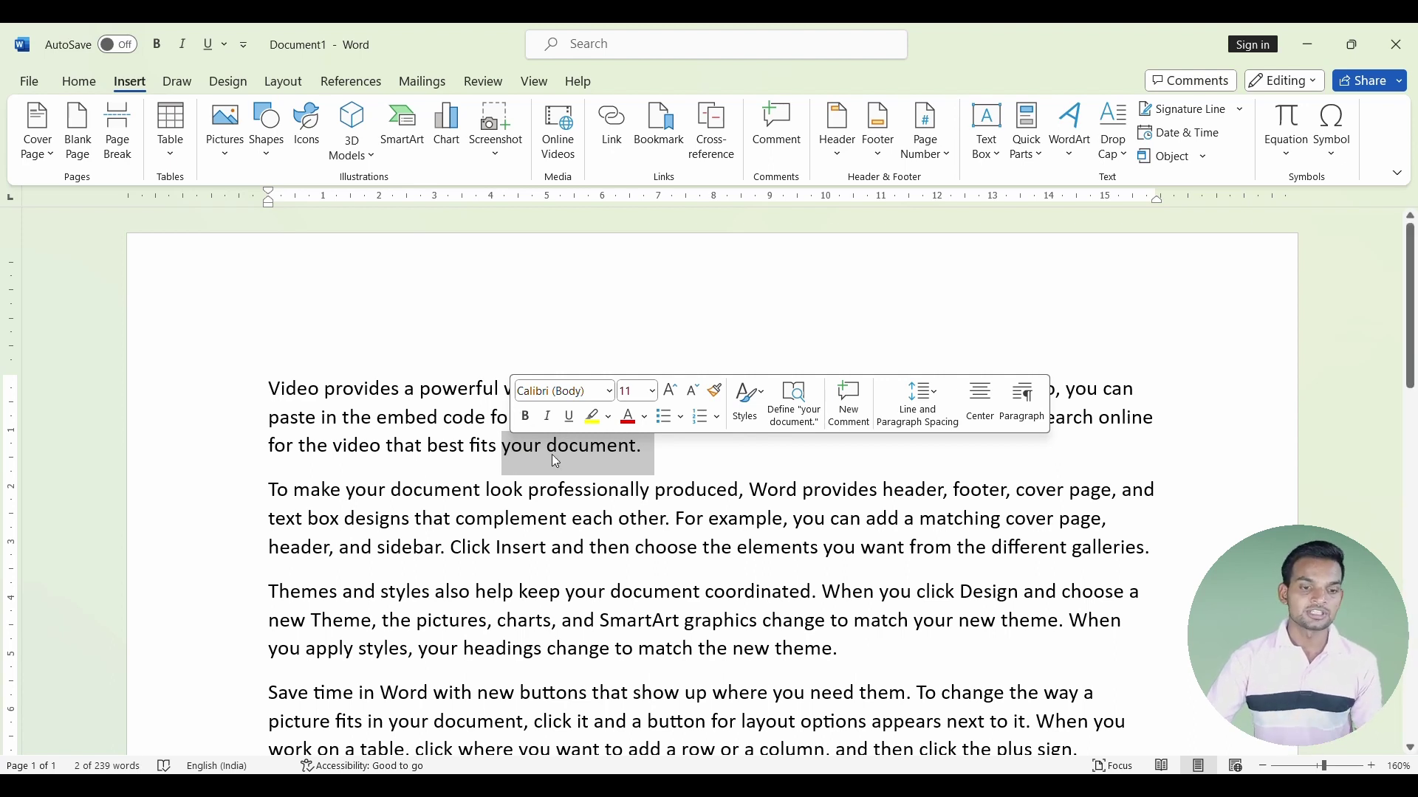
left_click_drag(643, 450, 511, 447)
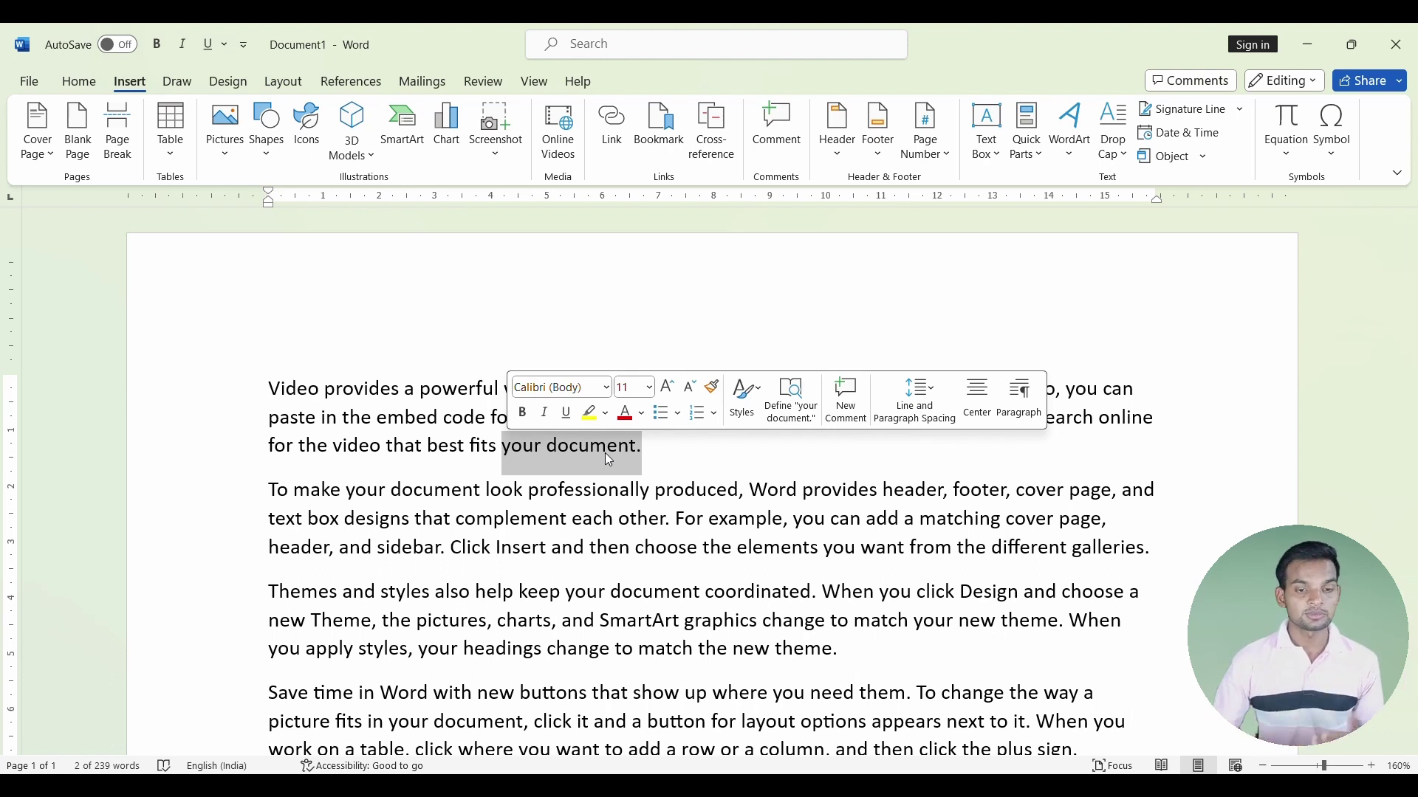
Link the selected 'your document.' to the Pictures folder, one level up from Documents.
left_click(609, 126)
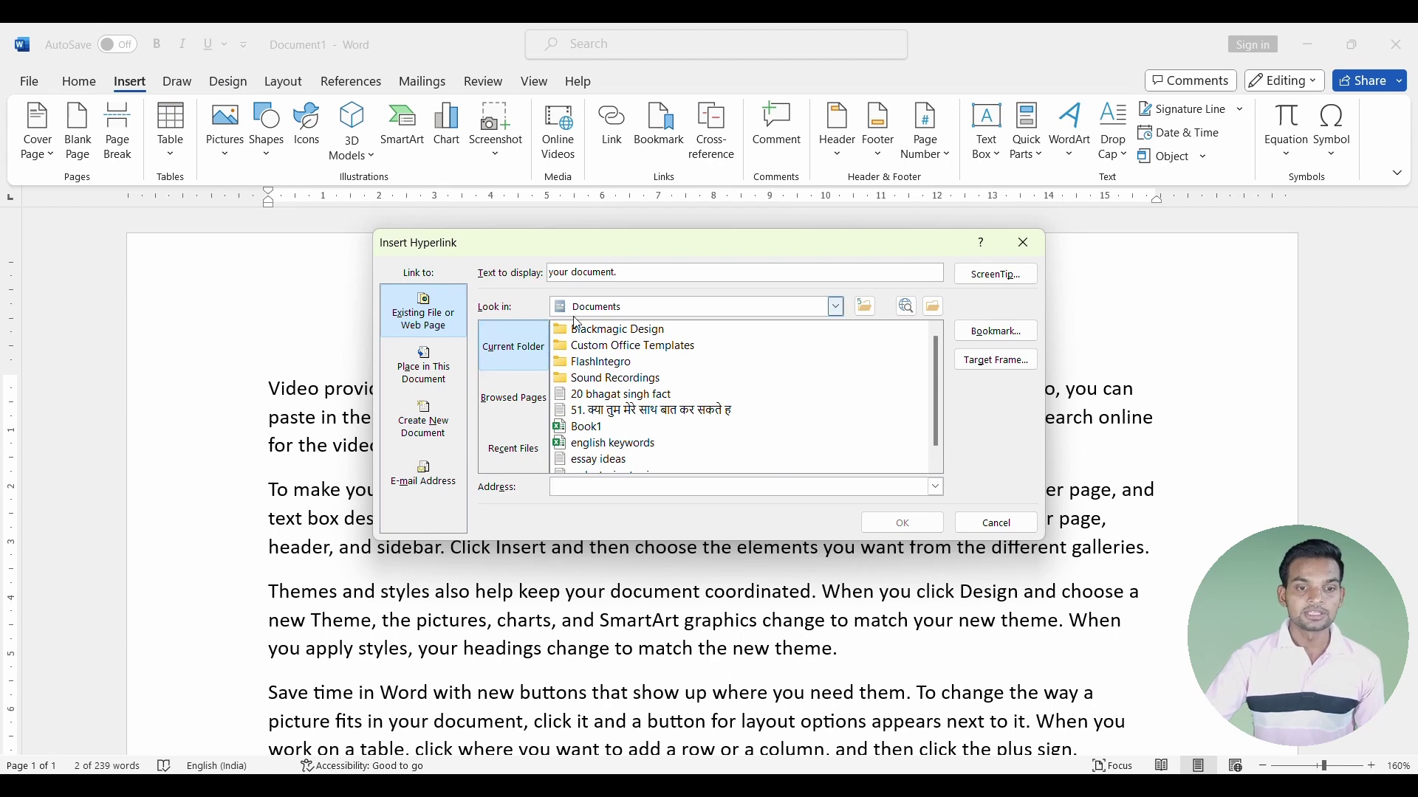
scroll(588, 392, "down", 1)
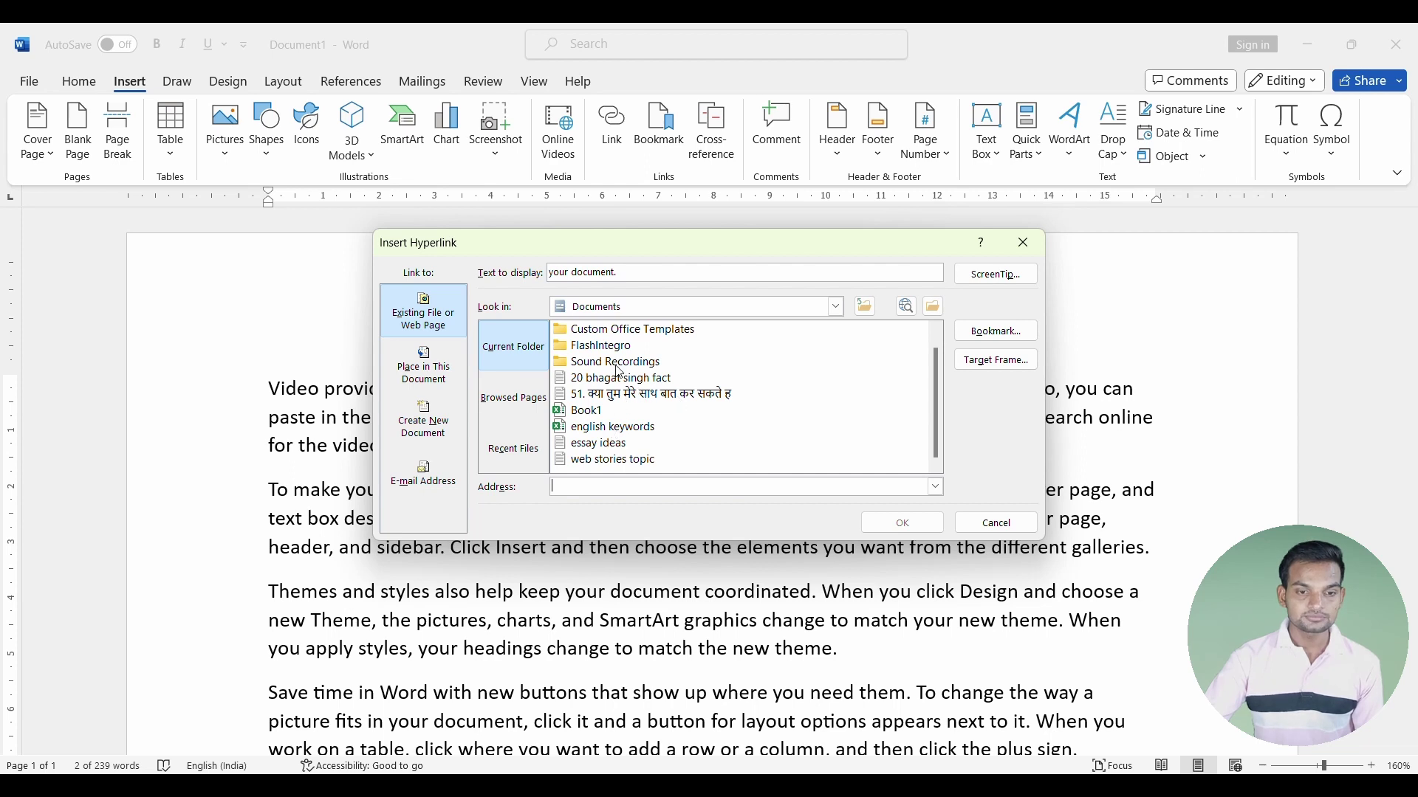
left_click(530, 408)
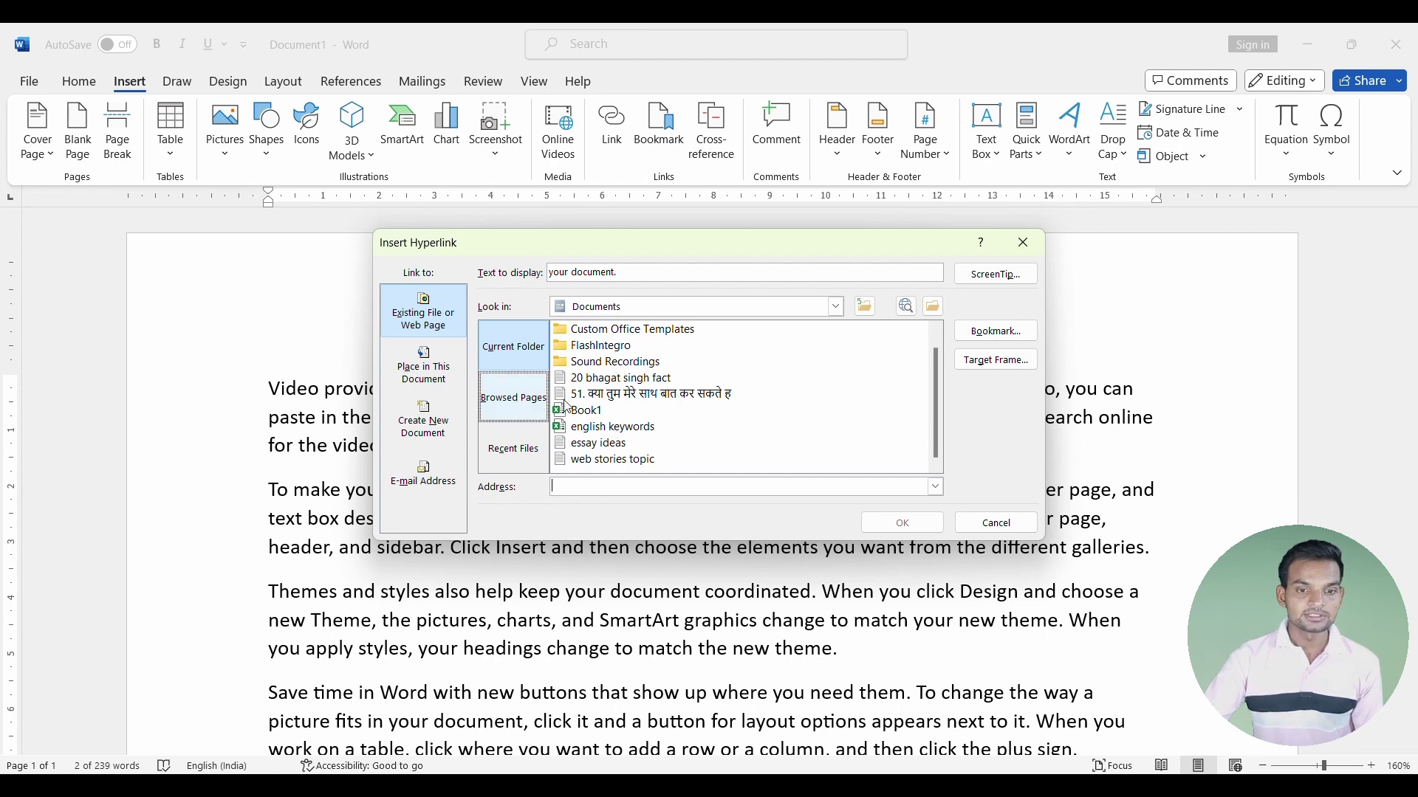
left_click(864, 311)
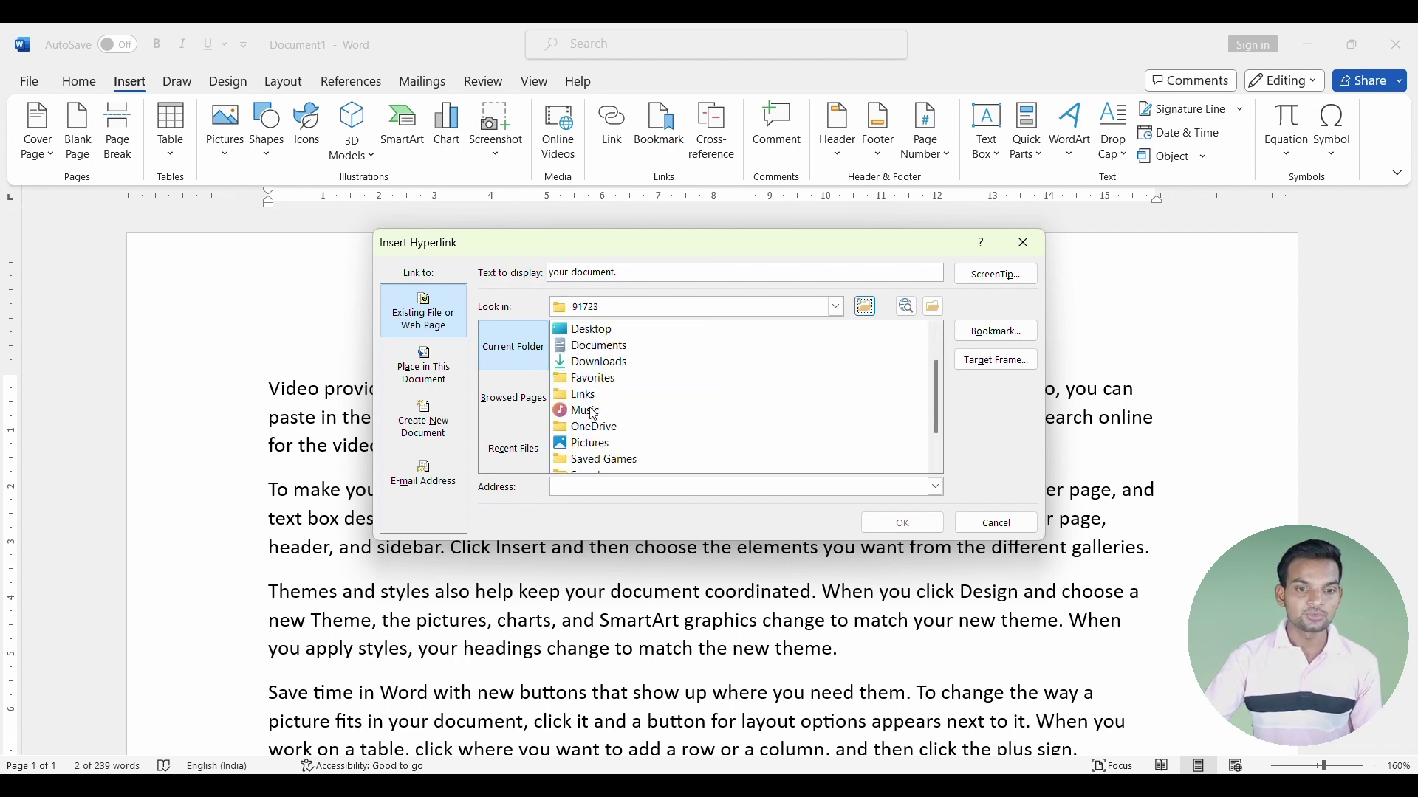
left_click(600, 444)
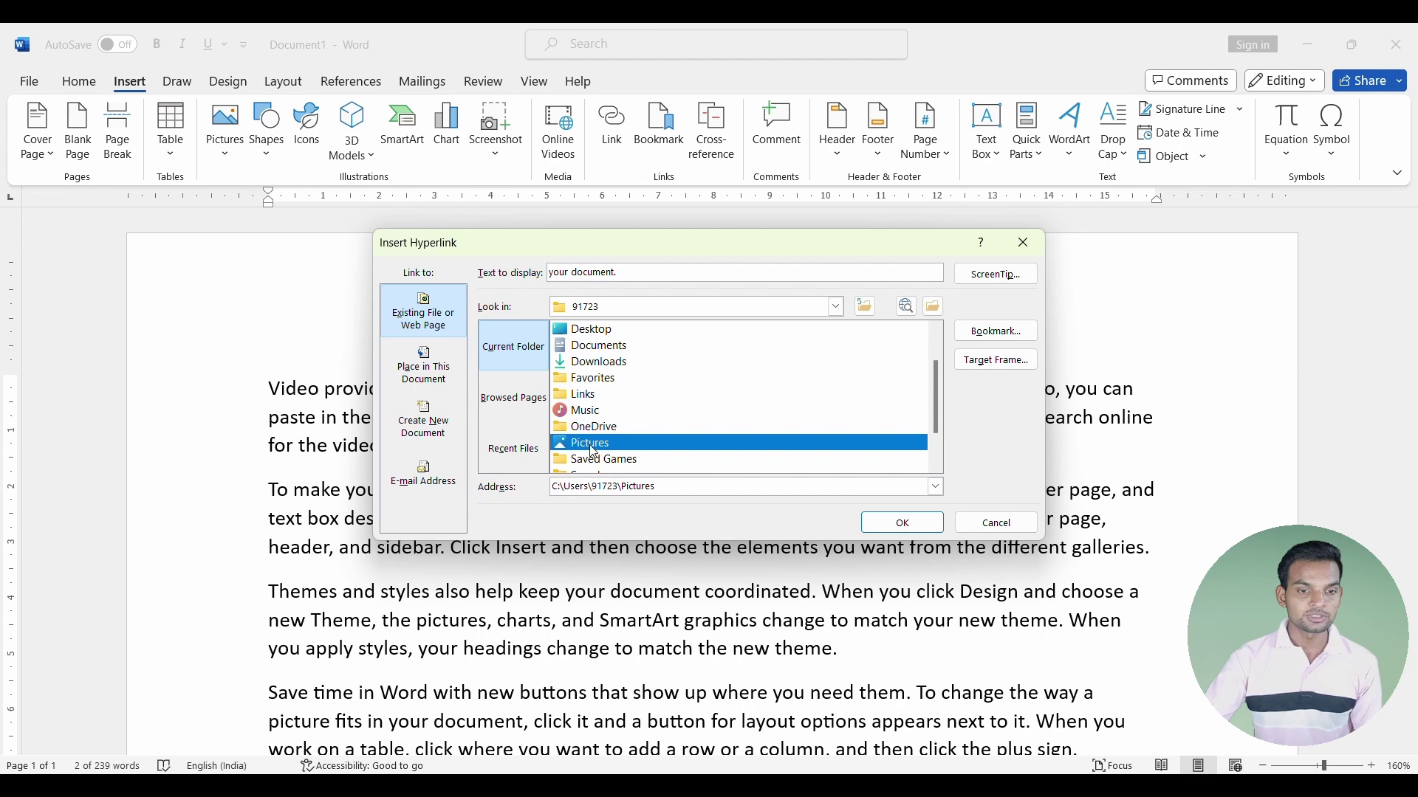
left_click(899, 523)
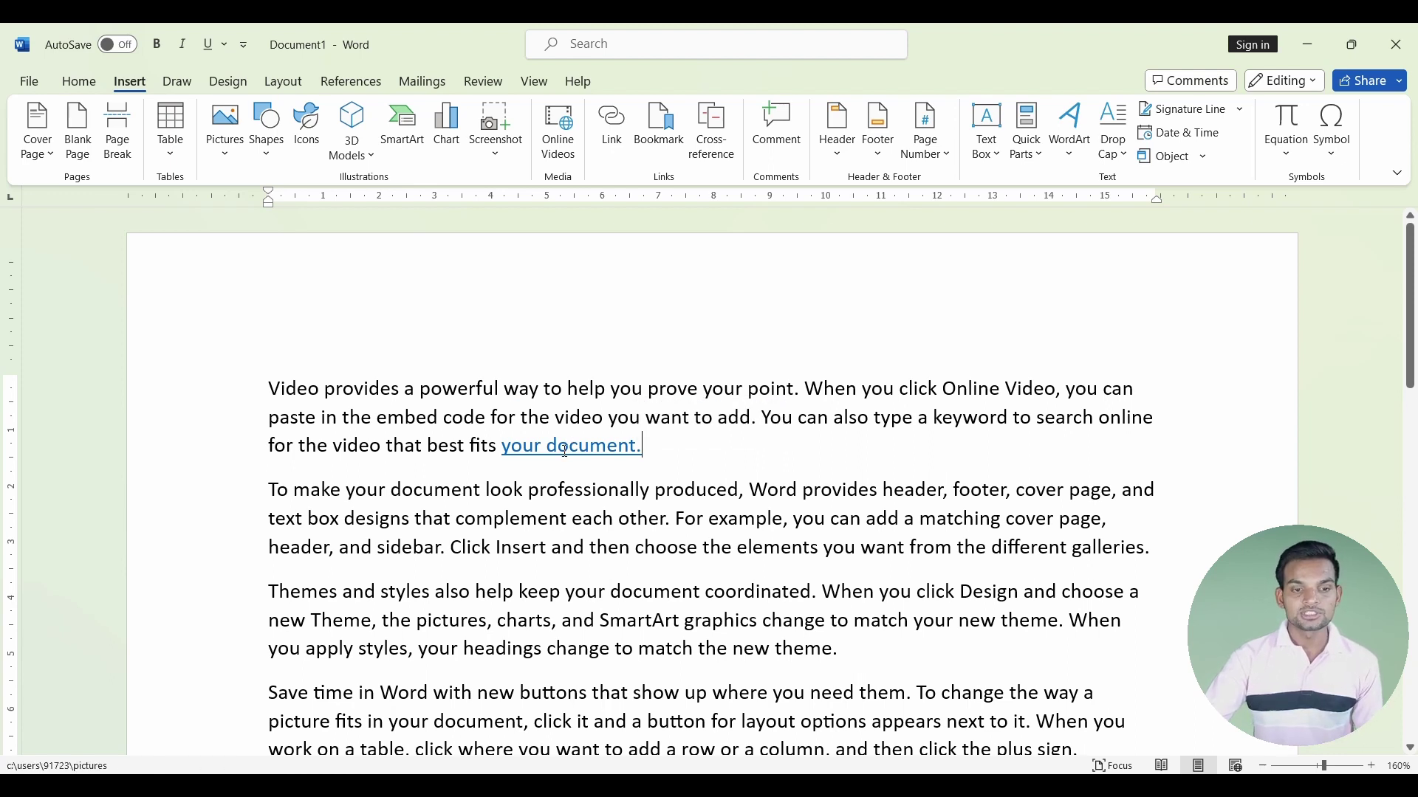
Follow the 'your document.' link past the security notice, then close the Pictures folder window.
left_click(563, 450)
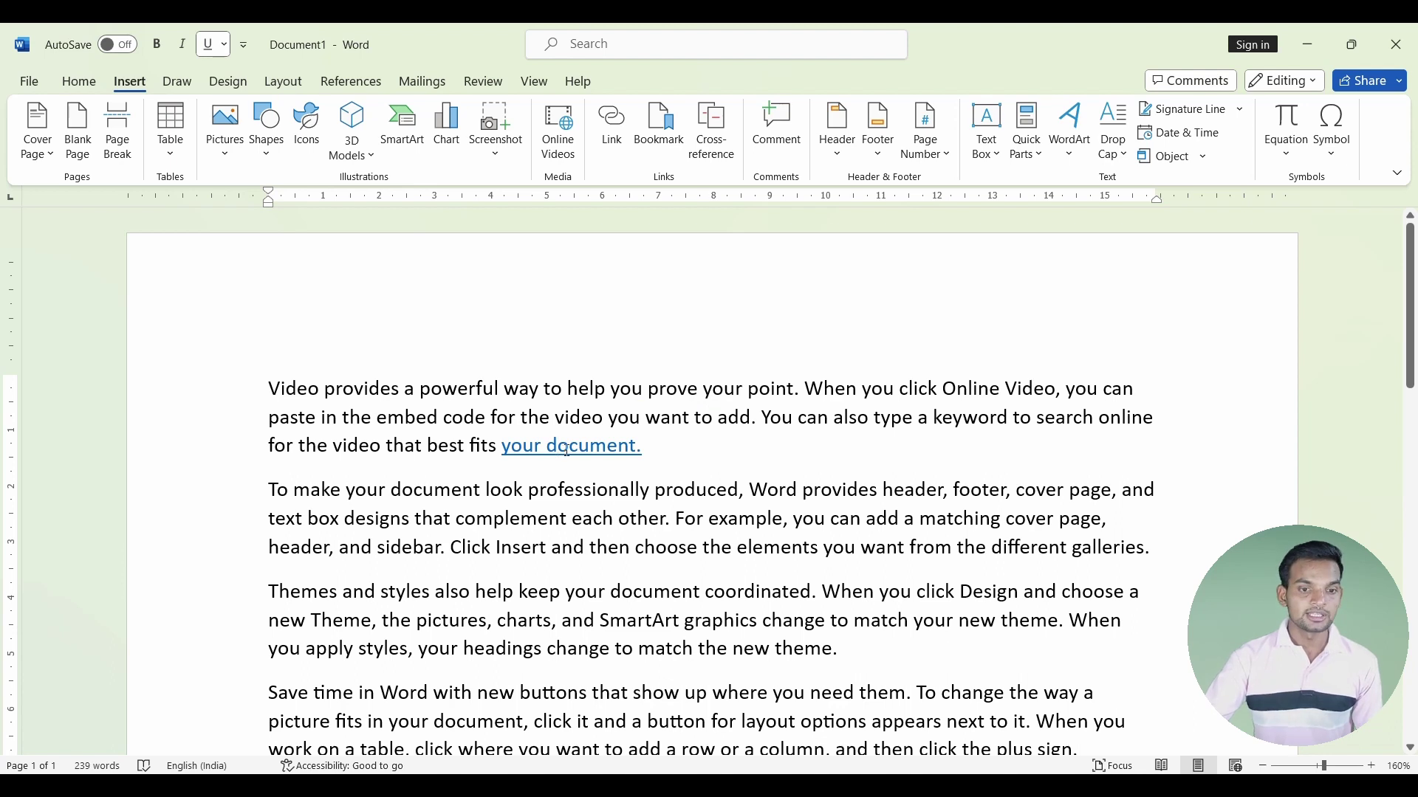
left_click(584, 442, "ctrl")
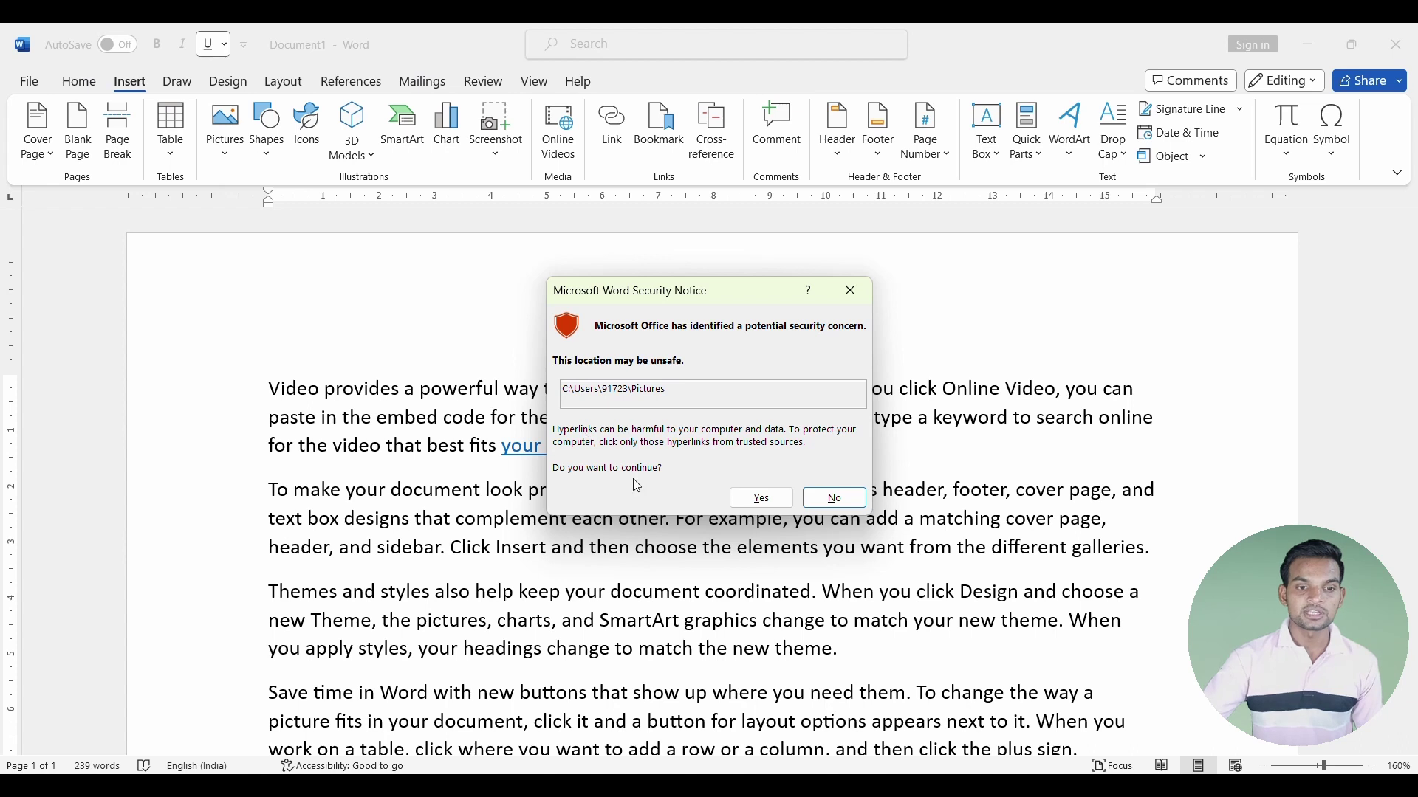
left_click(762, 500)
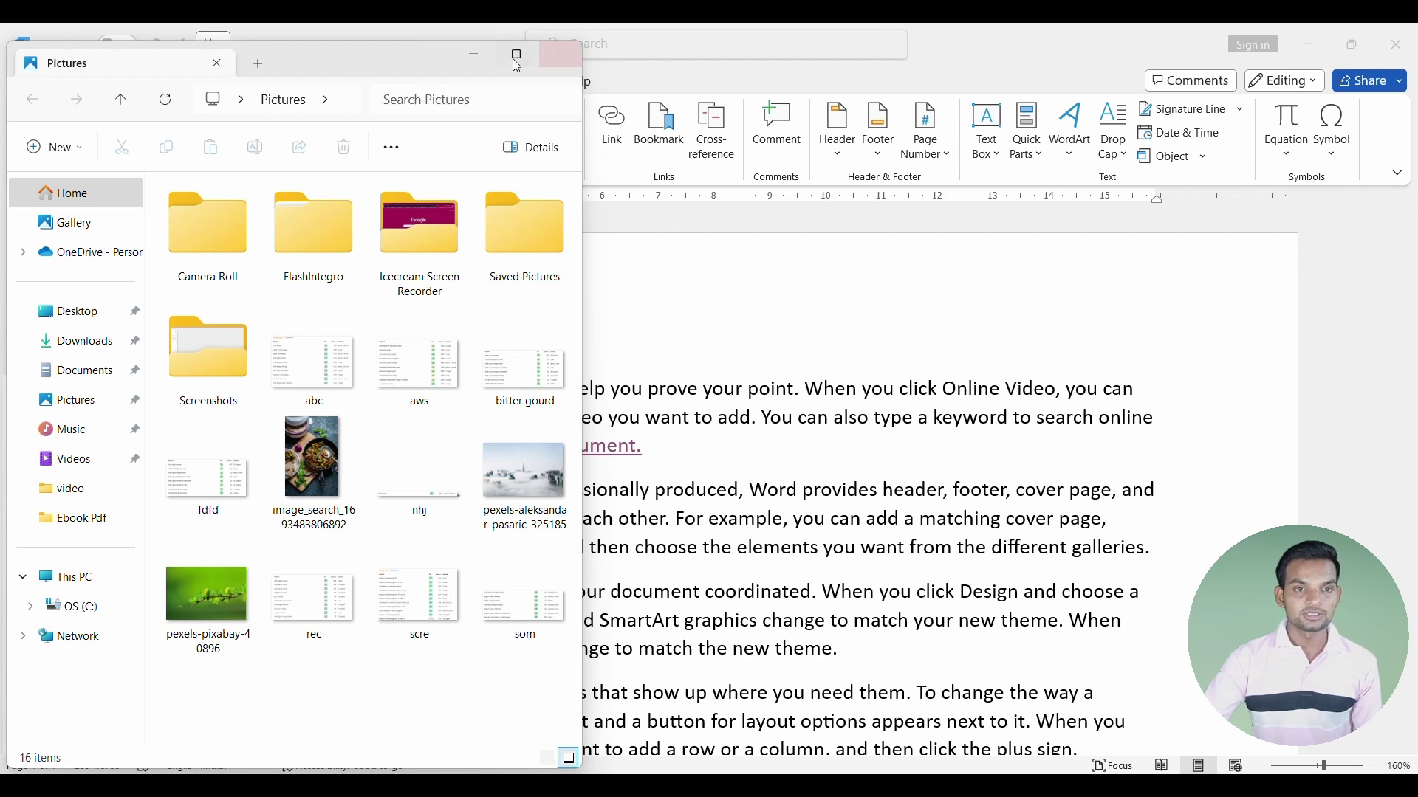
left_click(480, 59)
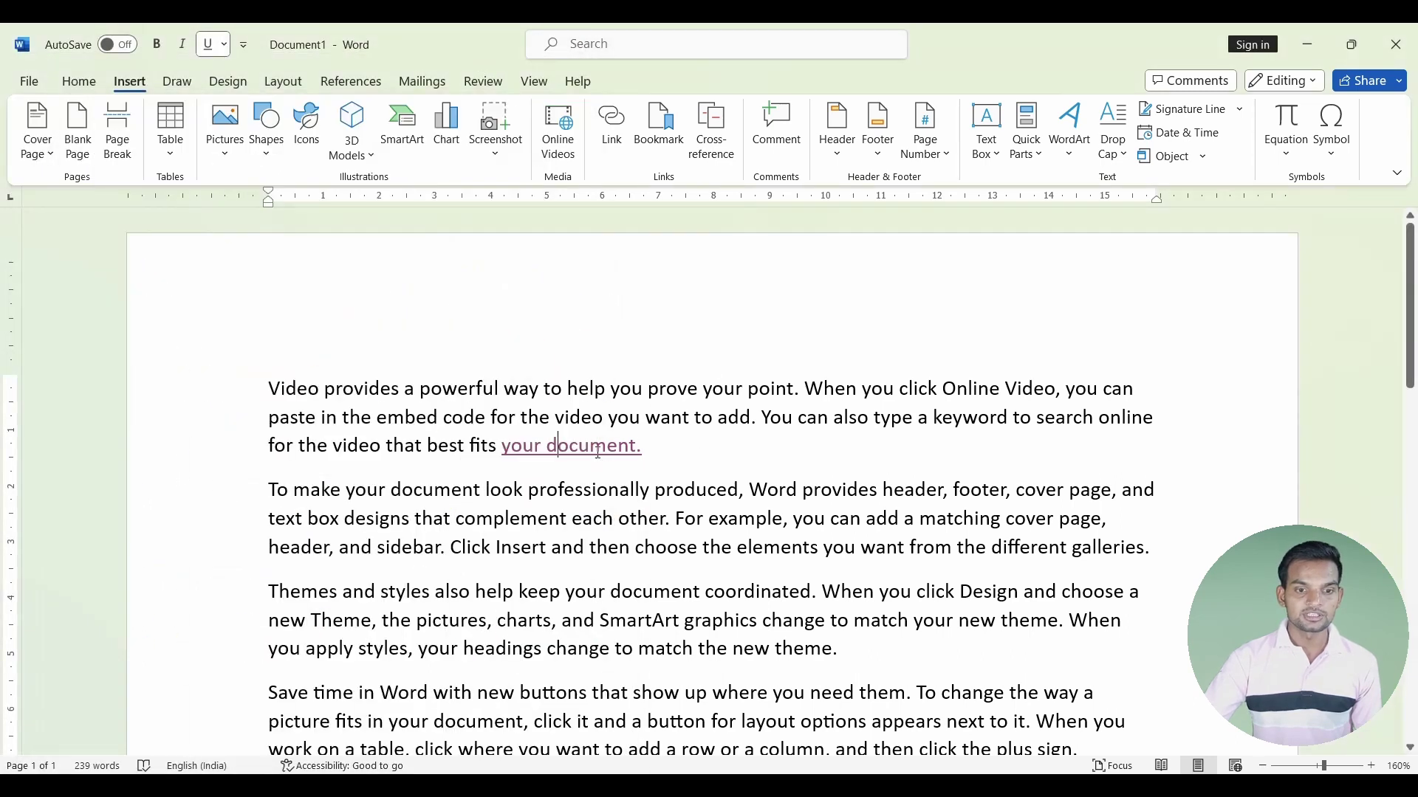
Retarget the 'your document.' link to the Desktop folder.
left_click_drag(649, 453, 499, 448)
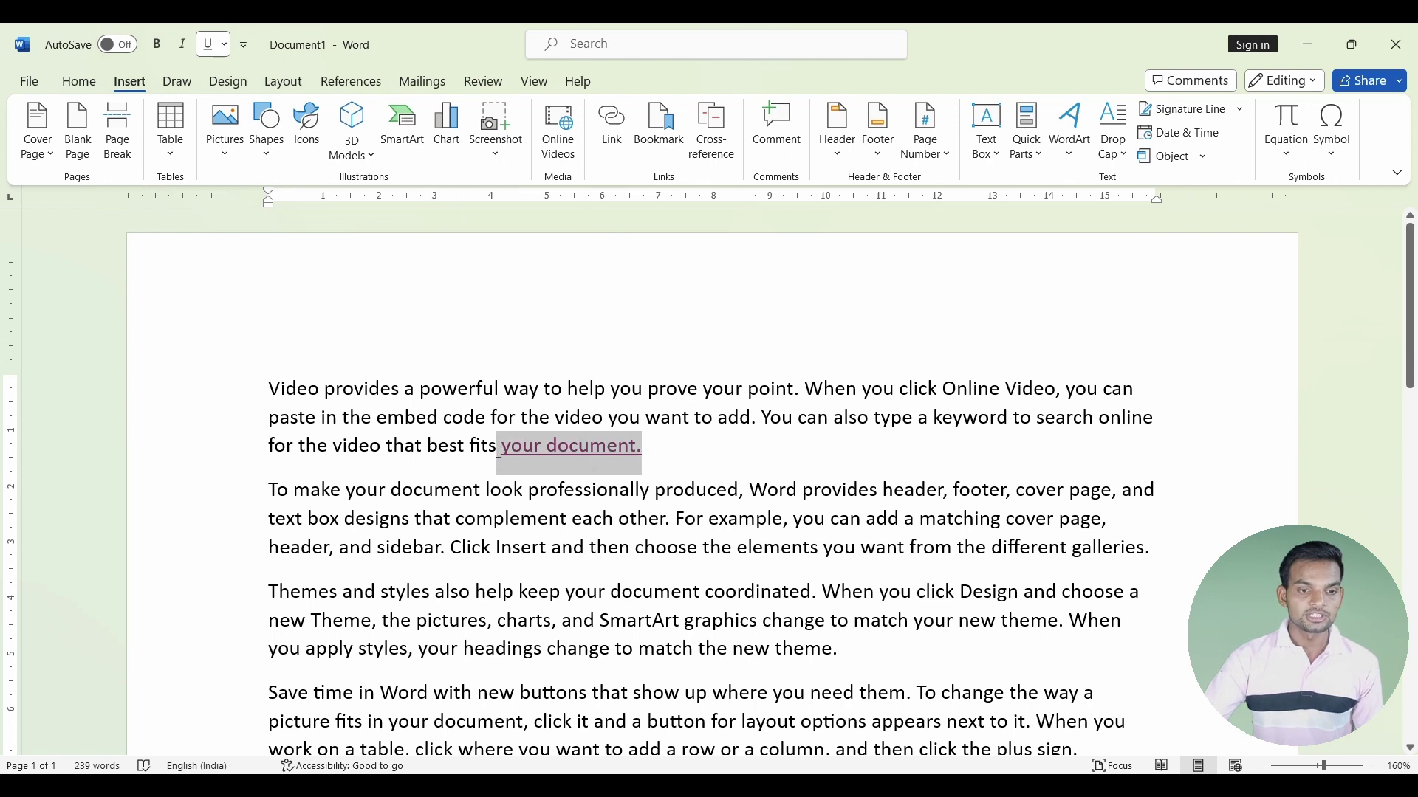
left_click(611, 122)
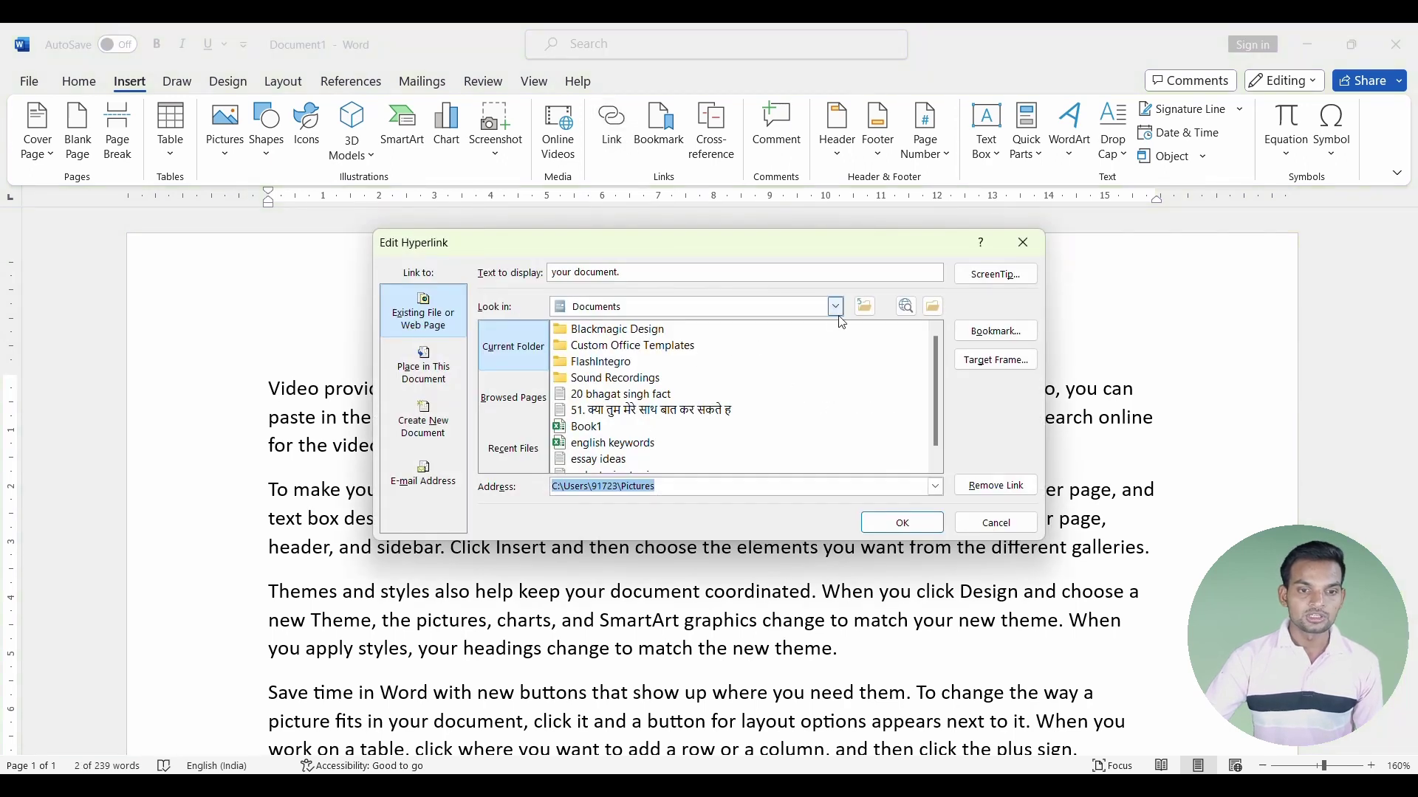
left_click(864, 308)
left_click(865, 308)
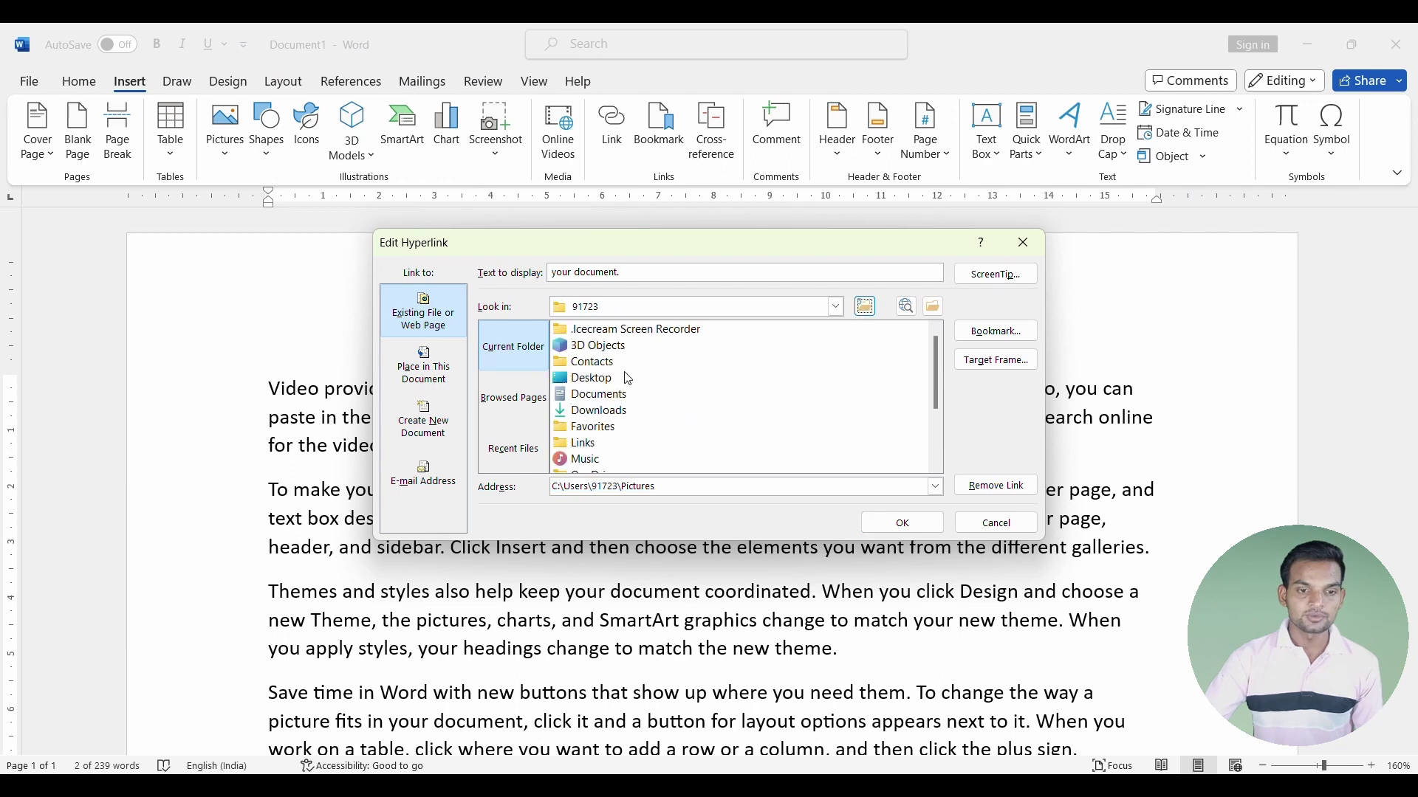
left_click(596, 379)
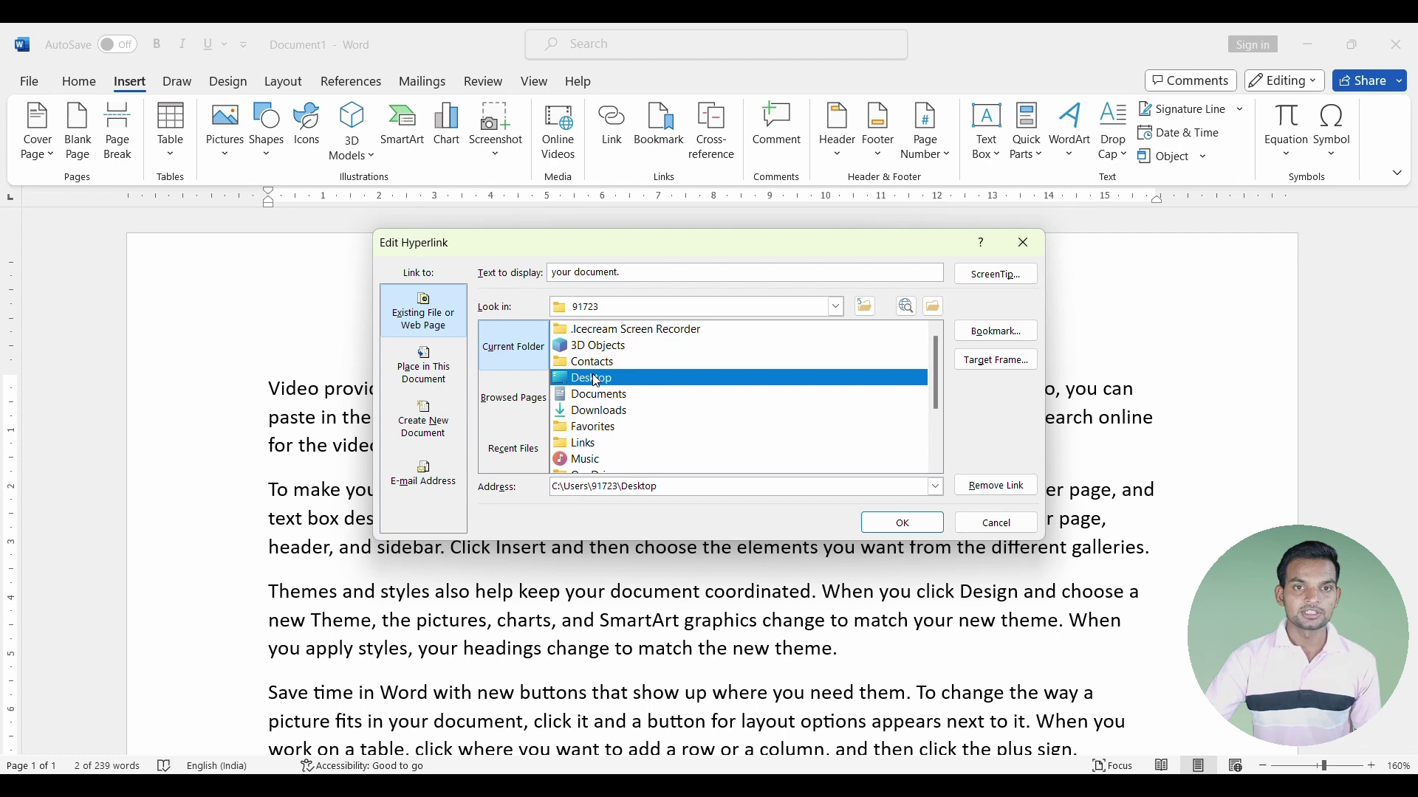
left_click(874, 523)
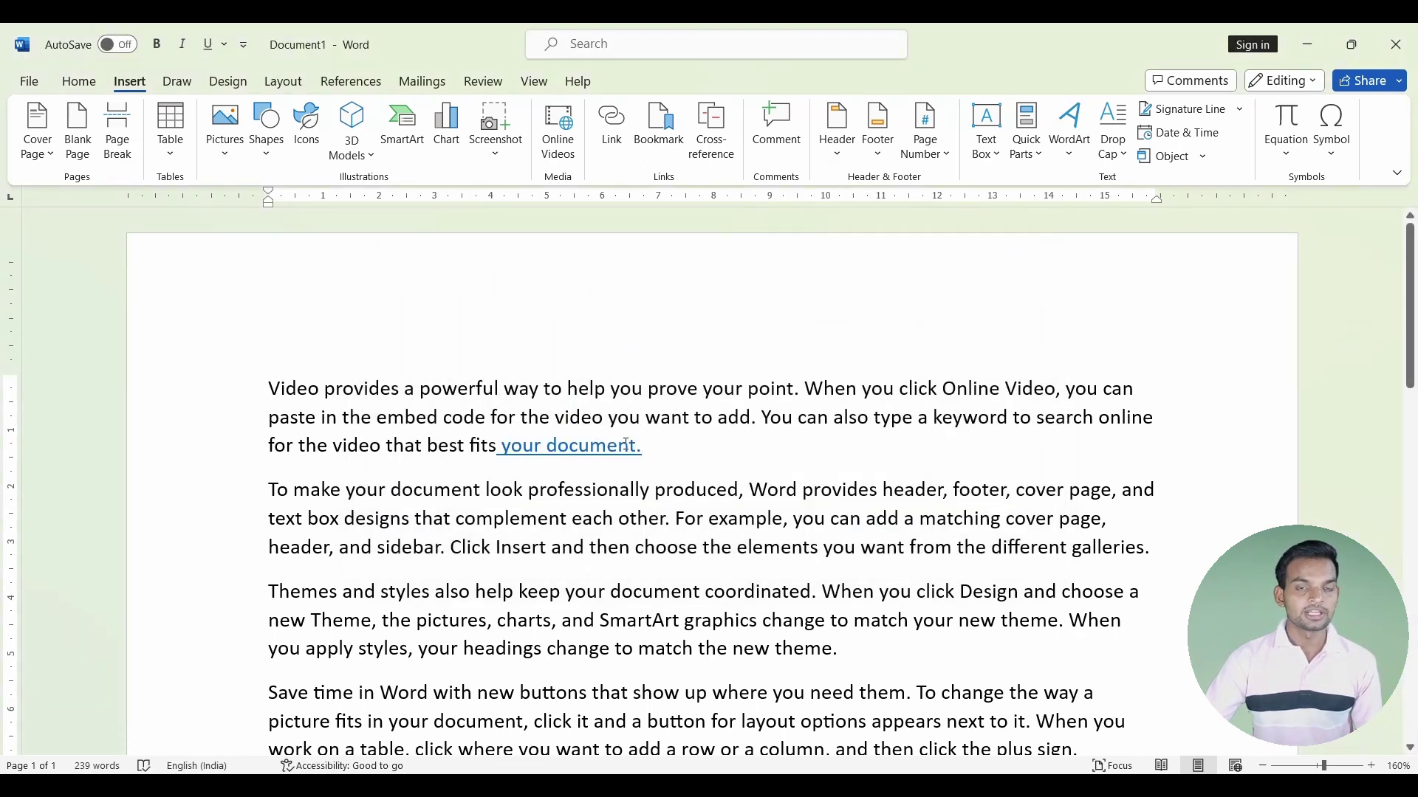
mouse_move(570, 445)
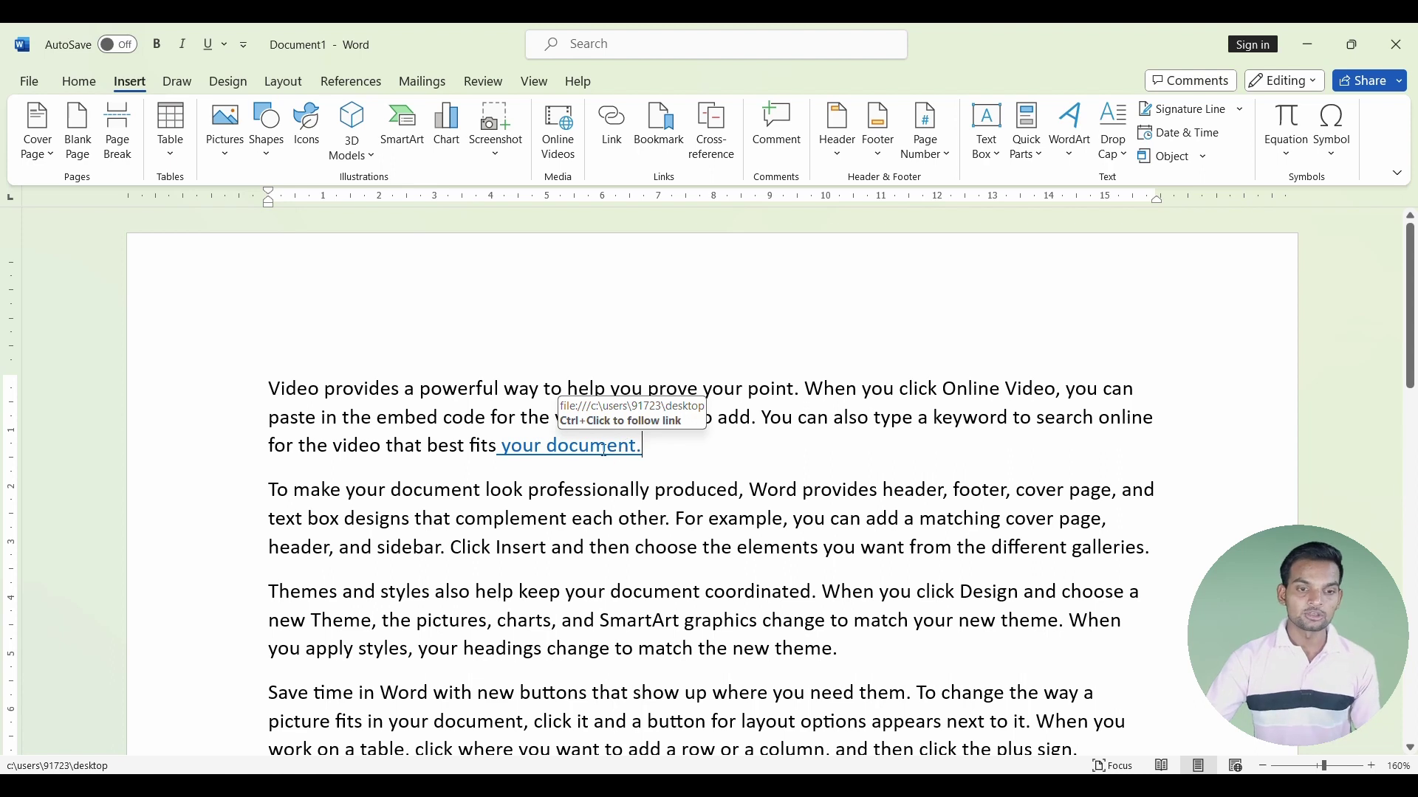
Follow the link past the warning to open Desktop, then minimize Explorer.
left_click(591, 449, "ctrl")
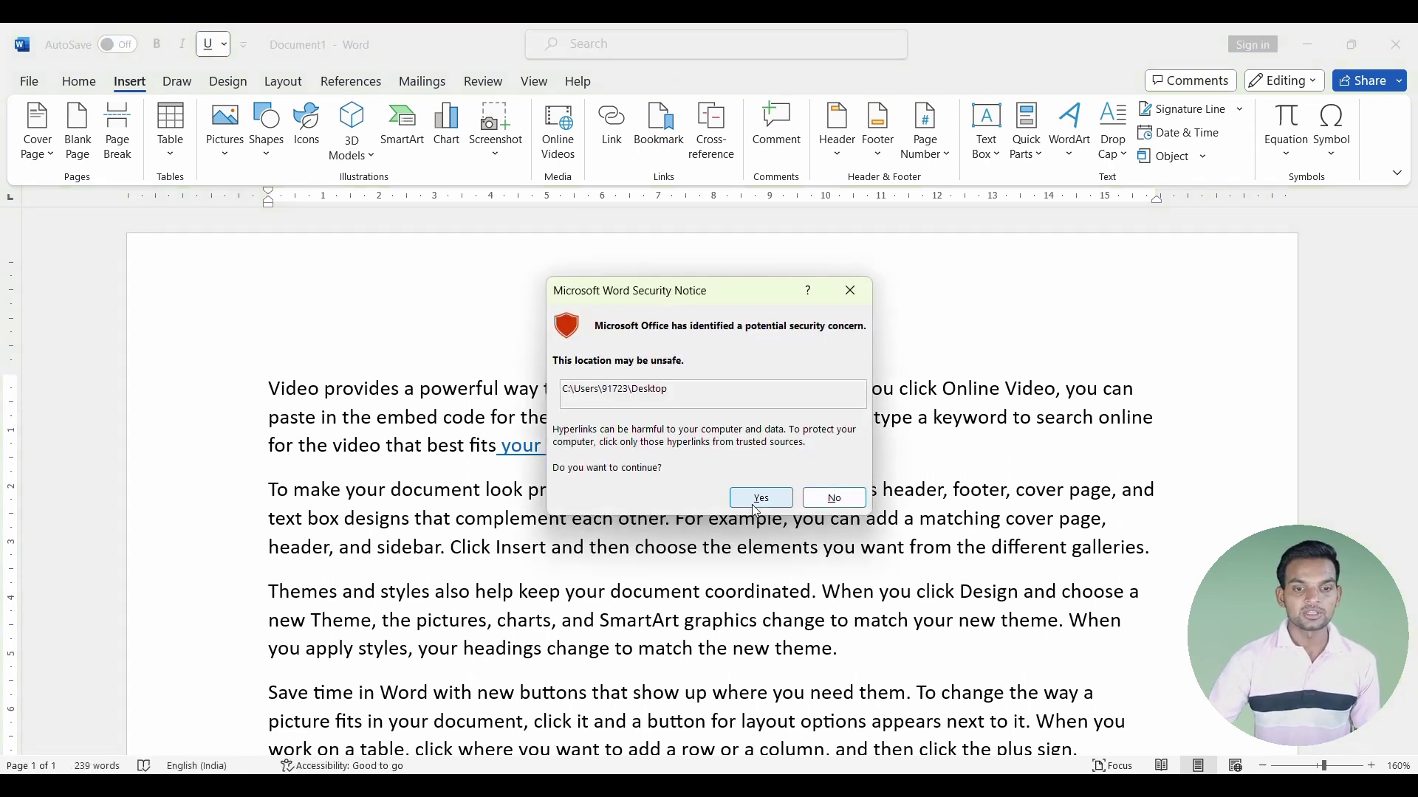
left_click(756, 508)
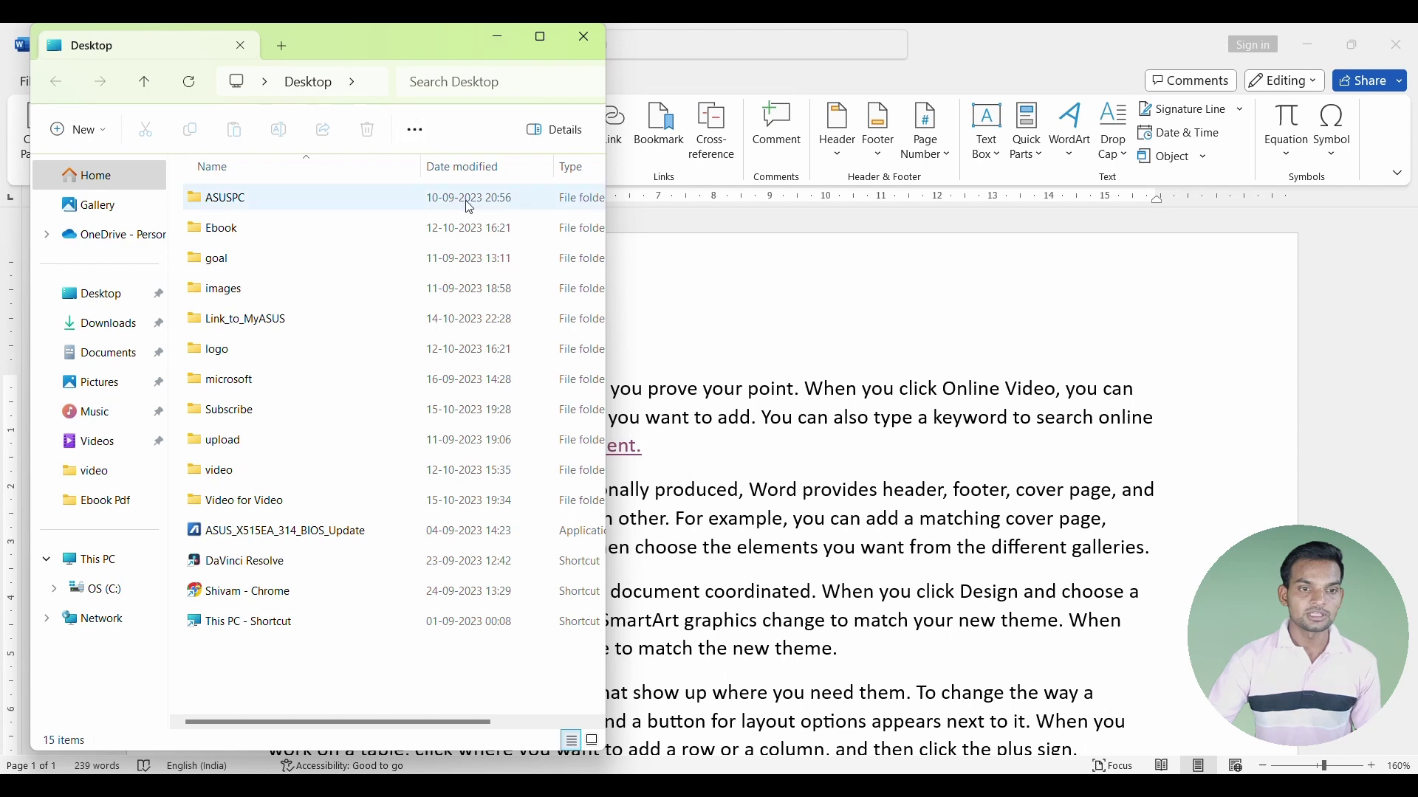
left_click(500, 43)
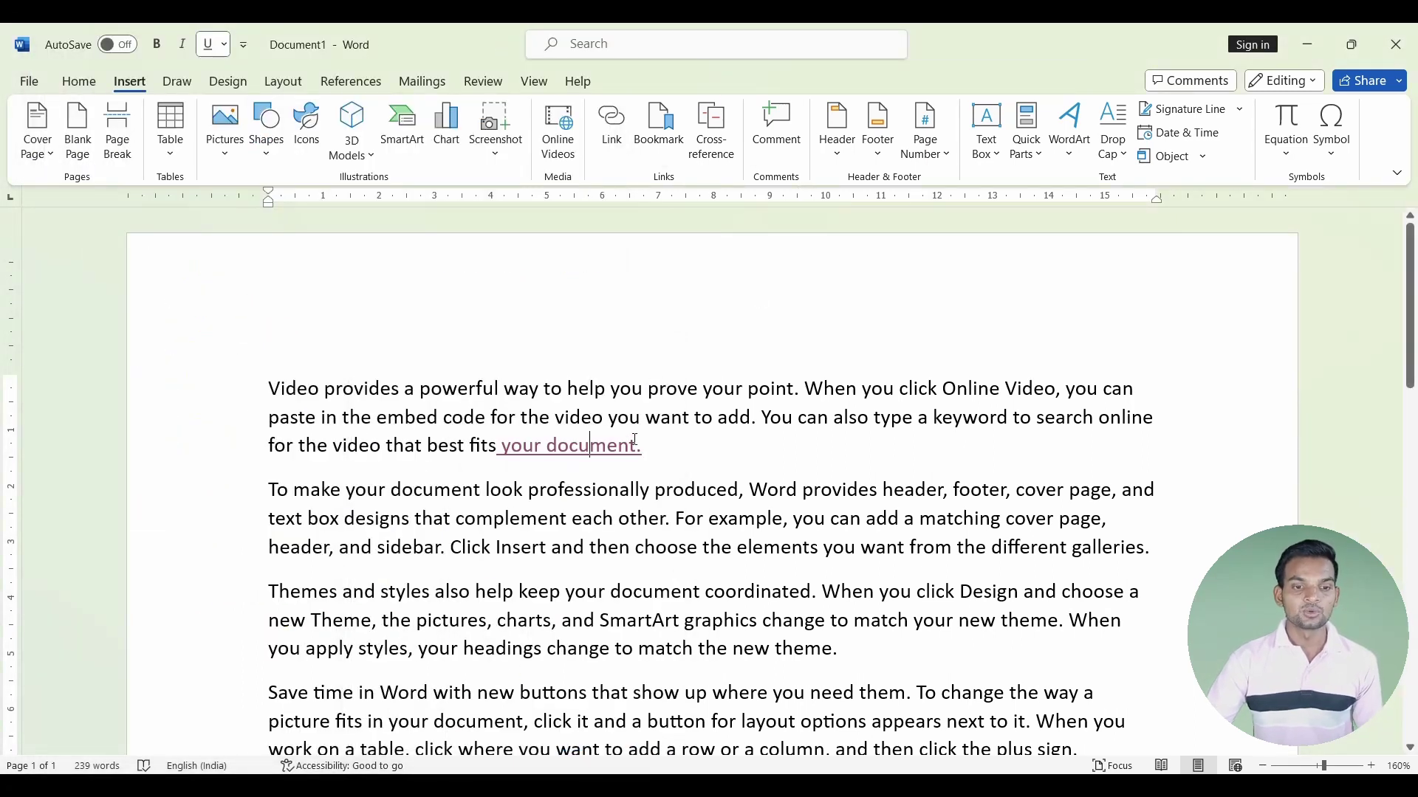
left_click_drag(652, 448, 497, 448)
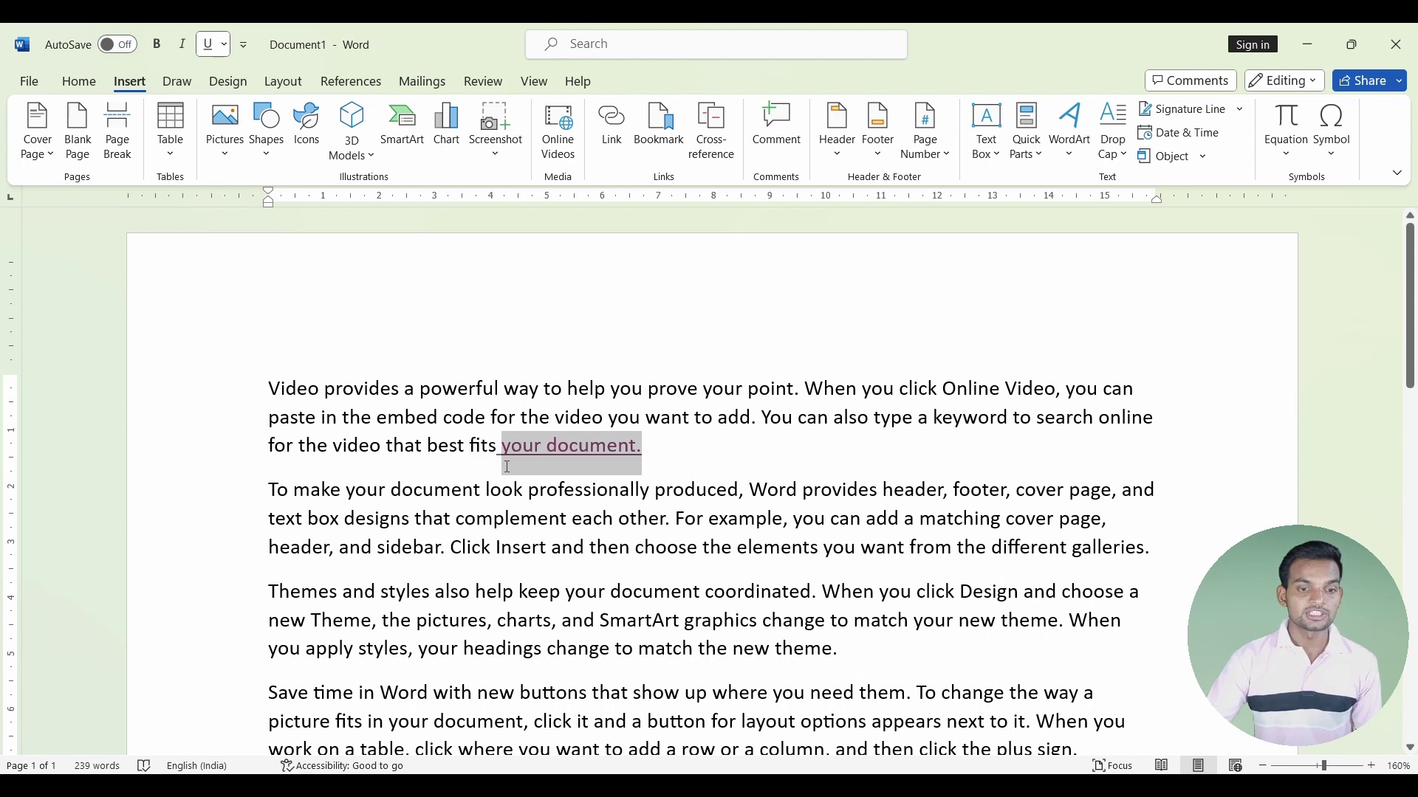
left_click(655, 547)
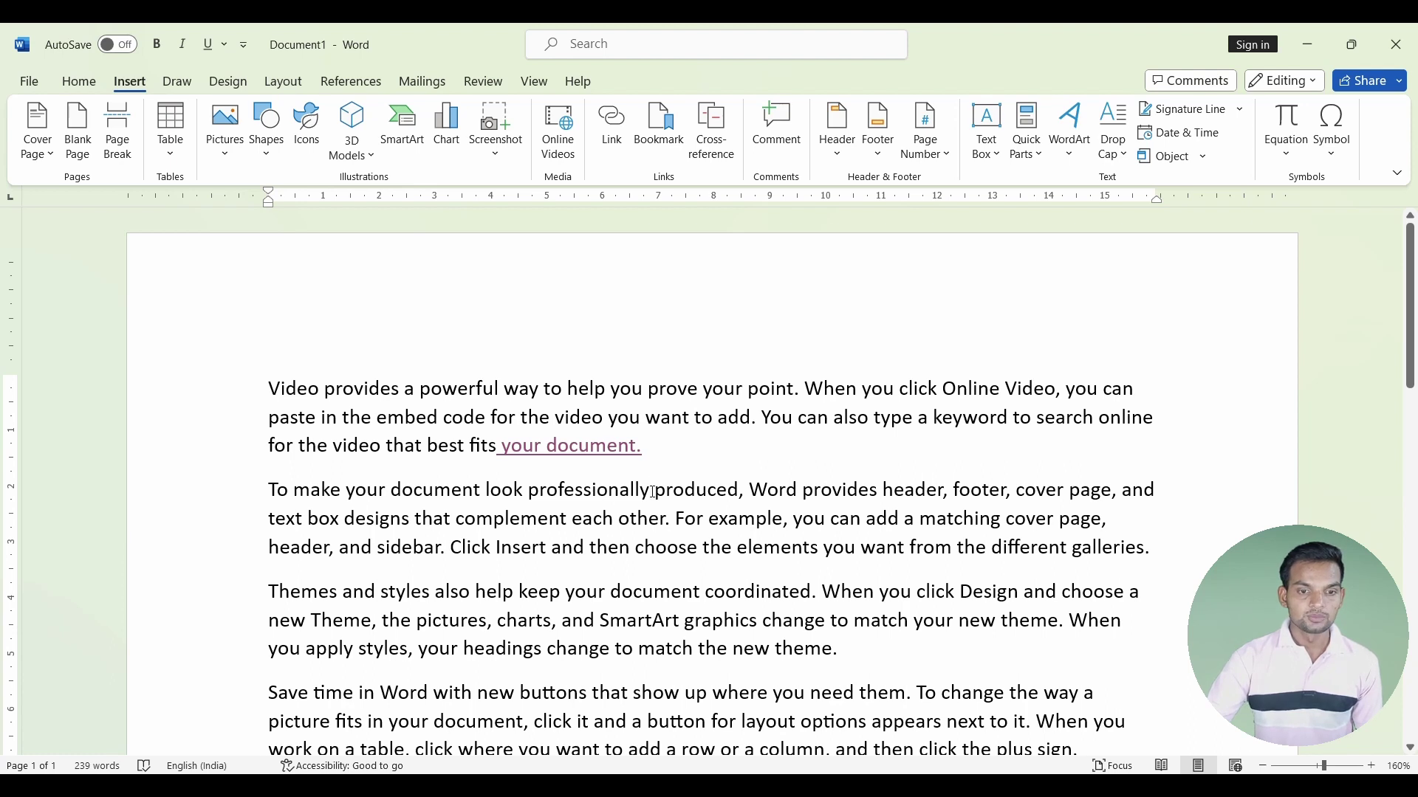
left_click_drag(655, 492, 528, 491)
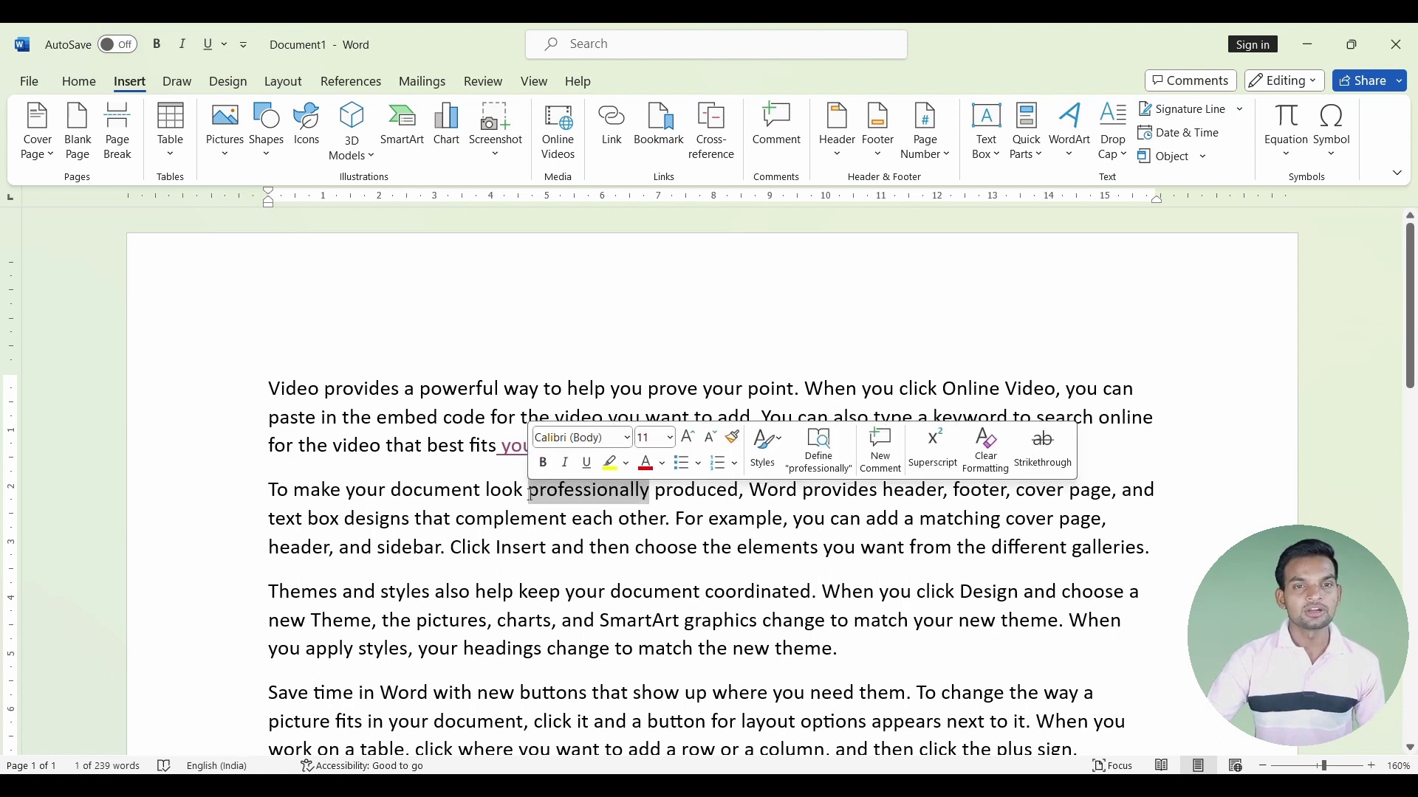
left_click(607, 125)
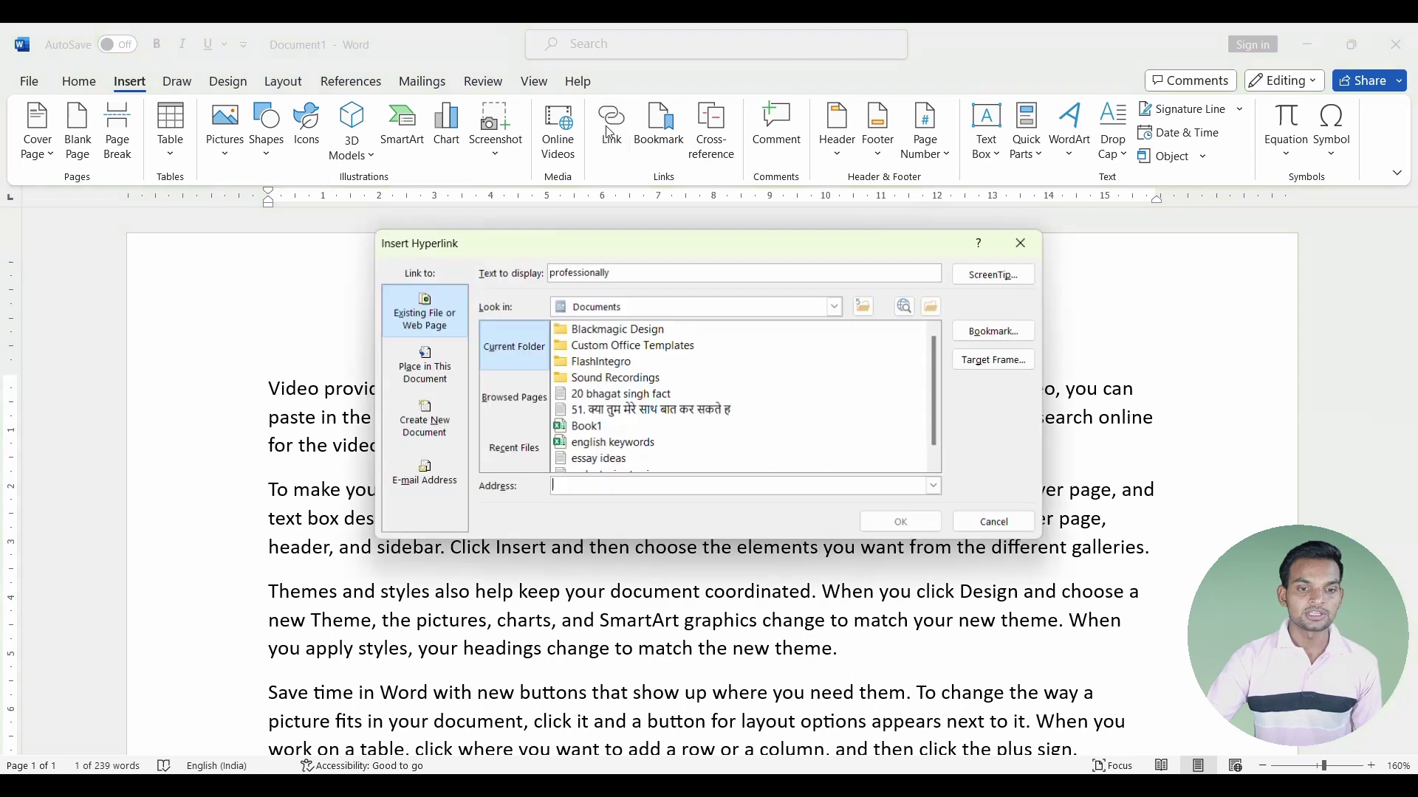
left_click(517, 413)
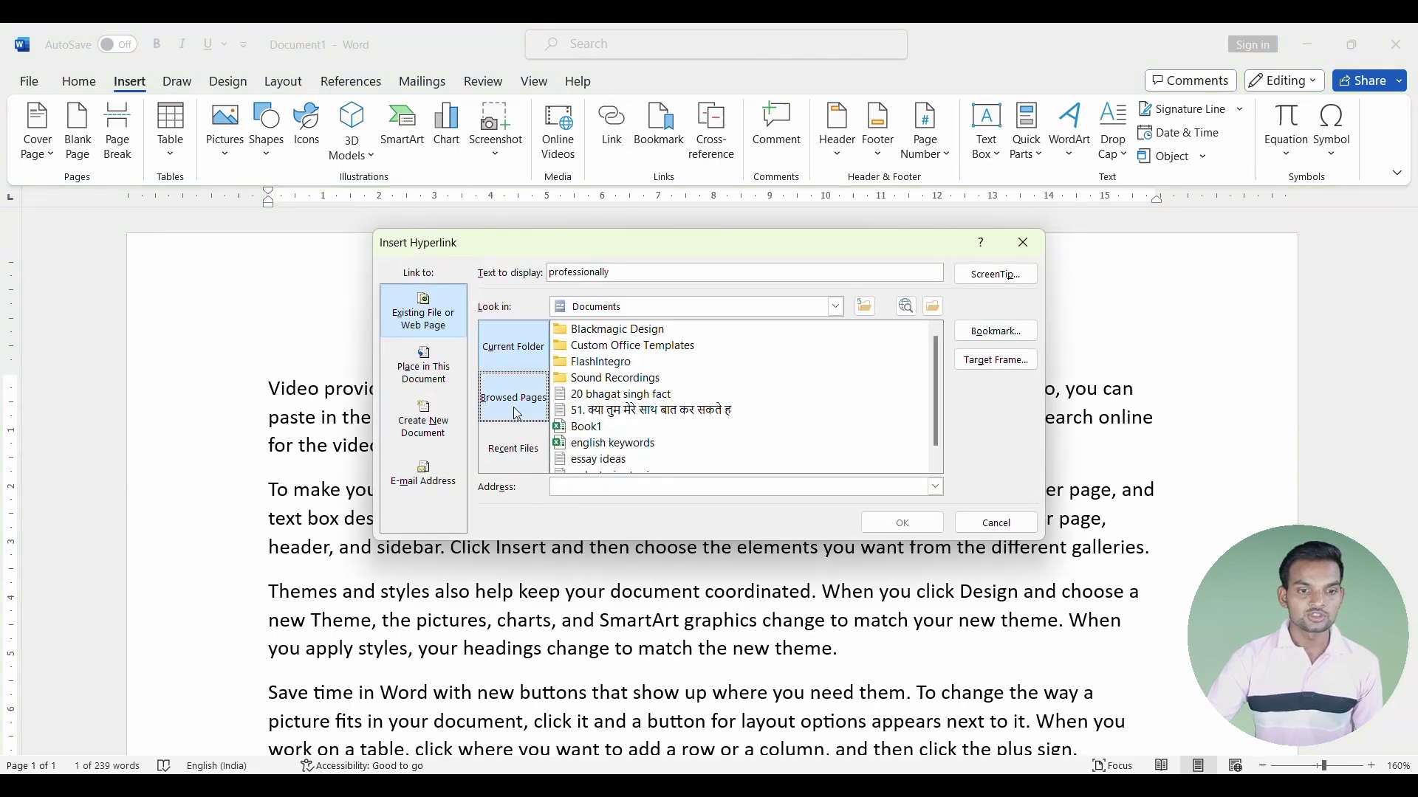
left_click(645, 490)
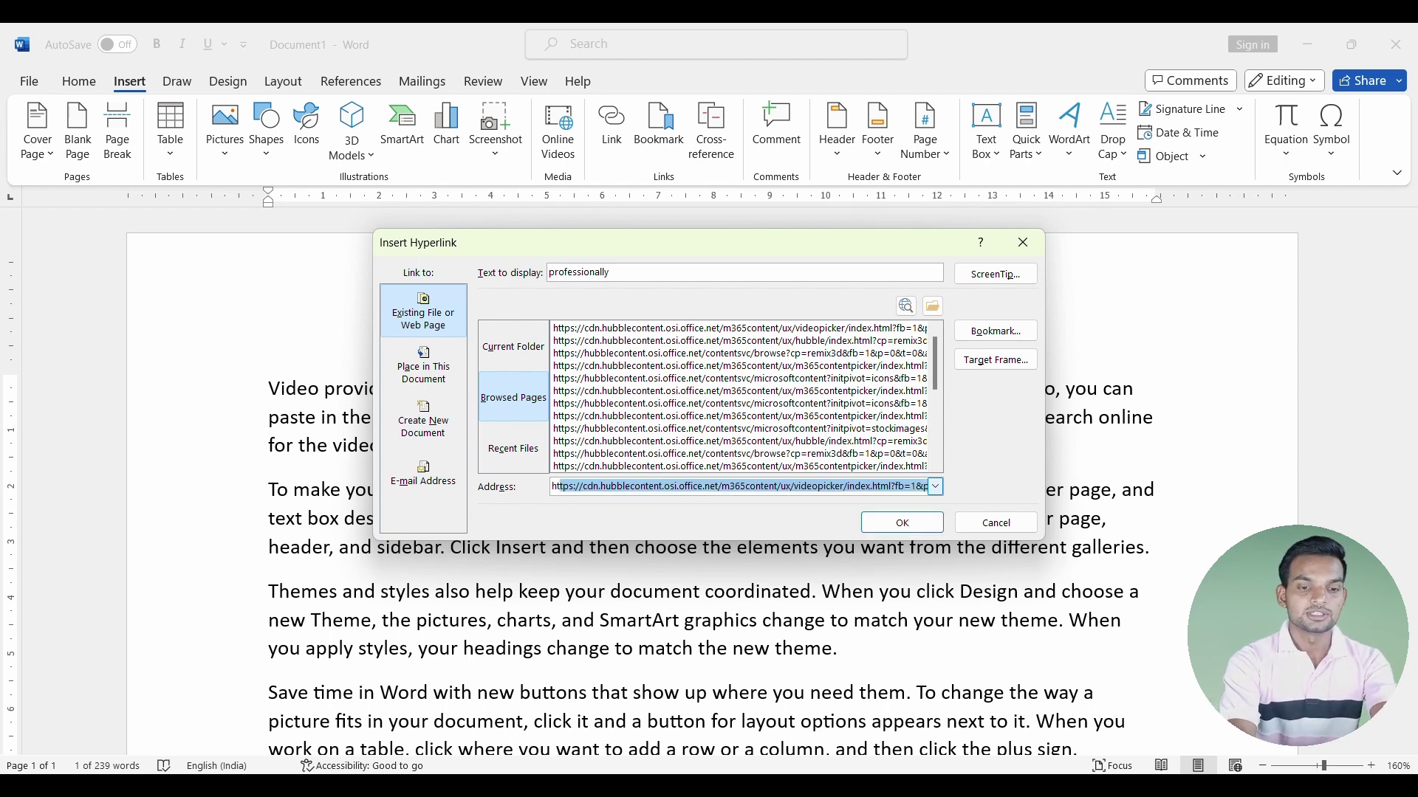
type("https:")
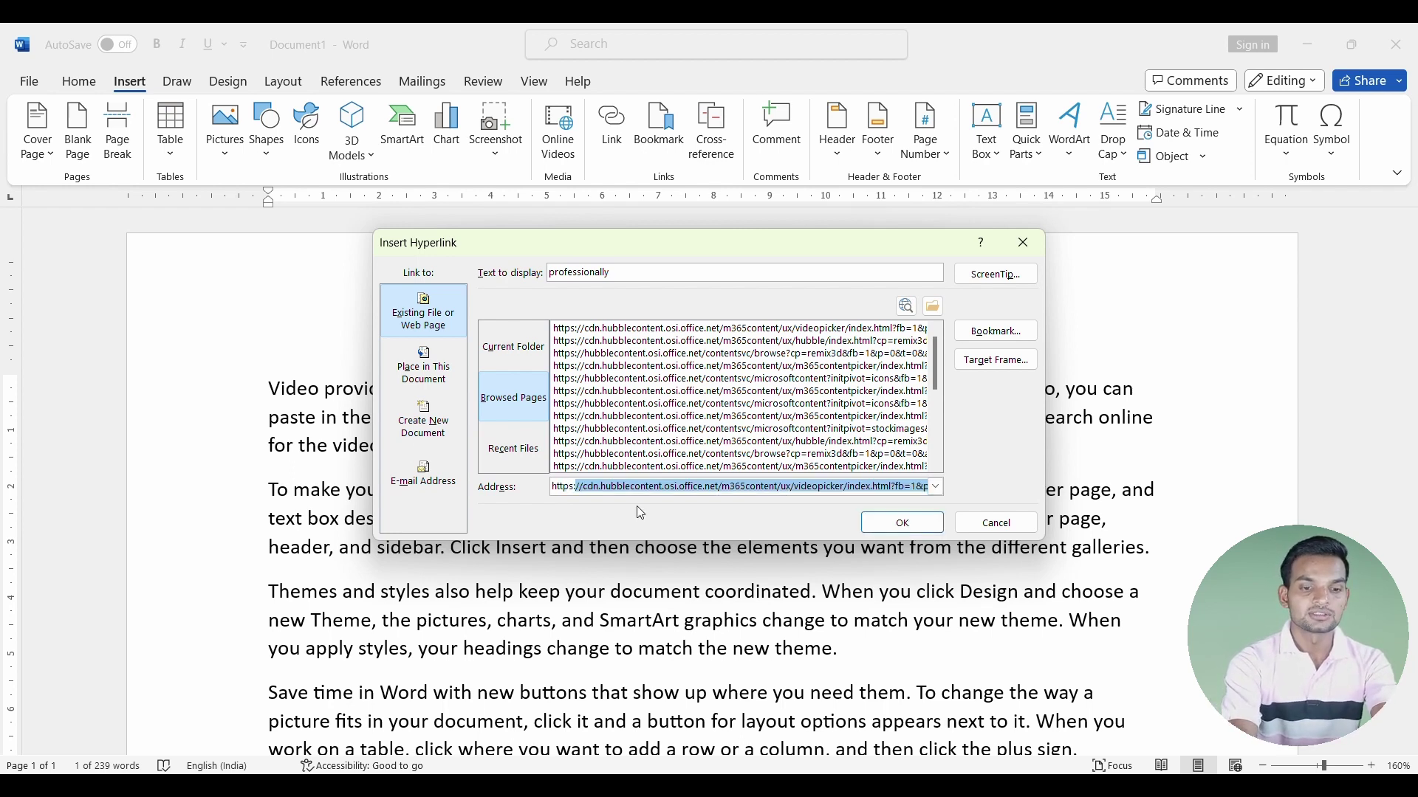
type("//nationmaster.in/")
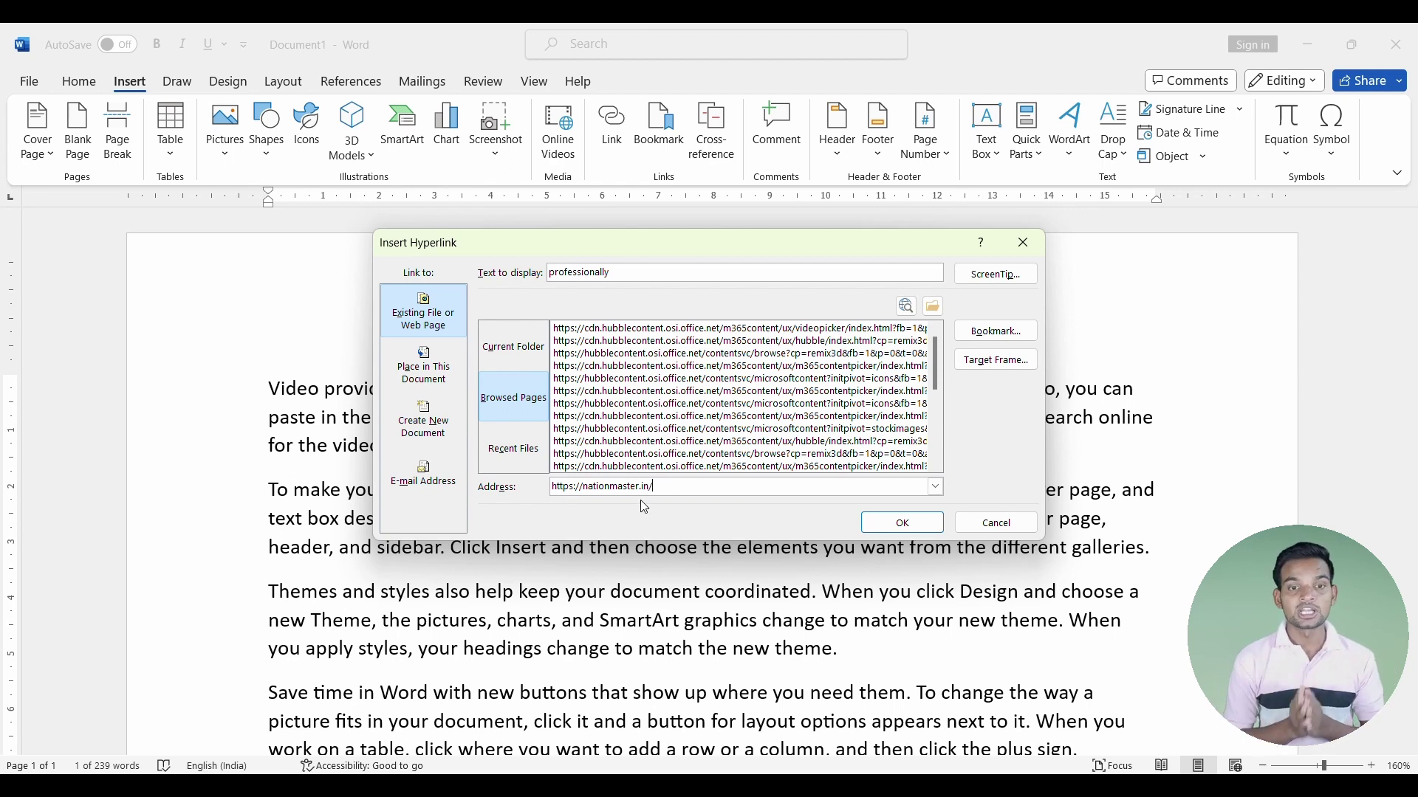
left_click(902, 522)
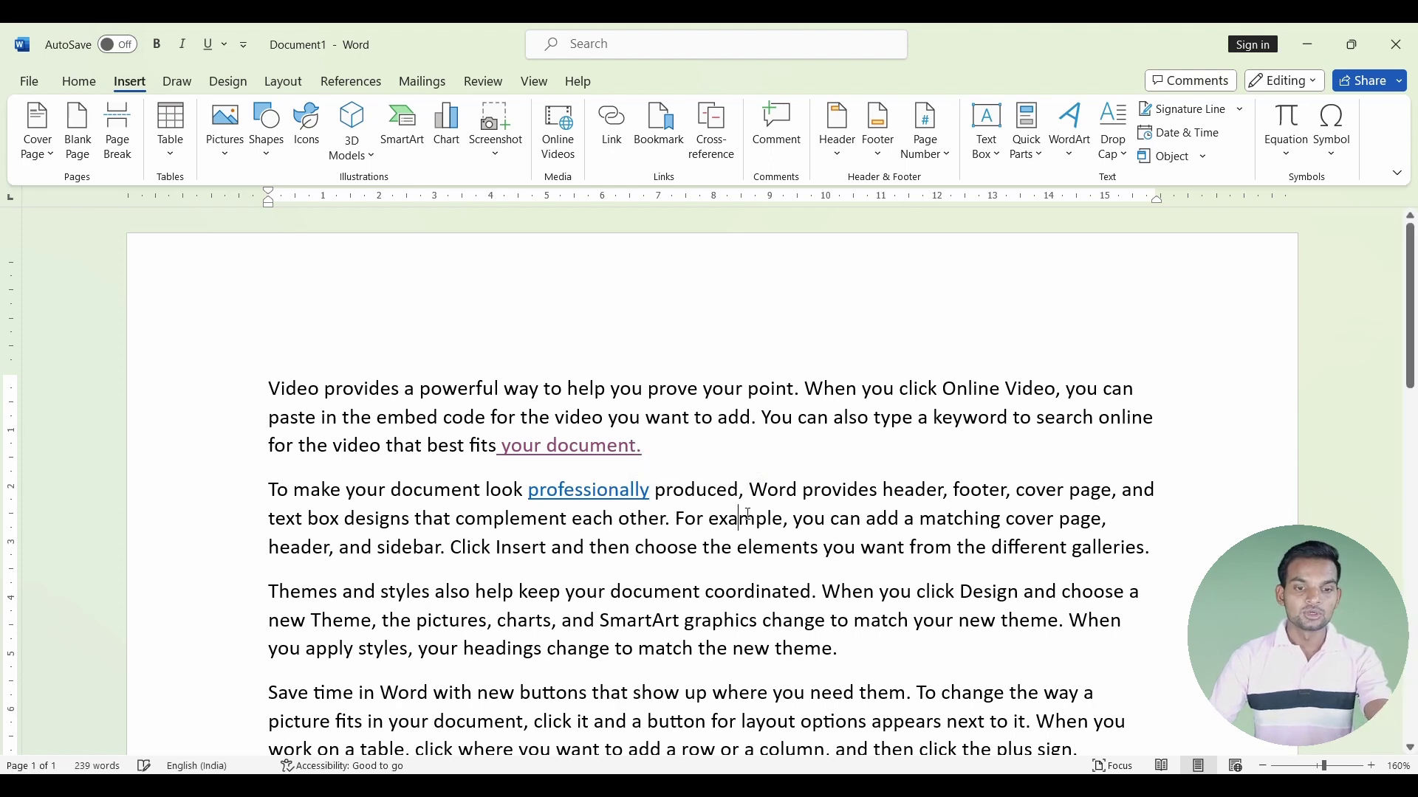
left_click(598, 491, "ctrl")
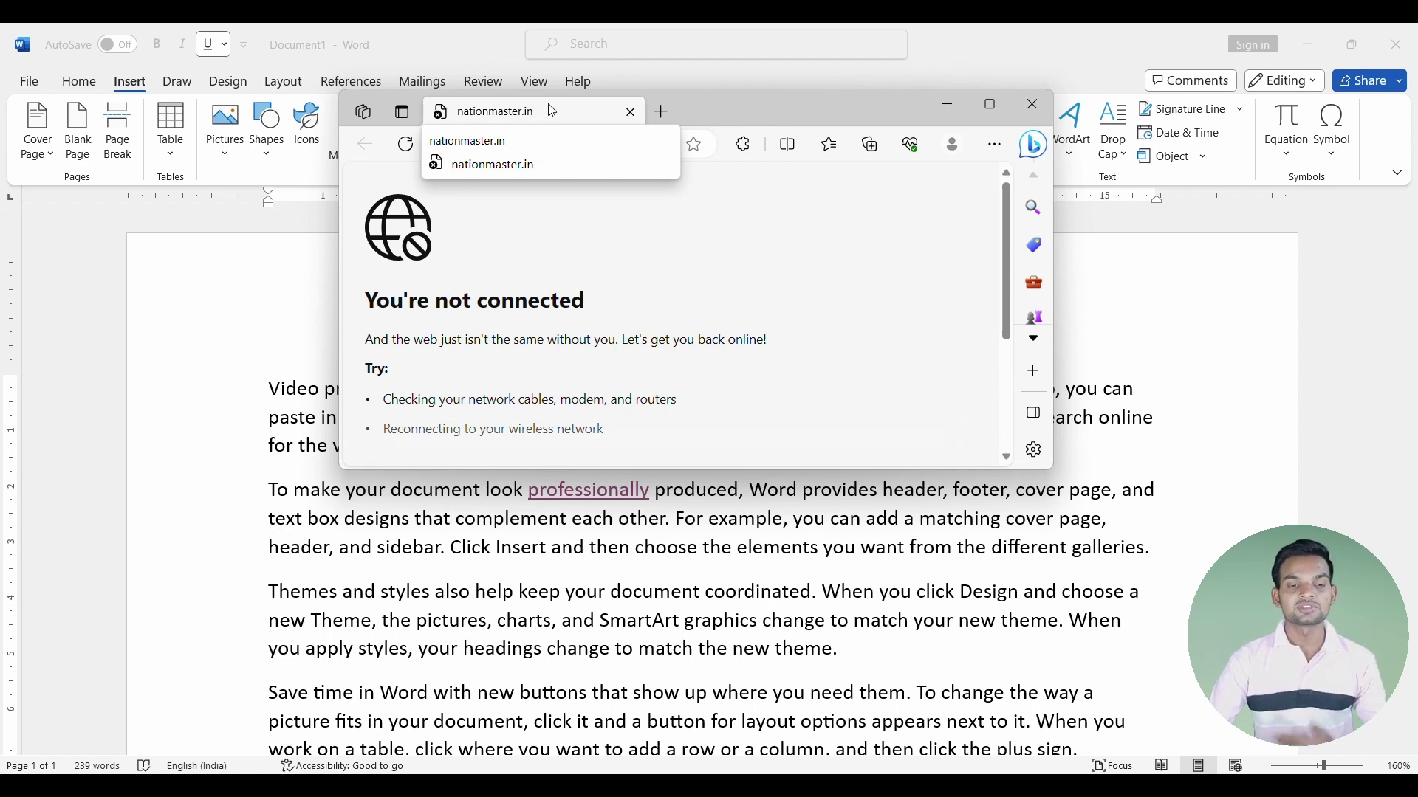
left_click(1035, 105)
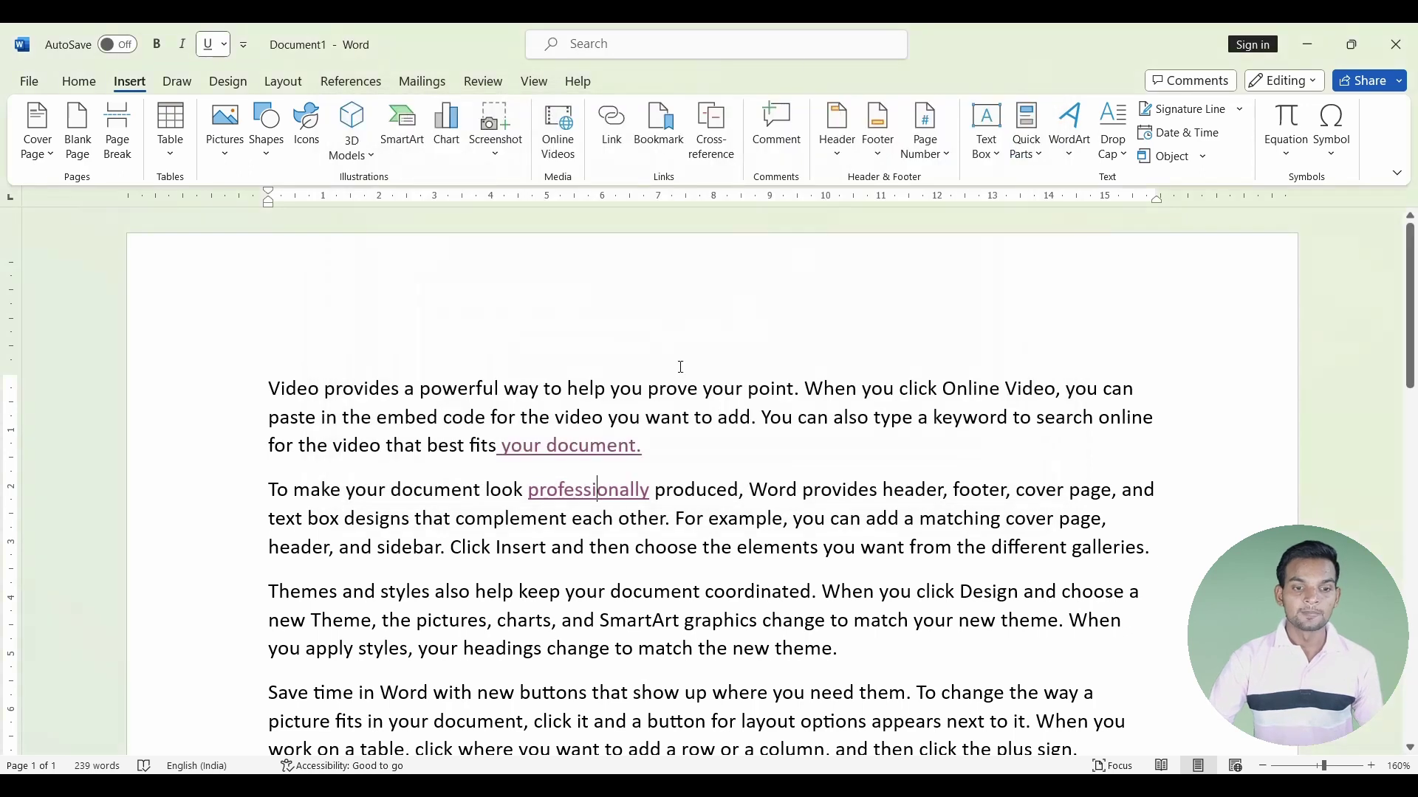
left_click(620, 491, "ctrl")
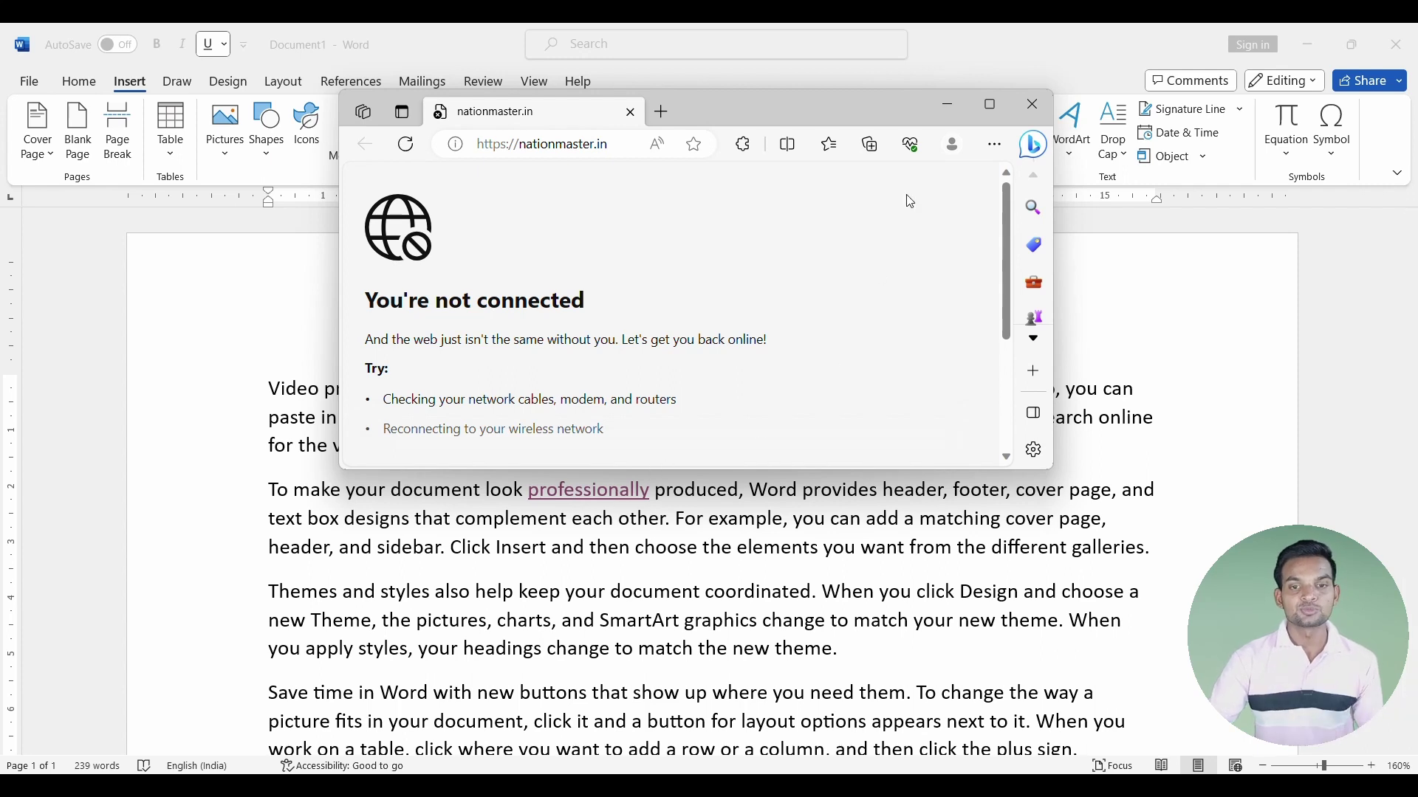
left_click(1033, 104)
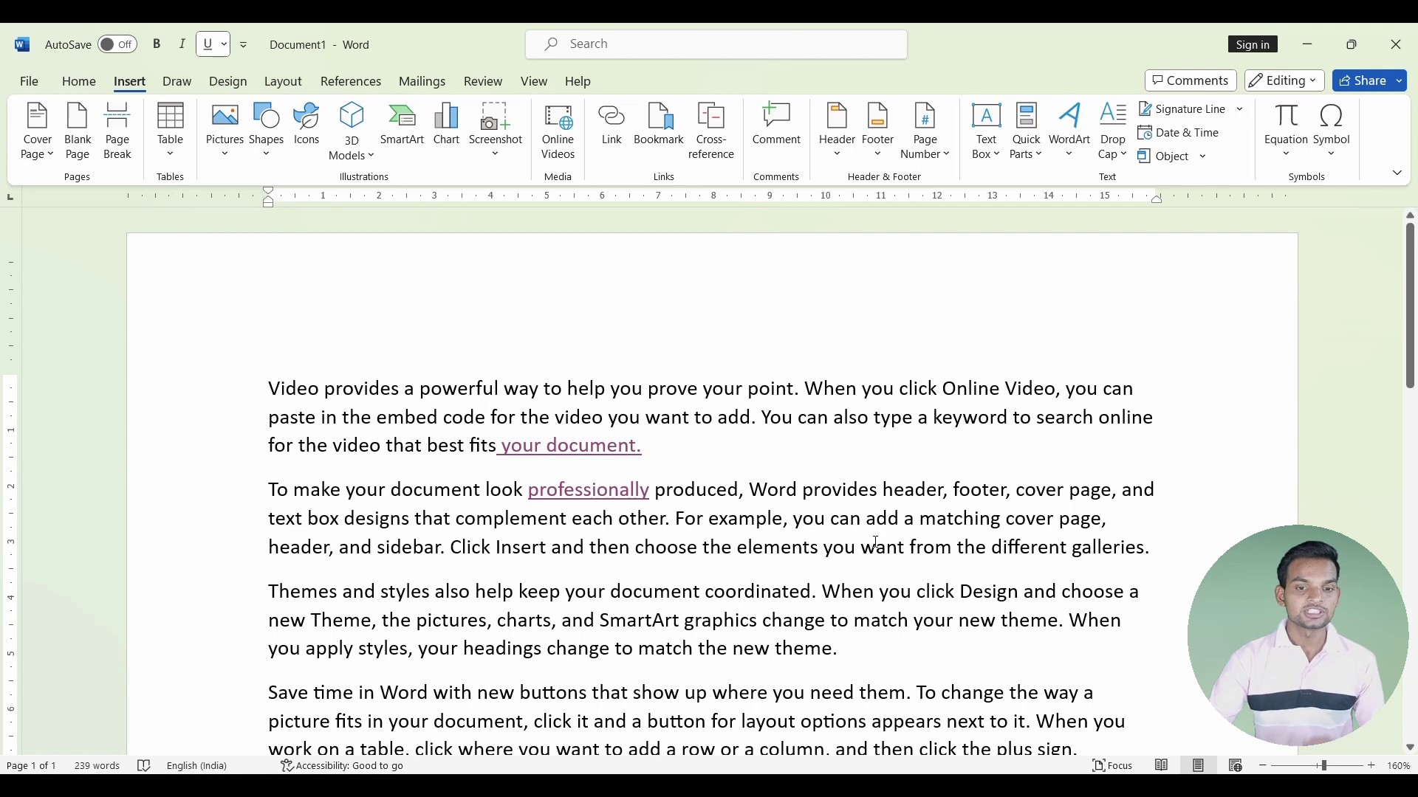
Link 'elements you' to the Book1 workbook and follow it to open Book1 in Excel.
left_click_drag(863, 550, 738, 550)
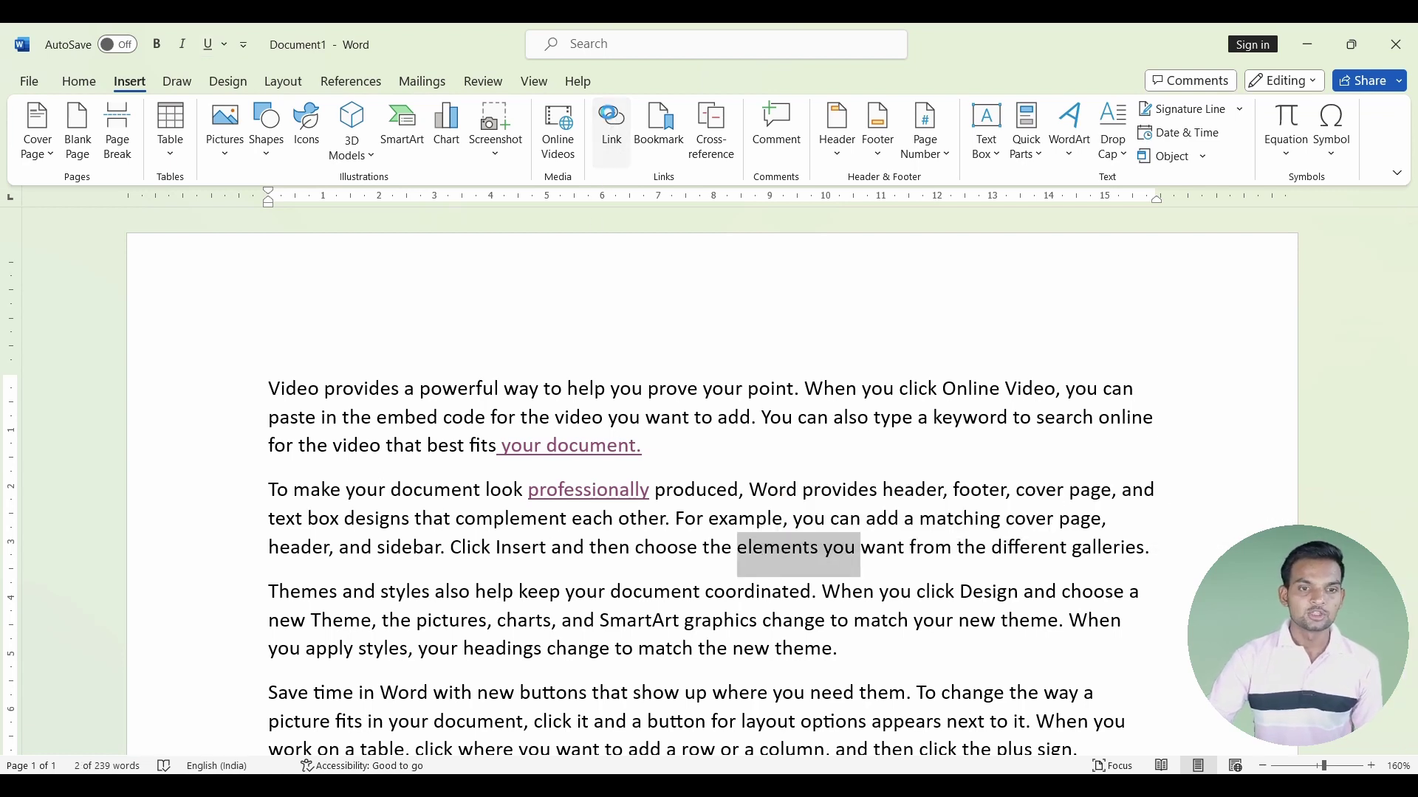
left_click(610, 118)
left_click(595, 428)
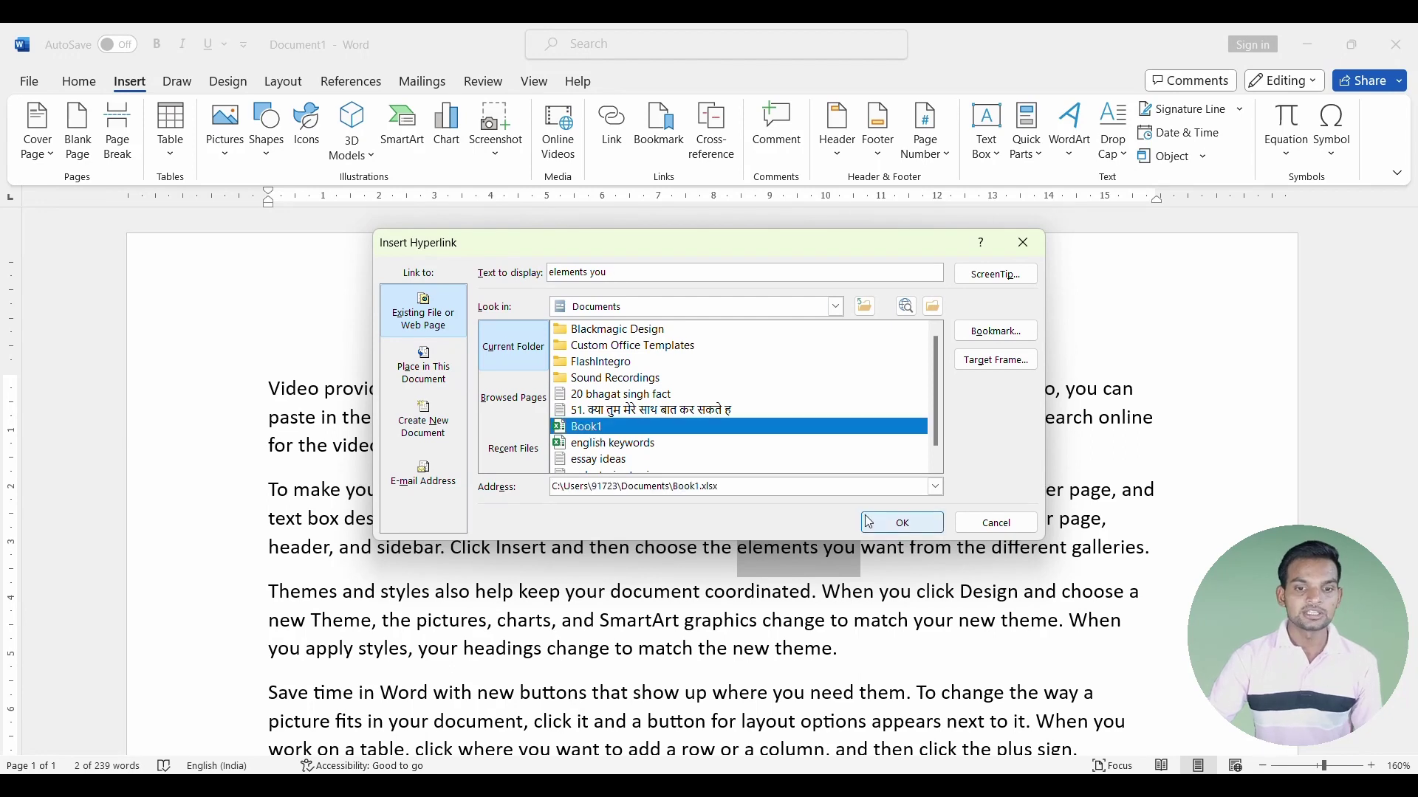
left_click(902, 523)
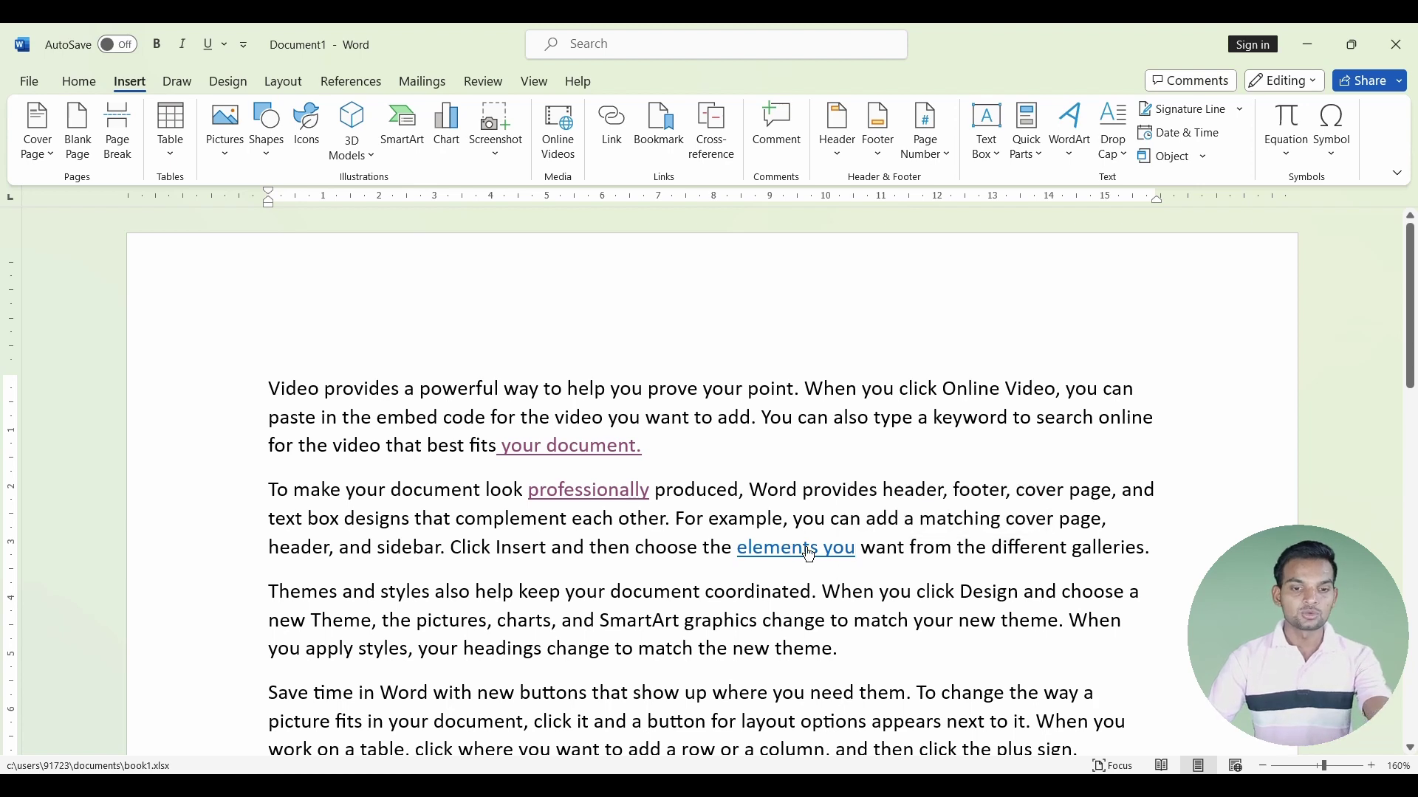
left_click(841, 565, "ctrl")
left_click(761, 498)
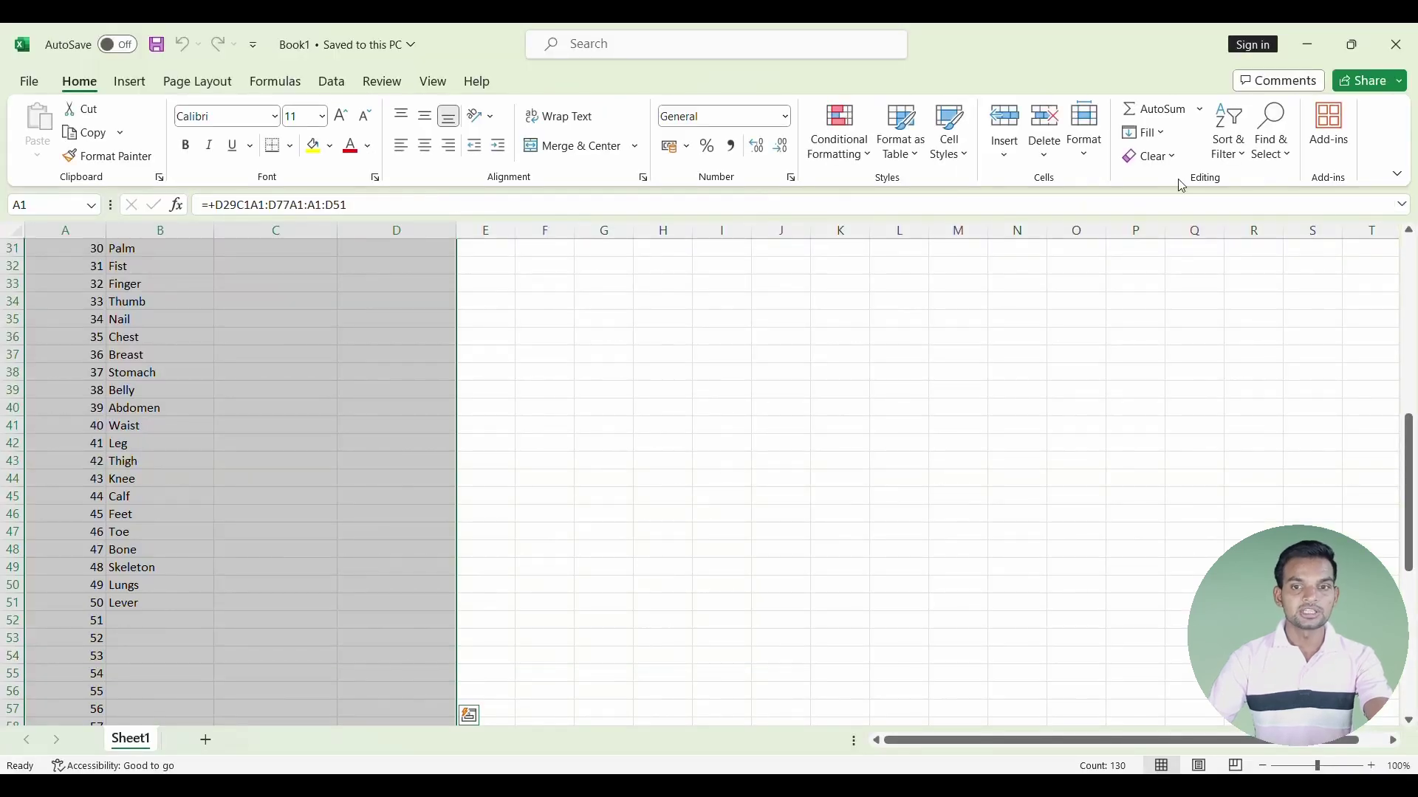
left_click(1395, 44)
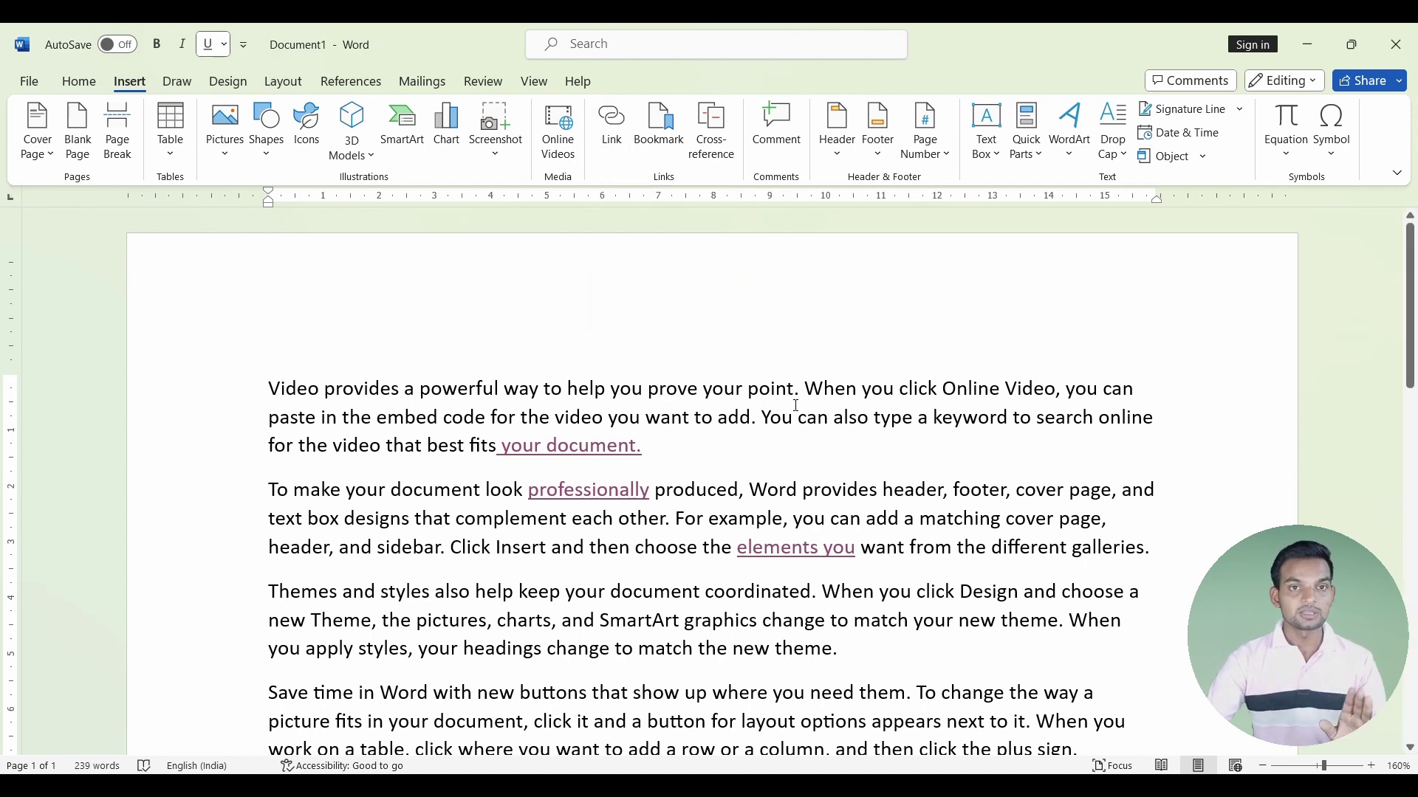
Scroll down and select the full 'Save time in Word' paragraph.
left_click_drag(665, 437, 258, 365)
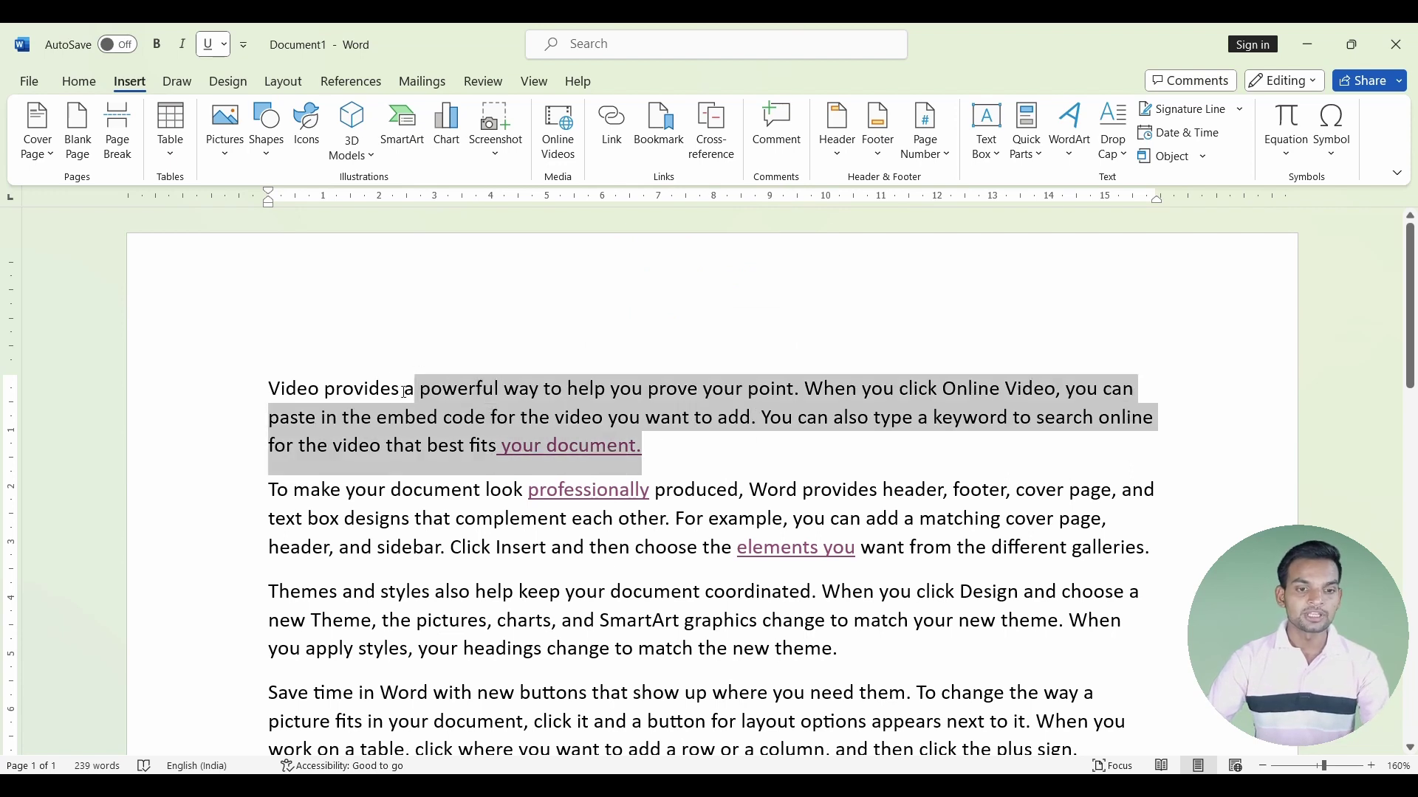
scroll(676, 631, "down", 3)
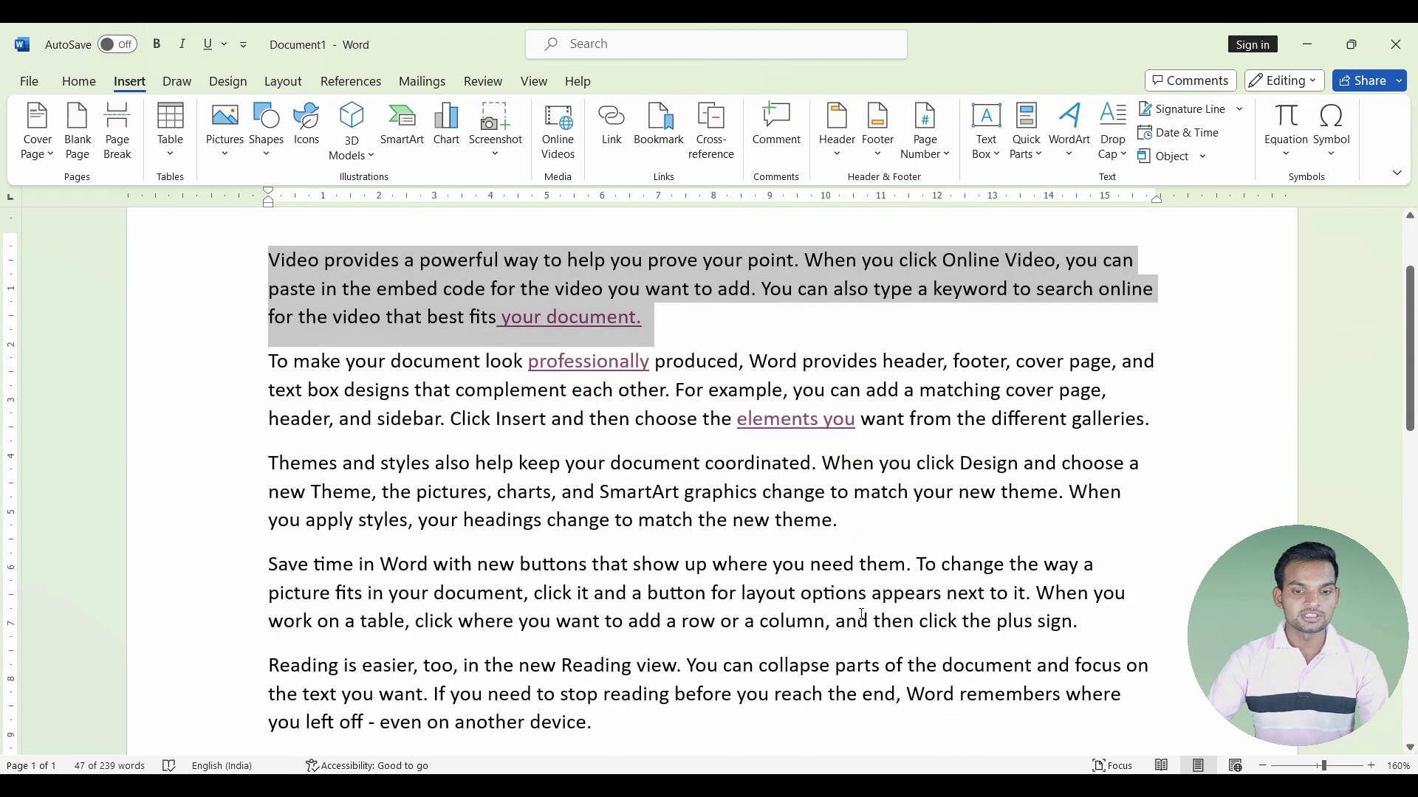
left_click_drag(1100, 624, 286, 555)
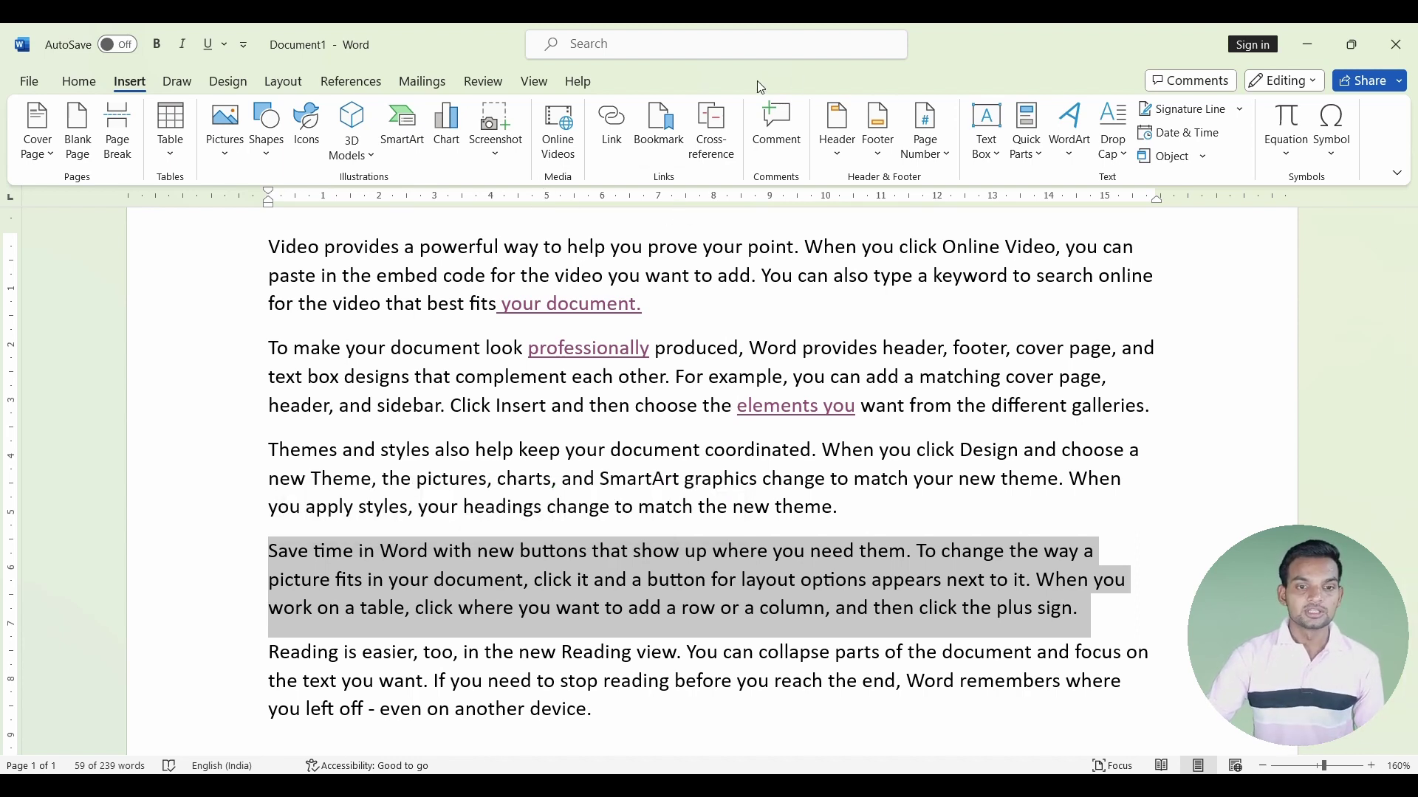
Link the 'Save time in Word' paragraph to essay ideas.txt as an existing file.
left_click(613, 132)
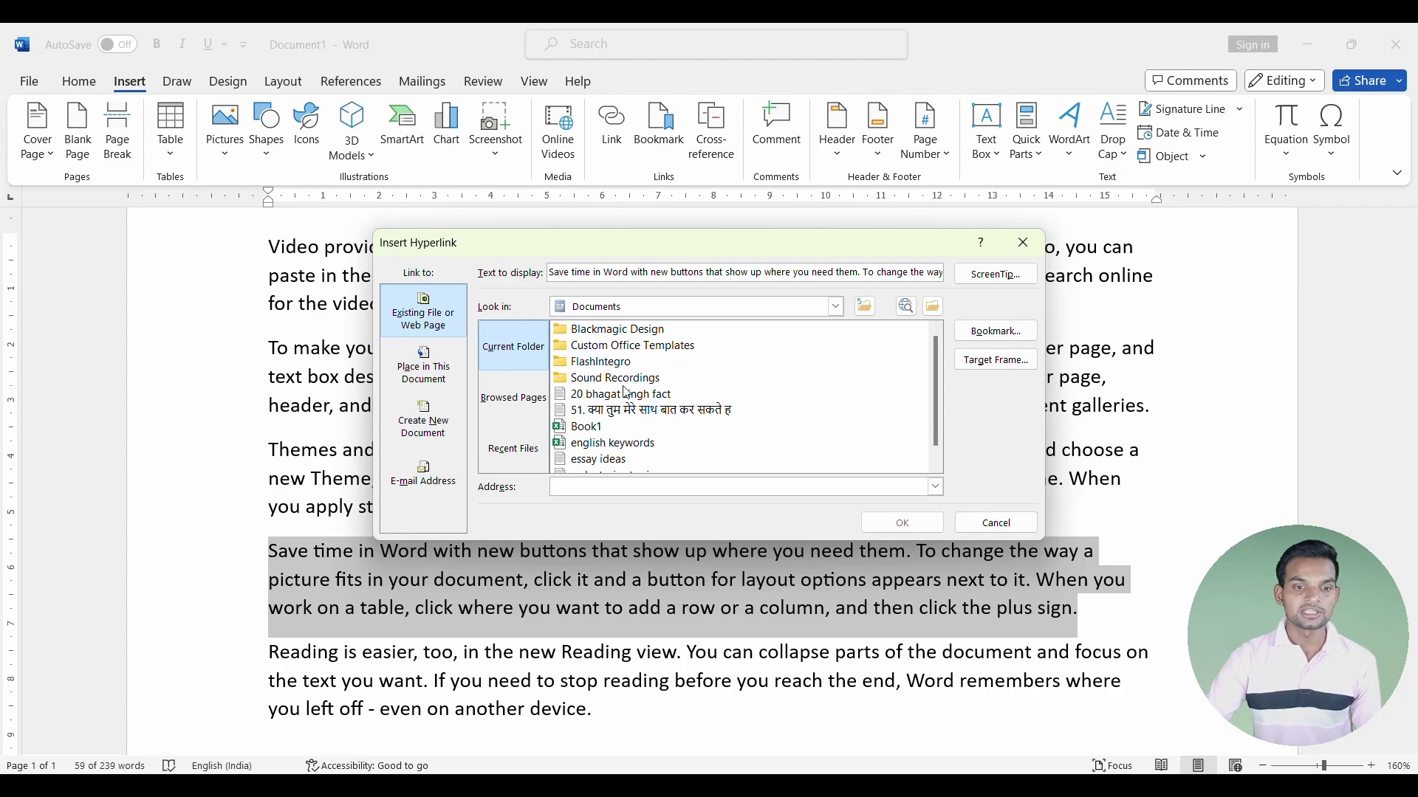
scroll(604, 447, "down", 1)
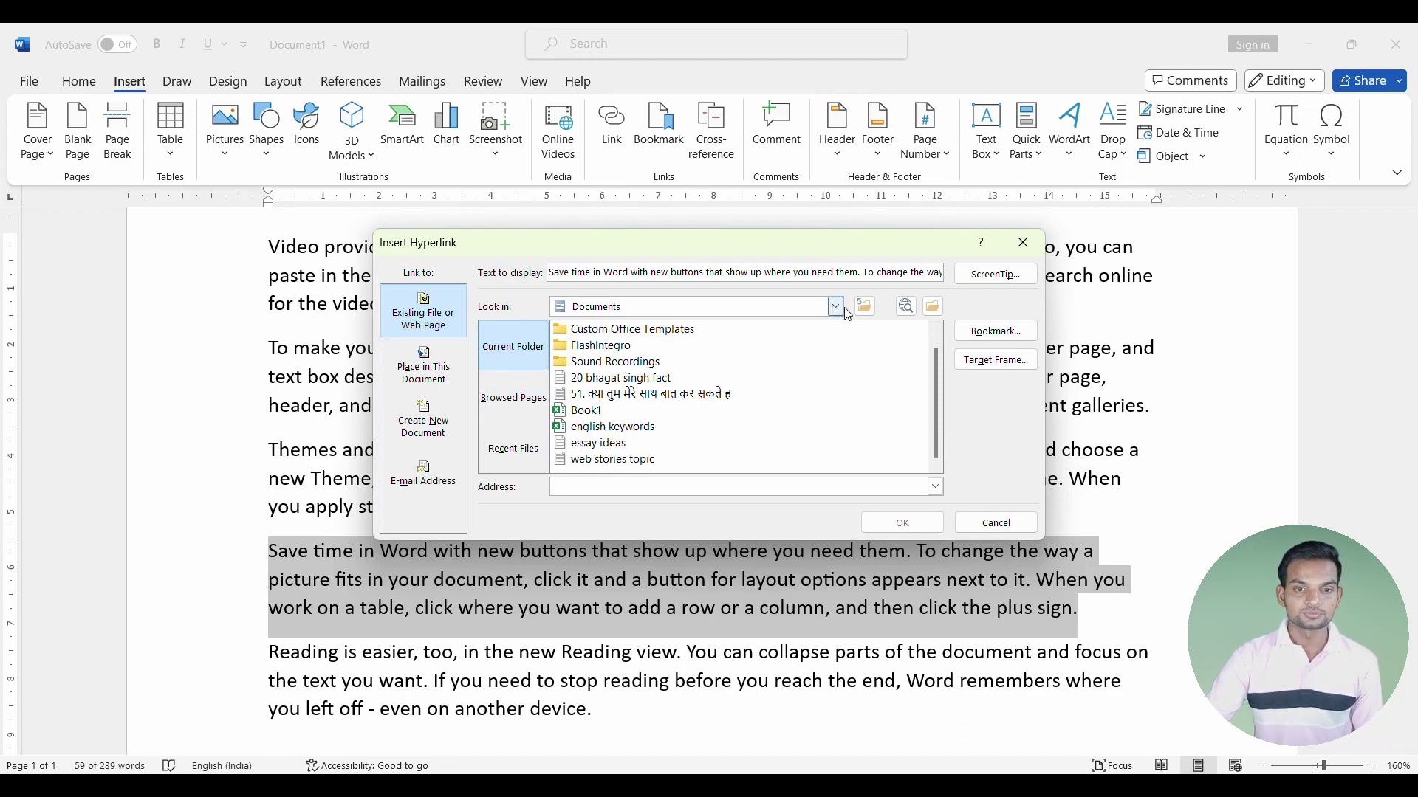
left_click(454, 376)
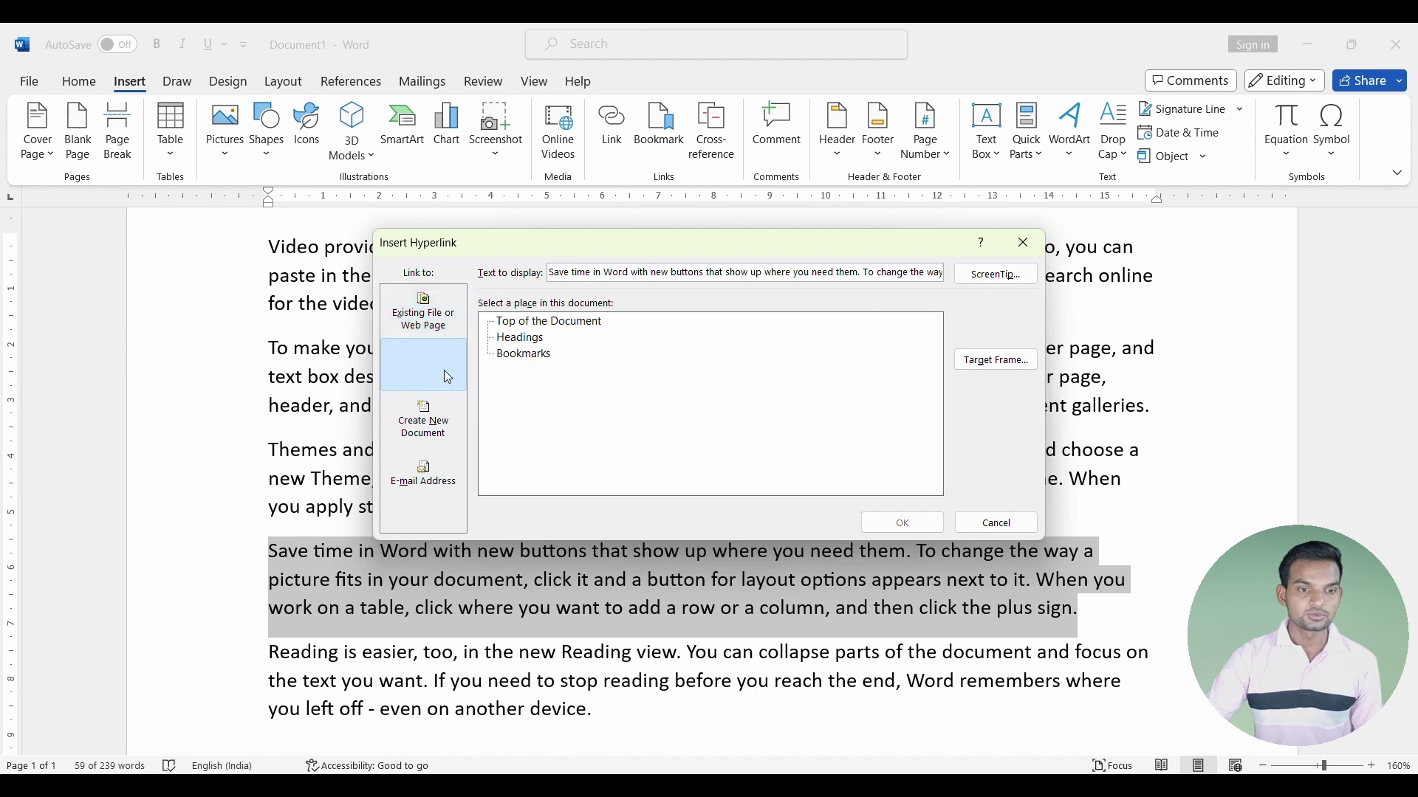
left_click(425, 421)
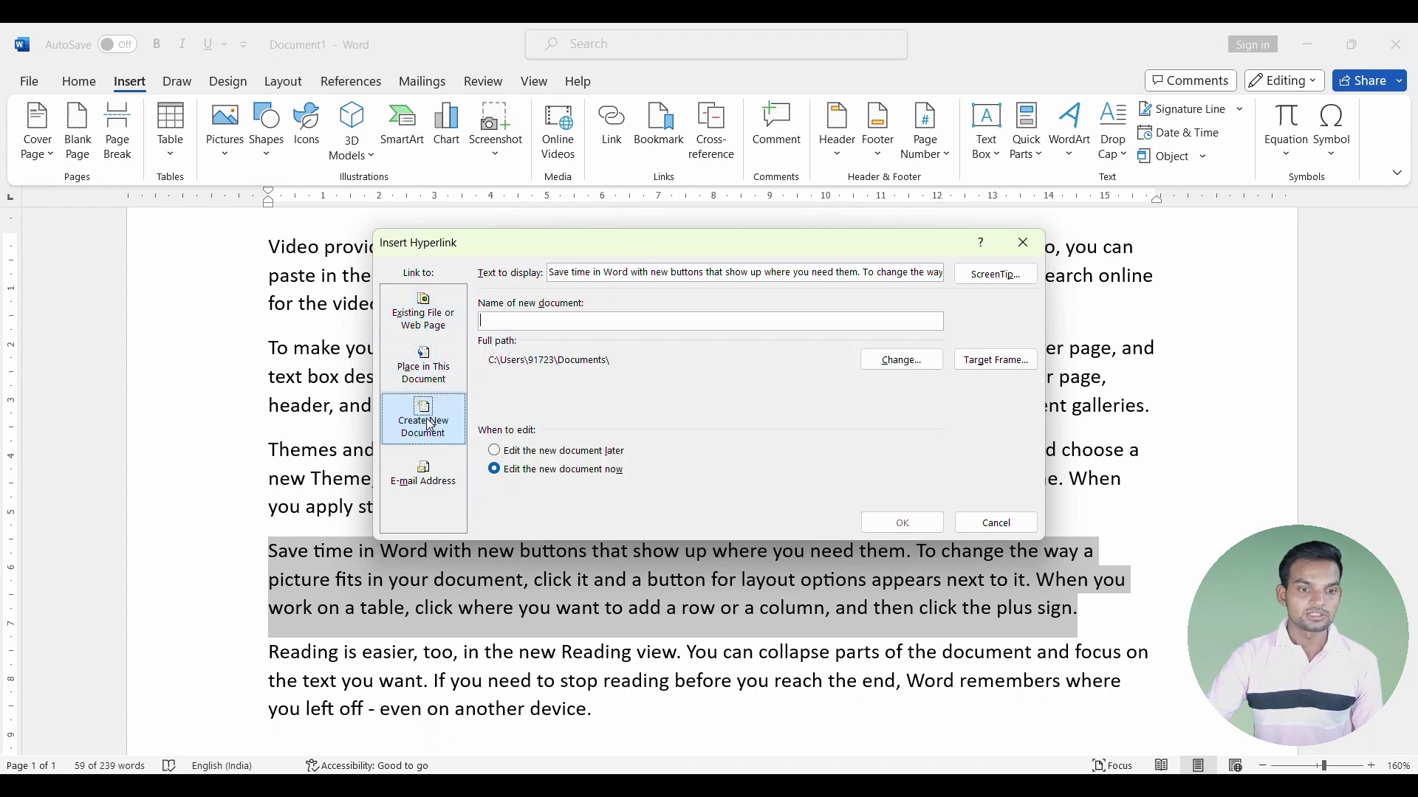
left_click(426, 321)
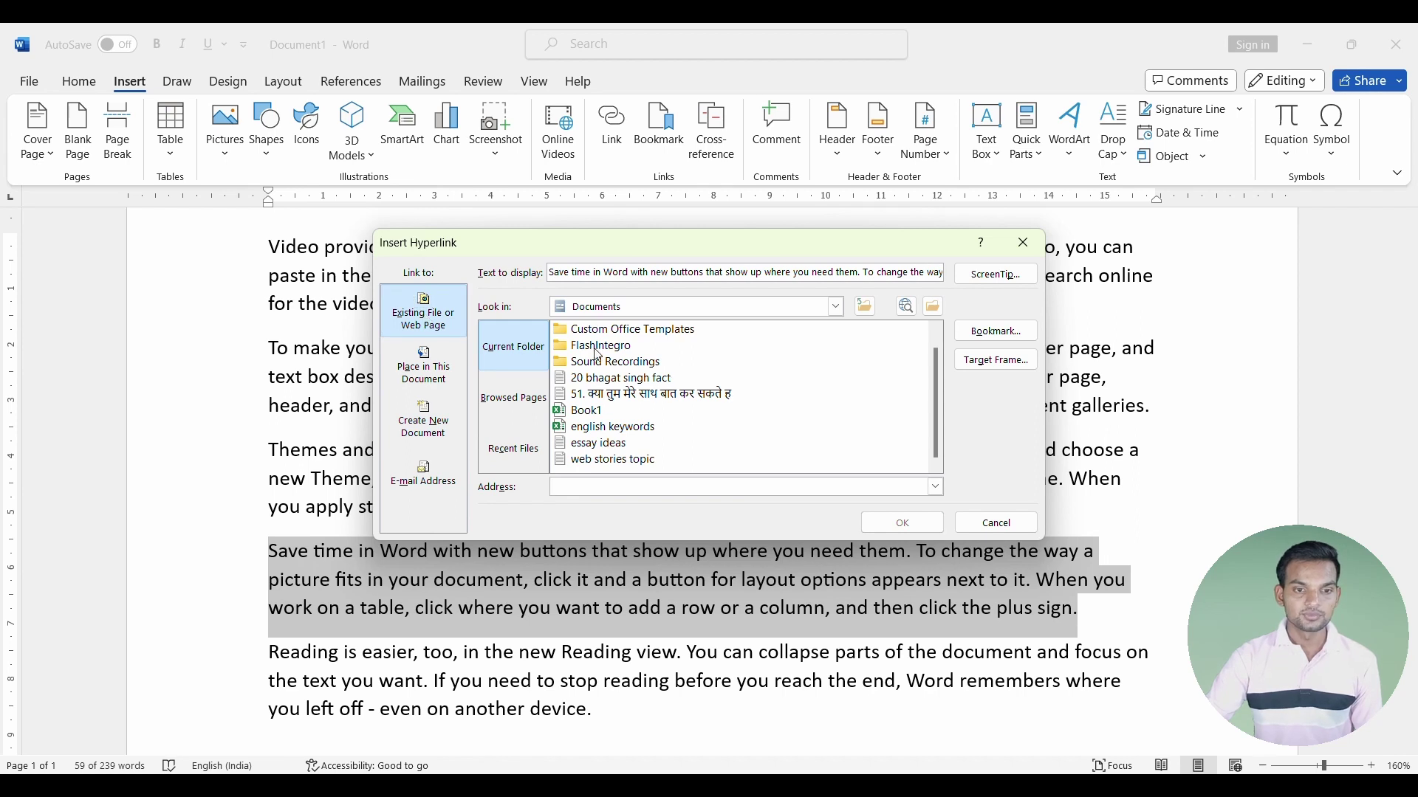
left_click(605, 443)
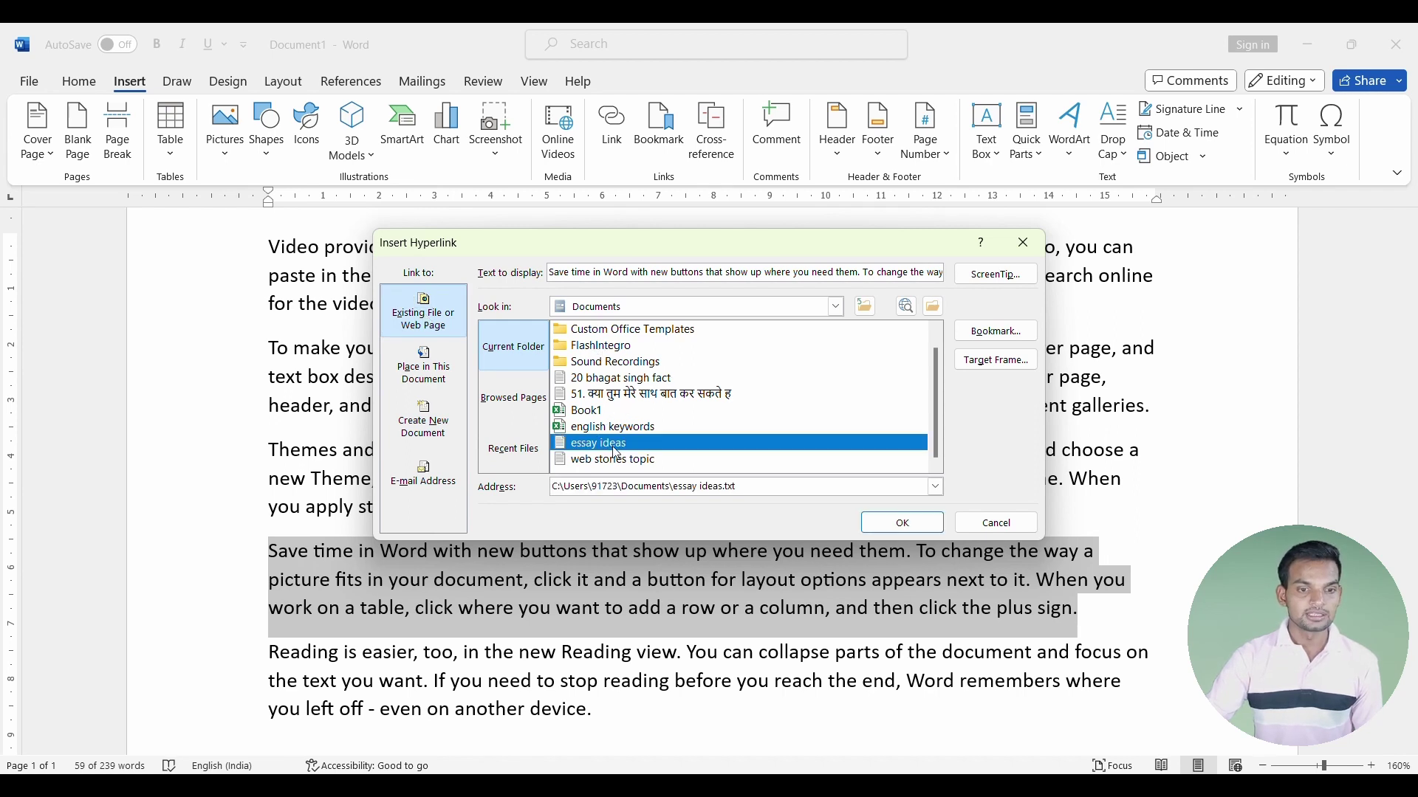
left_click(903, 523)
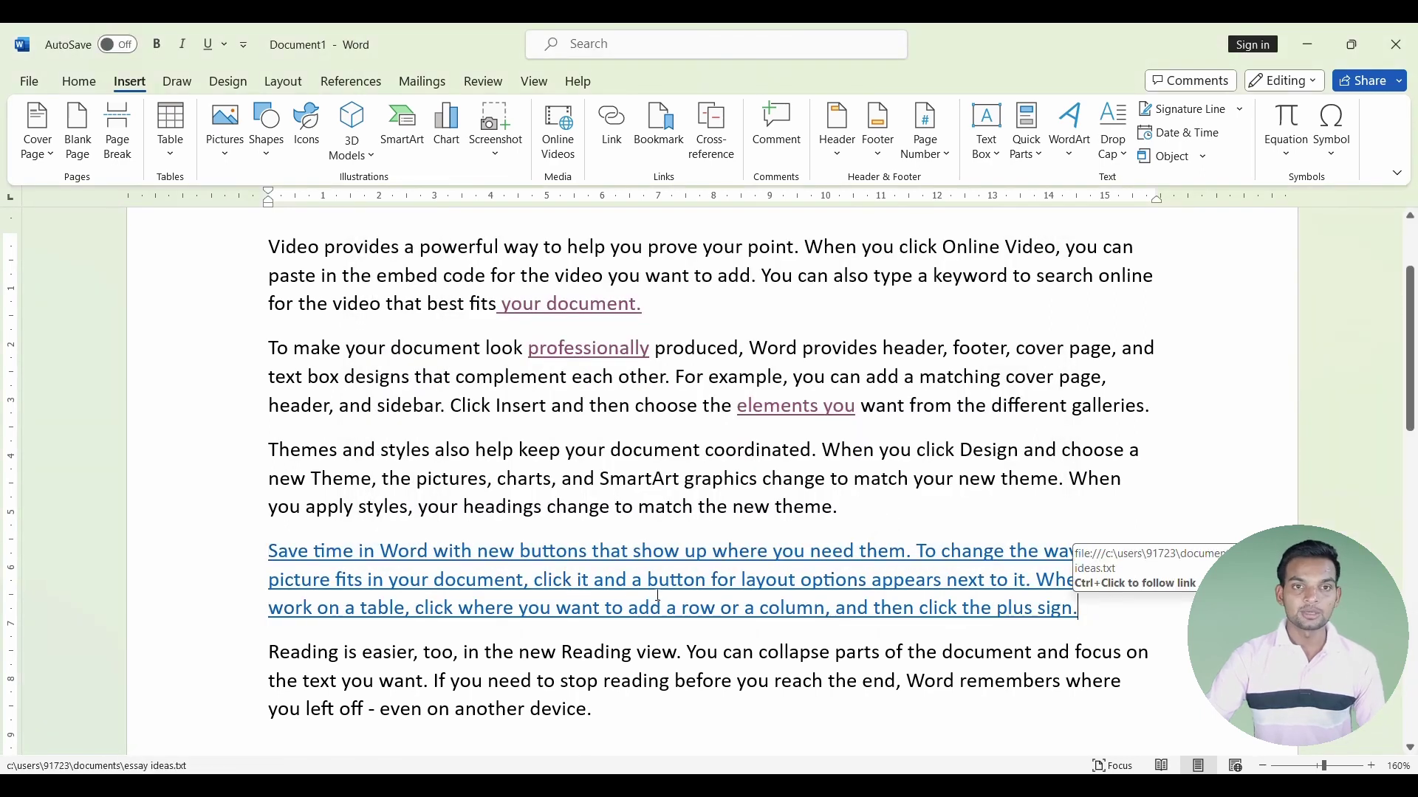
Open essay ideas.txt through the paragraph's link, scroll through it, and close Notepad.
left_click(545, 606)
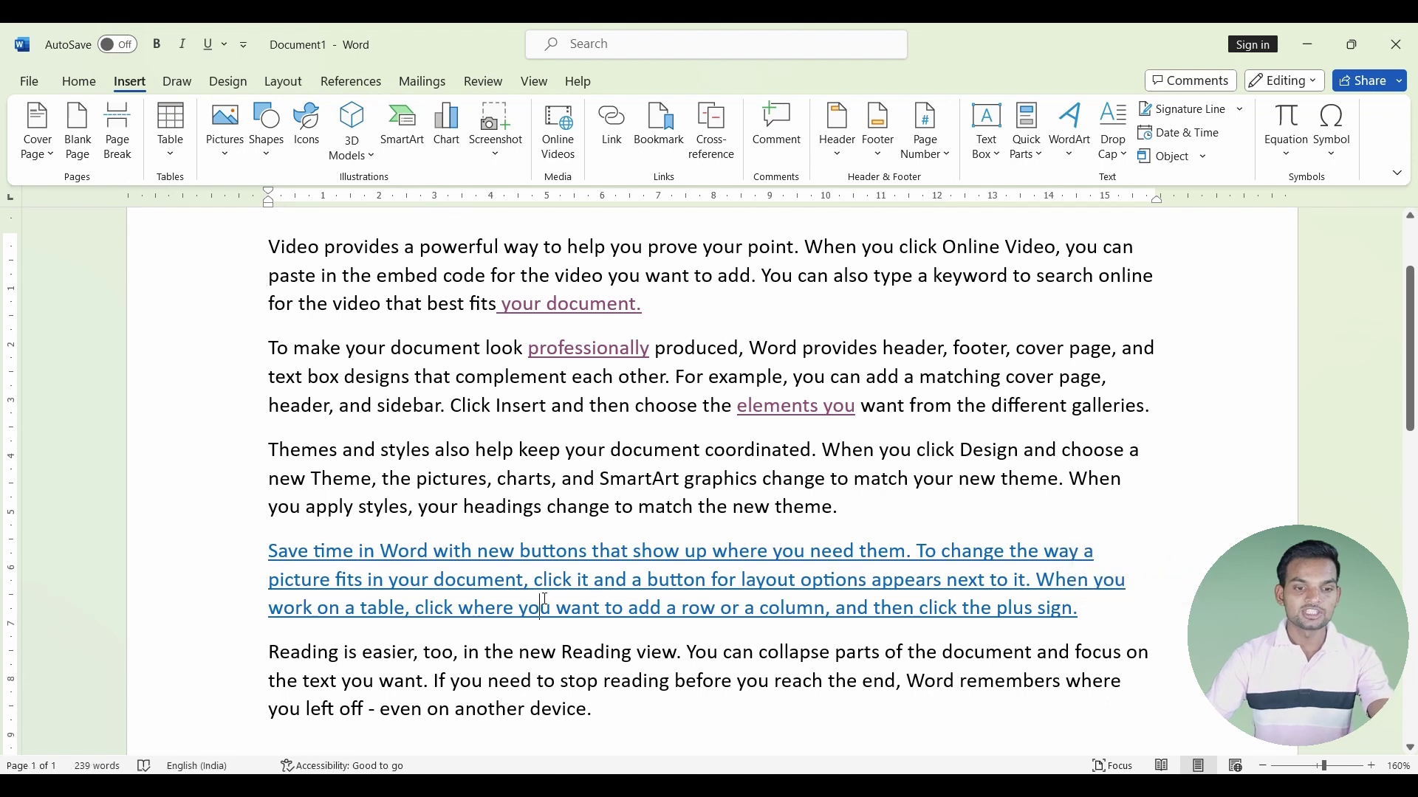
left_click(937, 480)
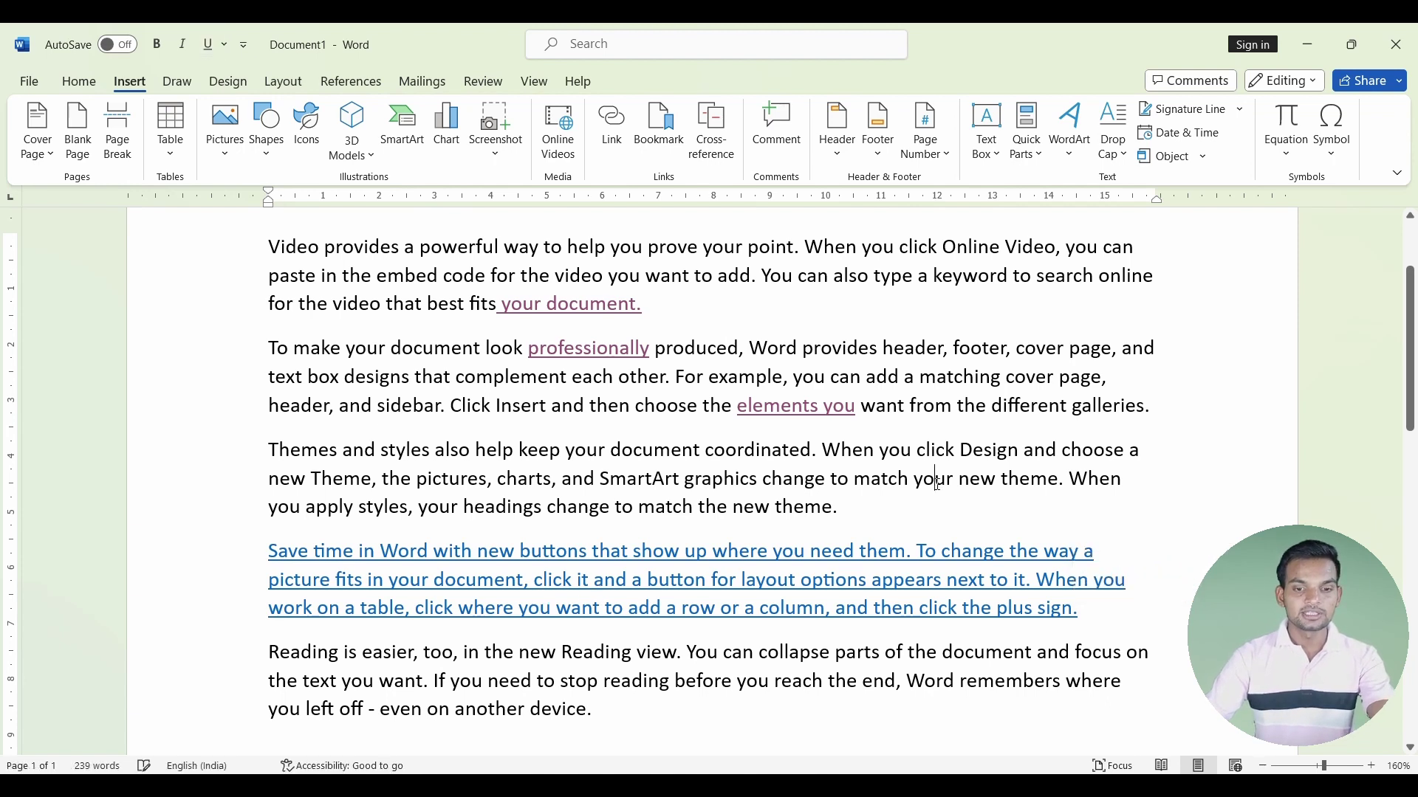
left_click(760, 551, "ctrl")
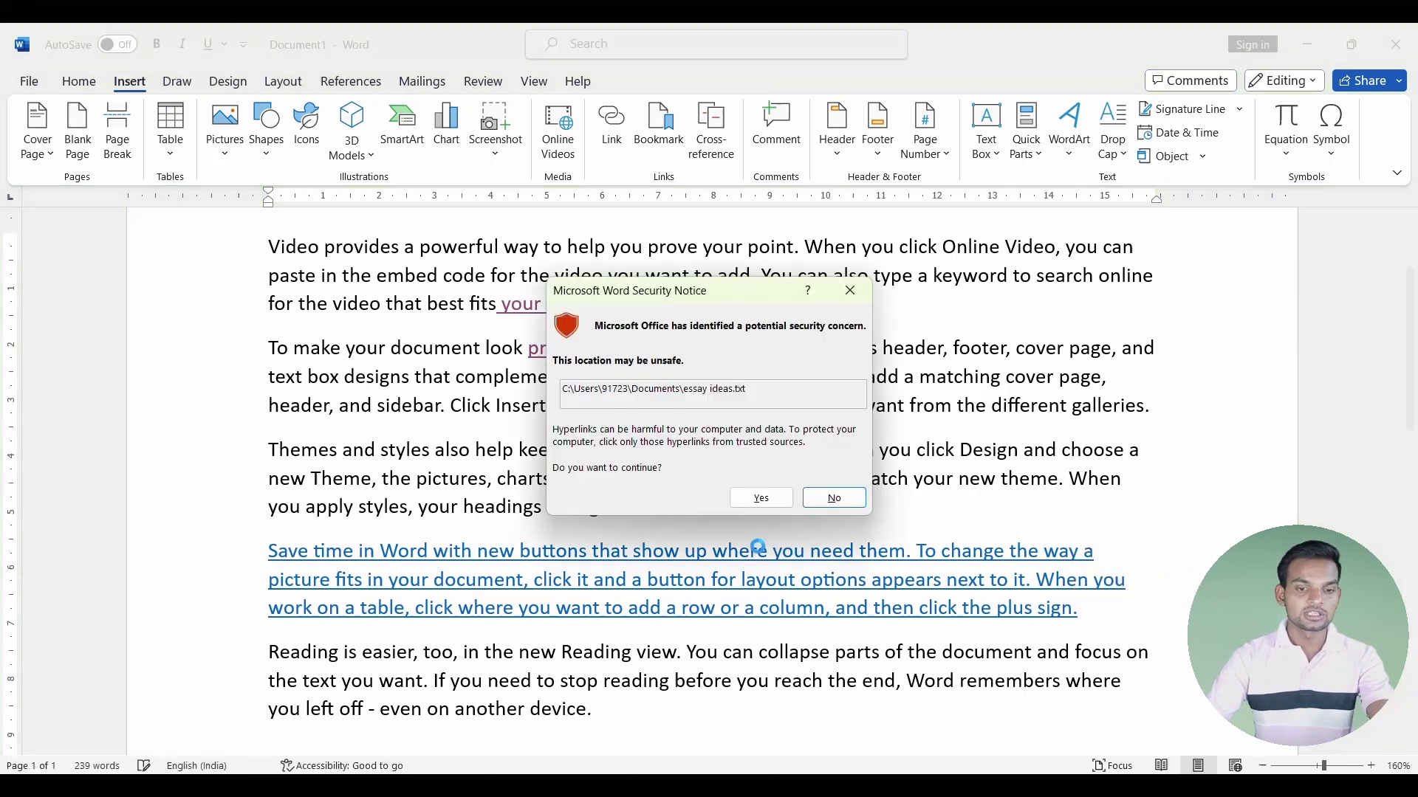
left_click(749, 494)
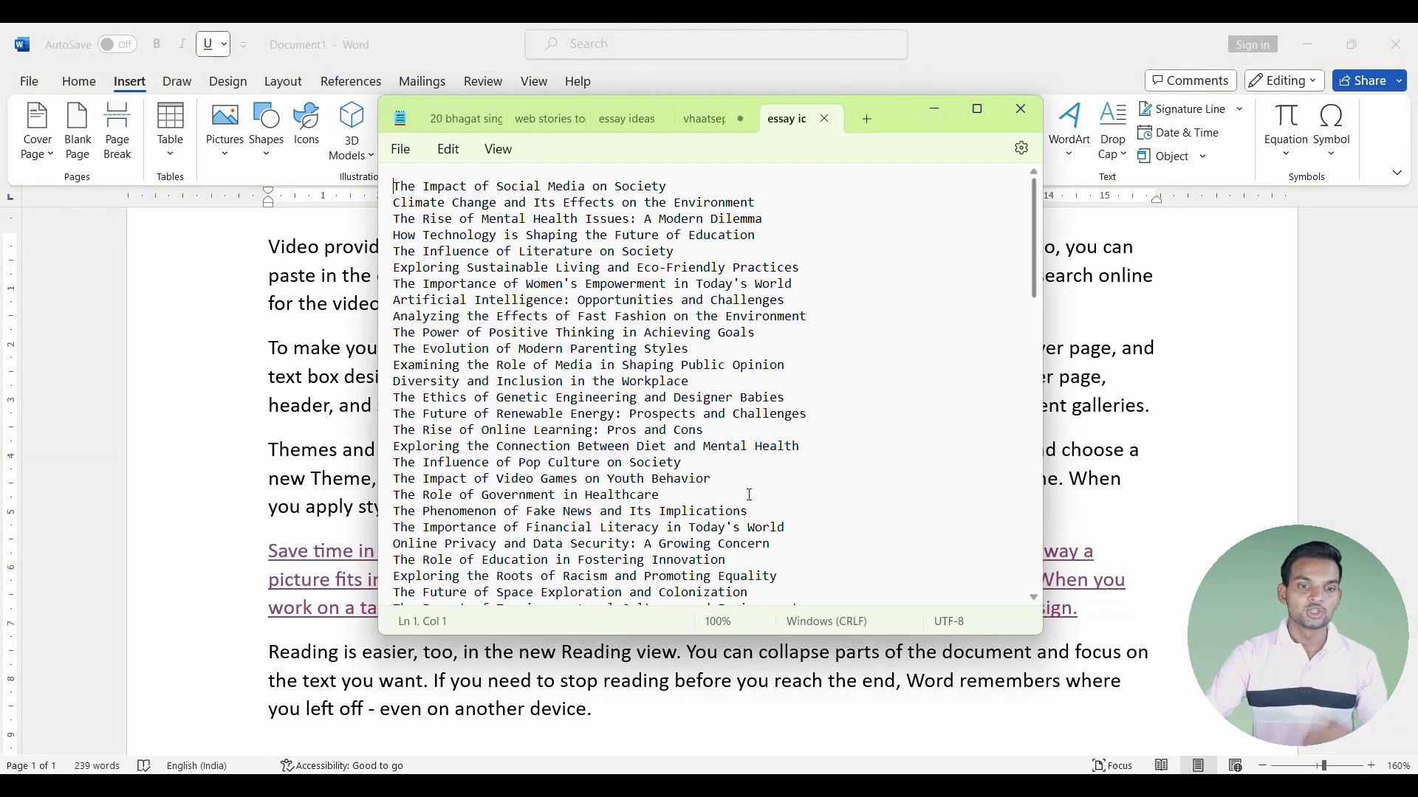
scroll(682, 382, "down", 2)
scroll(682, 382, "down", 5)
scroll(682, 382, "down", 5)
scroll(683, 379, "down", 5)
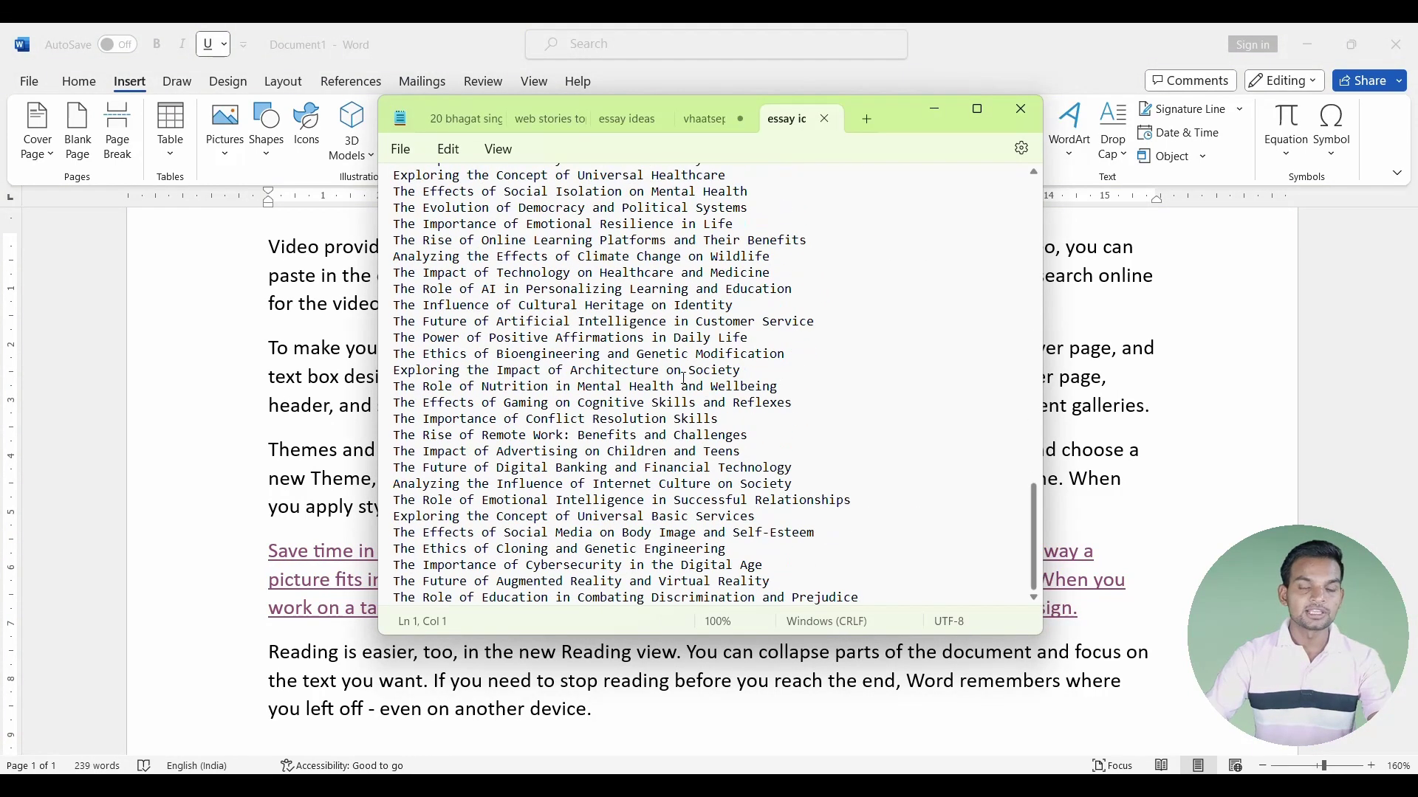
left_click(1021, 109)
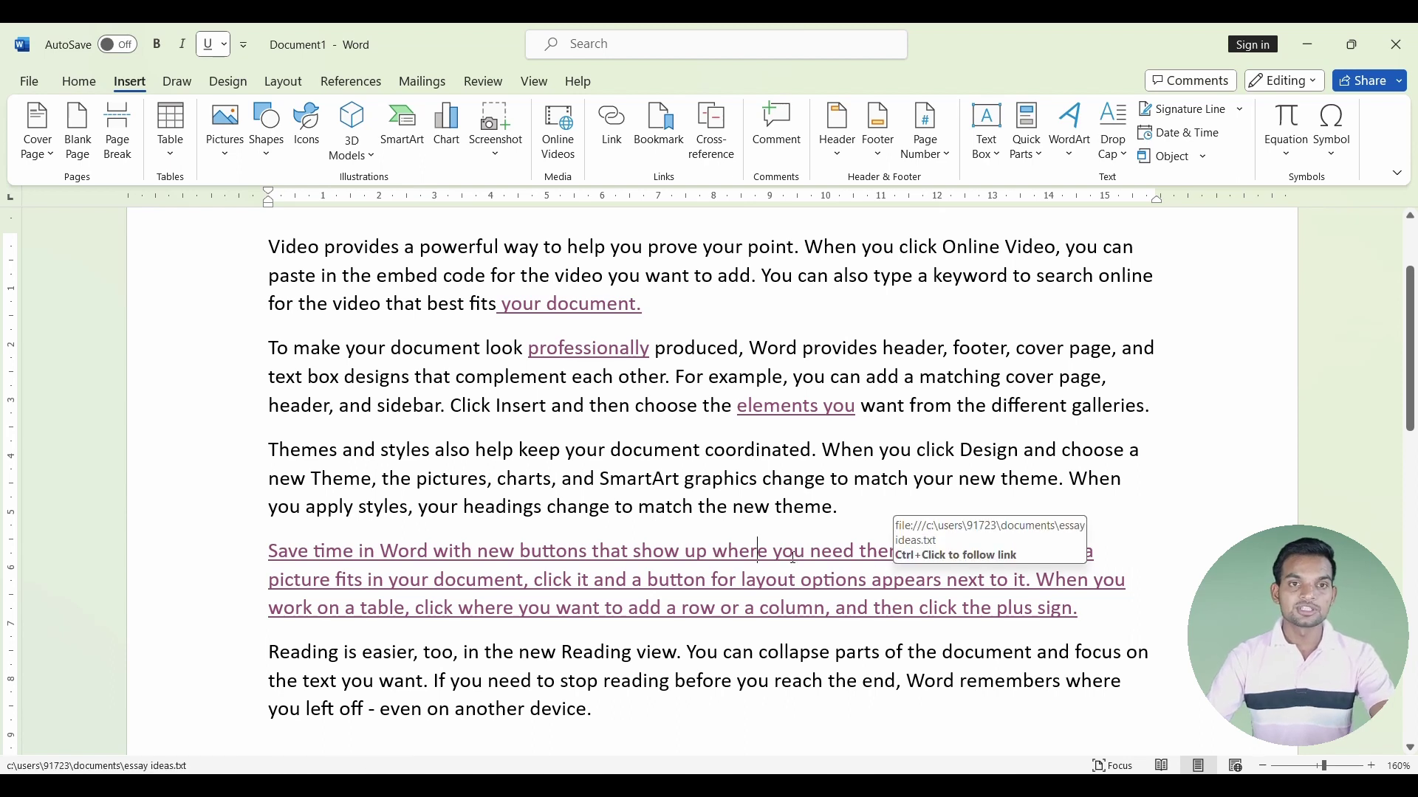
Cancel the Edit Hyperlink dialog and strip the remaining links from the text.
left_click(621, 143)
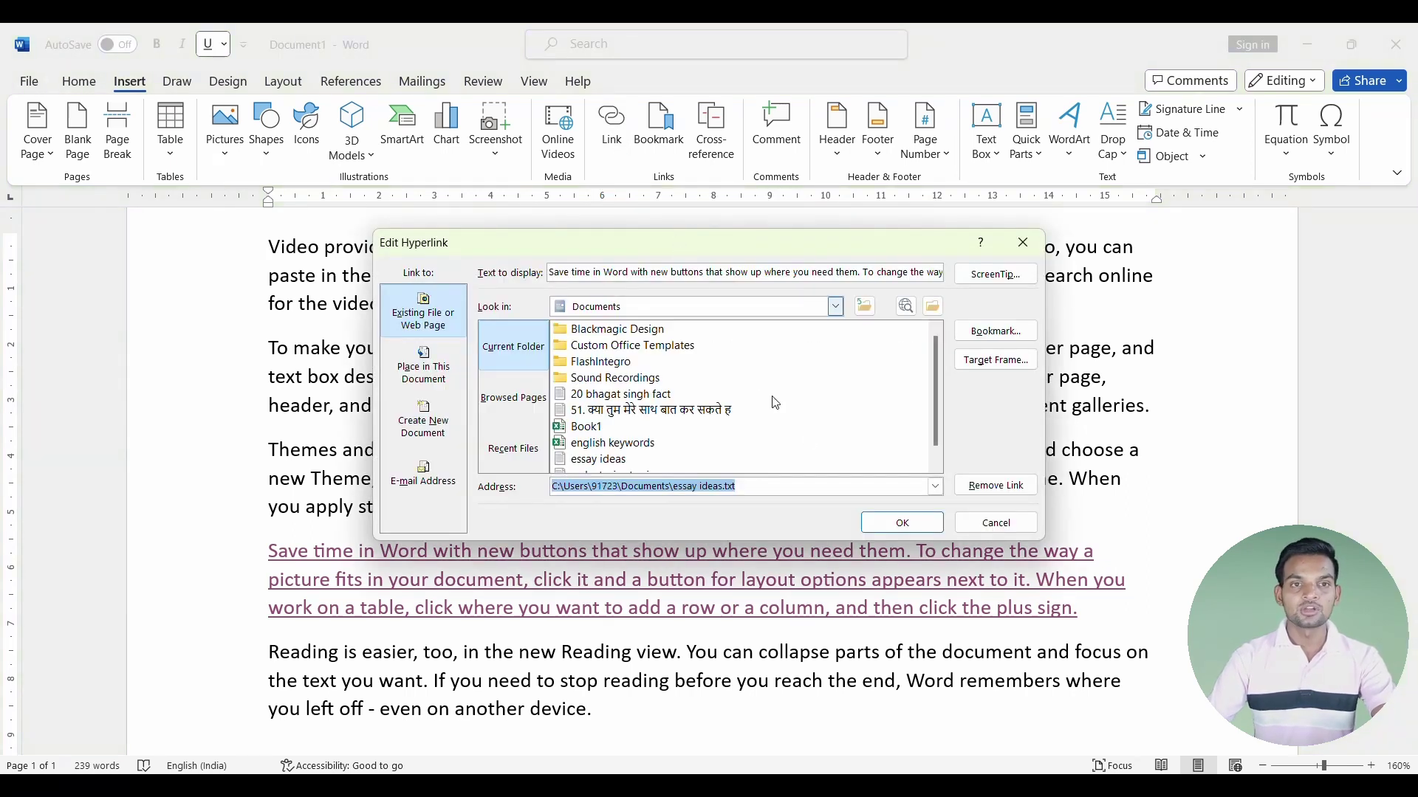
left_click(996, 522)
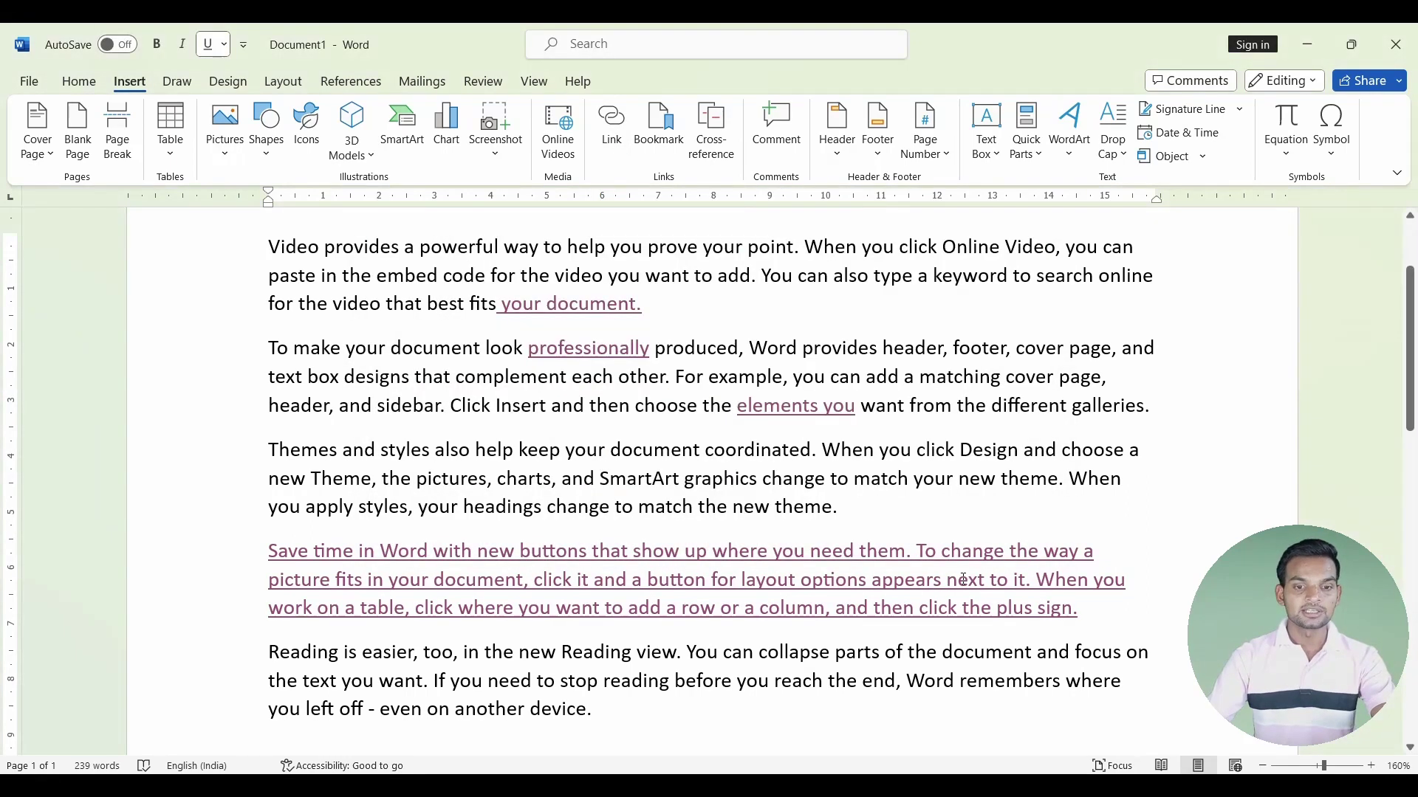
key("ctrl+z")
key("ctrl+z")
key("ctrl+z")
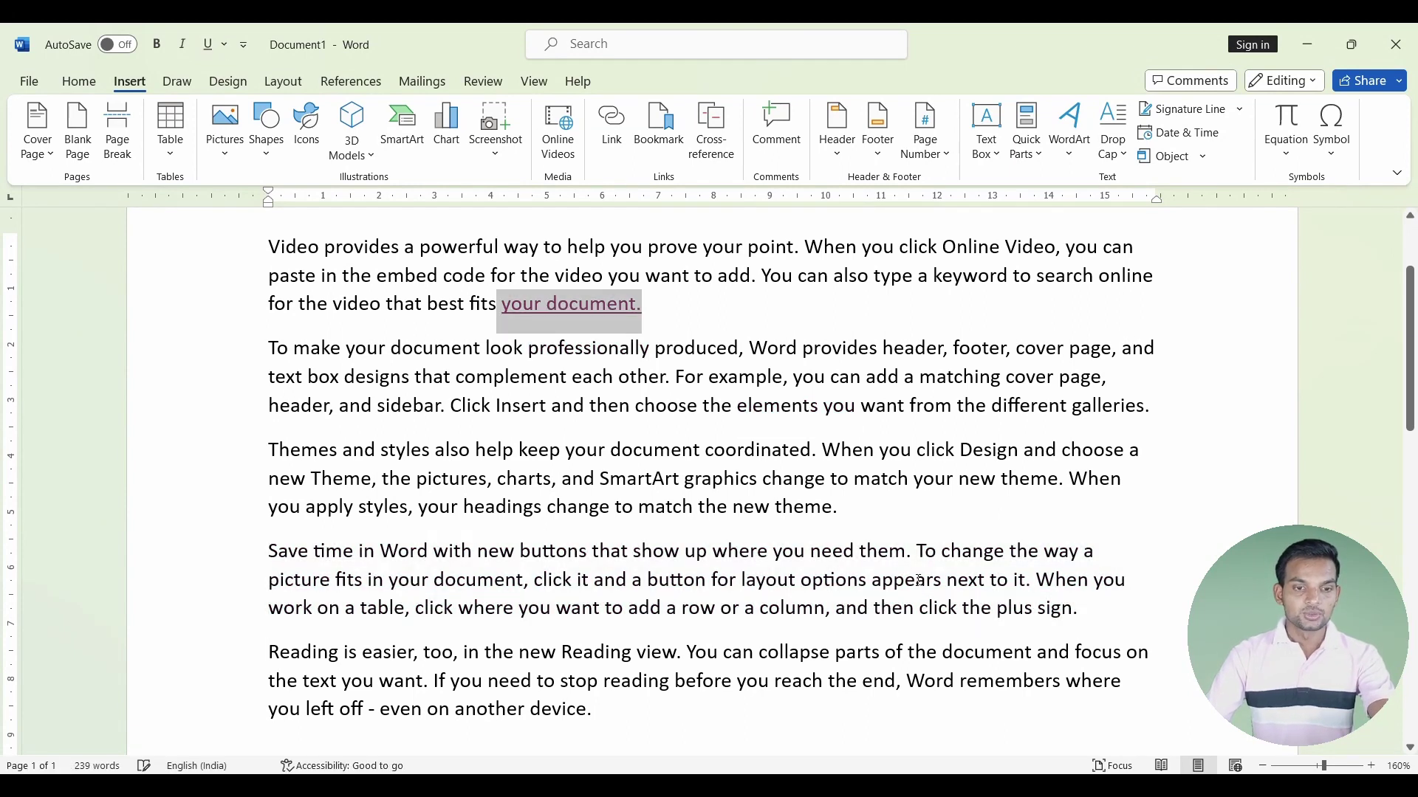
key("ctrl+z")
scroll(919, 581, "up", 2)
scroll(784, 484, "down", 1)
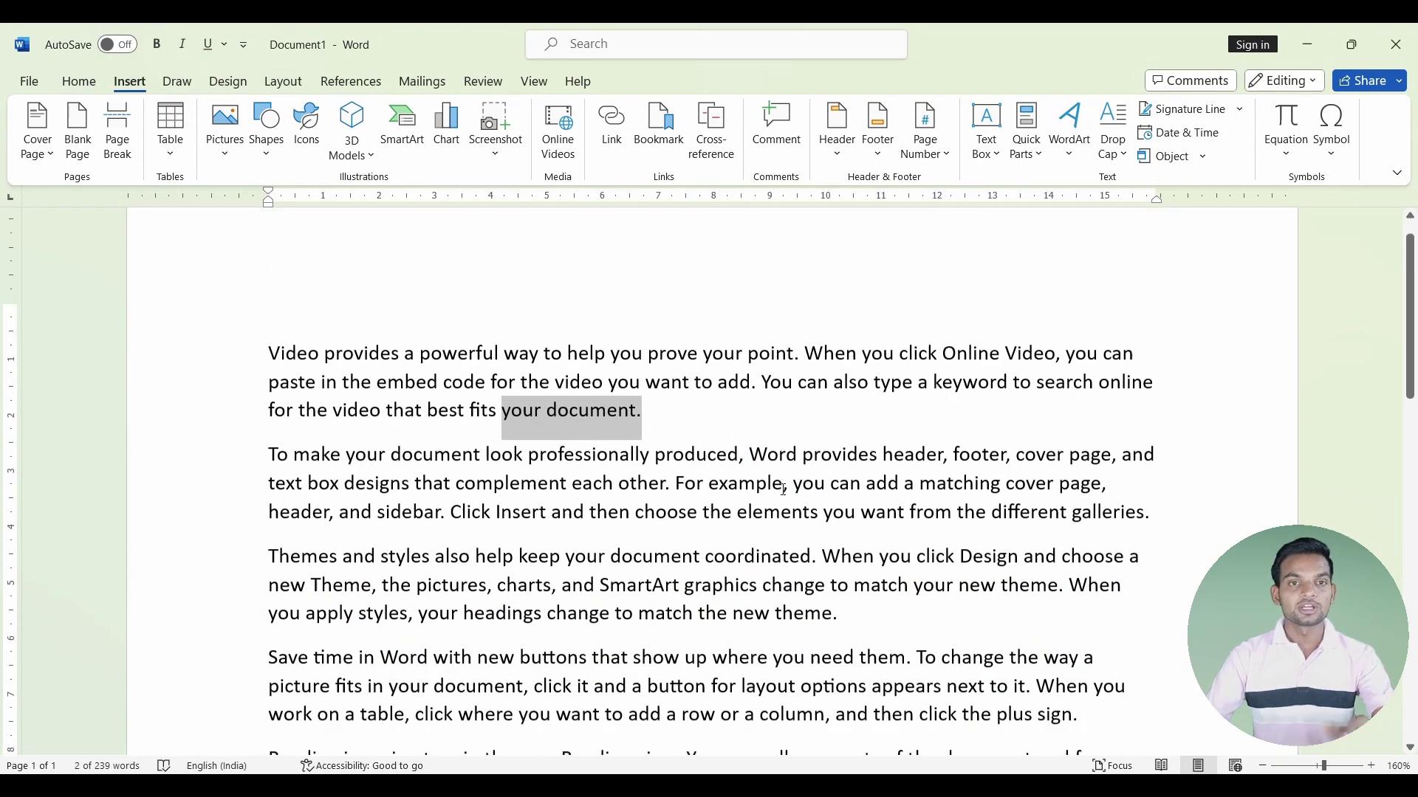
Cancel the Bookmark dialog without adding a bookmark and clear the selection.
left_click(657, 138)
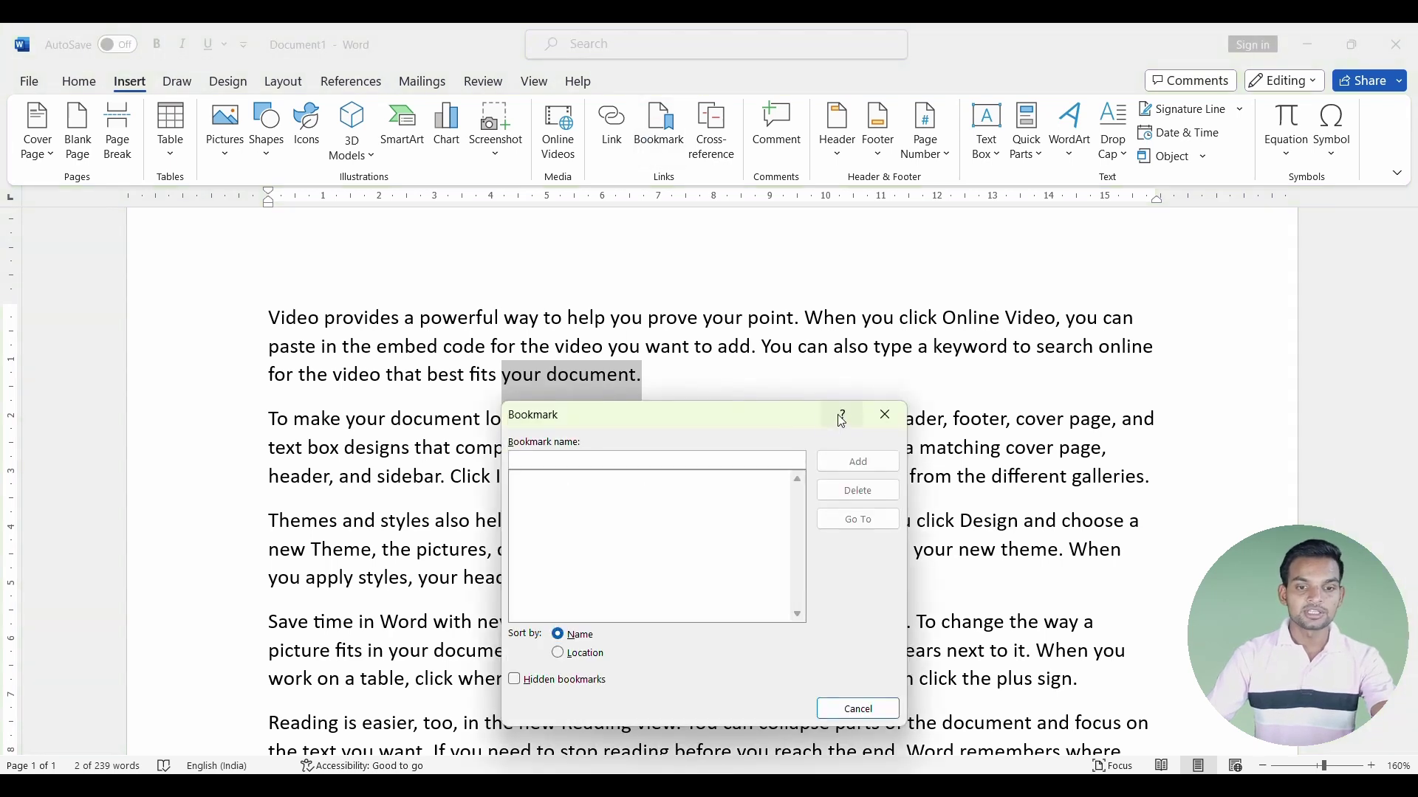
left_click(886, 429)
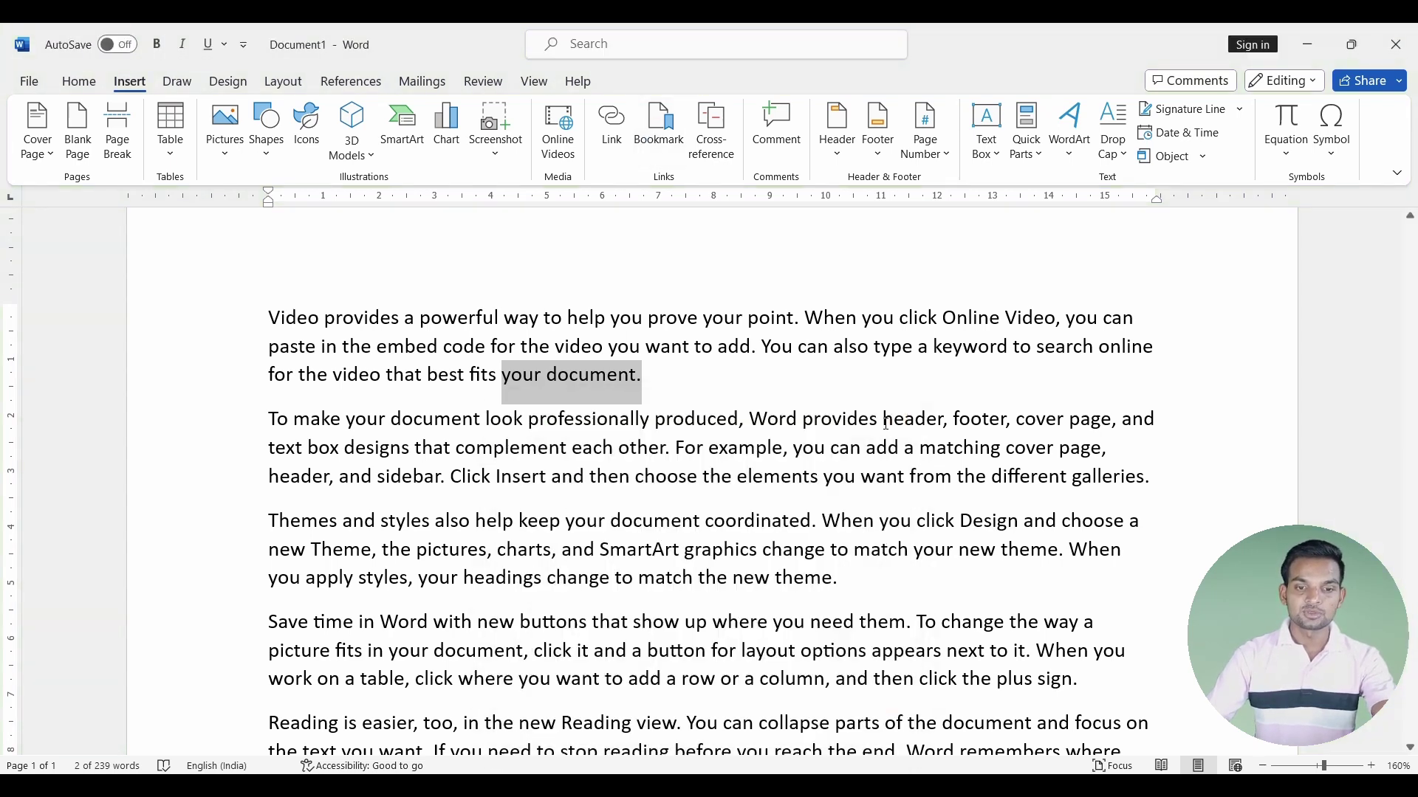
left_click(615, 441)
Select all the sample text and paste it twice at the end, reaching nine pages.
key("ctrl+a")
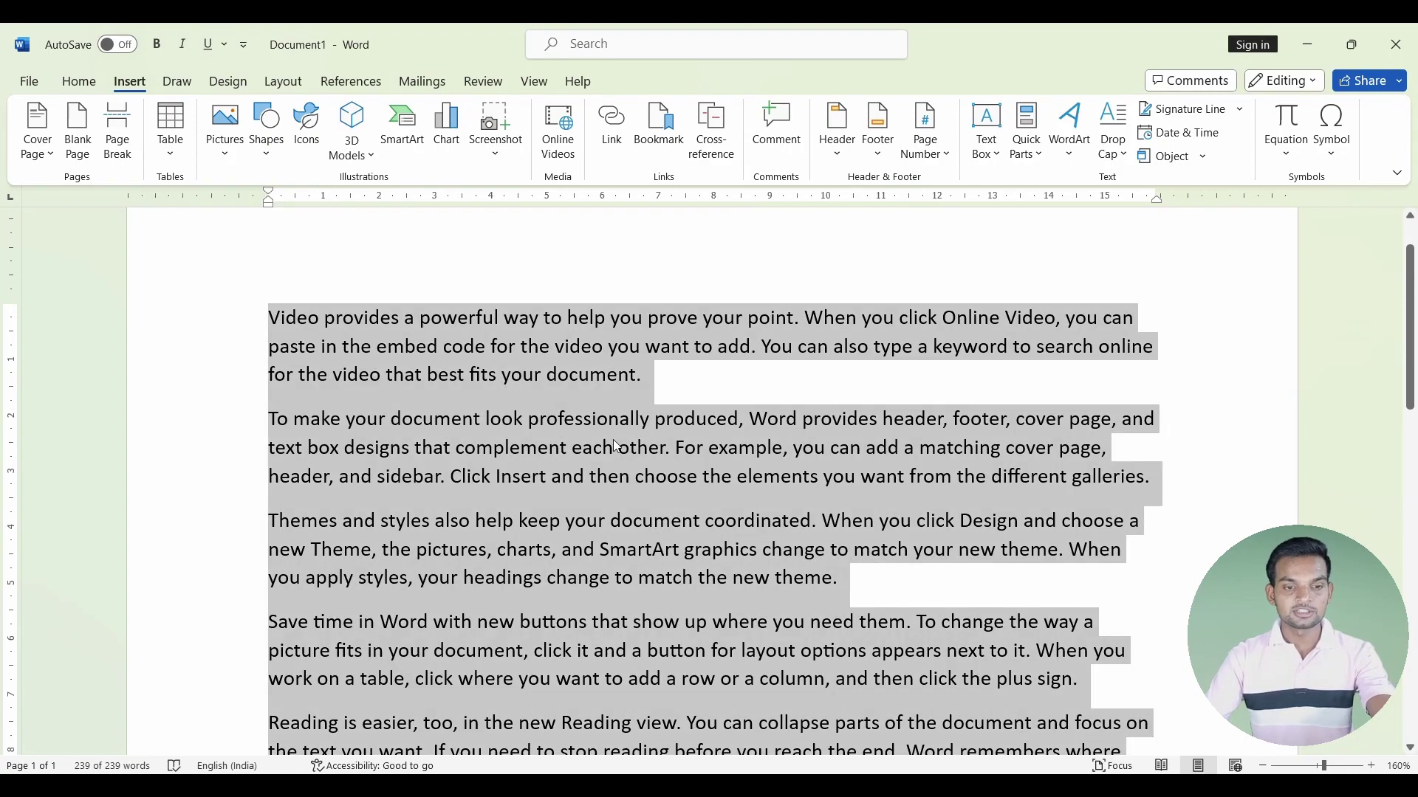
scroll(615, 441, "down", 1)
scroll(615, 441, "down", 1)
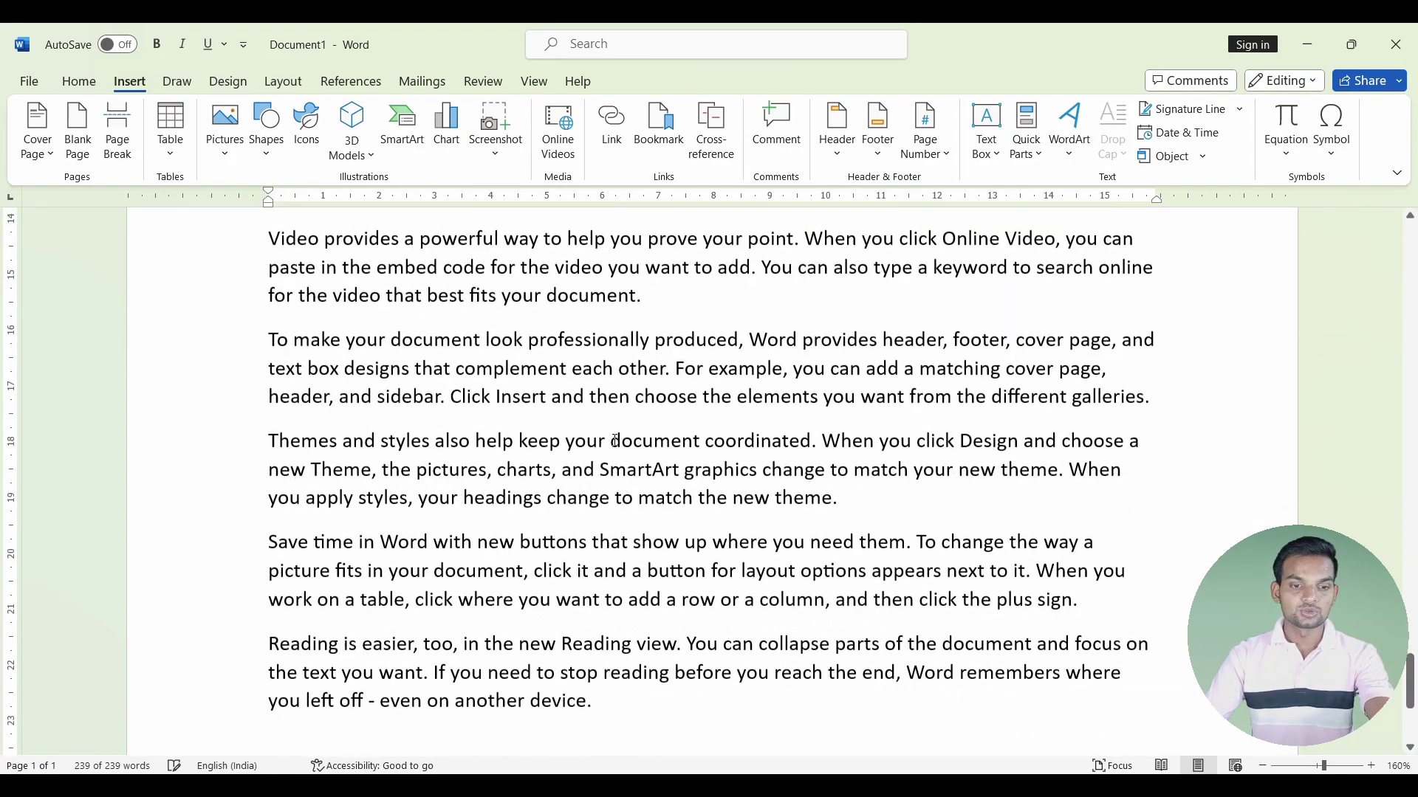
scroll(615, 443, "down", 5)
scroll(616, 444, "down", 5)
scroll(617, 447, "down", 3)
key("ctrl+v")
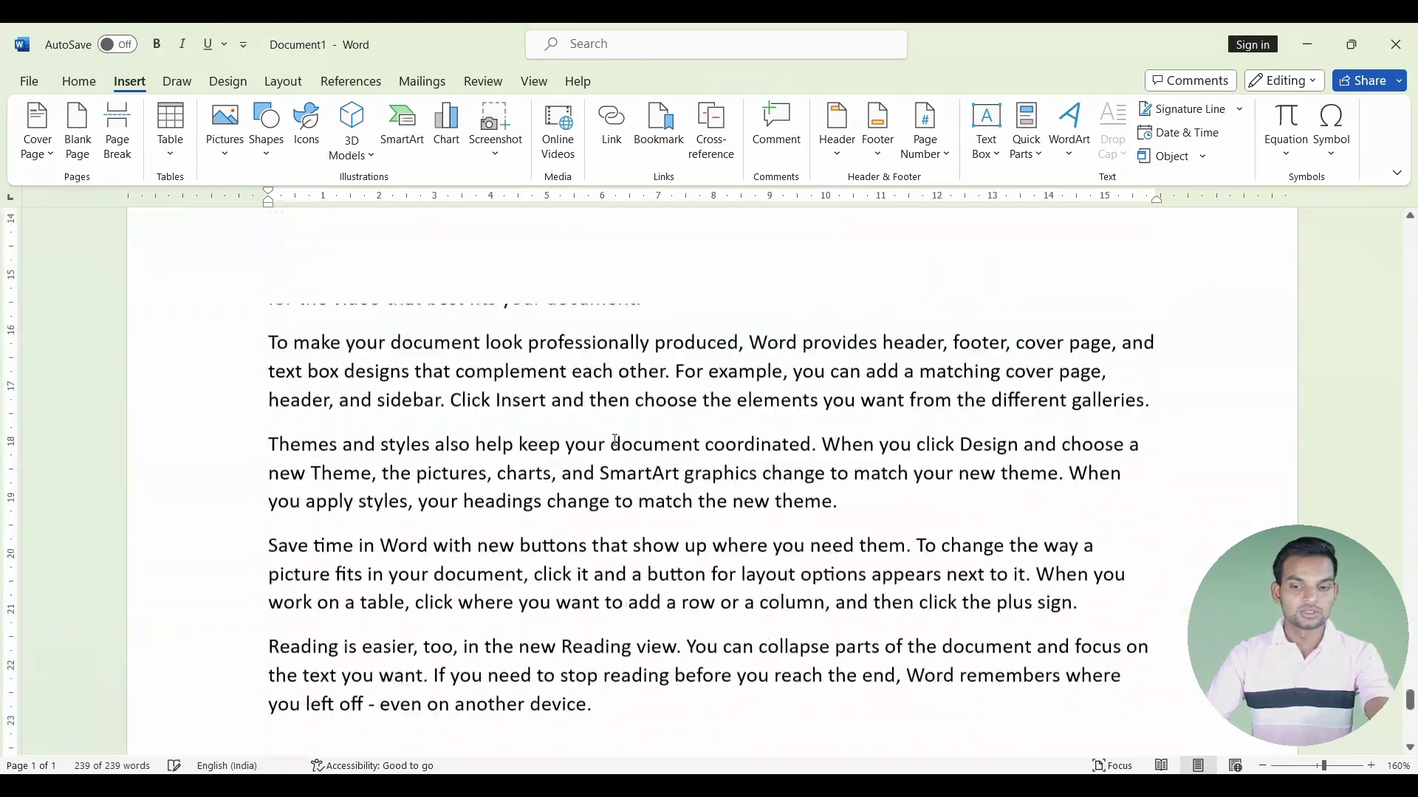
key("ctrl+v")
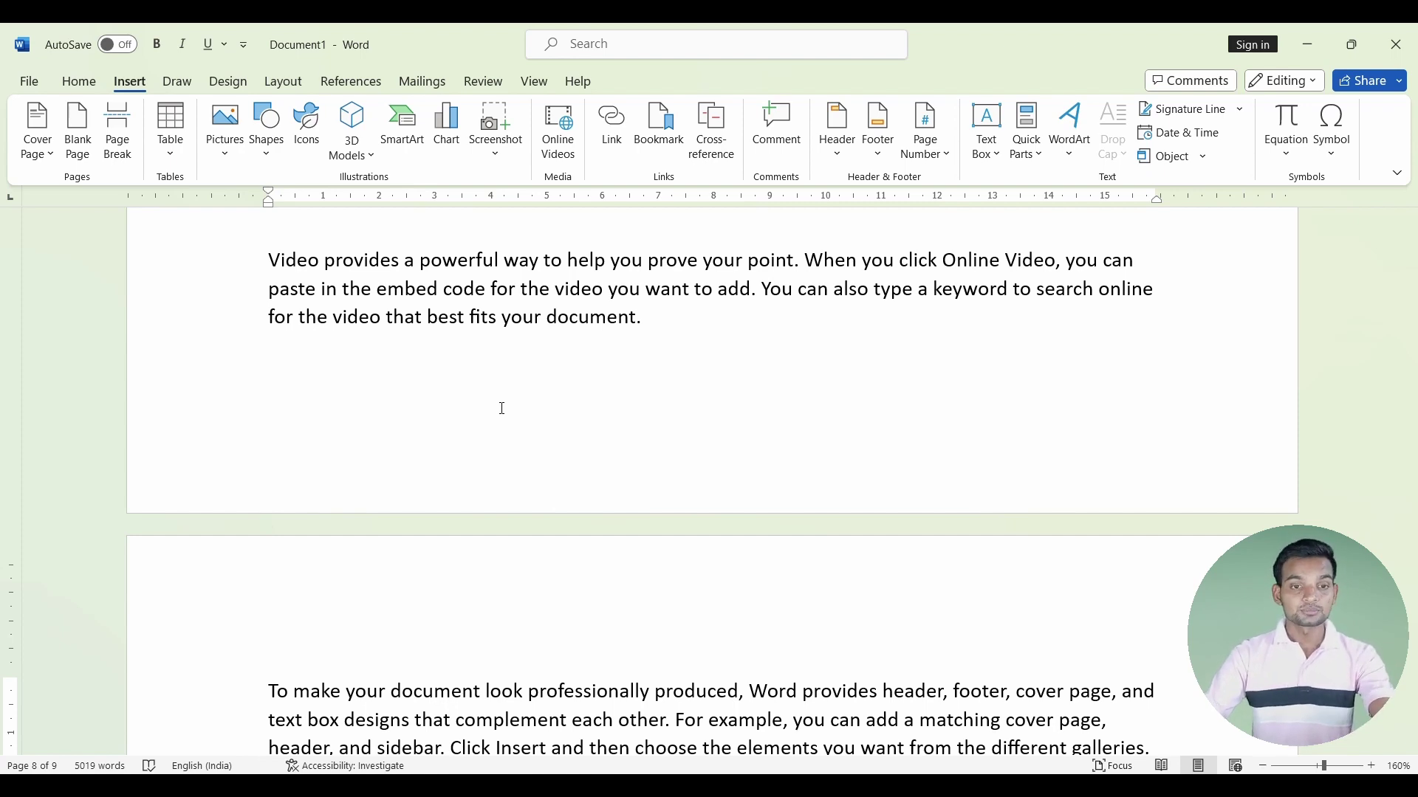
Browse through the pages and bring up the Insert ribbon commands.
scroll(535, 434, "up", 3)
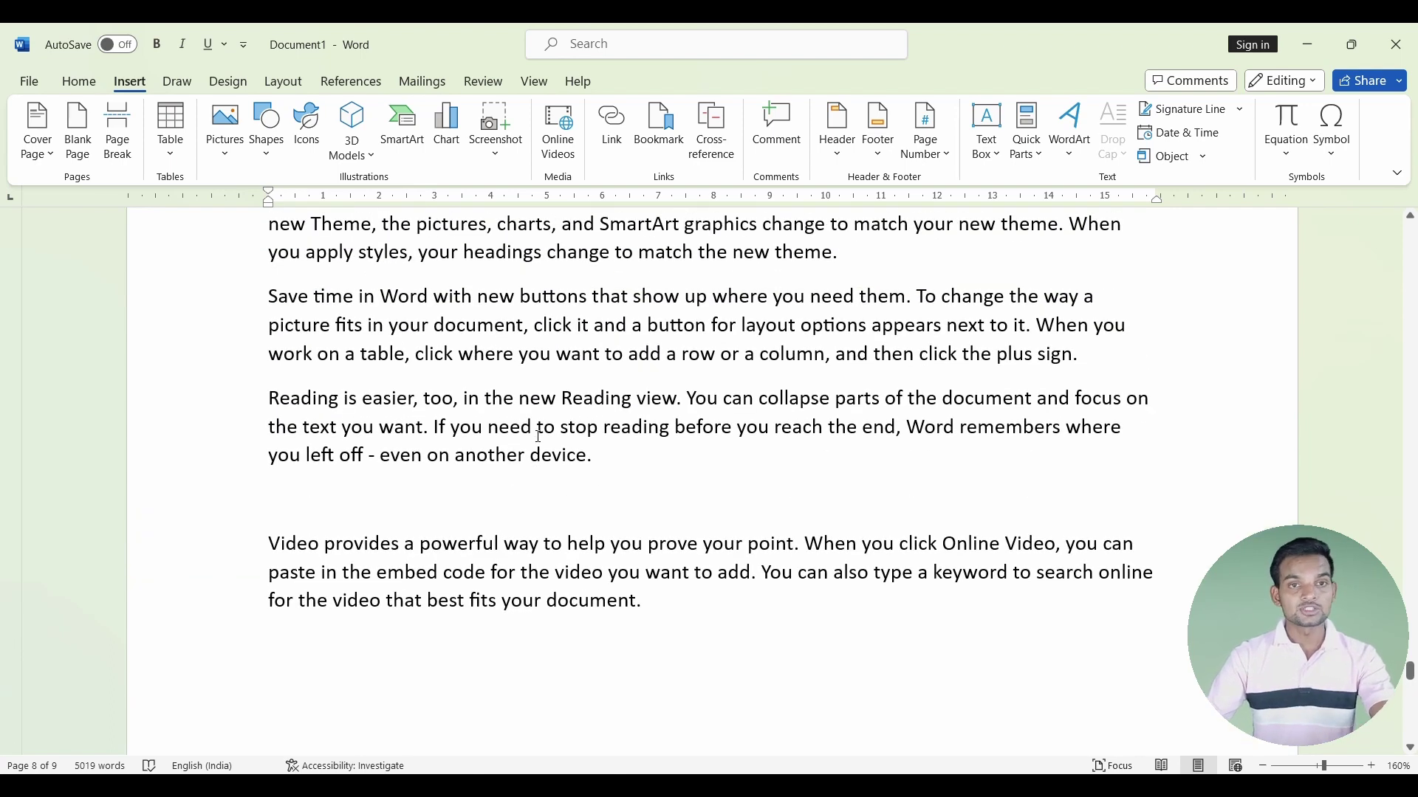
scroll(539, 436, "up", 2)
scroll(538, 436, "up", 2)
scroll(539, 435, "up", 1)
scroll(539, 436, "up", 1)
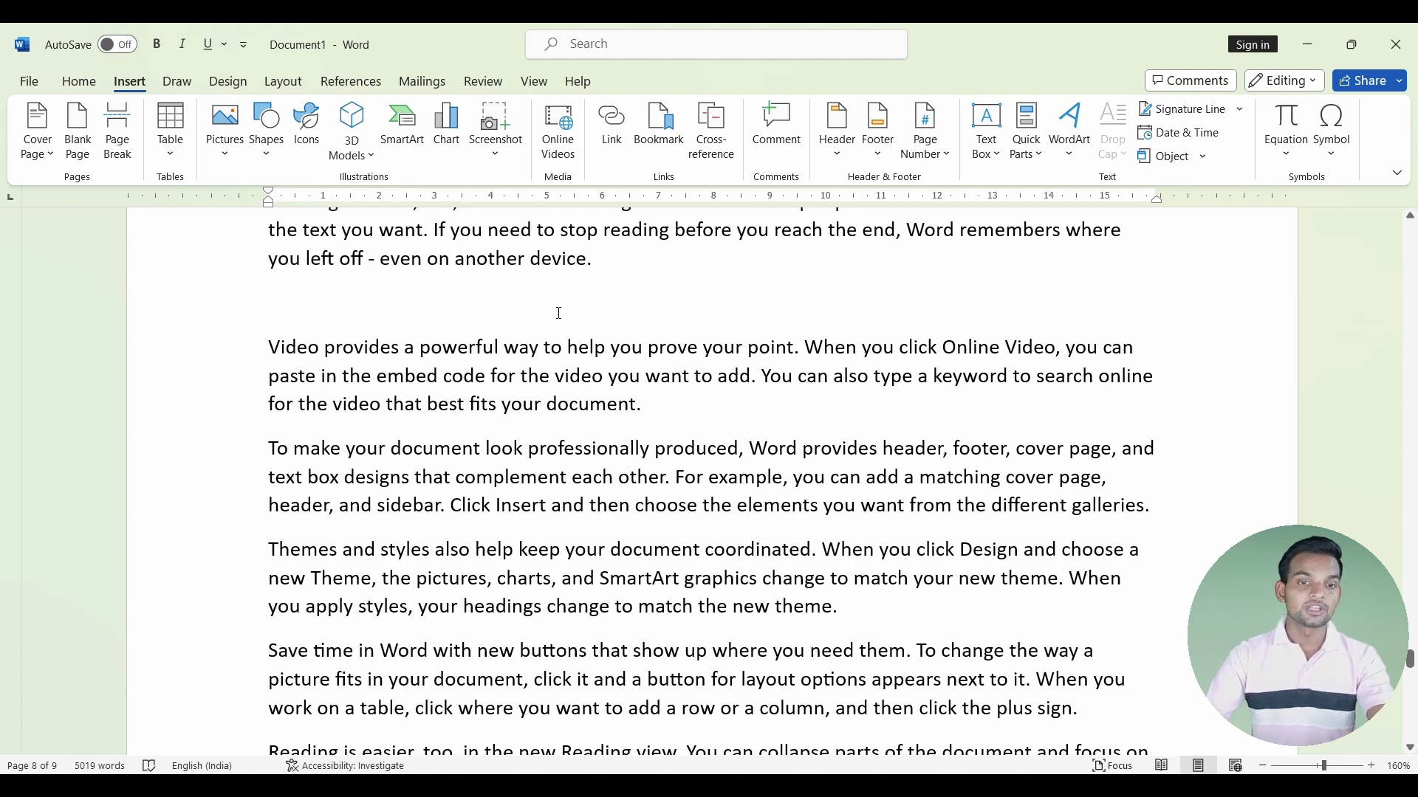
scroll(558, 313, "up", 2)
scroll(650, 140, "down", 2)
scroll(649, 140, "down", 2)
scroll(650, 255, "down", 1)
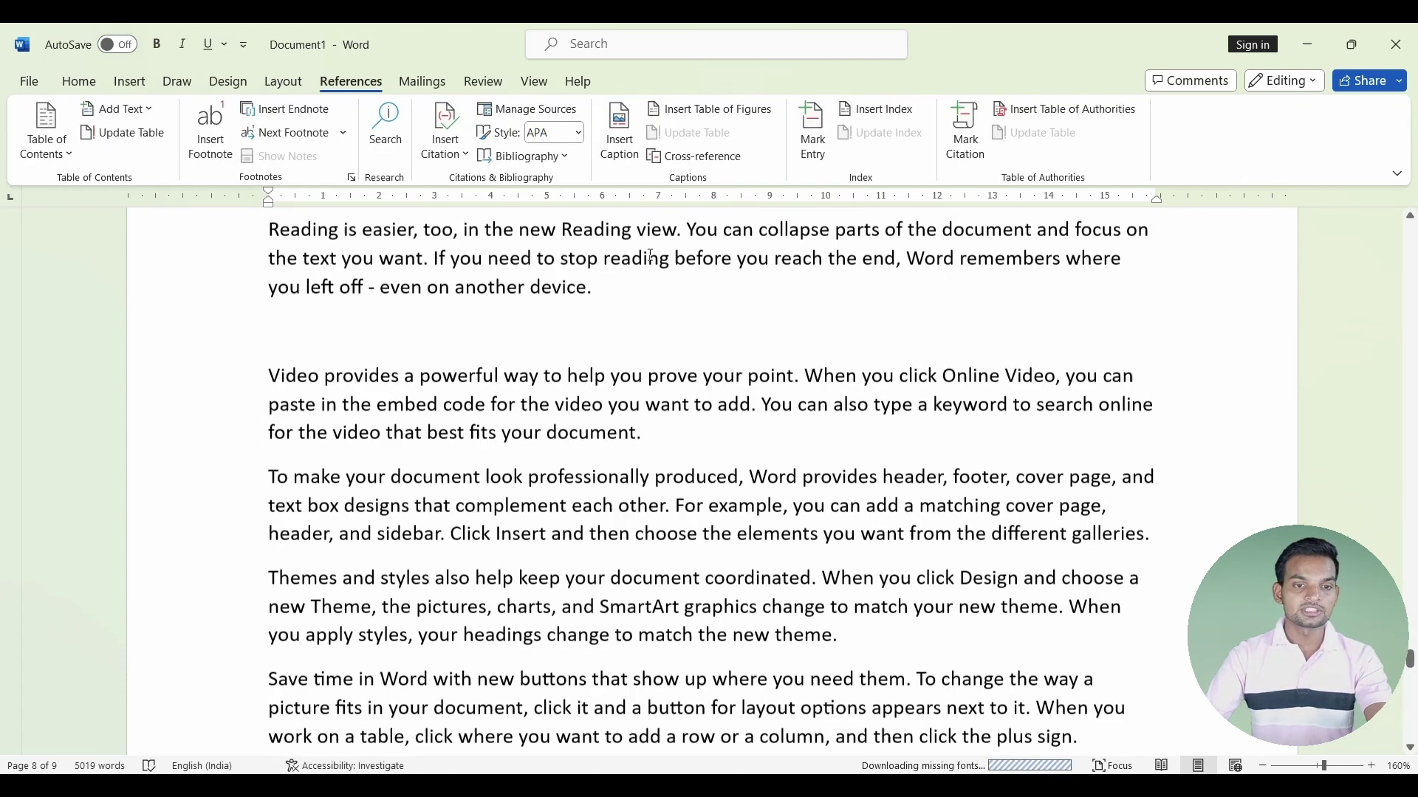
scroll(650, 255, "down", 3)
left_click(129, 82)
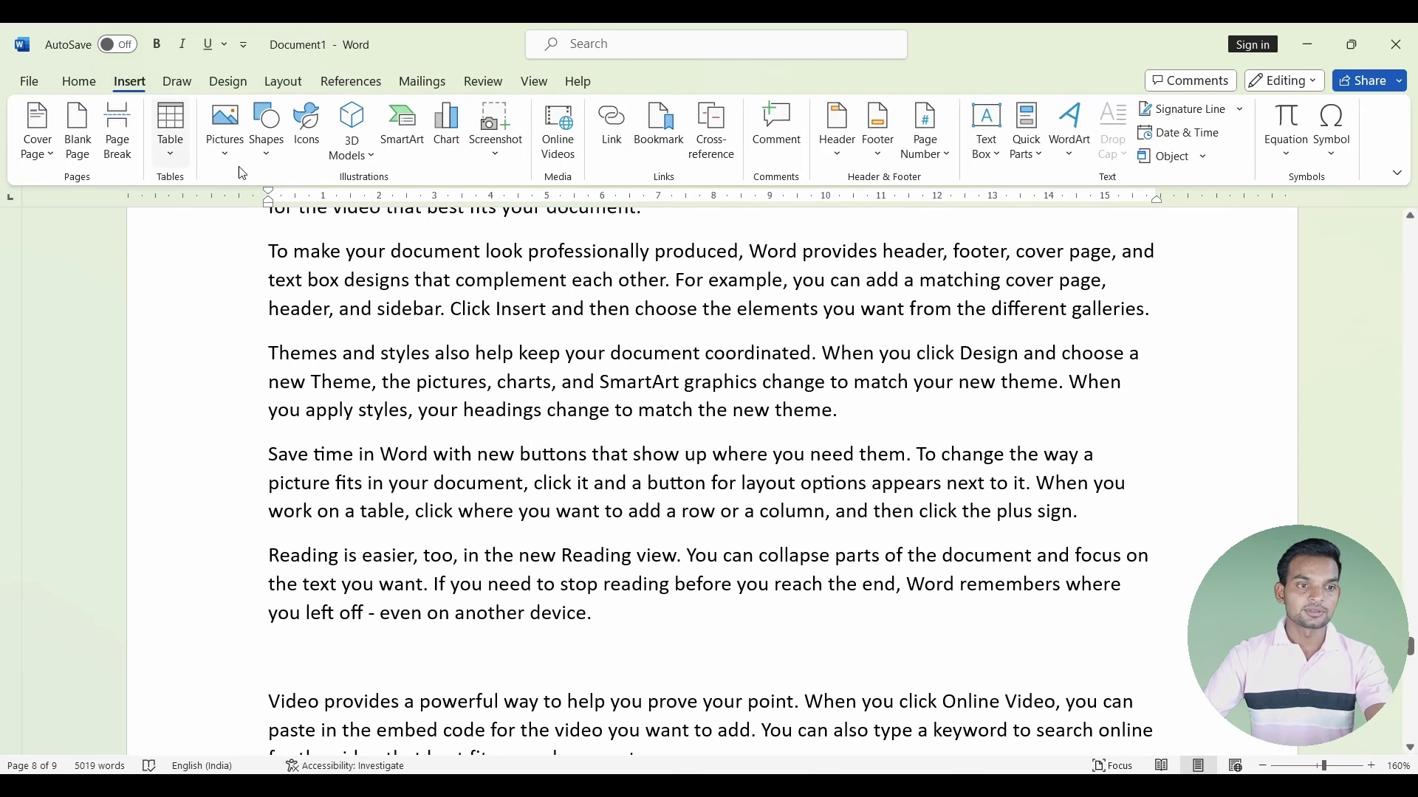
scroll(632, 293, "down", 6)
scroll(632, 292, "down", 4)
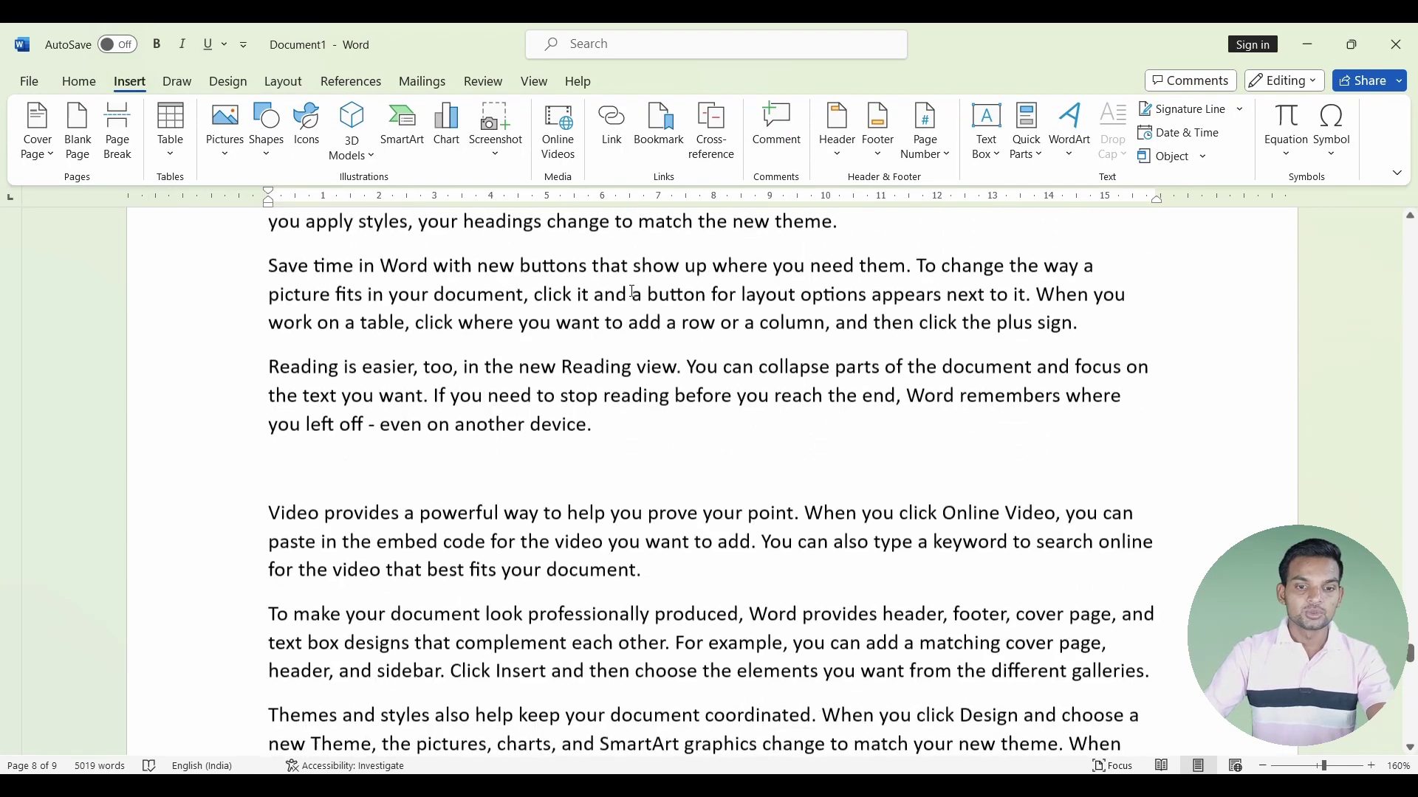
Put the insertion point right after 'coordinated.' in the Themes paragraph on page 7.
scroll(633, 292, "up", 2)
scroll(633, 291, "up", 1)
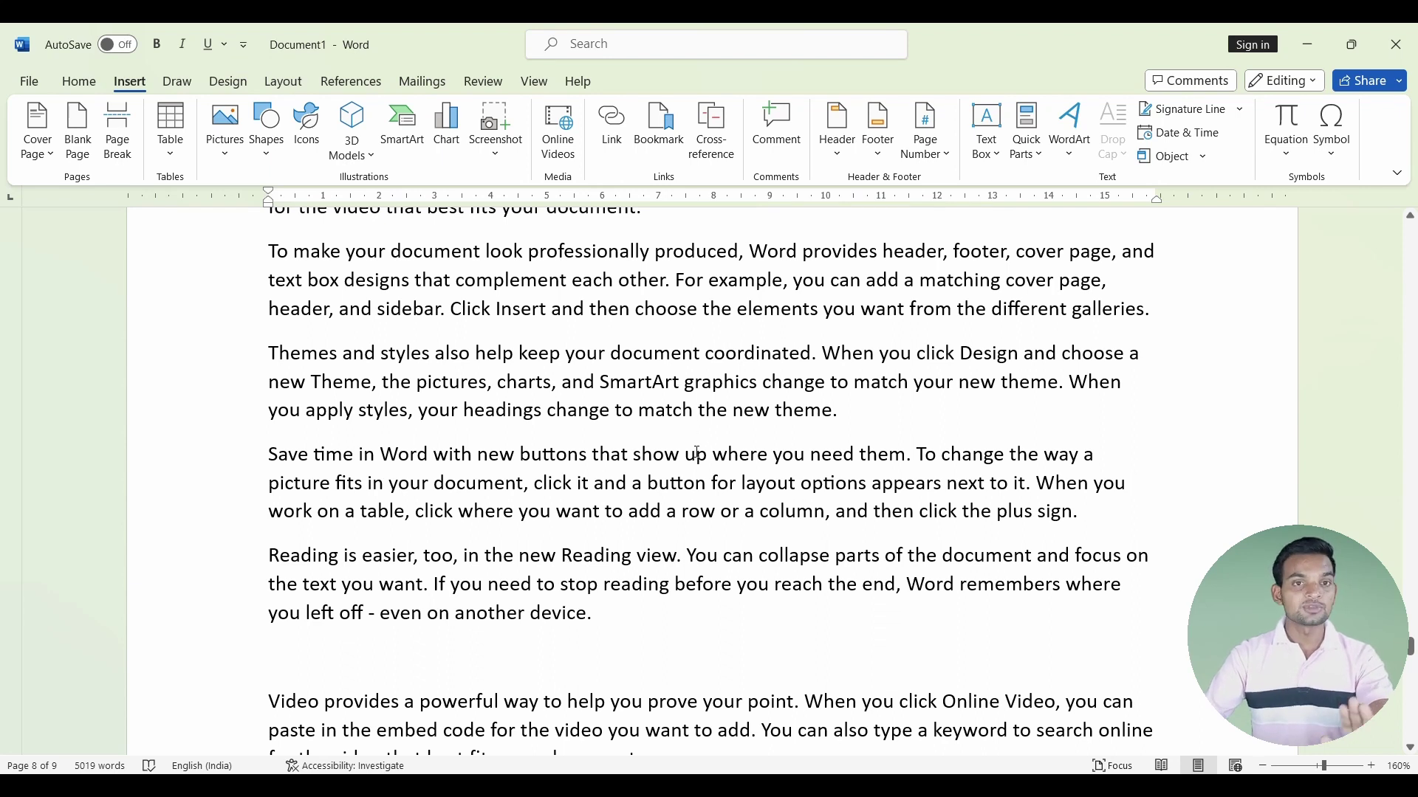
scroll(697, 455, "down", 2)
scroll(612, 510, "down", 2)
scroll(517, 576, "down", 3)
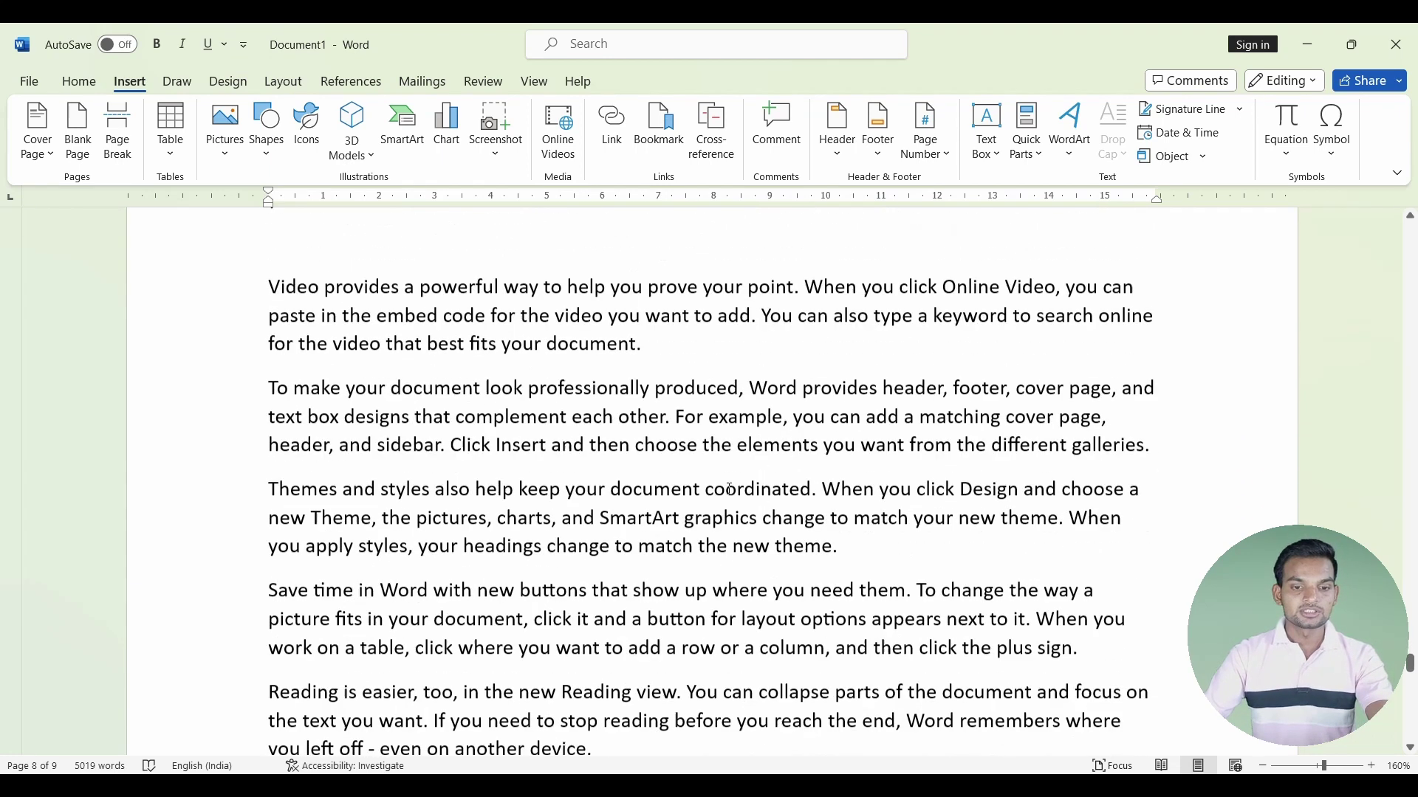
scroll(362, 678, "down", 1)
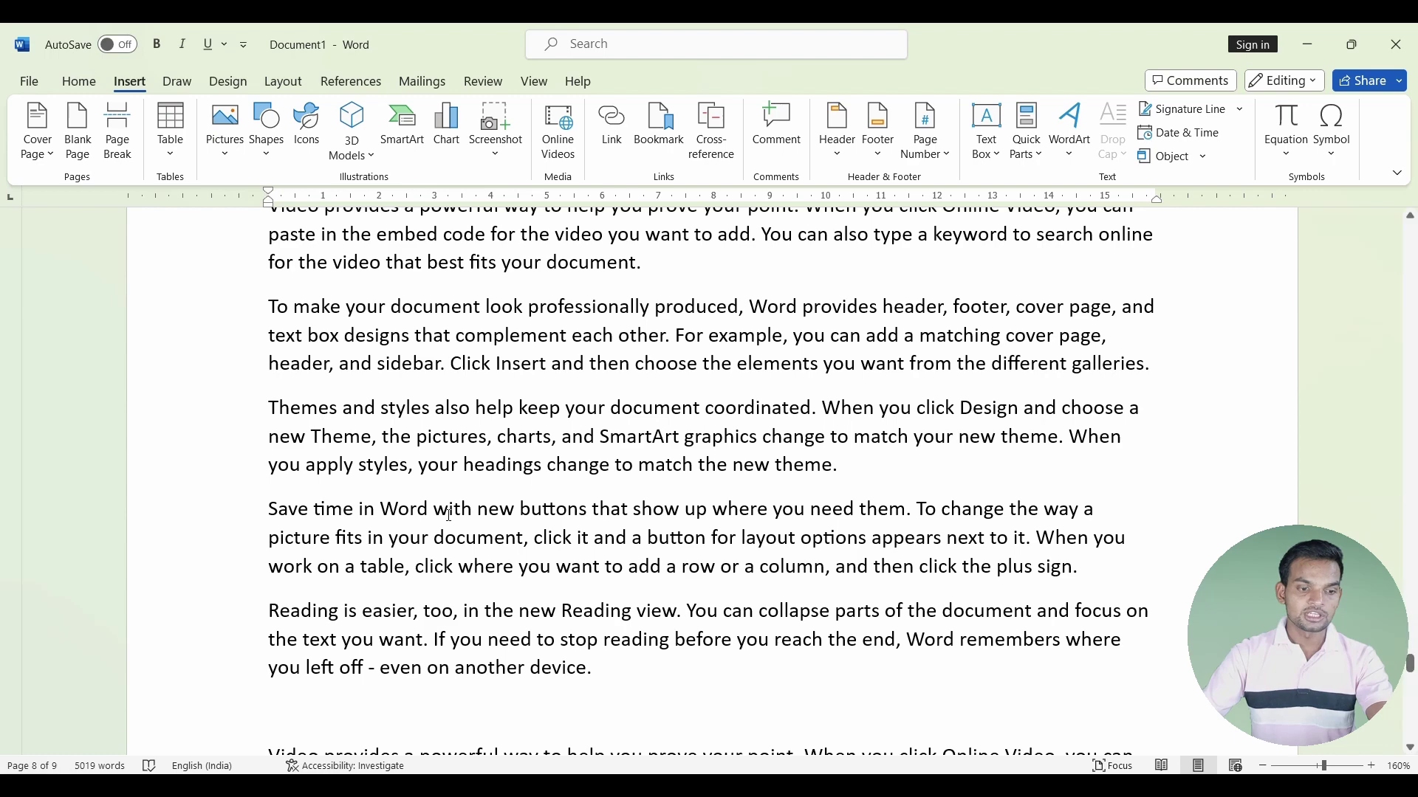
scroll(697, 415, "up", 4)
scroll(697, 415, "up", 4)
scroll(697, 415, "up", 4)
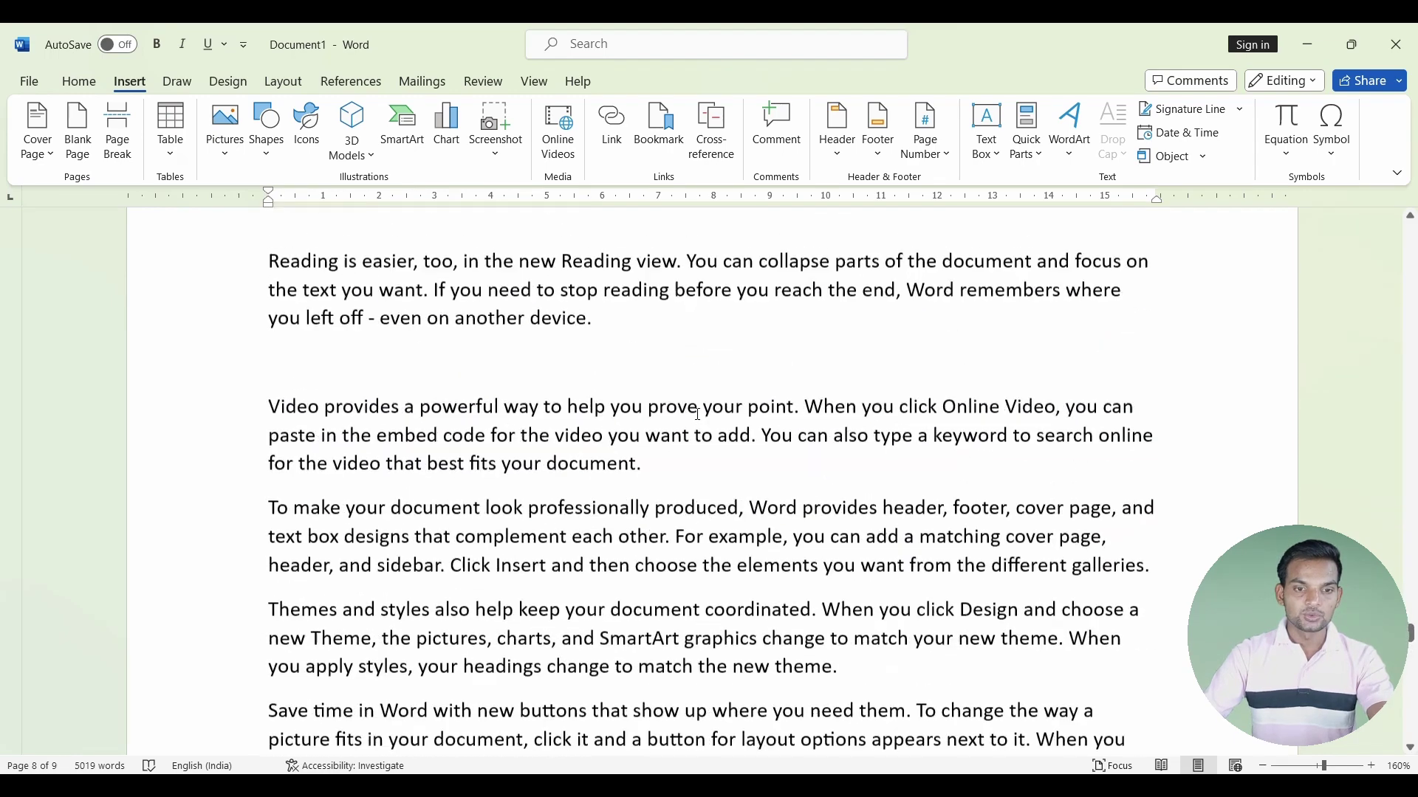
scroll(697, 415, "up", 4)
scroll(697, 415, "up", 3)
scroll(697, 415, "up", 3)
scroll(703, 410, "up", 2)
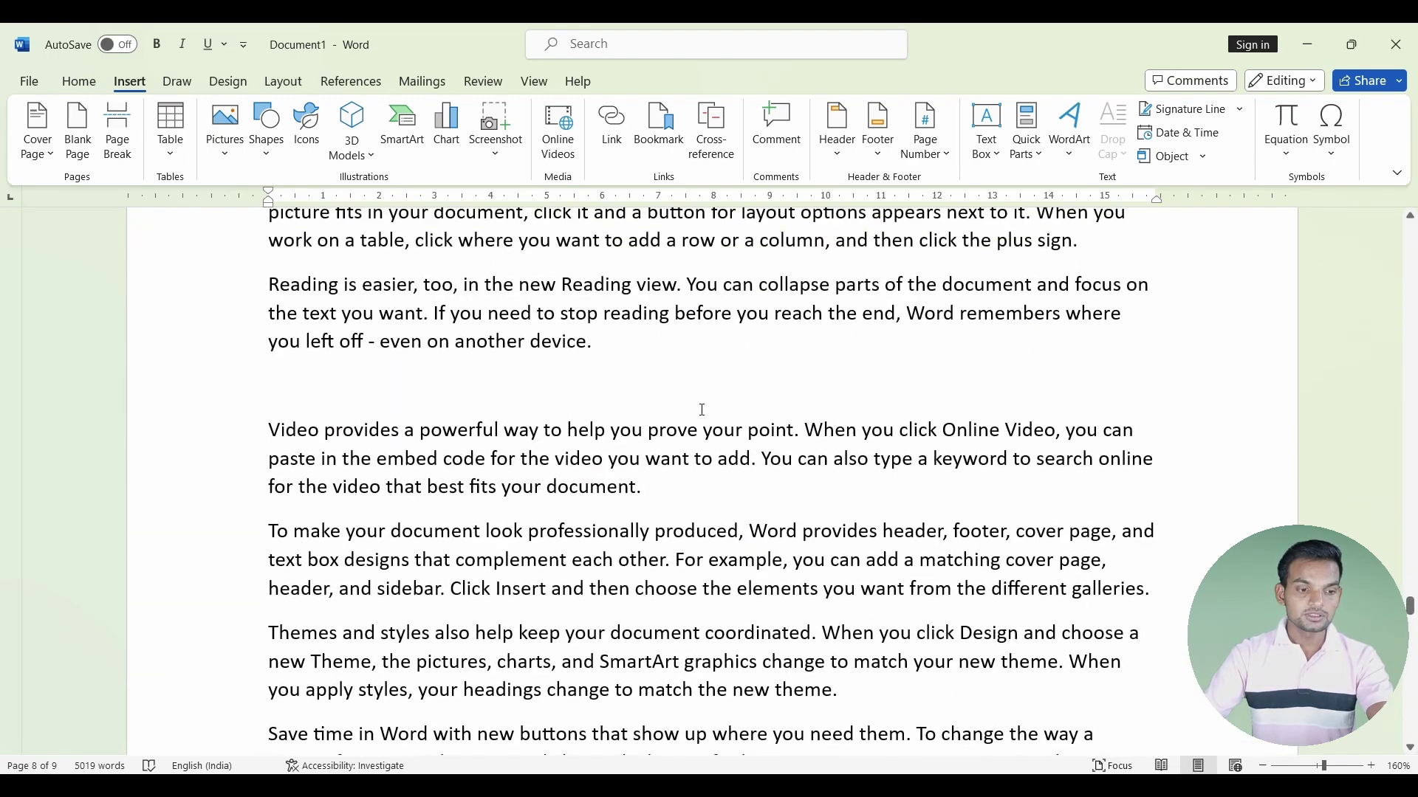
scroll(717, 405, "up", 3)
scroll(718, 404, "up", 2)
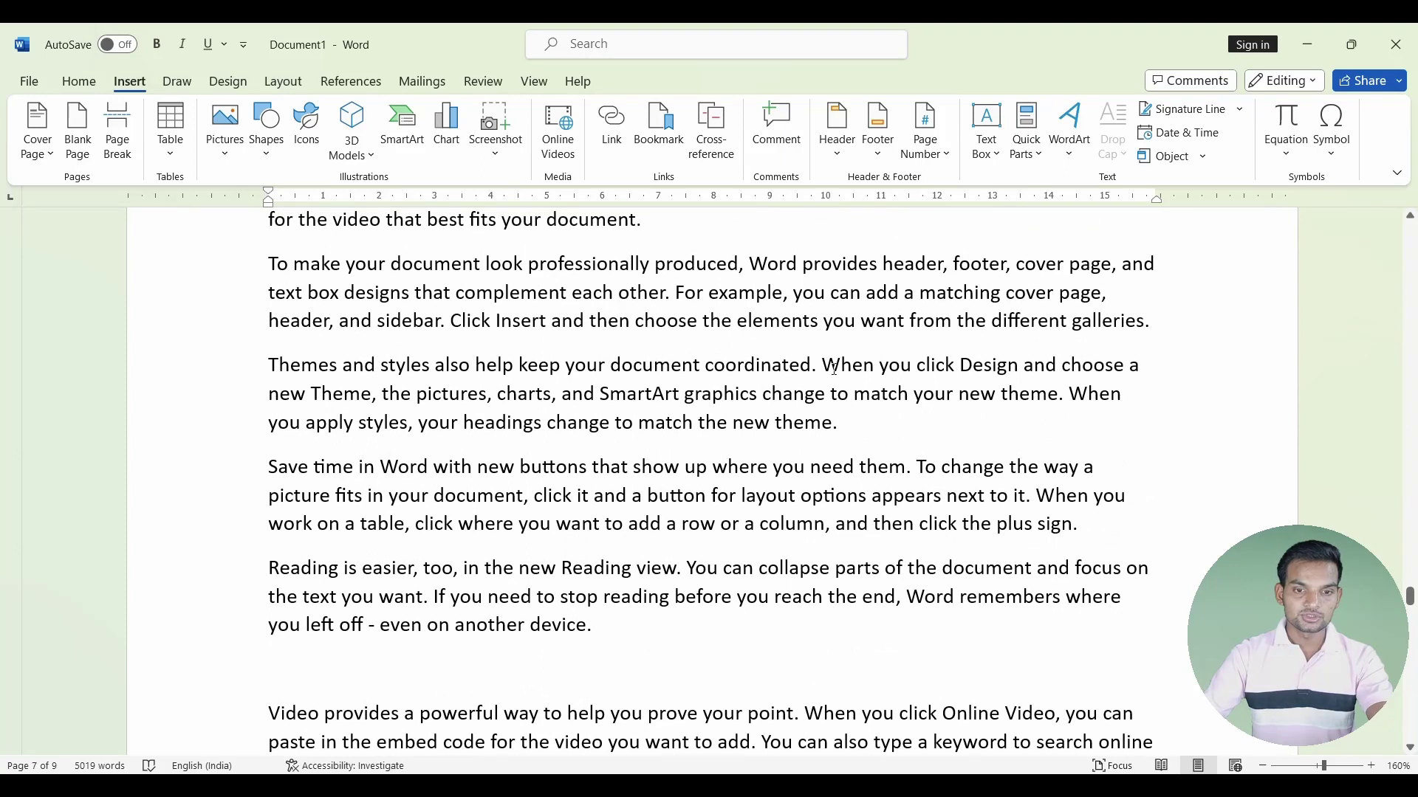
left_click(816, 367)
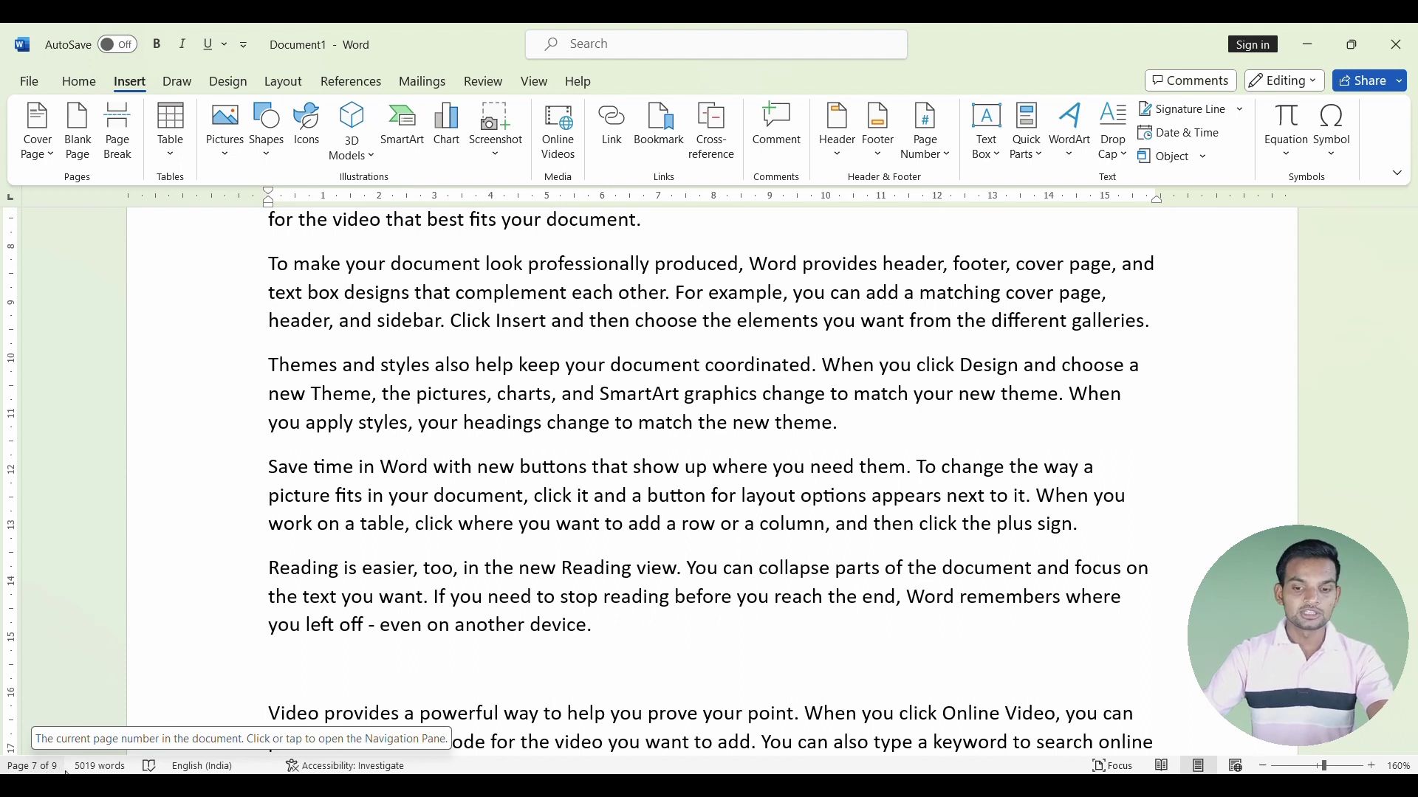
scroll(614, 452, "down", 4)
scroll(615, 452, "down", 5)
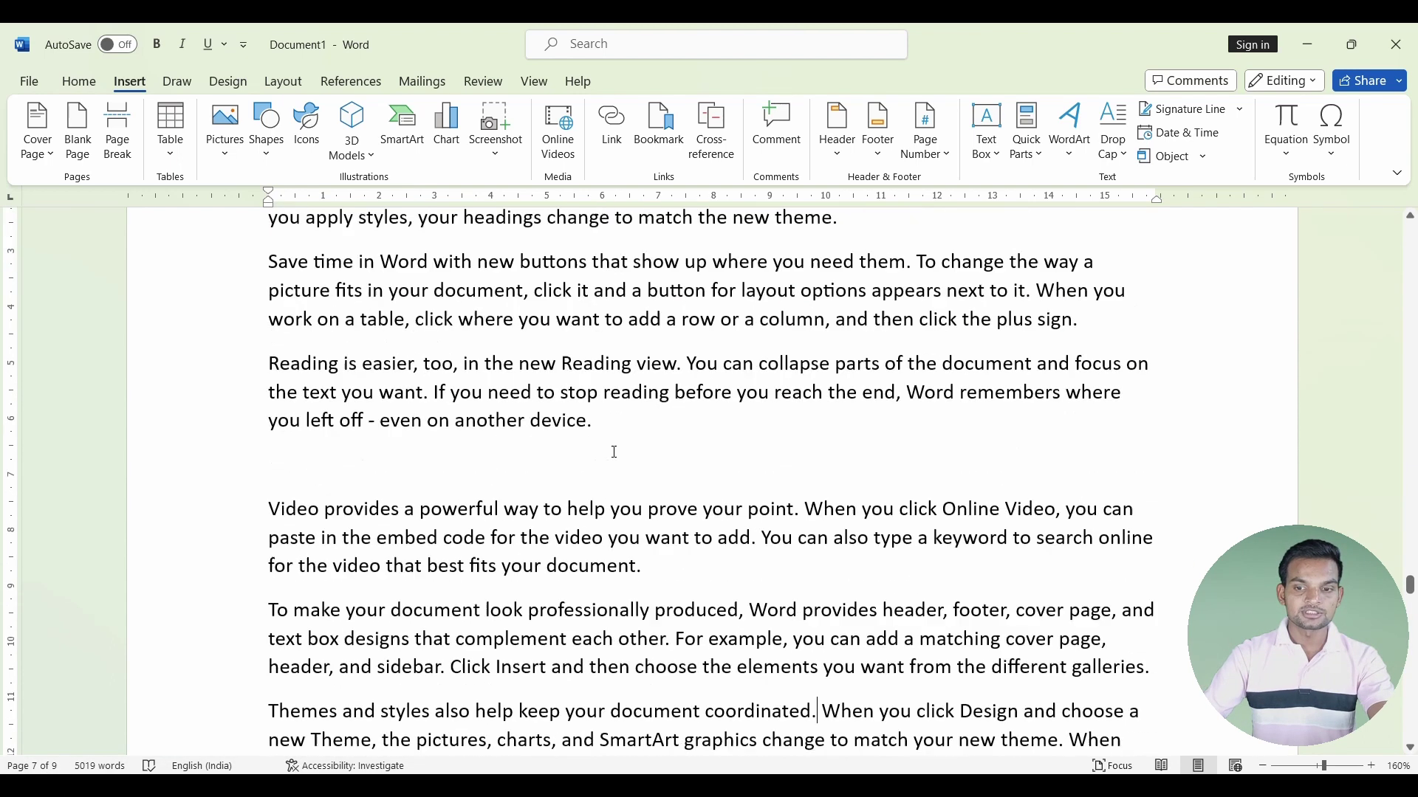
scroll(614, 452, "down", 3)
scroll(615, 452, "down", 1)
scroll(614, 452, "down", 2)
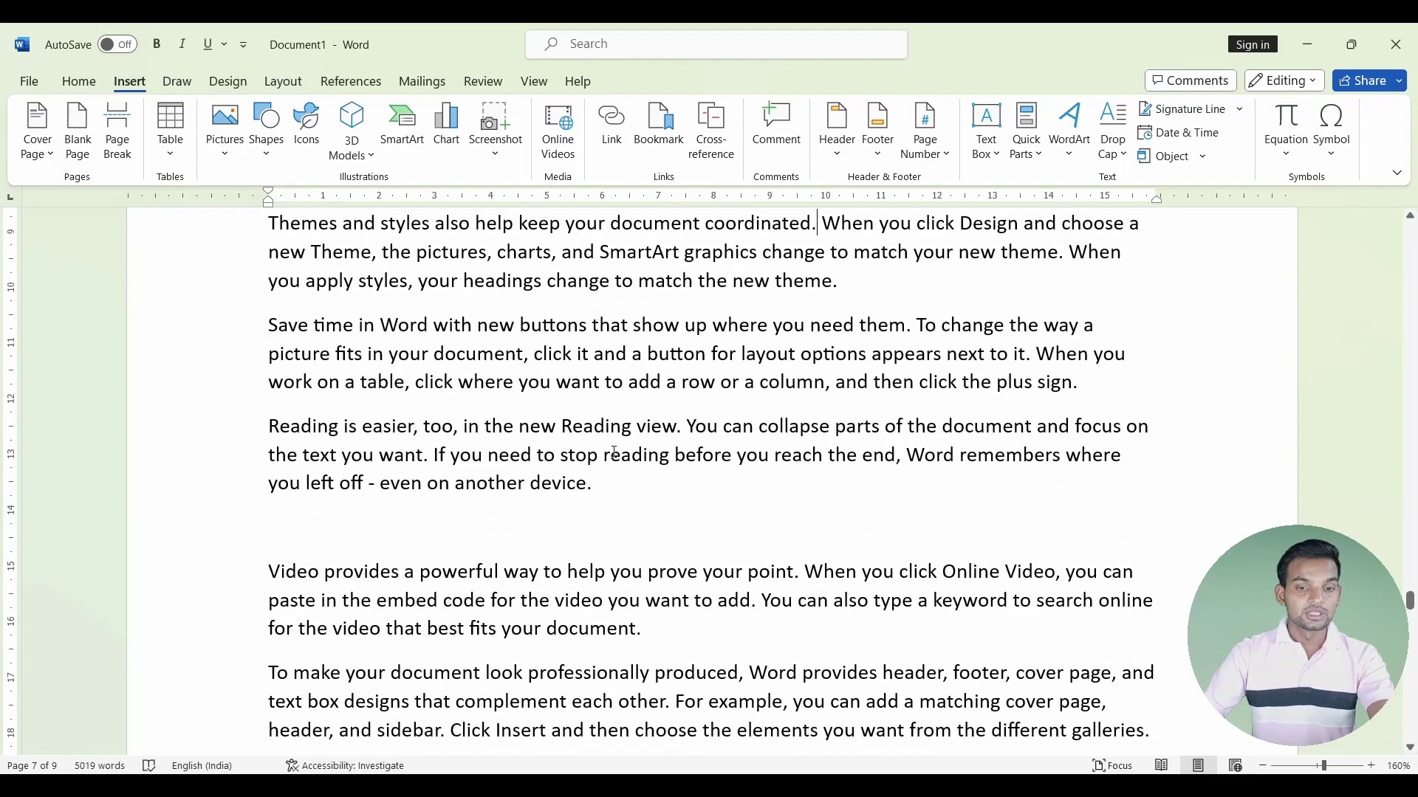
scroll(613, 635, "up", 1)
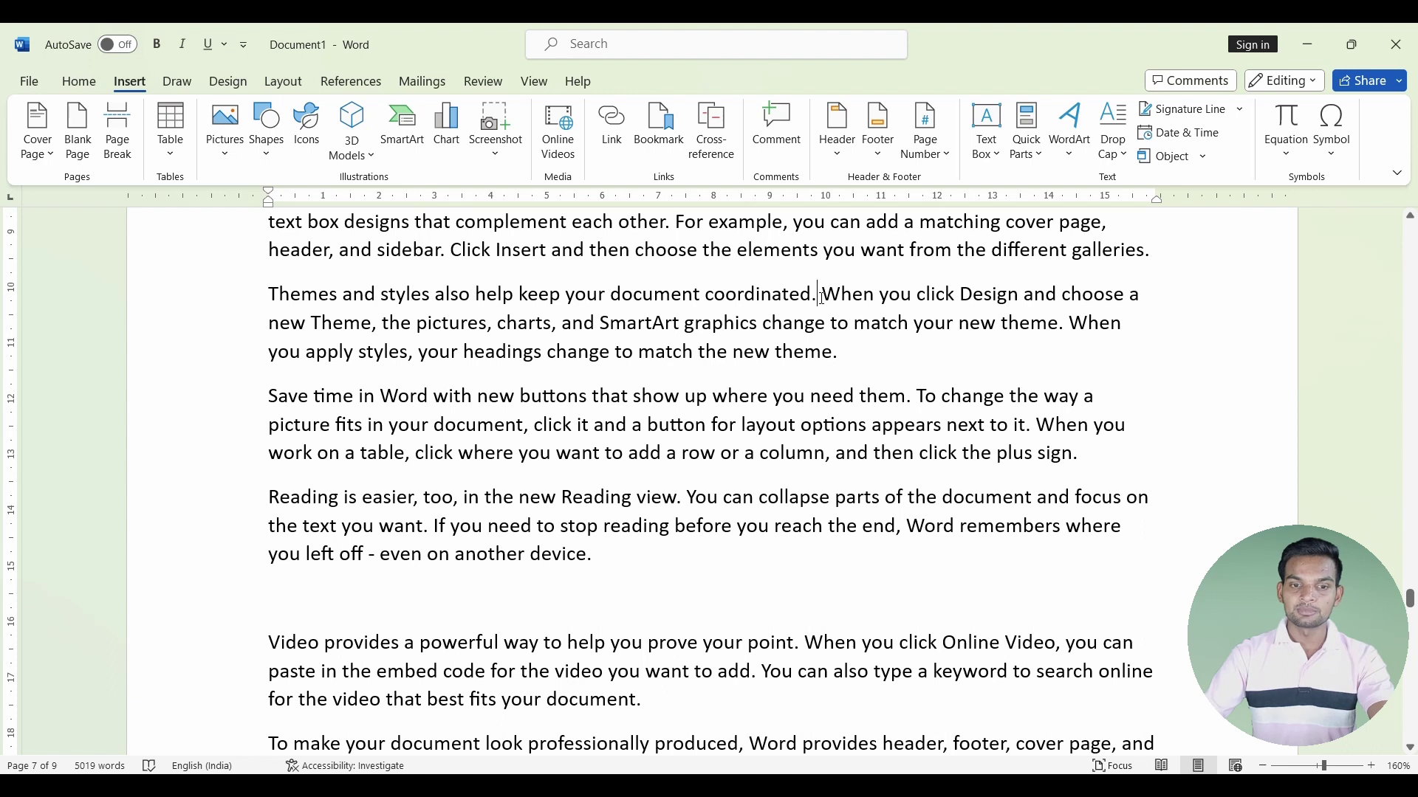
Add a bookmark named 'finish' after 'coordinated.' on page 7.
left_click(680, 142)
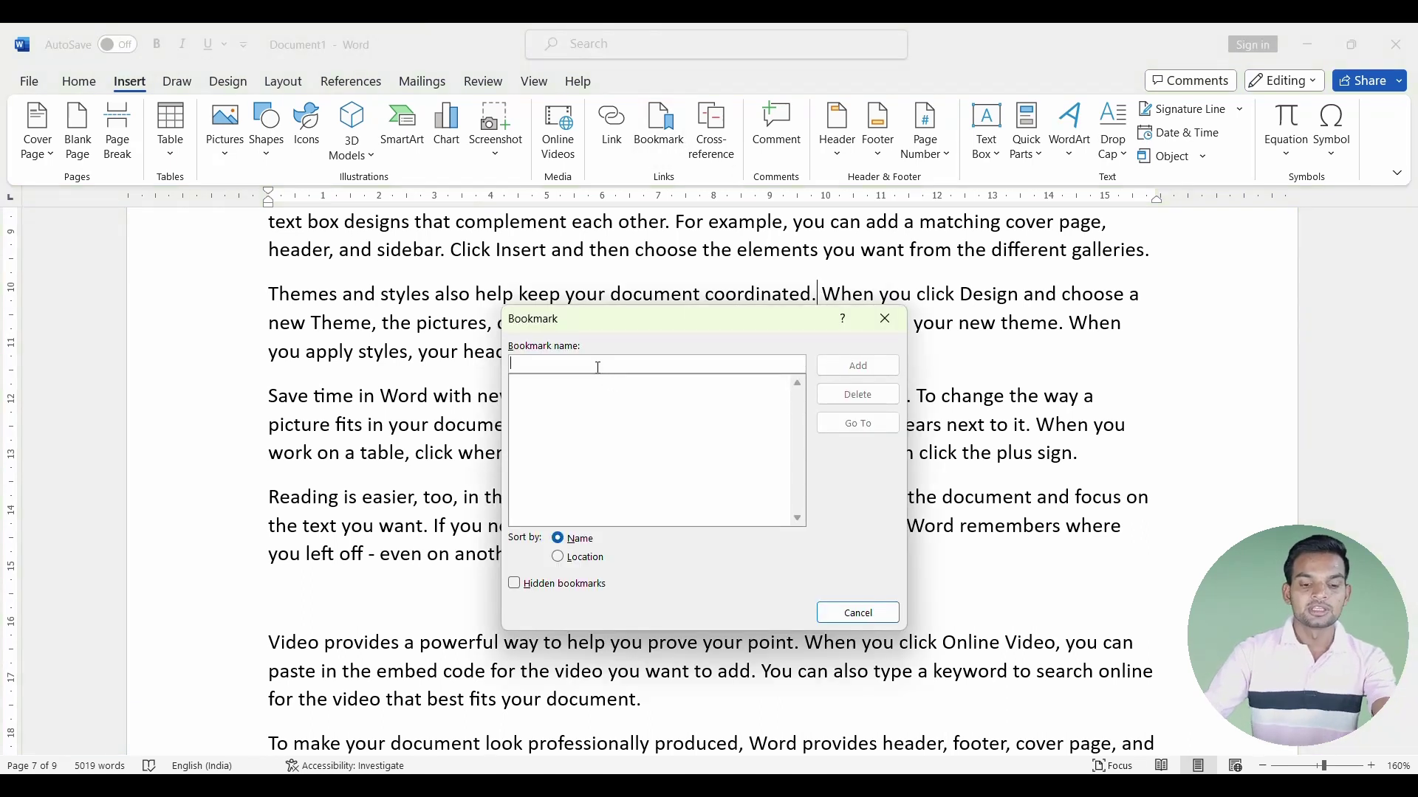
type("T")
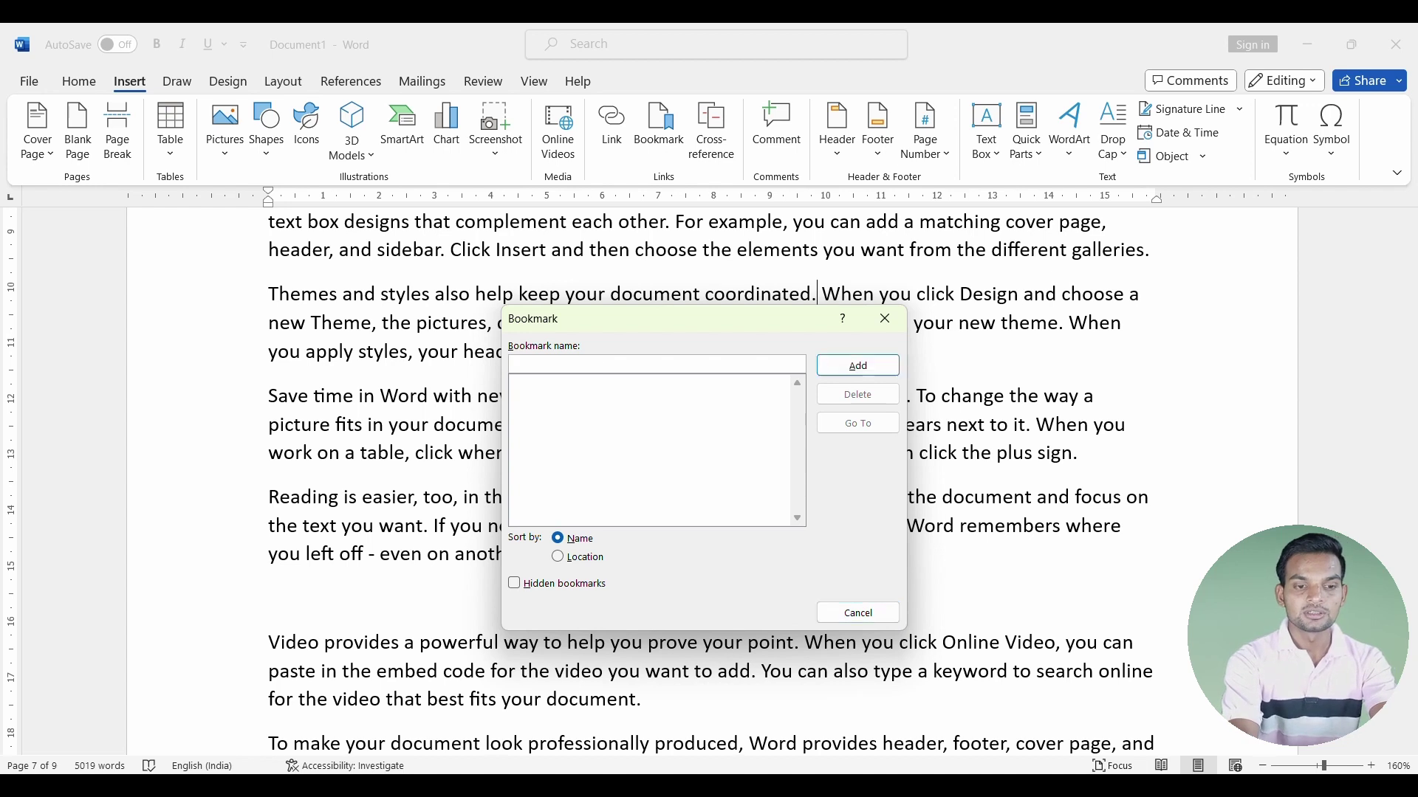
type("nish")
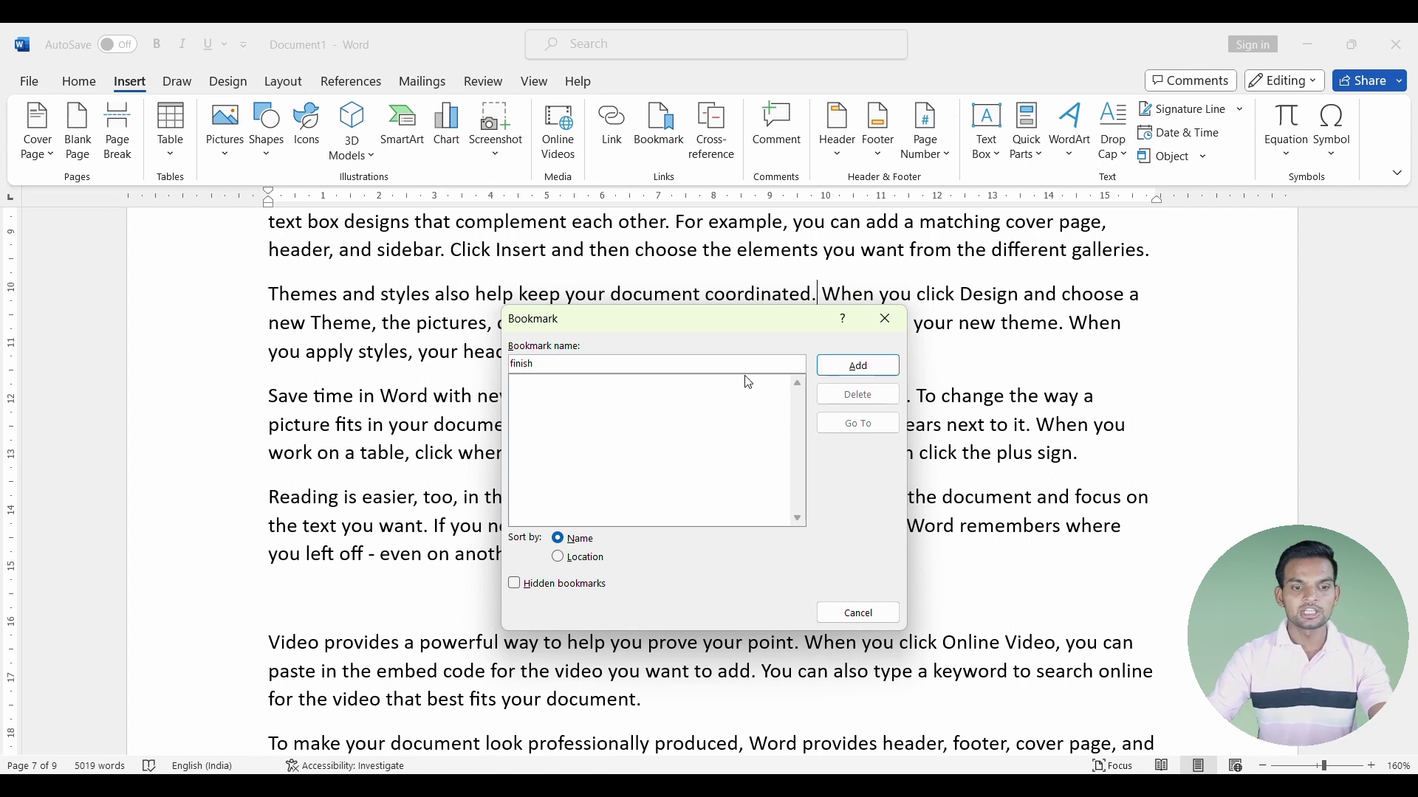
left_click(841, 367)
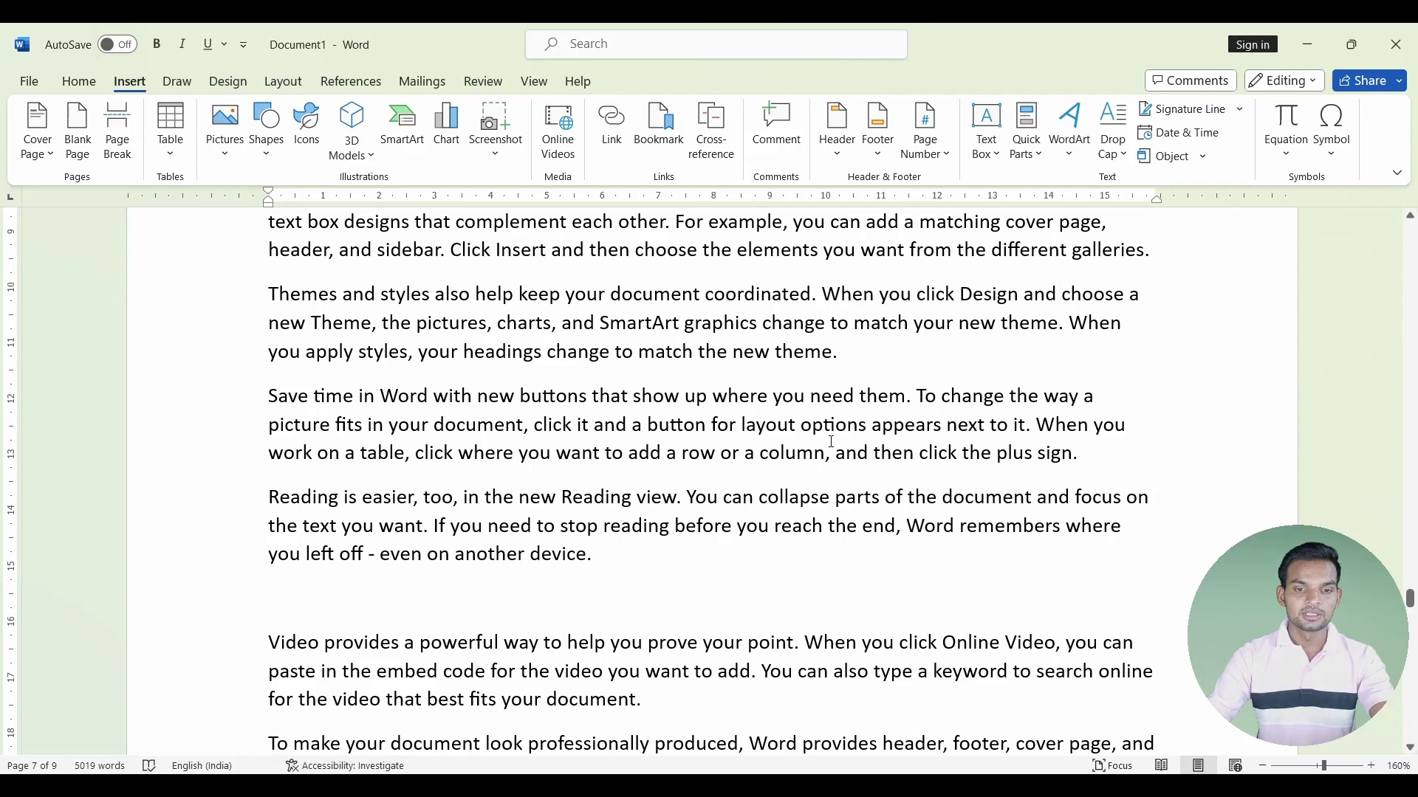
Save the document as 'Today documents' in This PC > Documents.
scroll(883, 305, "up", 1)
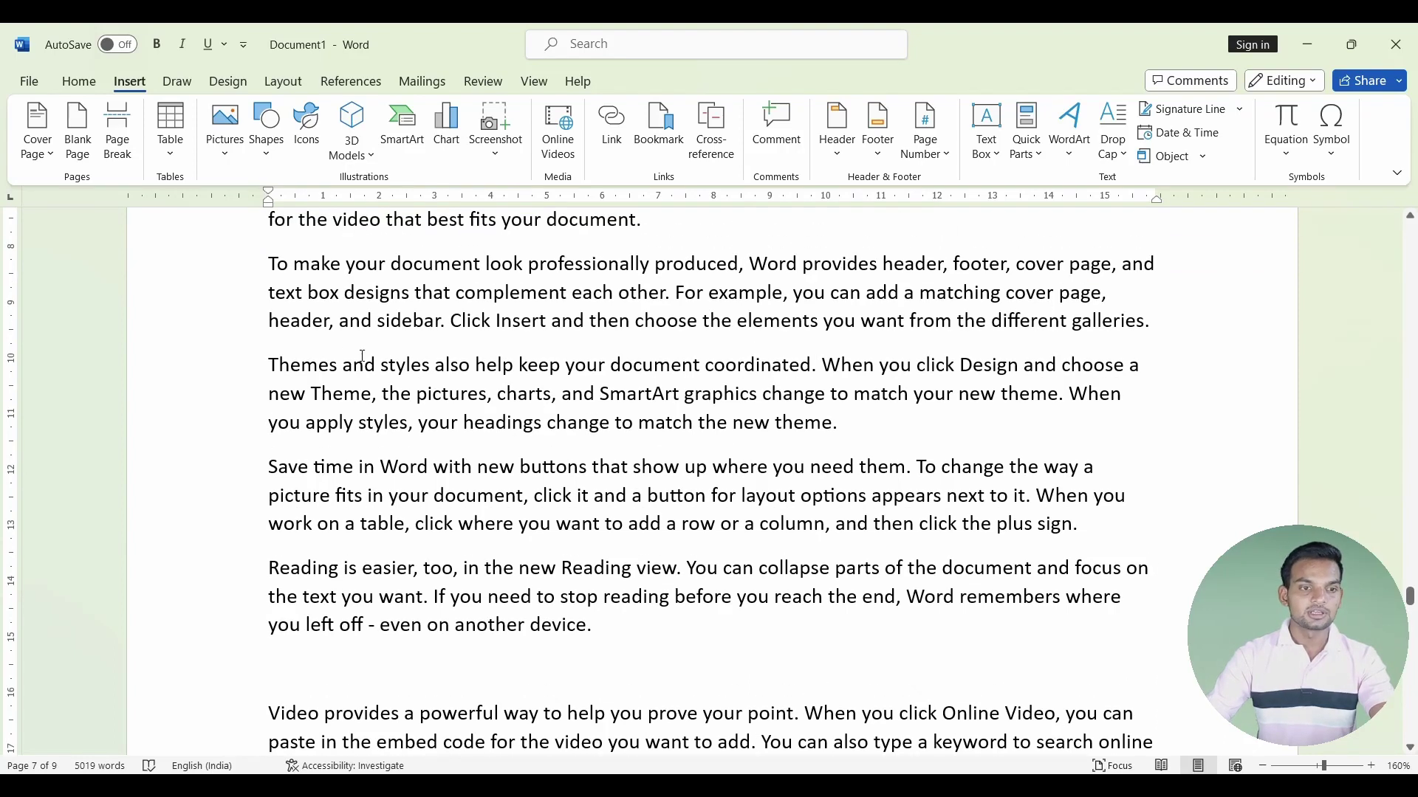
scroll(362, 356, "up", 2)
scroll(362, 356, "up", 1)
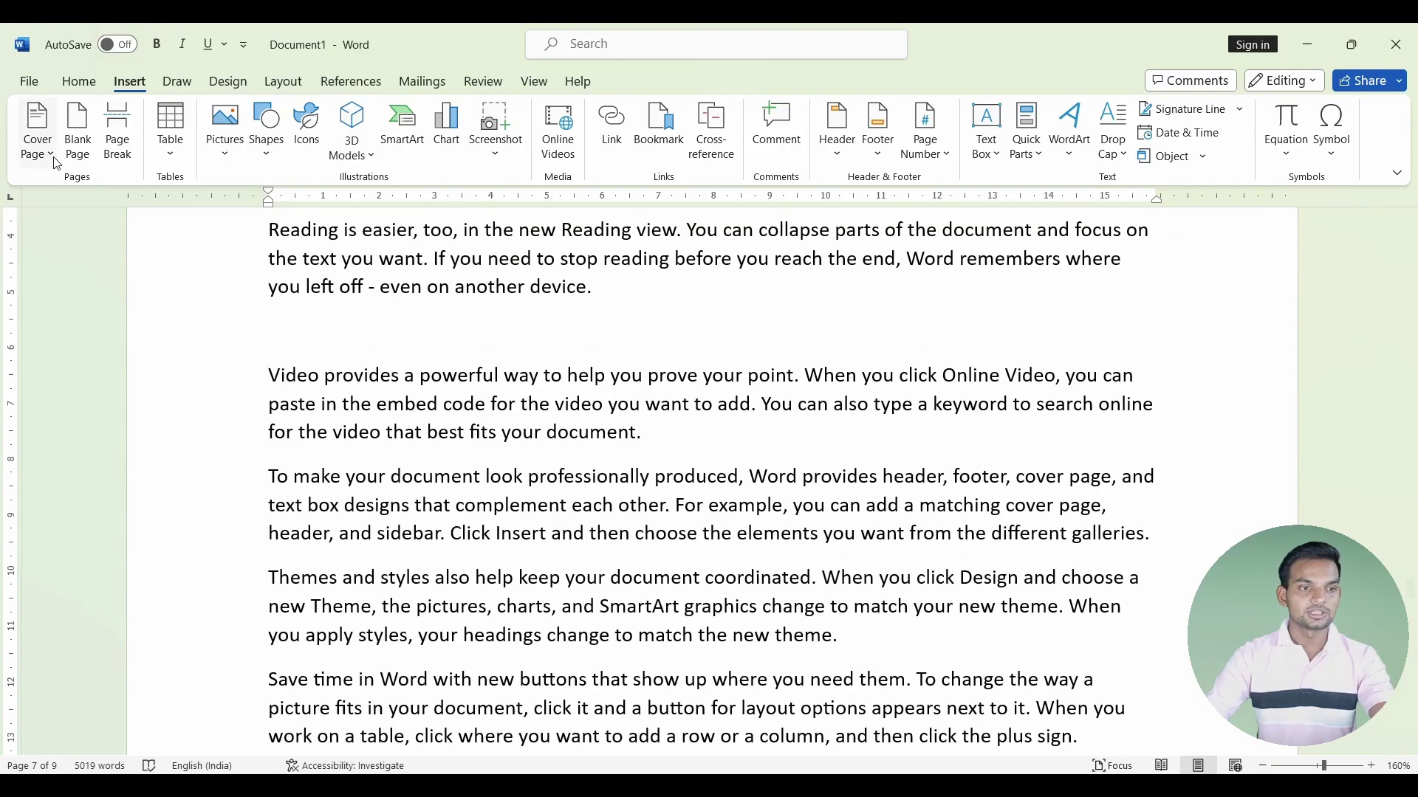
left_click(29, 83)
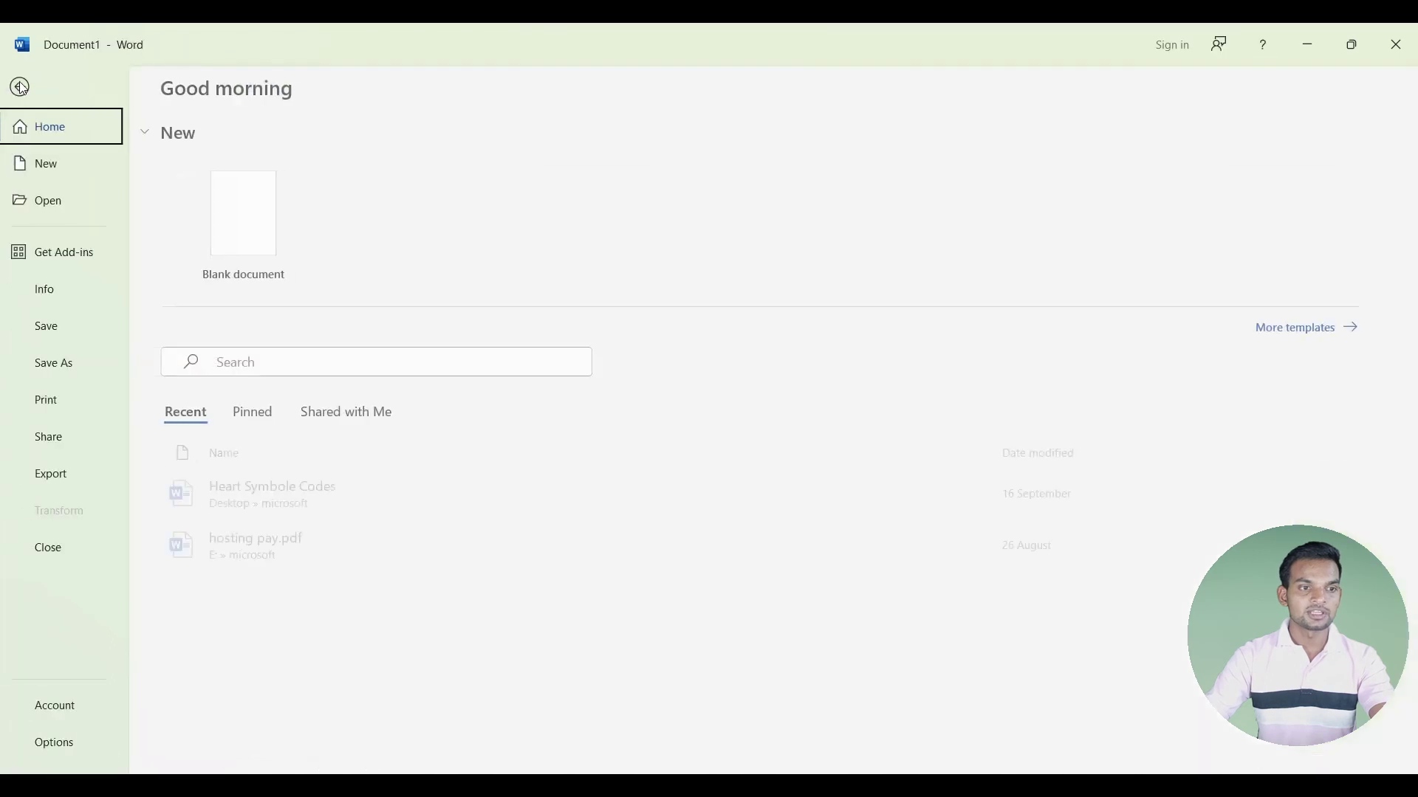
left_click(55, 329)
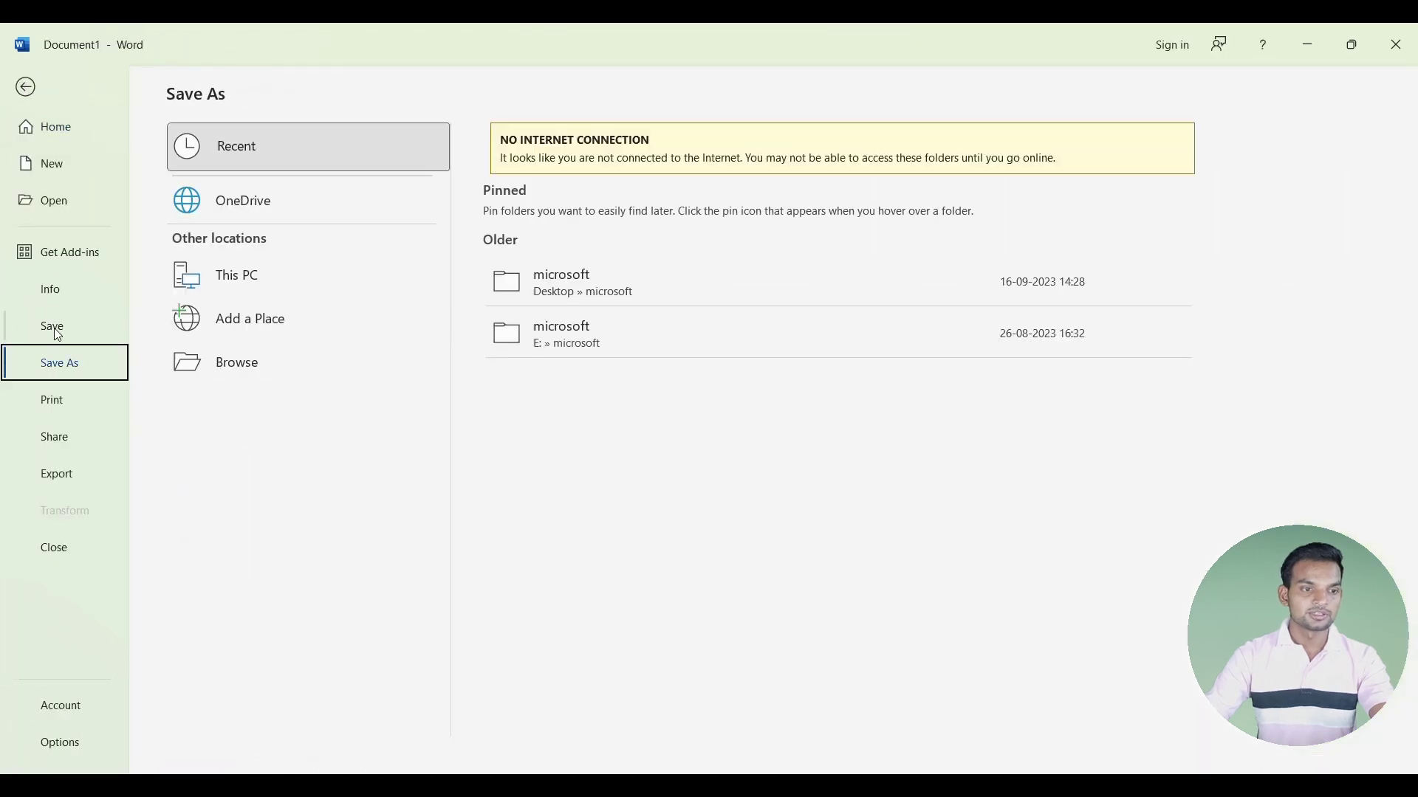
left_click(254, 278)
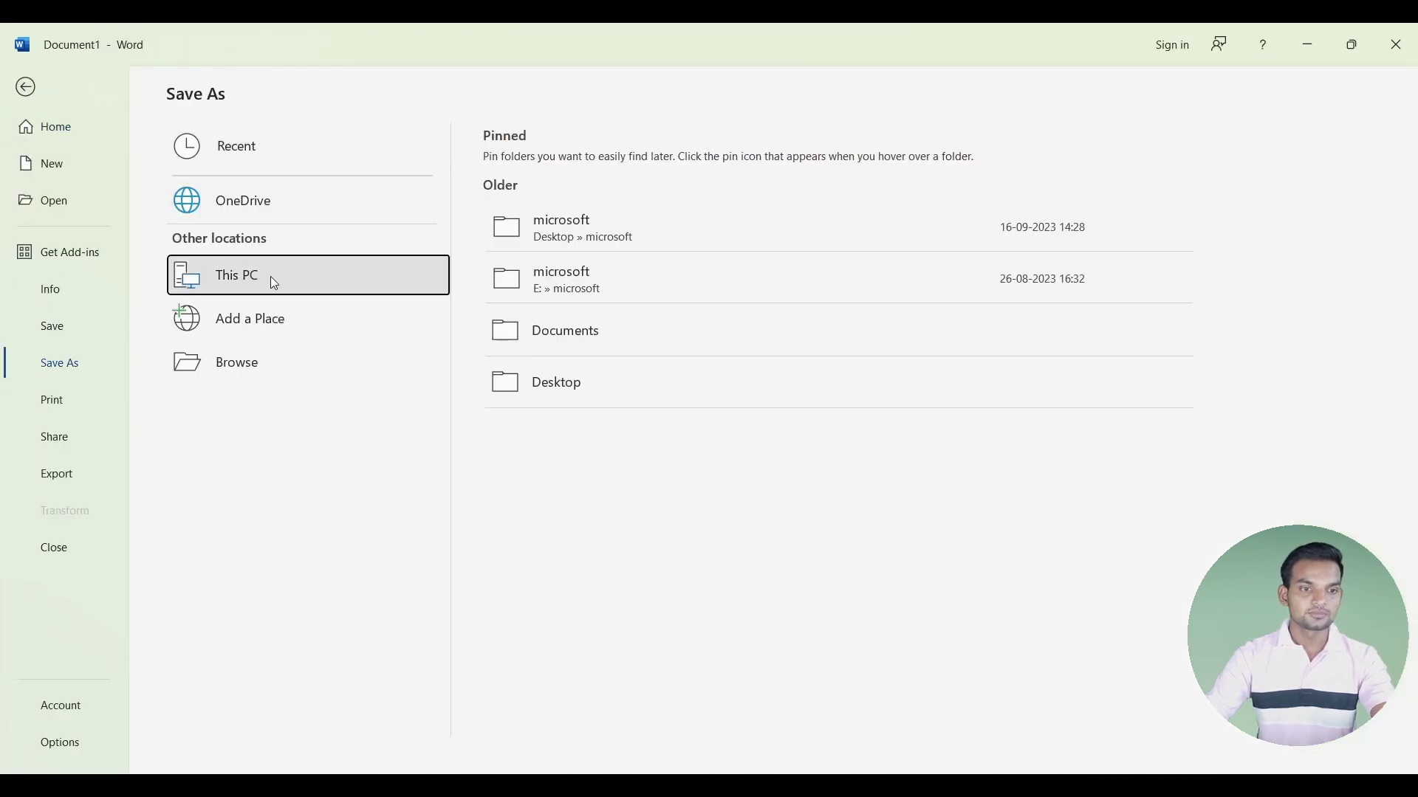
left_click(585, 340)
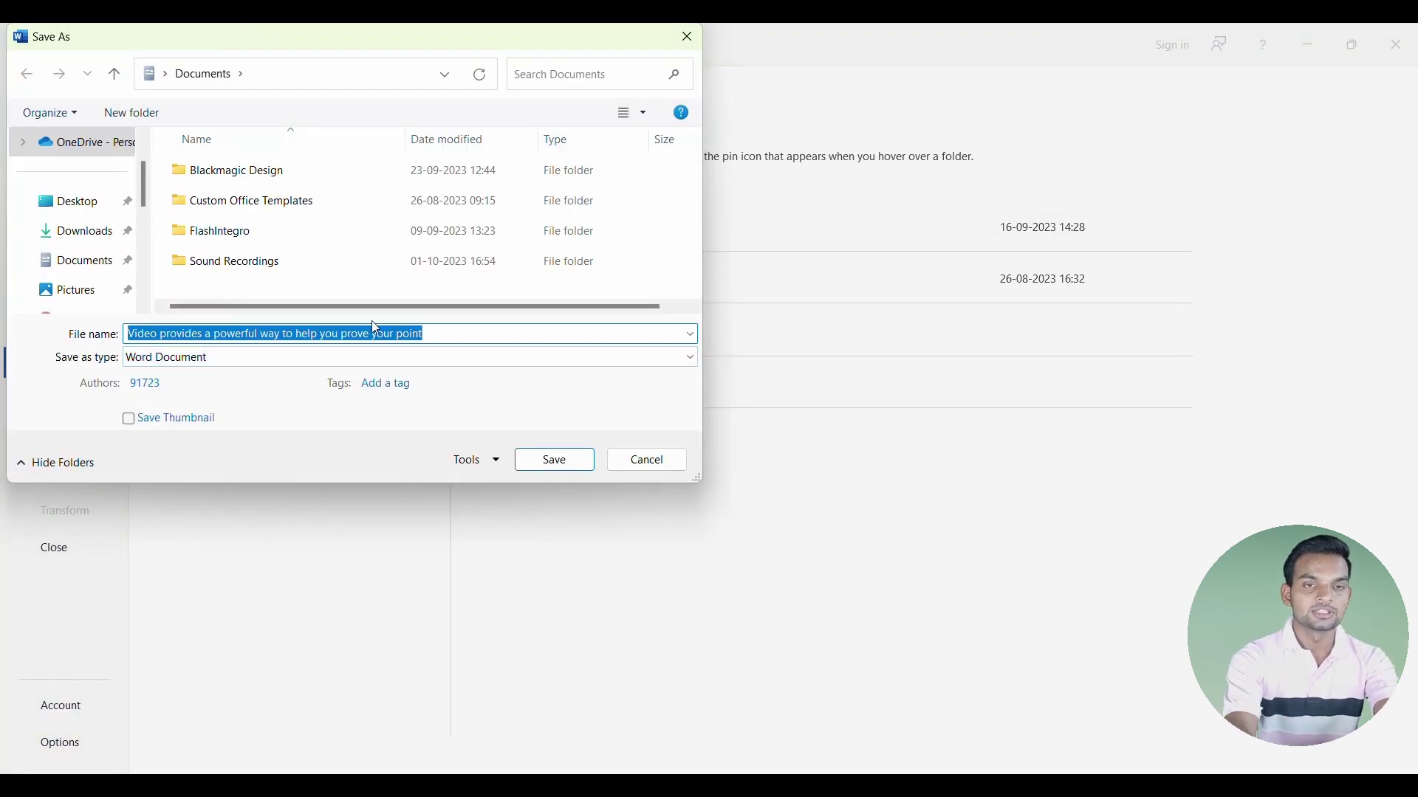
type("Today documents")
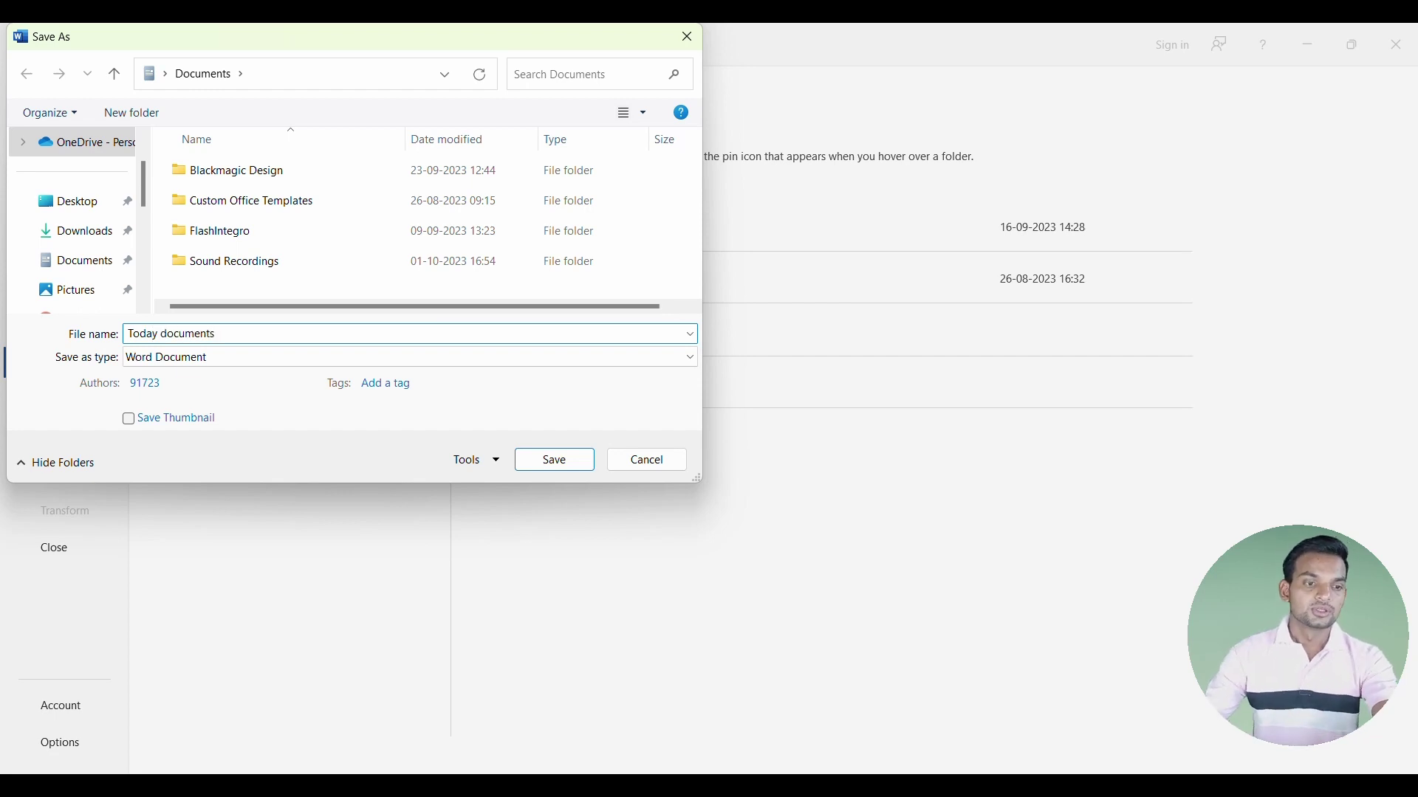
left_click(555, 460)
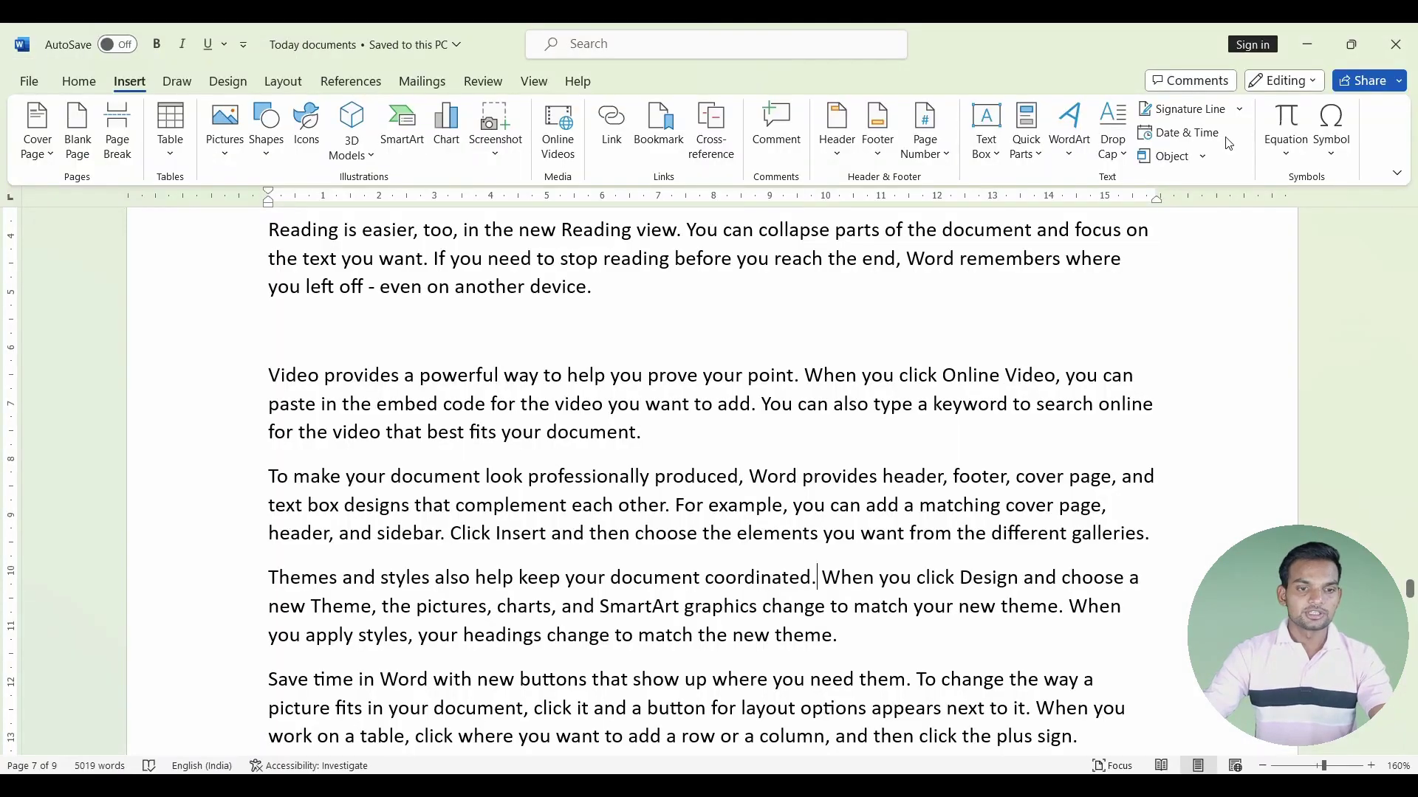
Restart Word with a blank document, then reopen 'Today documents' from the Recent list.
left_click(1395, 45)
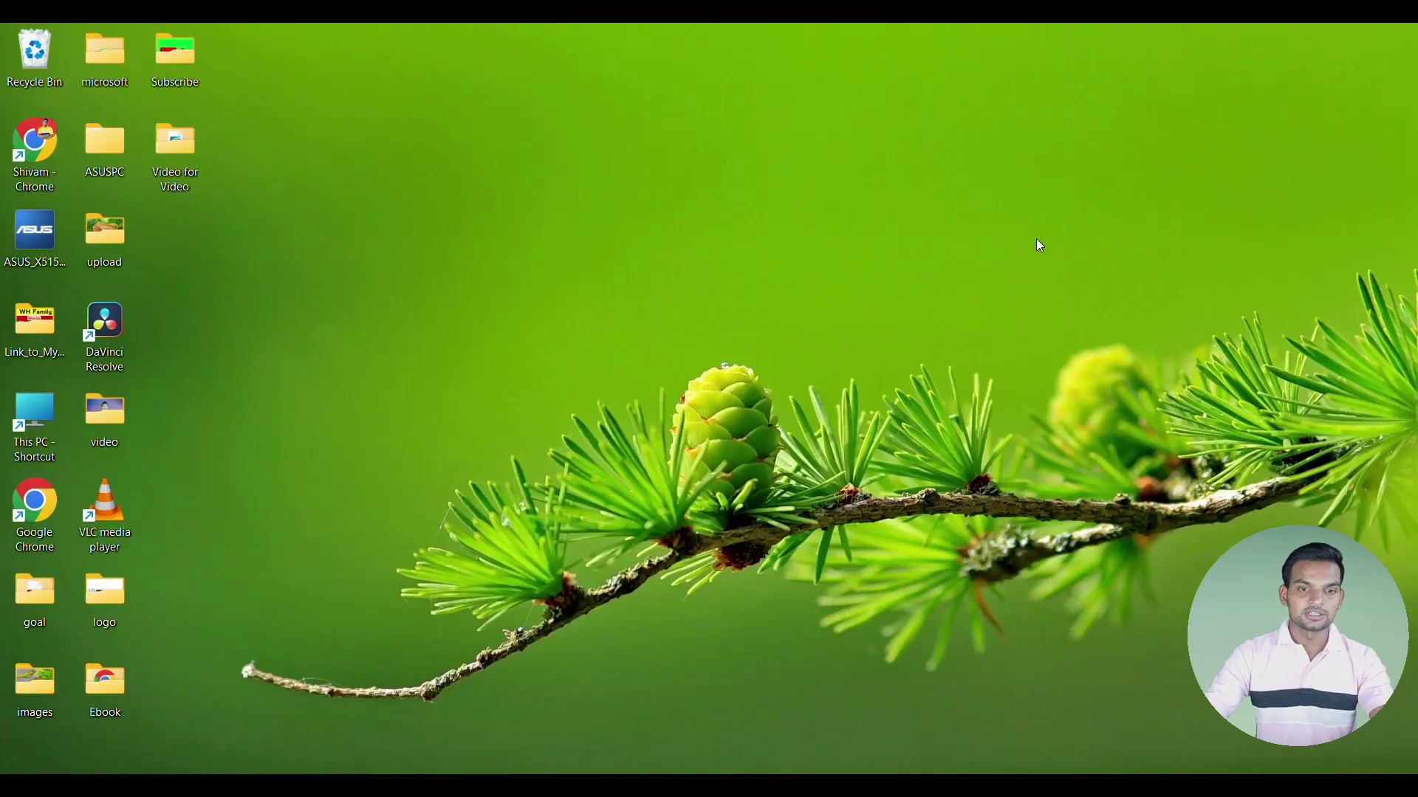
key("super")
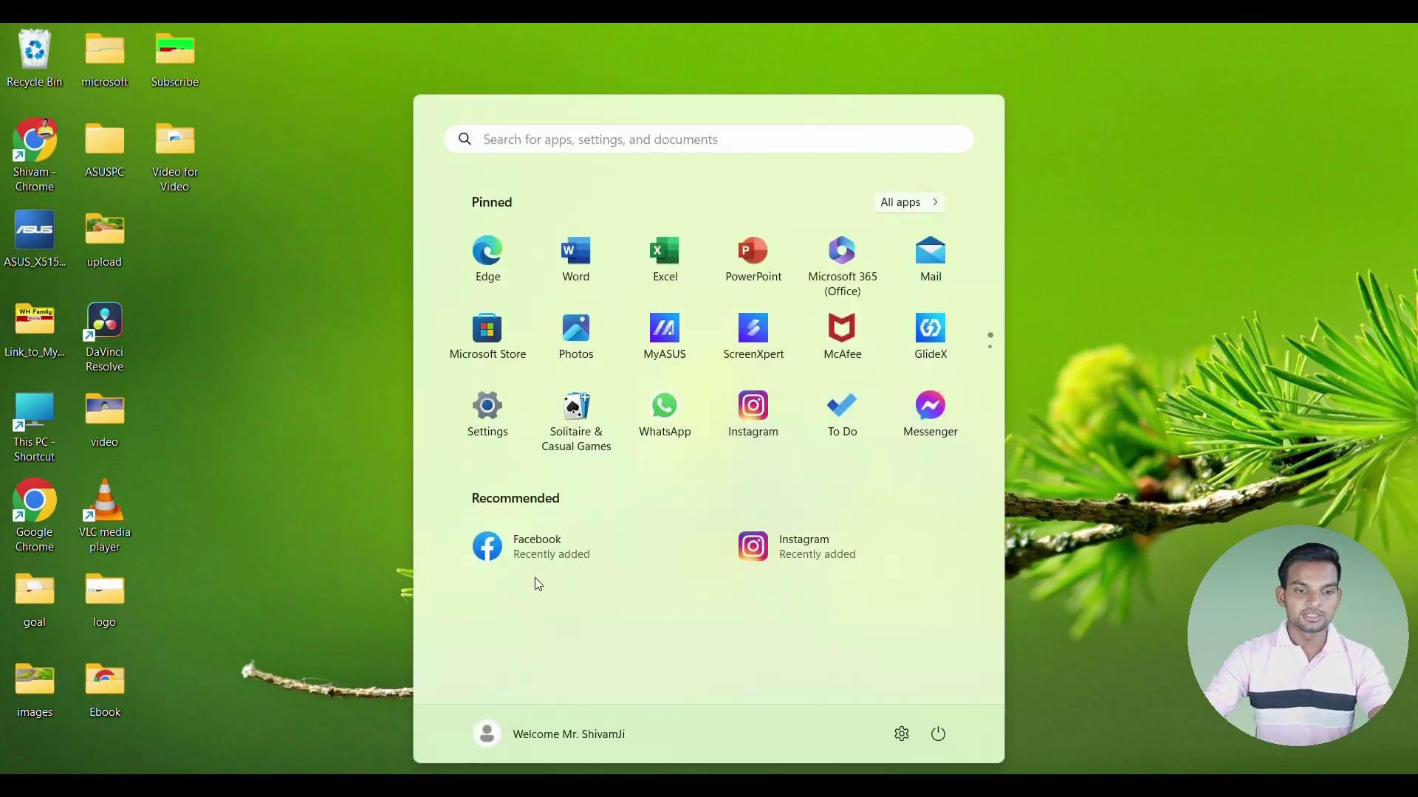
left_click(600, 264)
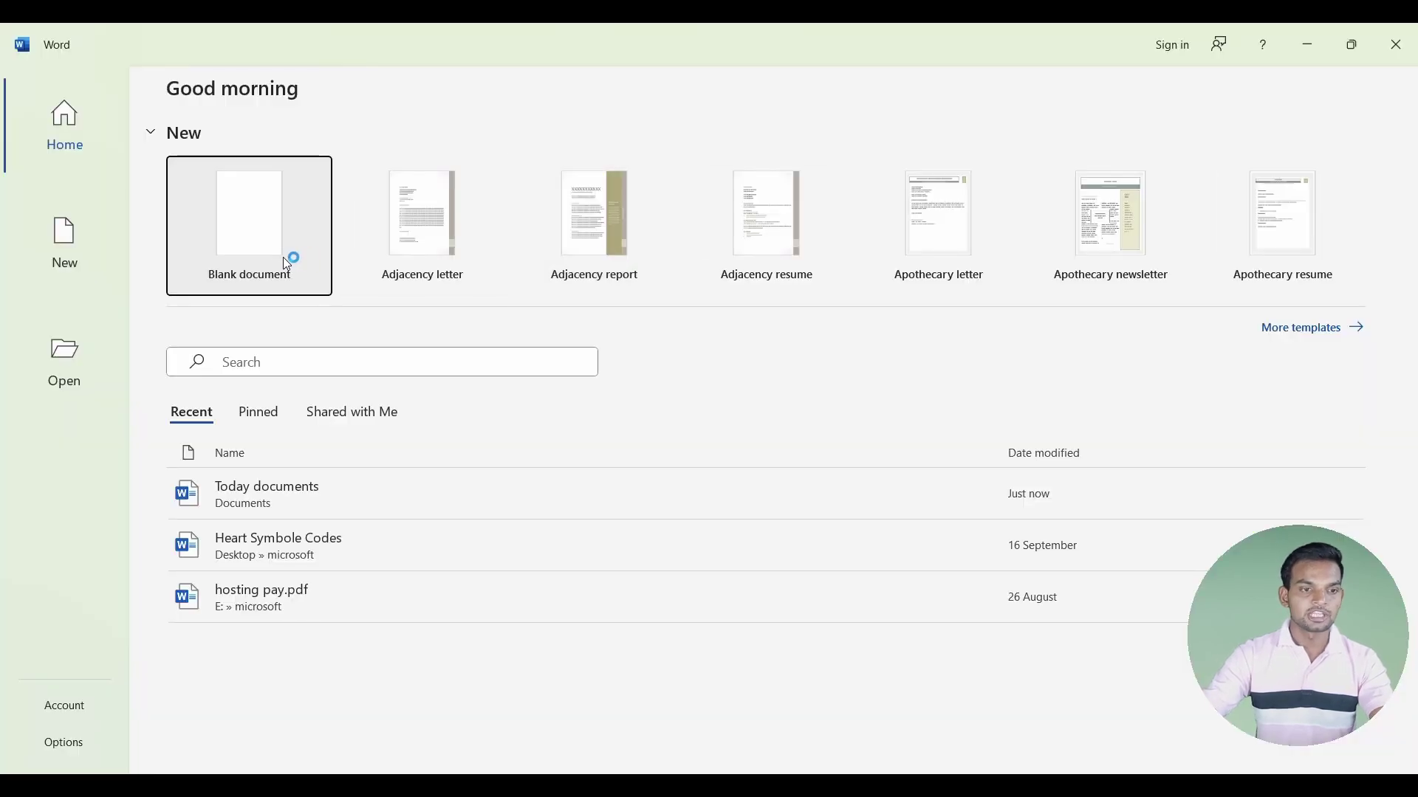
left_click(279, 260)
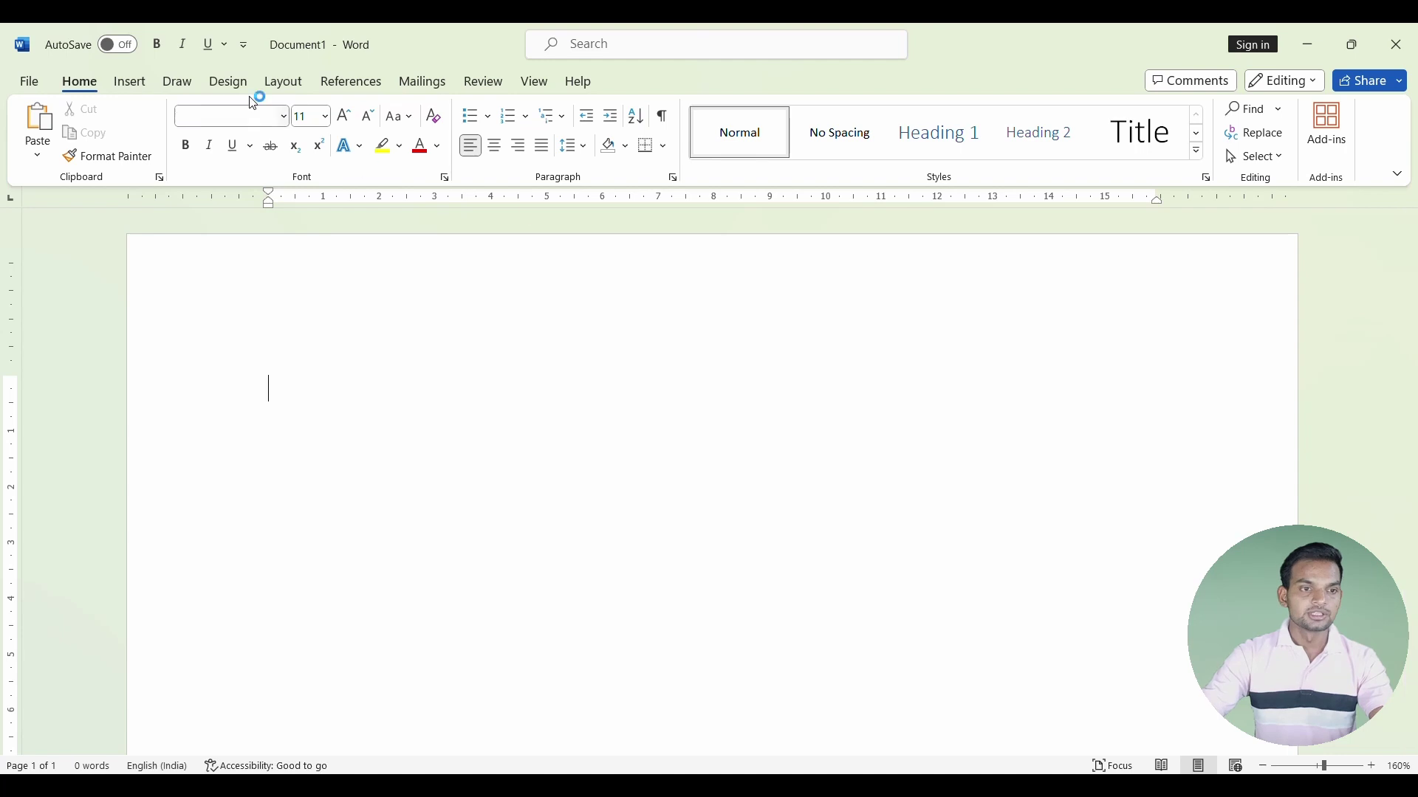
left_click(28, 83)
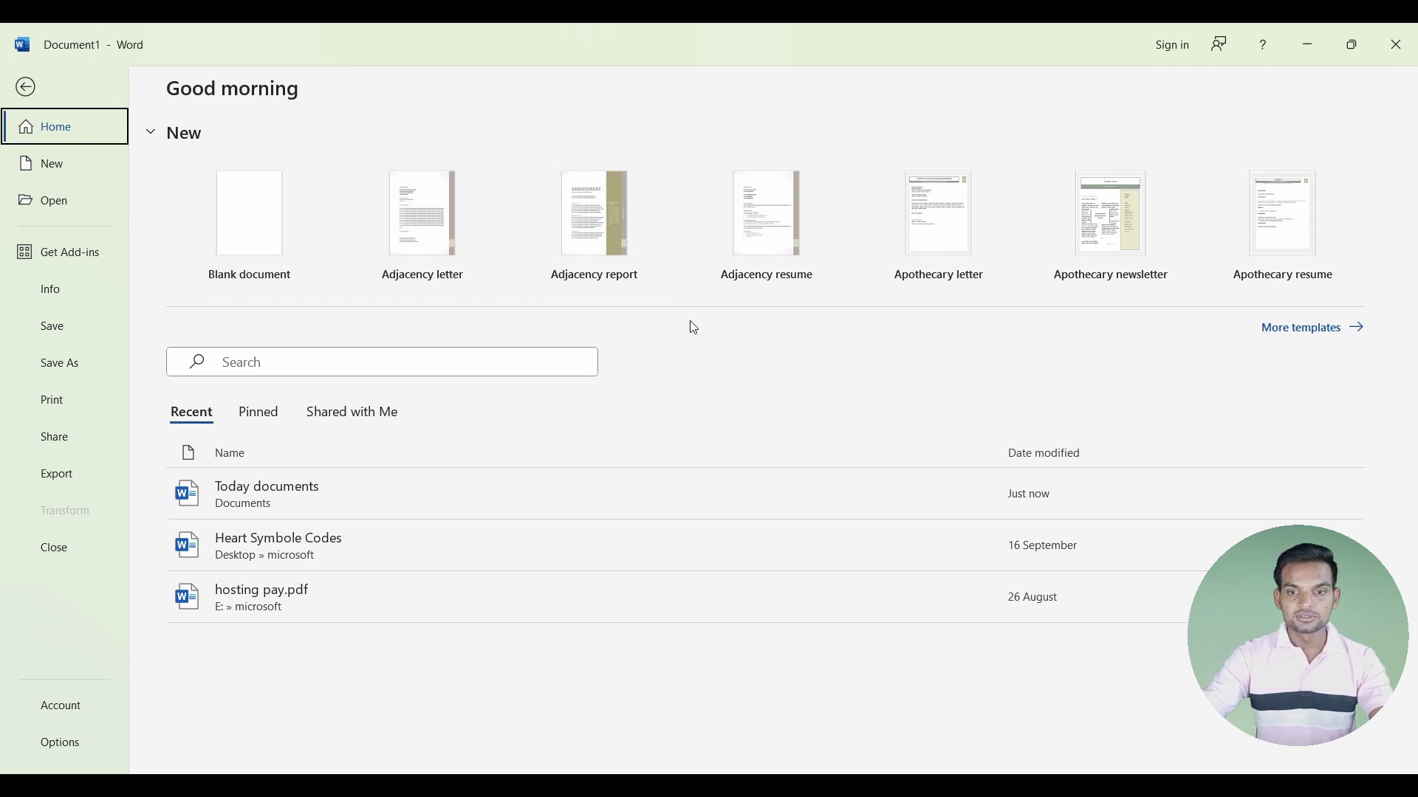
left_click(304, 502)
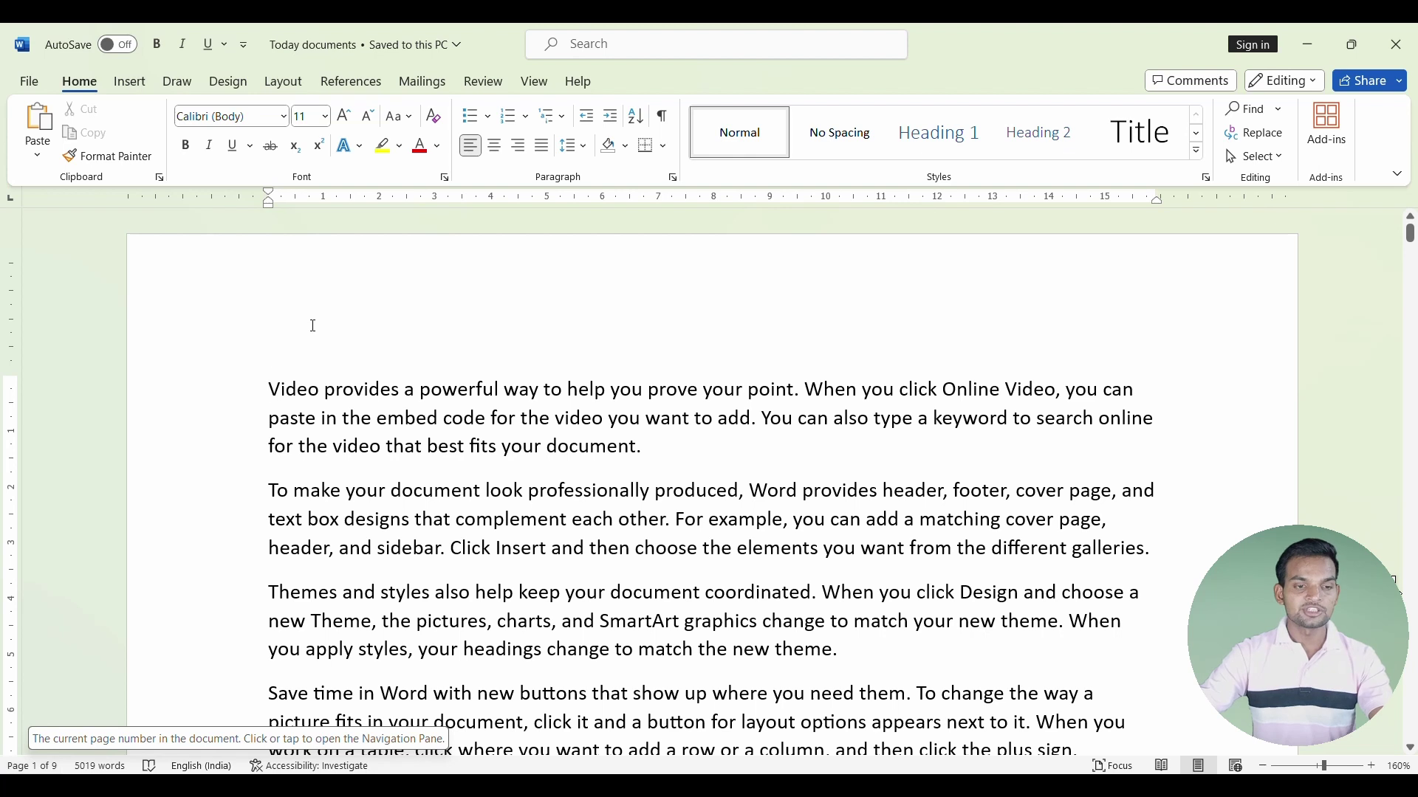
Use the Bookmark dialog's Go To to jump to 'finish' on page 7.
left_click(377, 300)
scroll(385, 322, "down", 2)
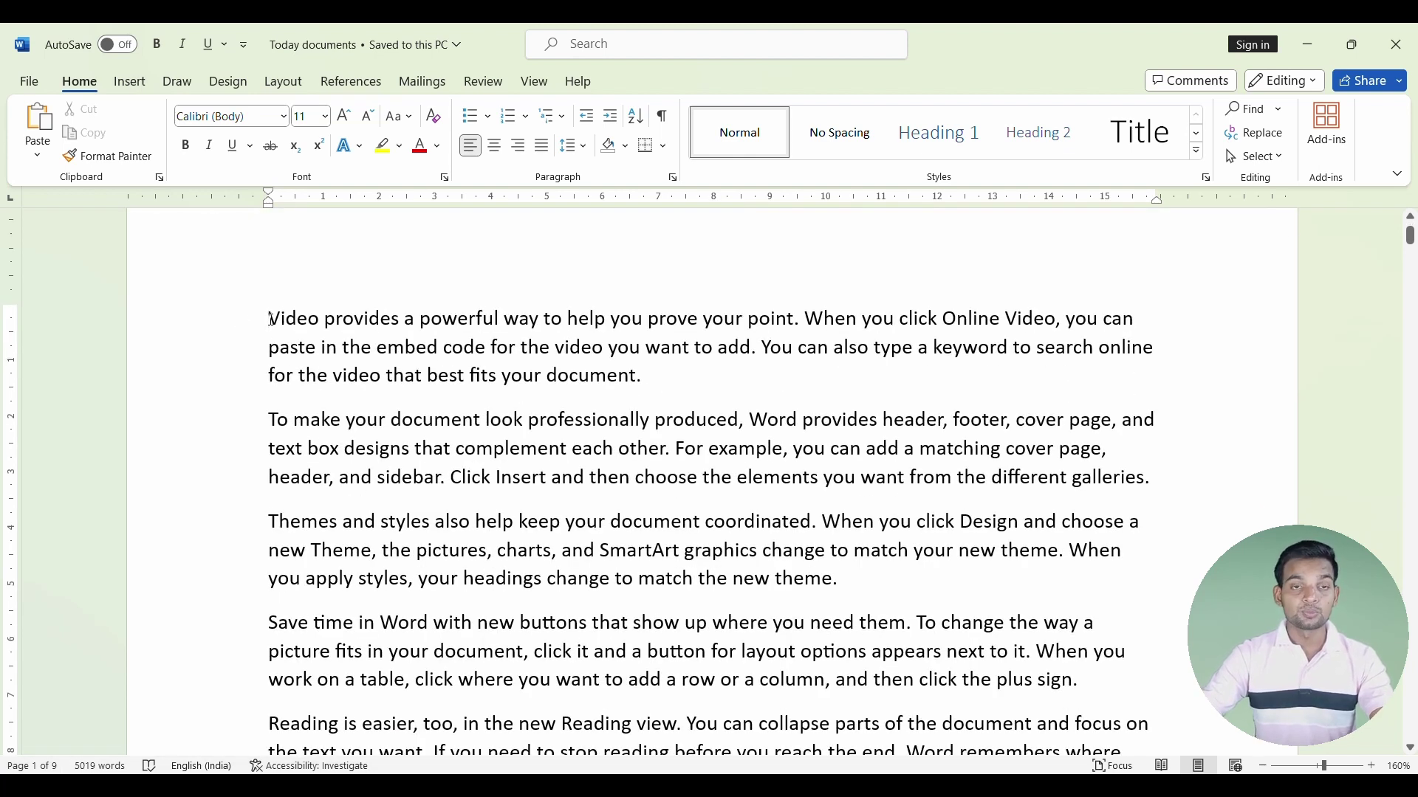
left_click(130, 82)
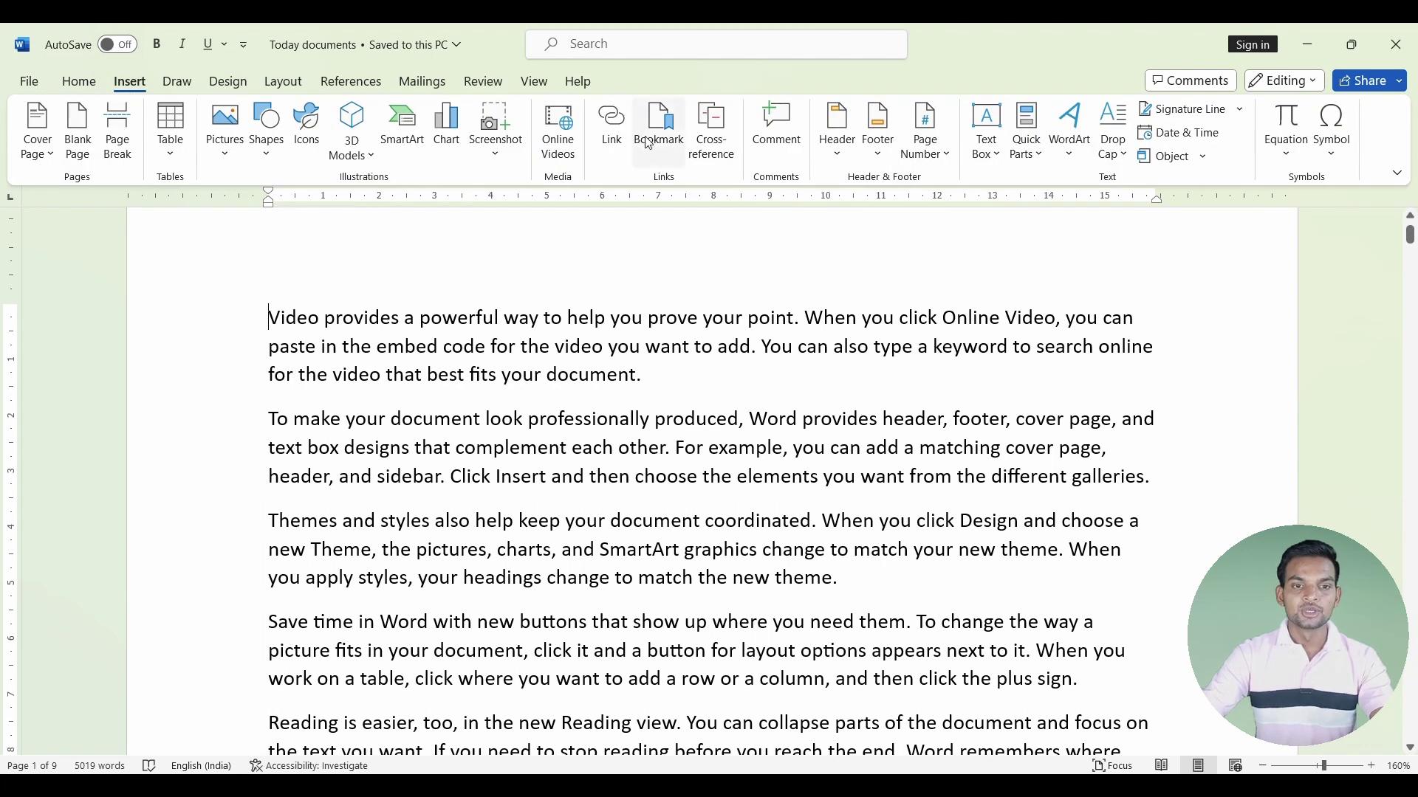
left_click(652, 142)
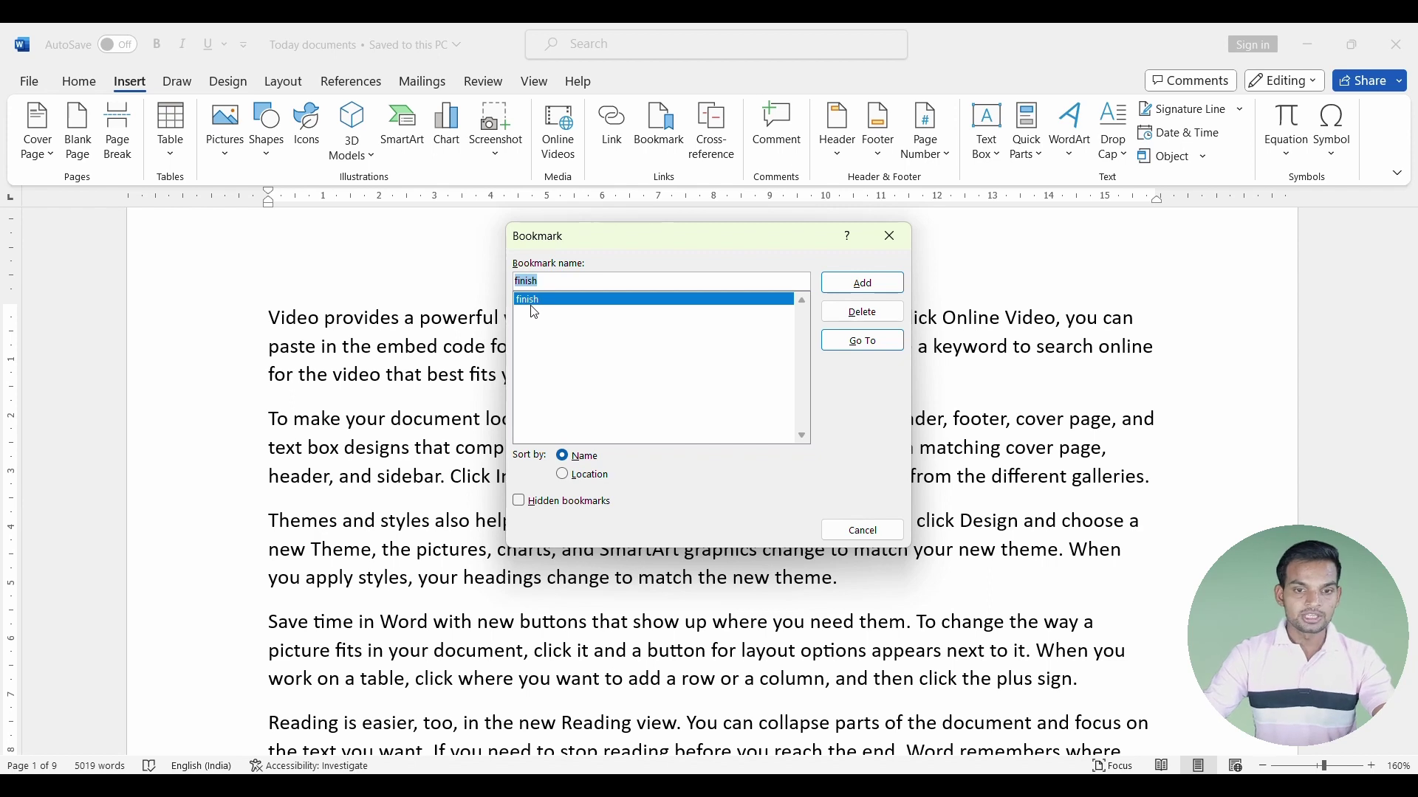
left_click(862, 341)
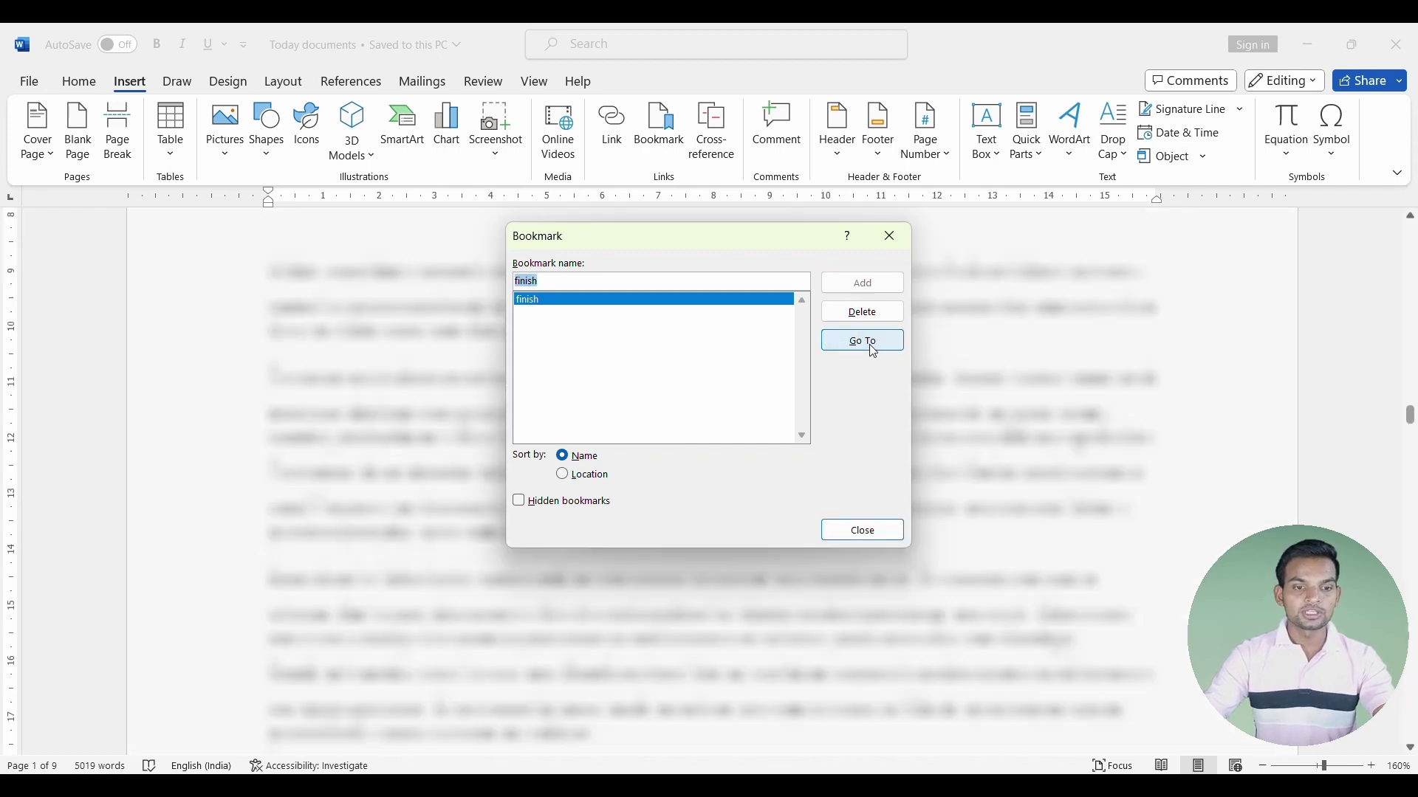
left_click(862, 530)
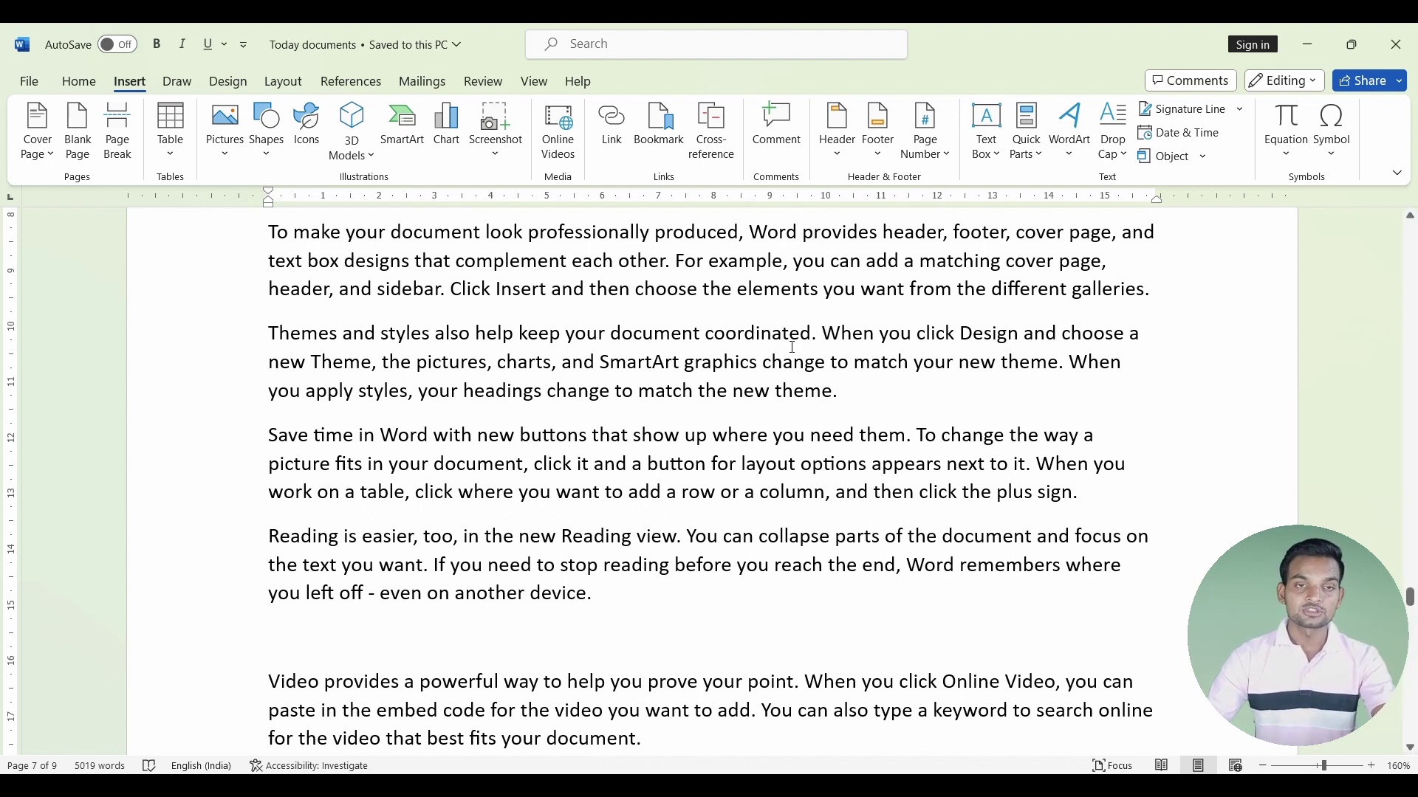
Check the 'Heading 1' line on page 5 by selecting and deselecting it.
scroll(764, 360, "up", 3)
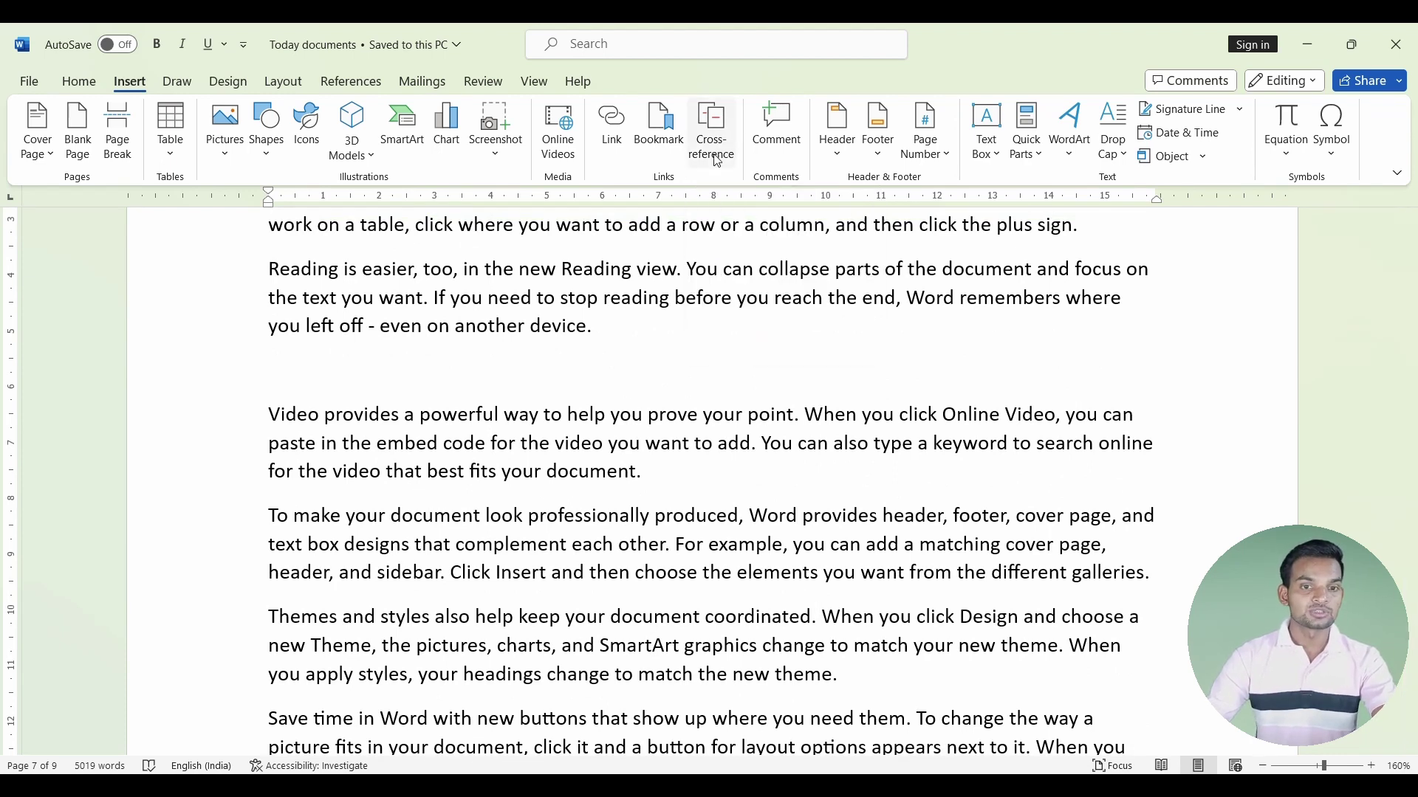
key("alt+h")
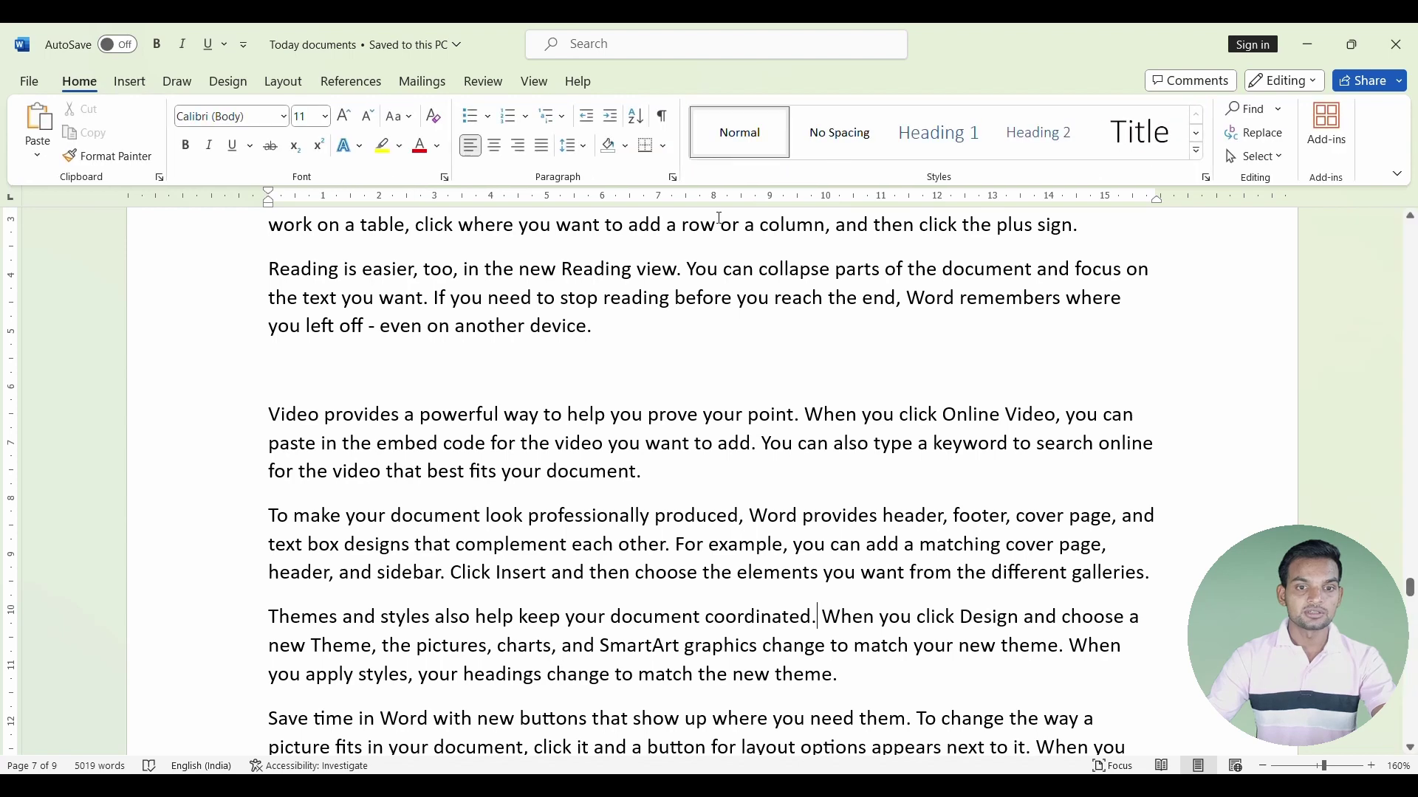
scroll(715, 317, "down", 5)
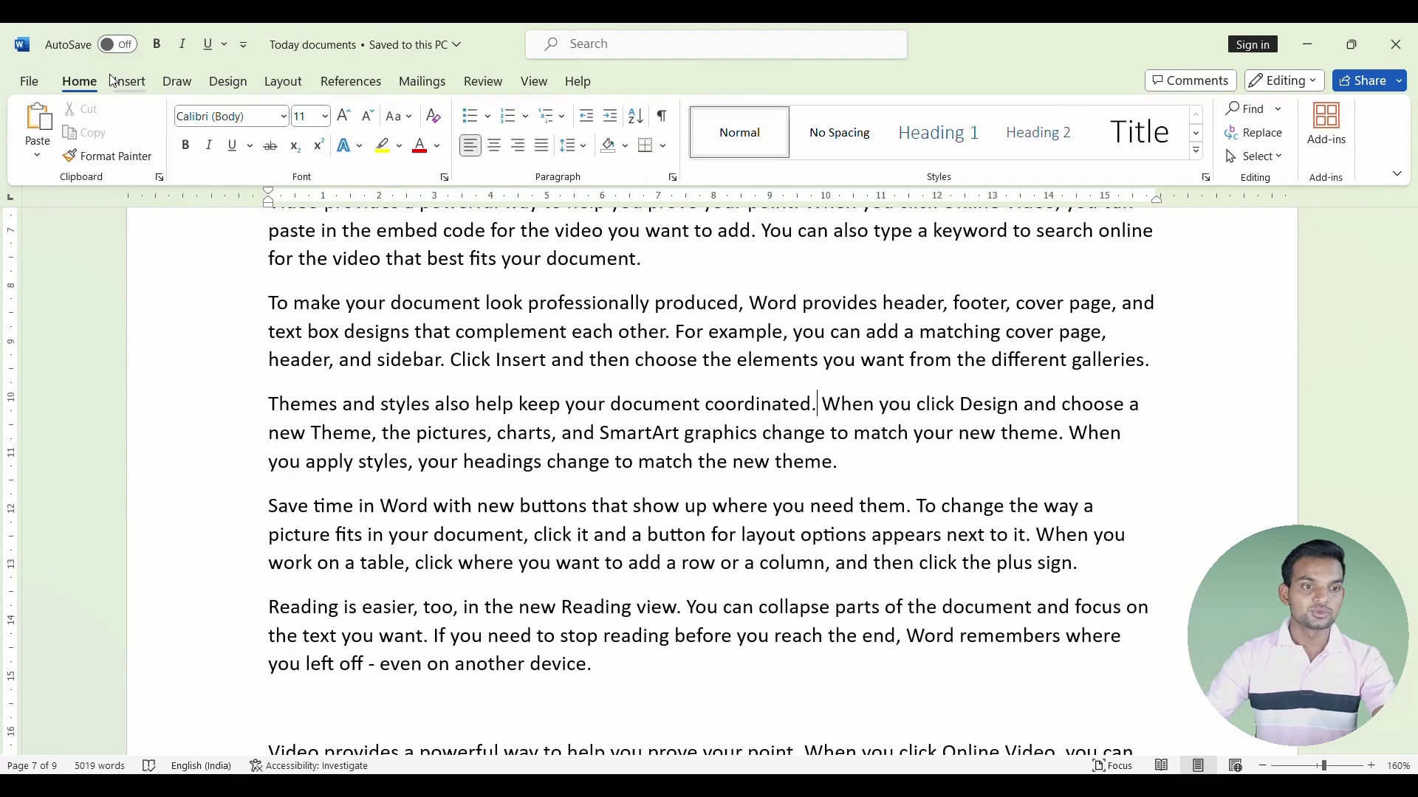
left_click(112, 80)
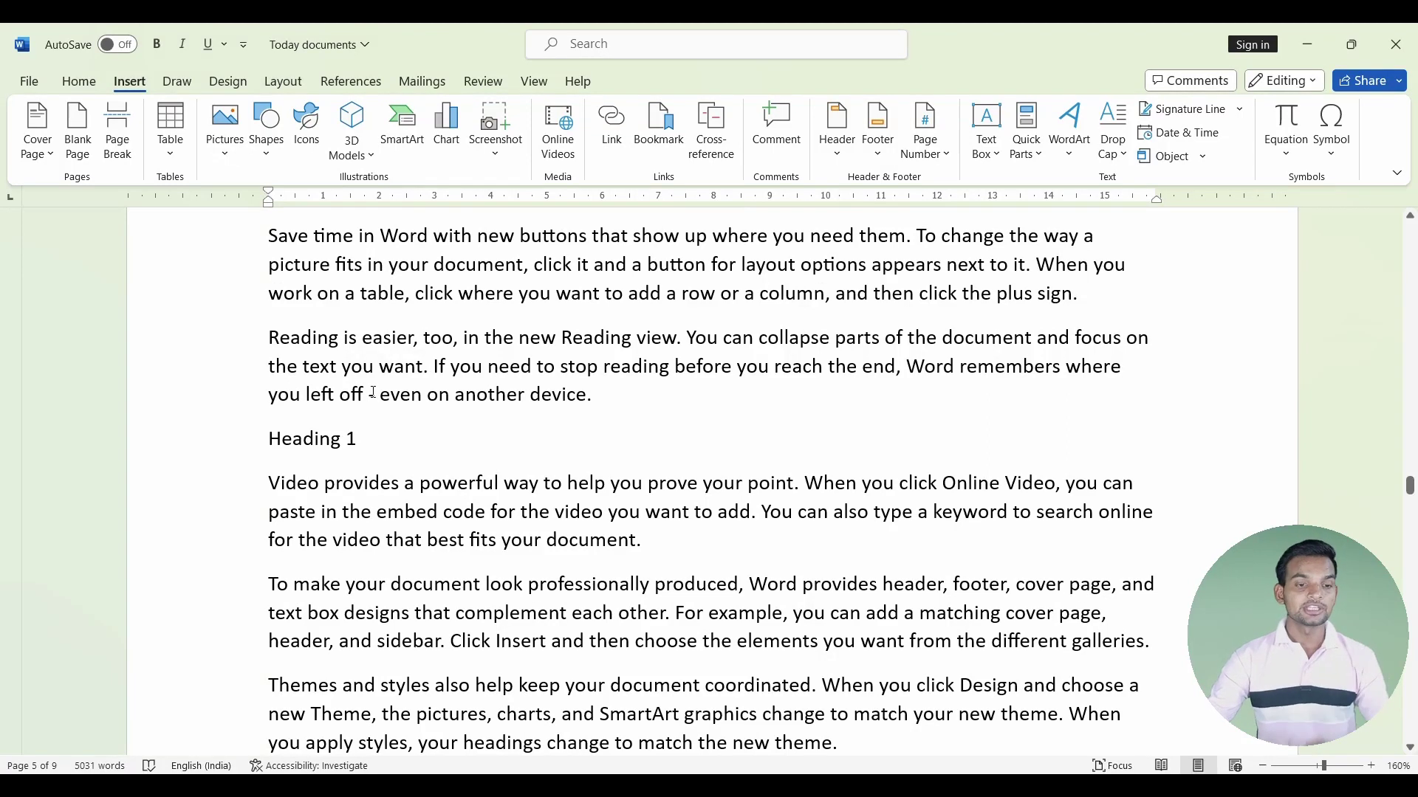
left_click_drag(384, 445, 330, 452)
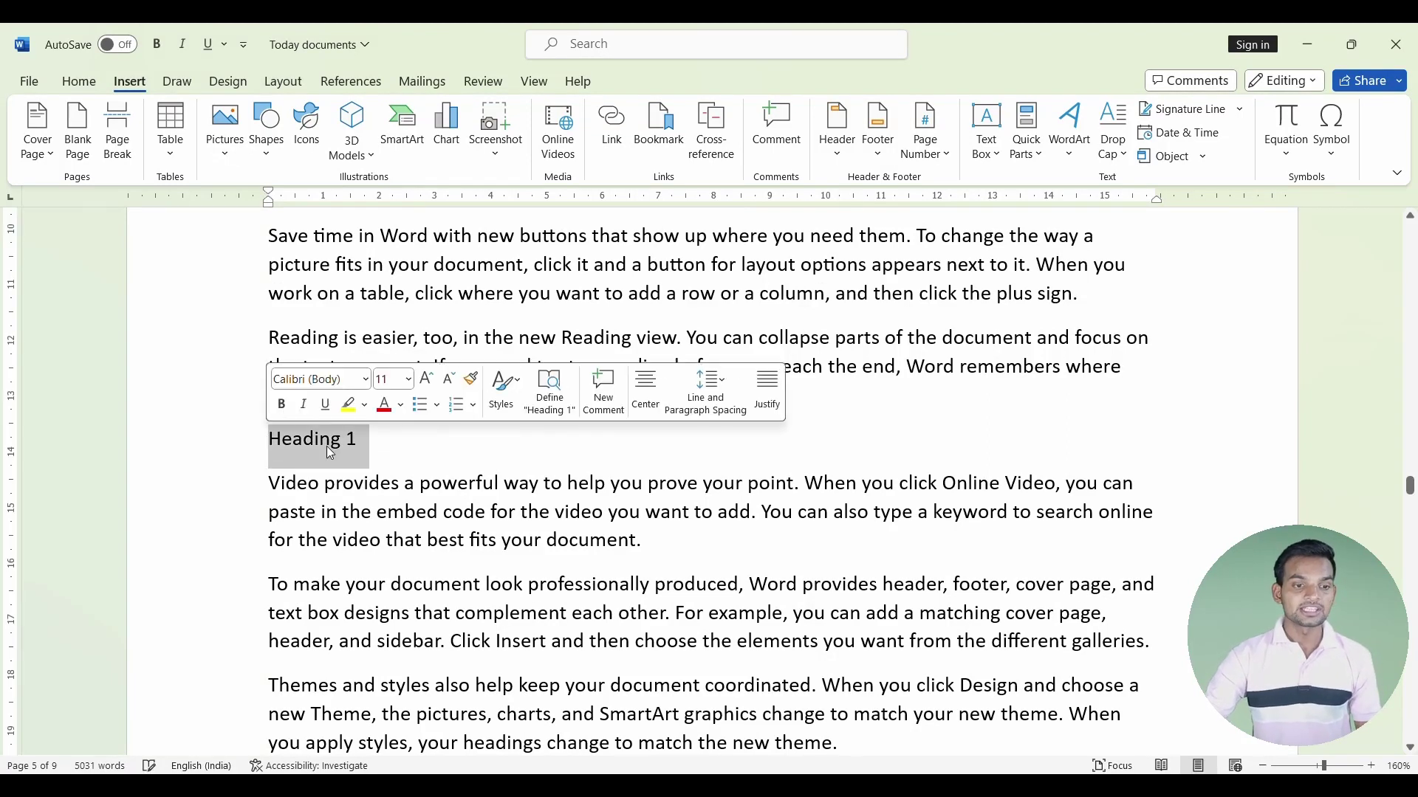
left_click(365, 439)
Check the 'Heading 3' and 'Heading 4' lines further down pages 5–6.
scroll(310, 489, "down", 4)
scroll(310, 488, "down", 1)
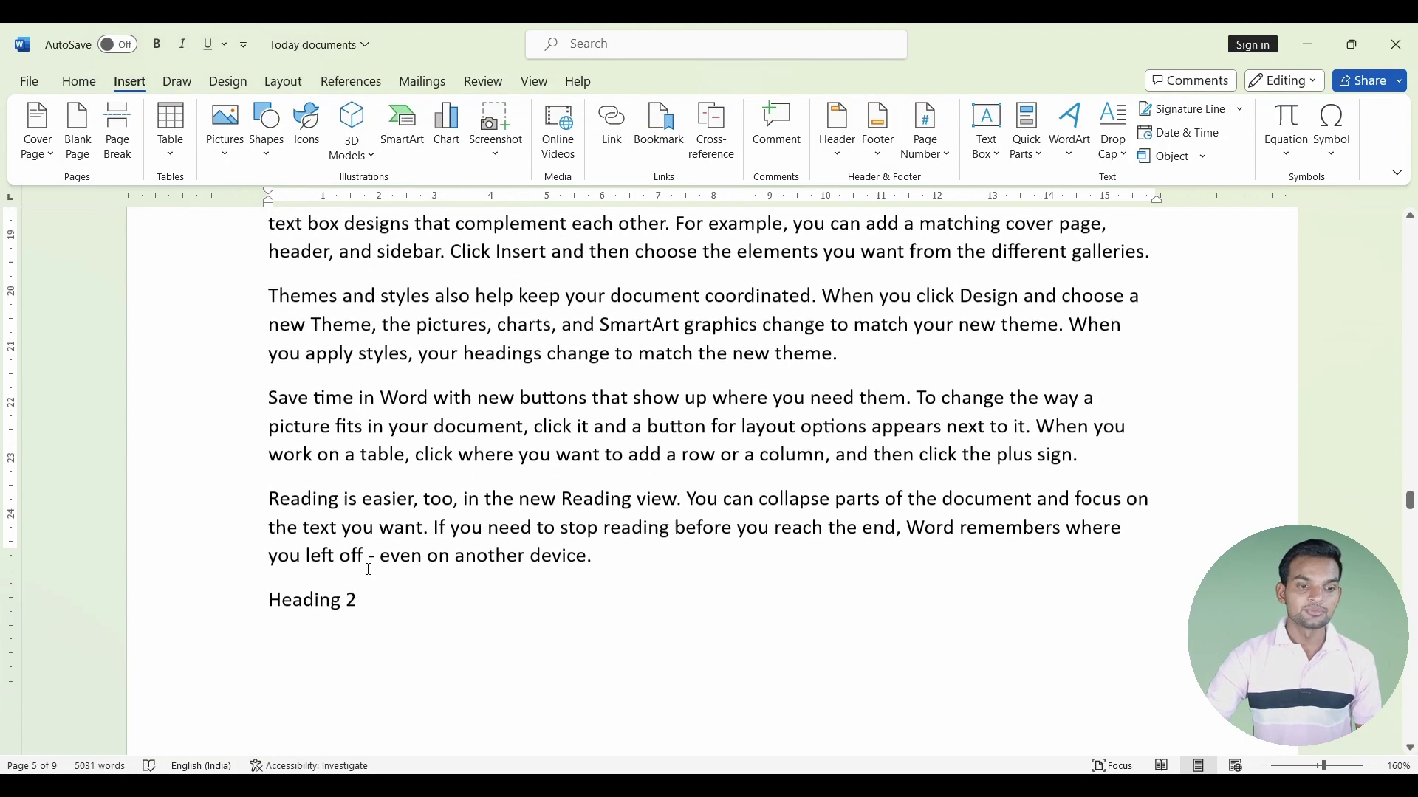
scroll(310, 489, "down", 2)
scroll(312, 489, "down", 4)
scroll(316, 491, "down", 2)
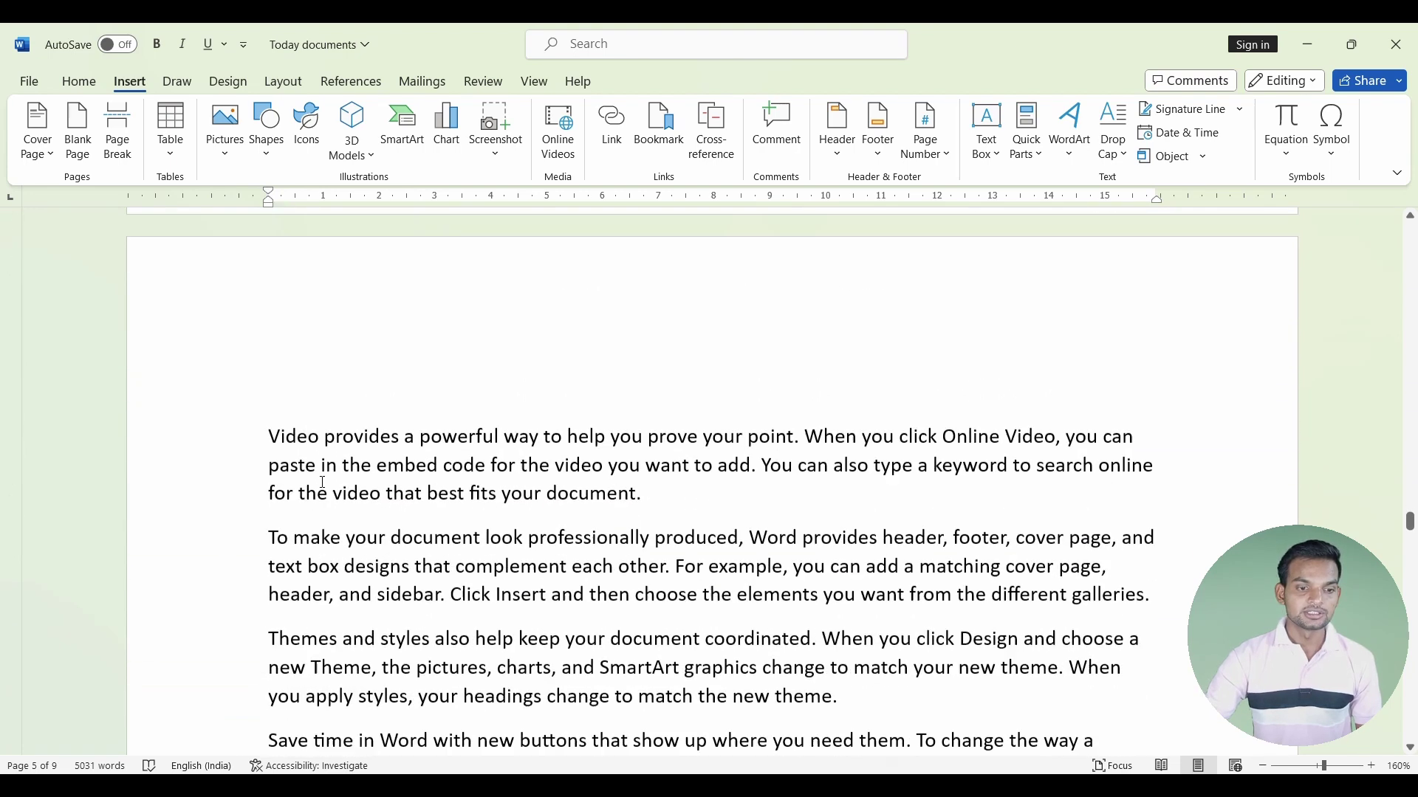
scroll(316, 484, "down", 2)
left_click(314, 469)
scroll(315, 468, "down", 1)
scroll(315, 458, "down", 4)
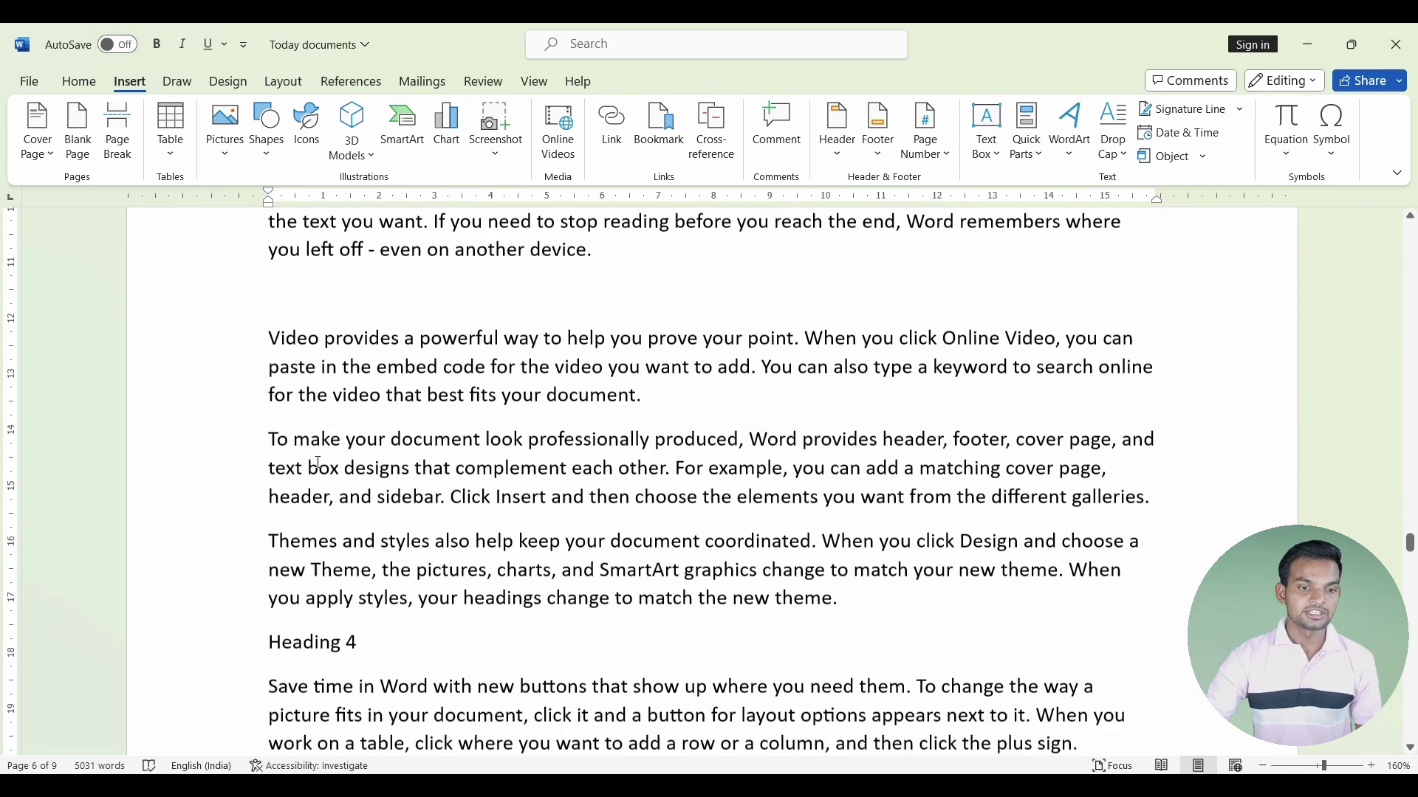
scroll(314, 443, "down", 3)
scroll(316, 420, "down", 1)
double_click(319, 400)
scroll(319, 399, "up", 1)
scroll(319, 400, "up", 5)
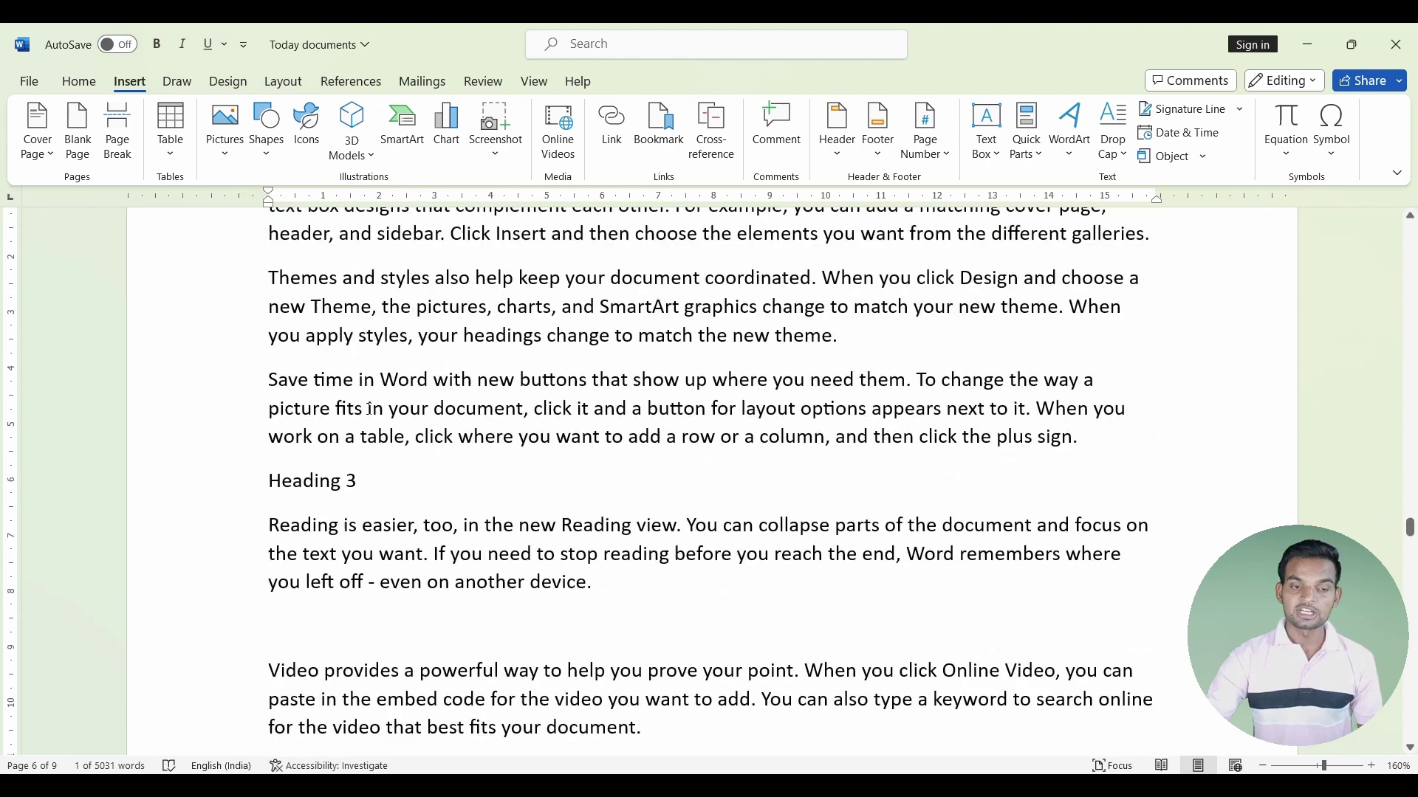
scroll(367, 409, "up", 6)
scroll(369, 409, "up", 4)
scroll(369, 409, "up", 3)
scroll(369, 409, "up", 3)
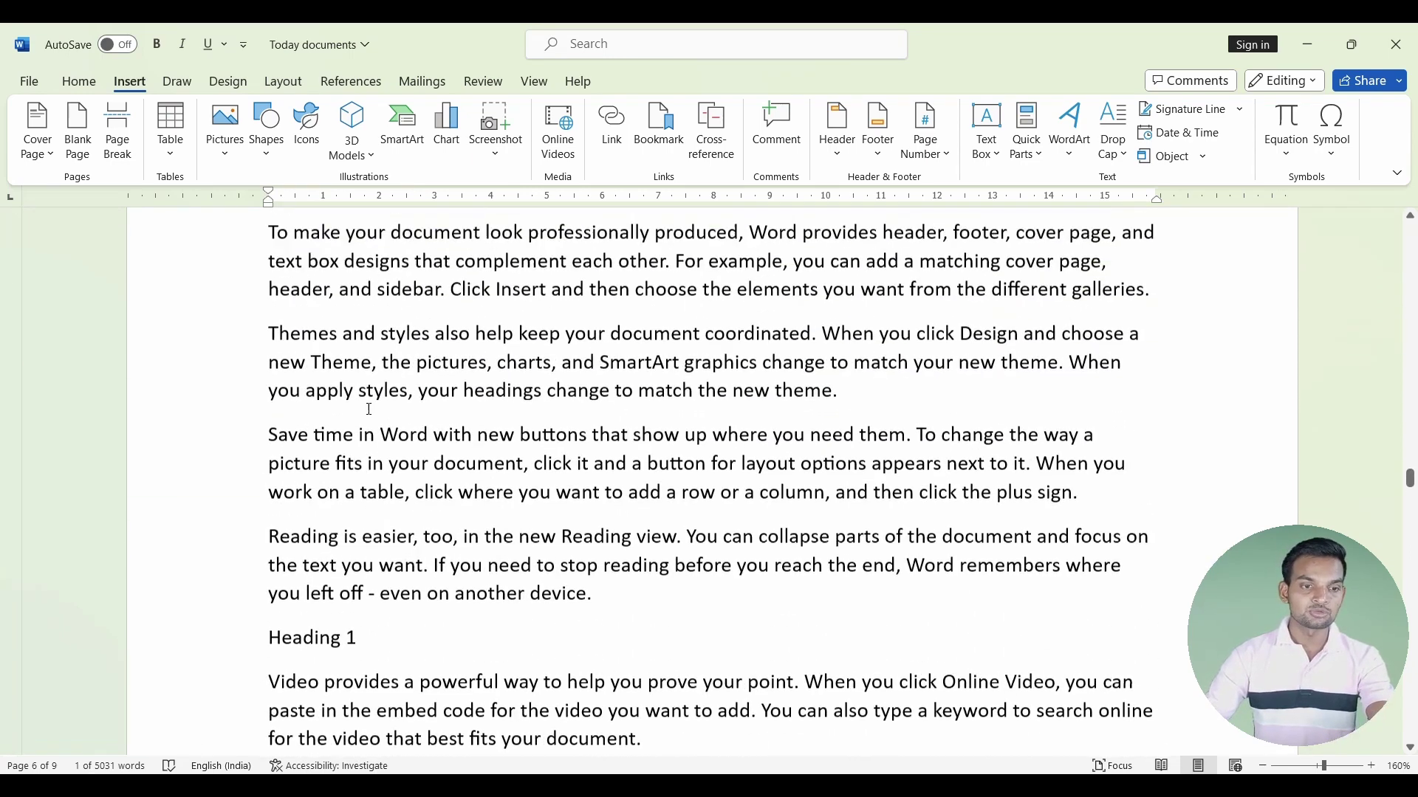
scroll(369, 410, "up", 4)
Apply the Heading 1, Heading 2 and Heading 3 styles to their matching lines.
left_click_drag(372, 502, 268, 513)
left_click(79, 82)
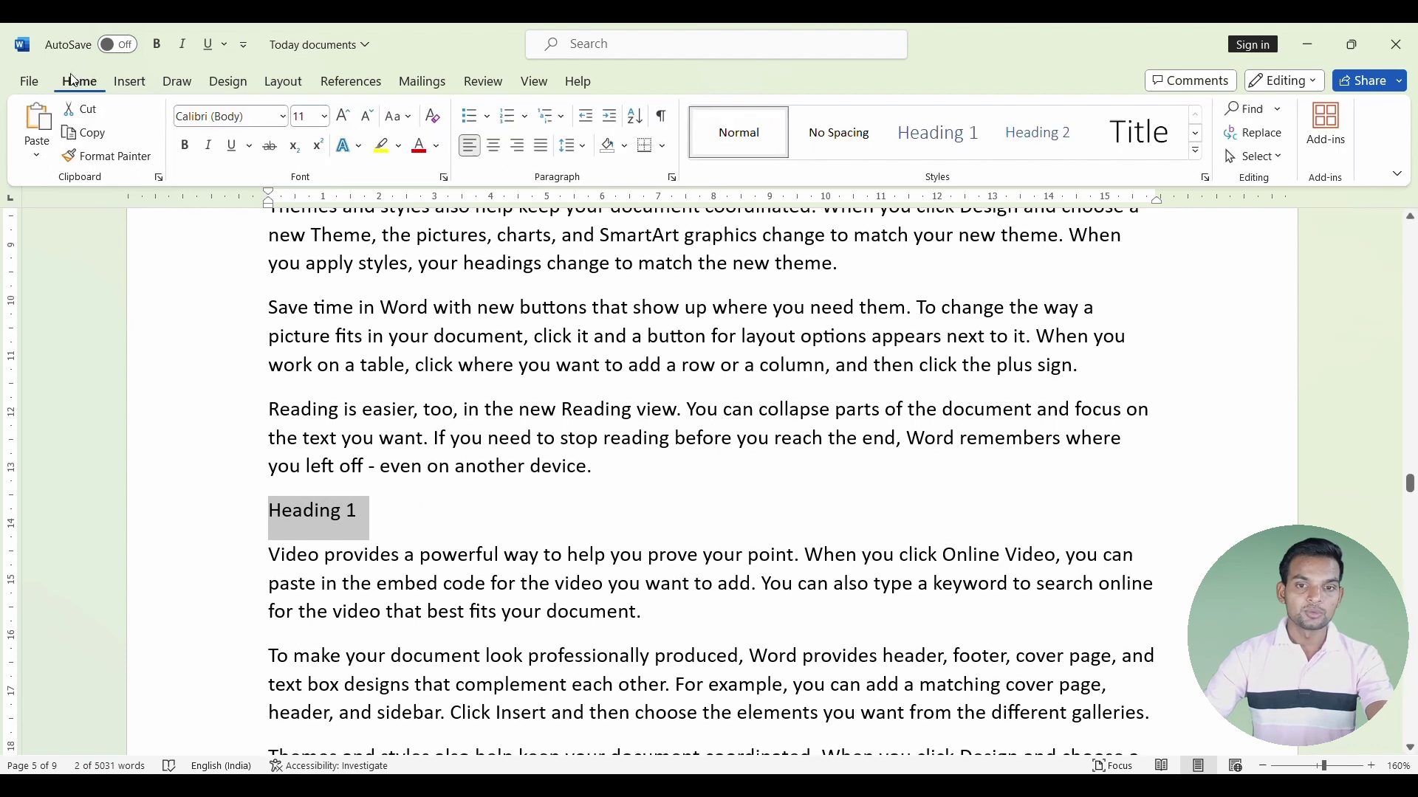
left_click(951, 145)
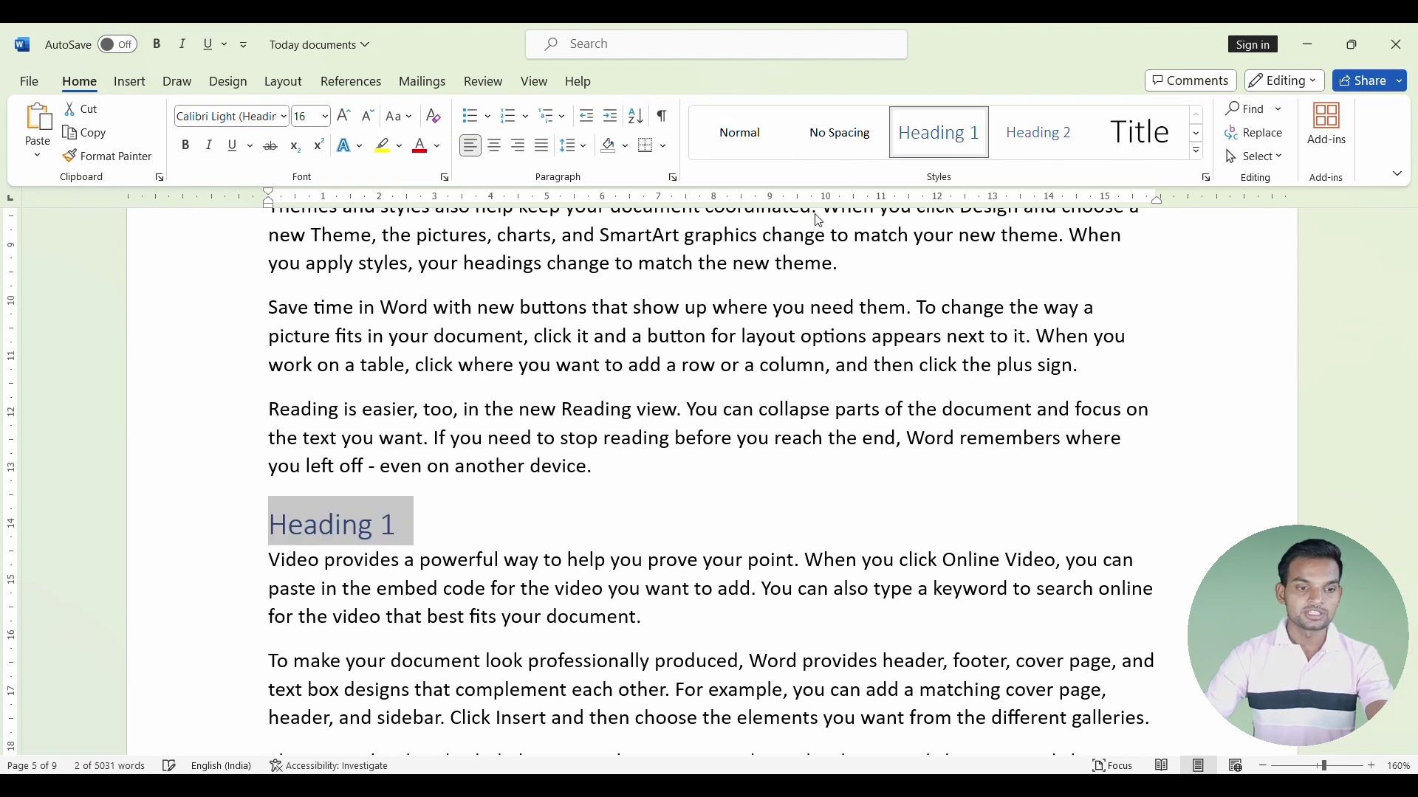
scroll(494, 465, "down", 1)
scroll(491, 458, "down", 3)
scroll(488, 454, "down", 2)
scroll(487, 454, "down", 3)
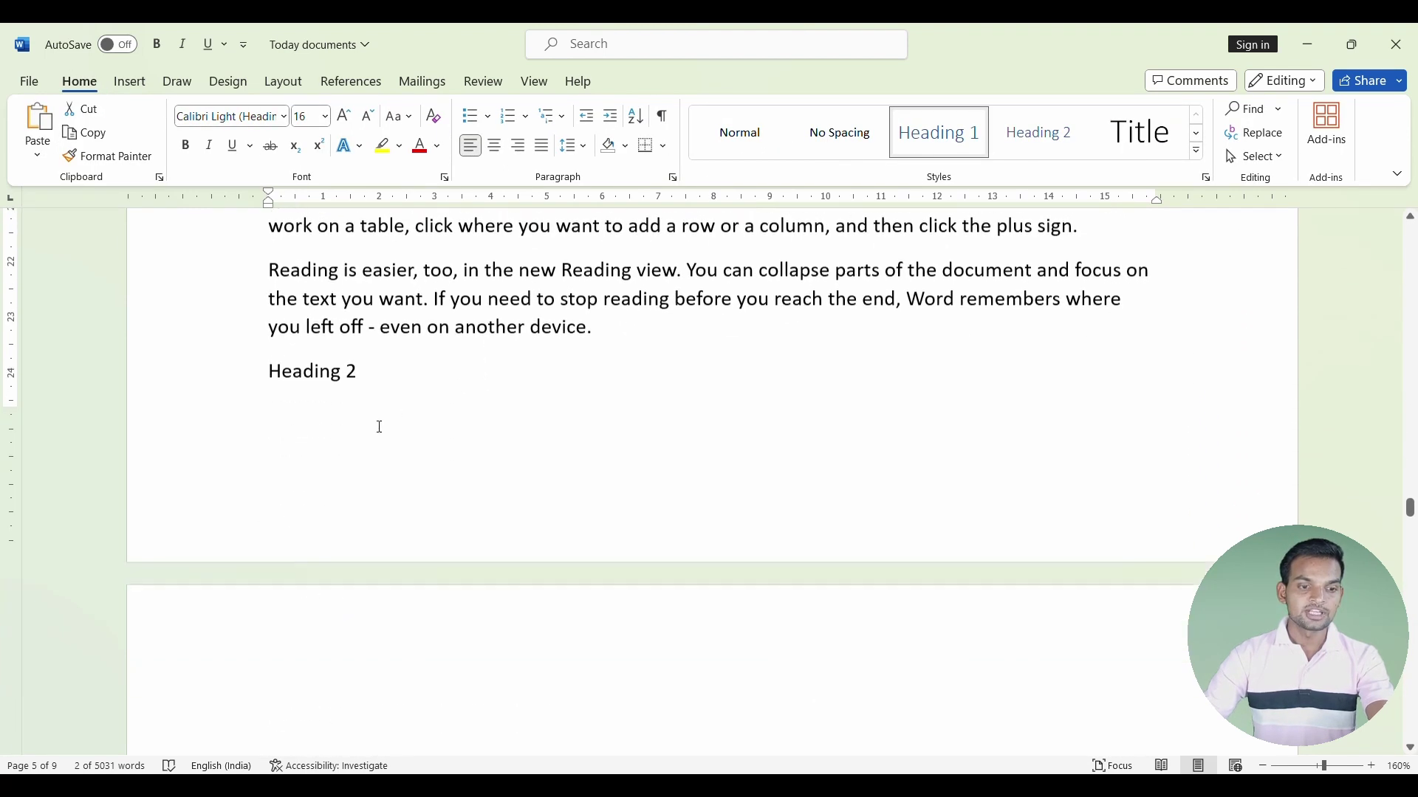
left_click_drag(373, 366, 300, 359)
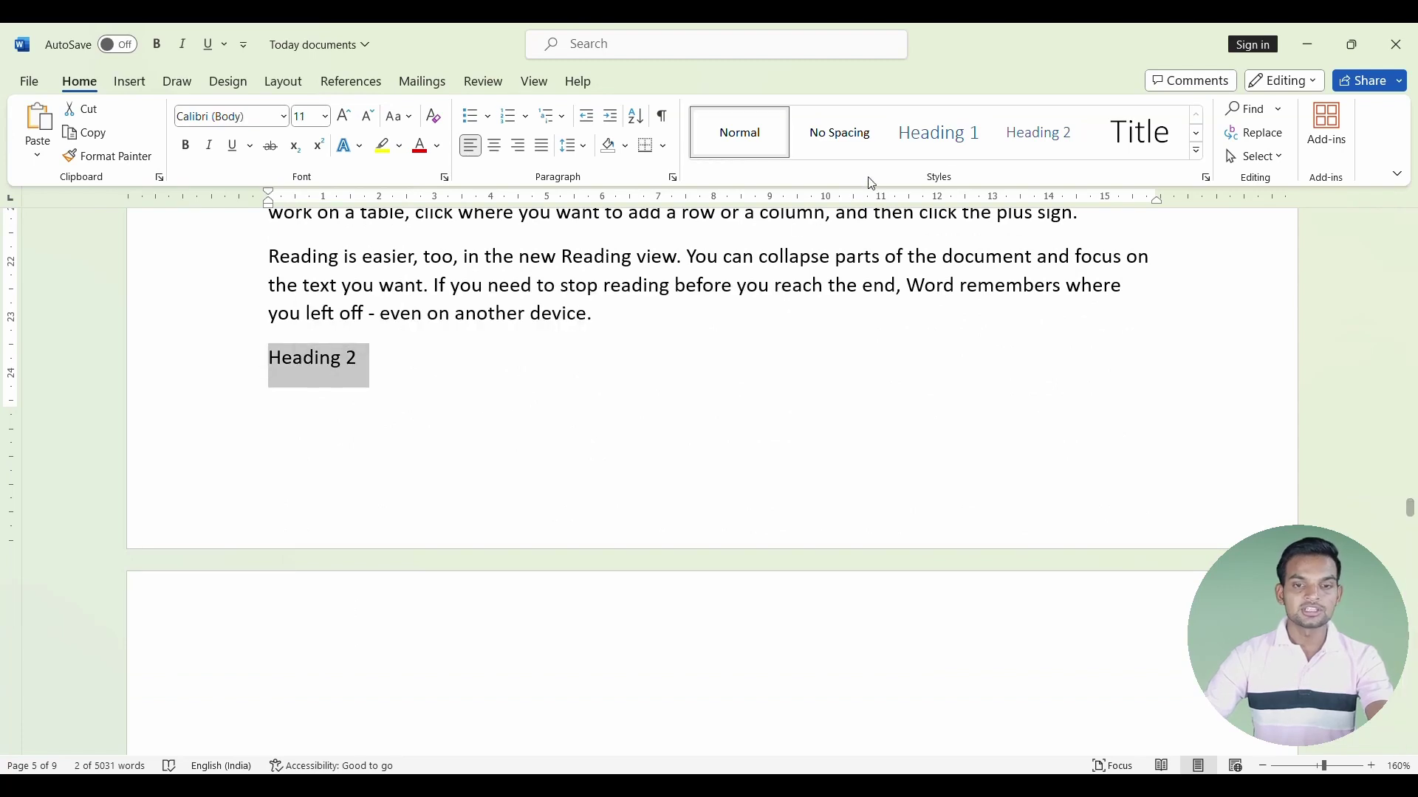
left_click(1039, 133)
scroll(530, 403, "down", 1)
scroll(530, 402, "down", 3)
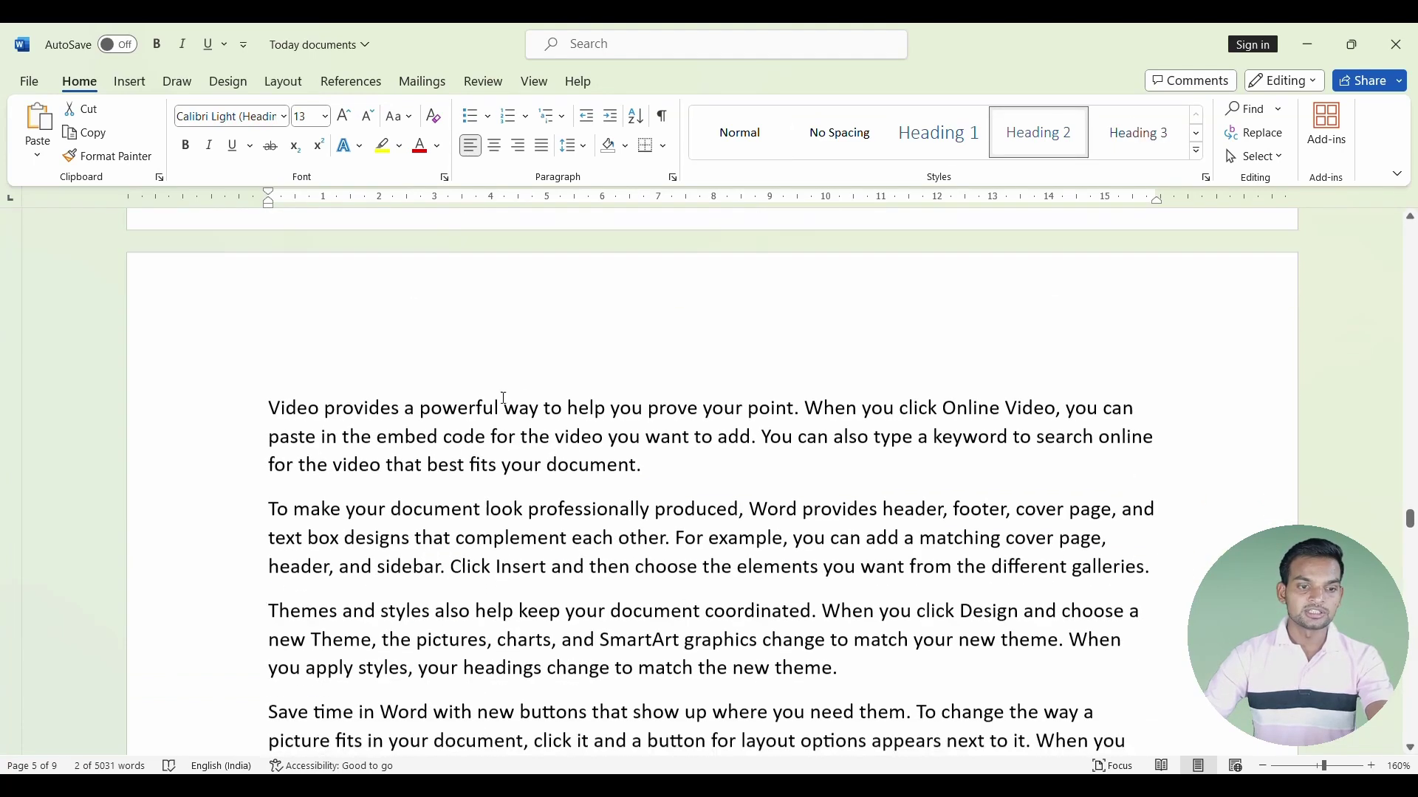
scroll(497, 396, "down", 3)
scroll(420, 373, "down", 2)
left_click_drag(392, 362, 269, 355)
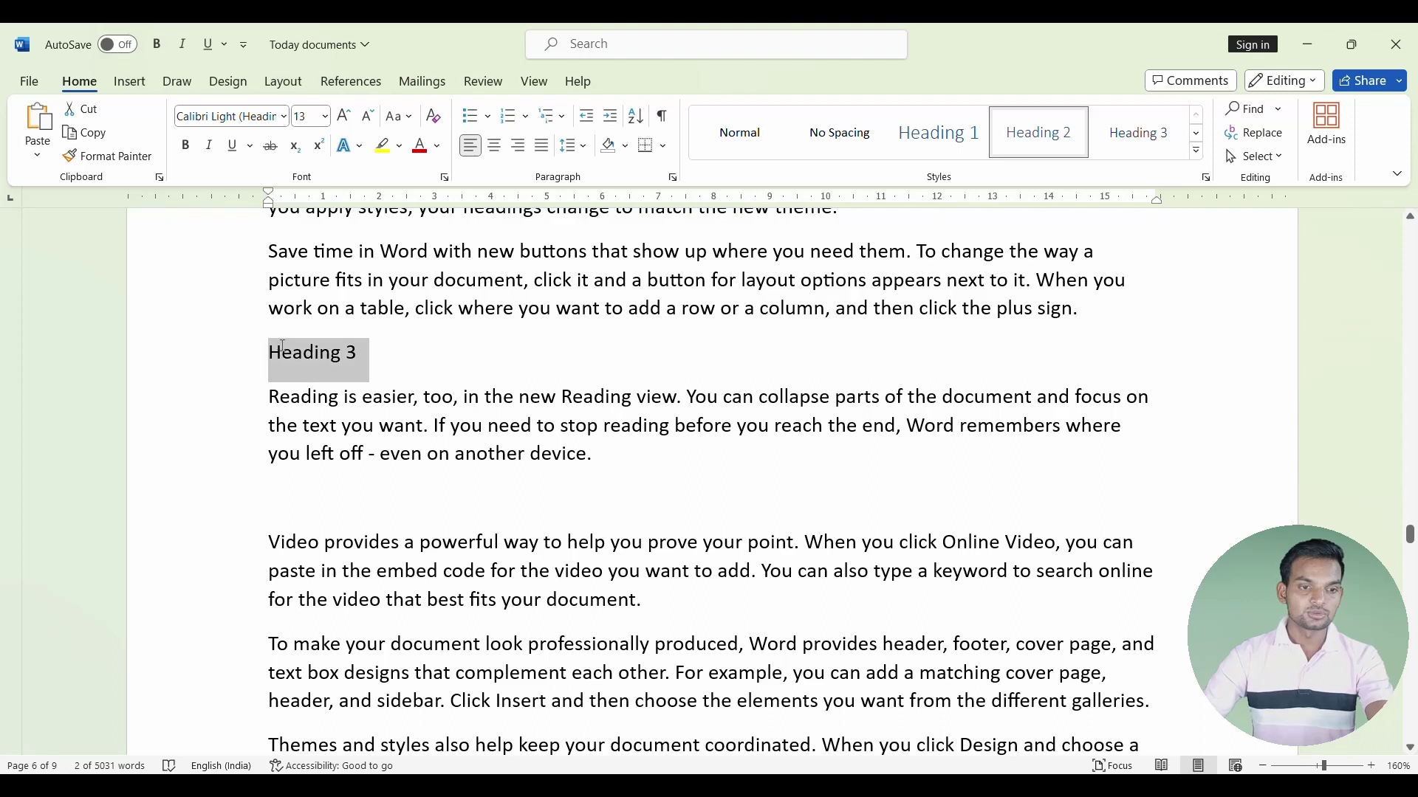
left_click(1130, 133)
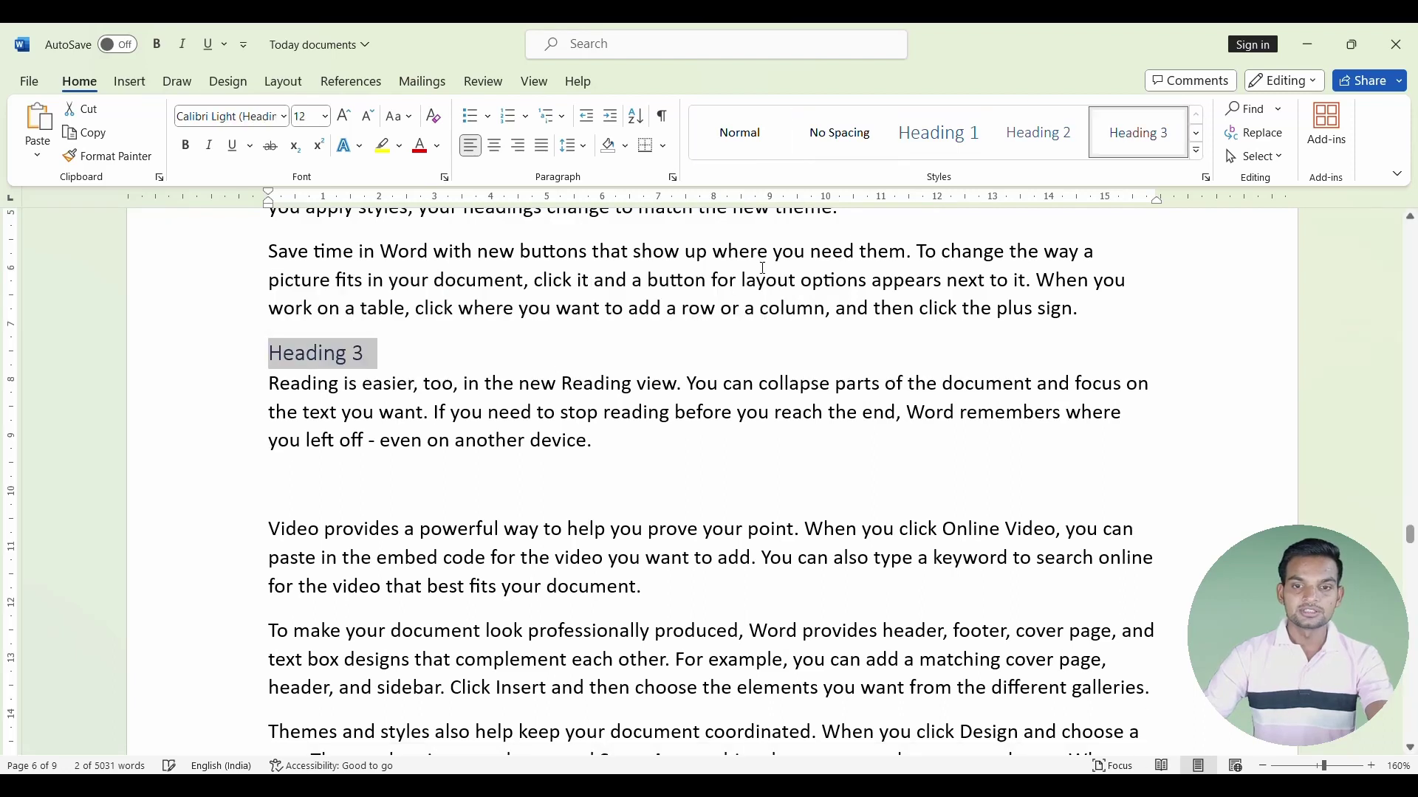
Apply non-italic Heading 4 and Heading 5 styles, then select the Heading 6 line.
scroll(351, 373, "down", 3)
scroll(351, 373, "down", 2)
scroll(351, 373, "down", 1)
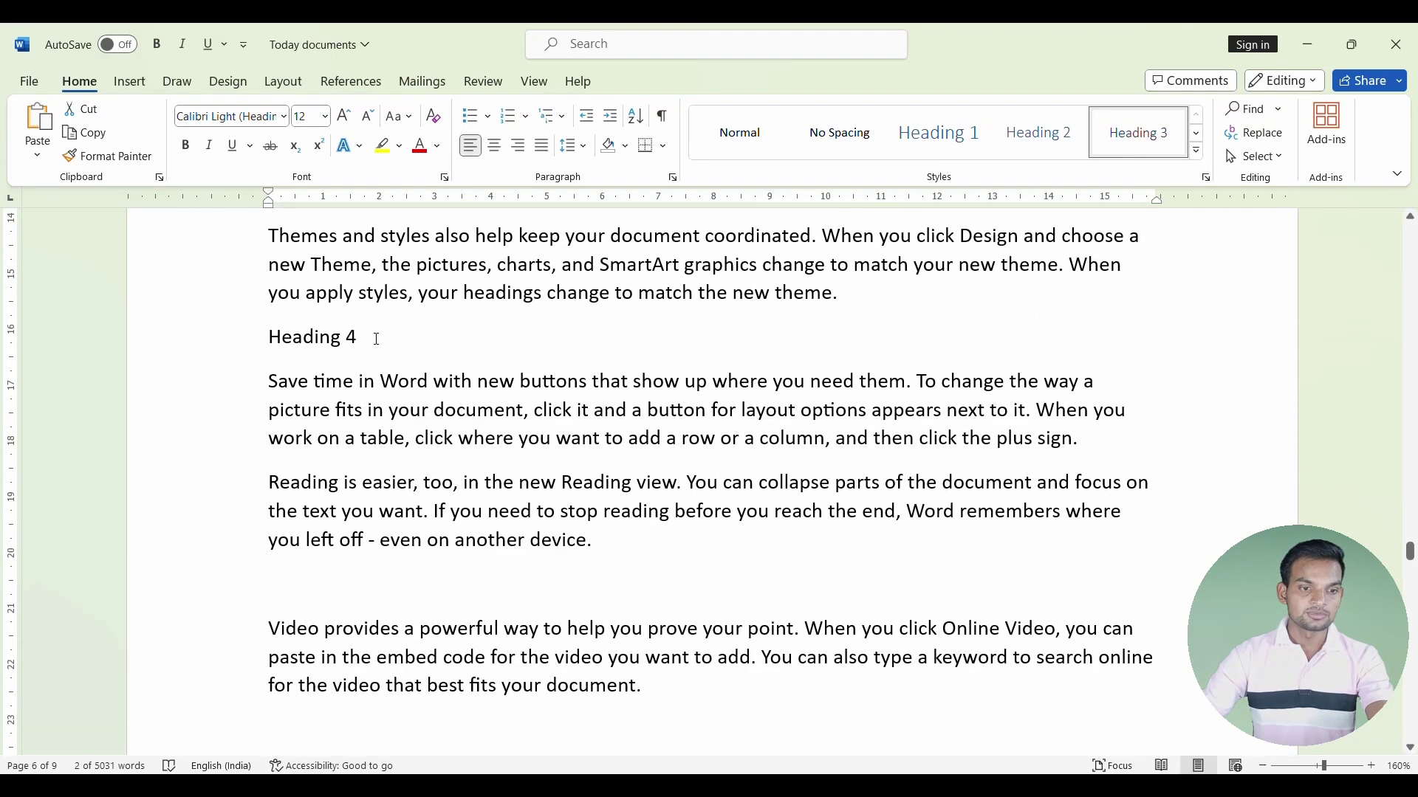
left_click_drag(377, 339, 268, 340)
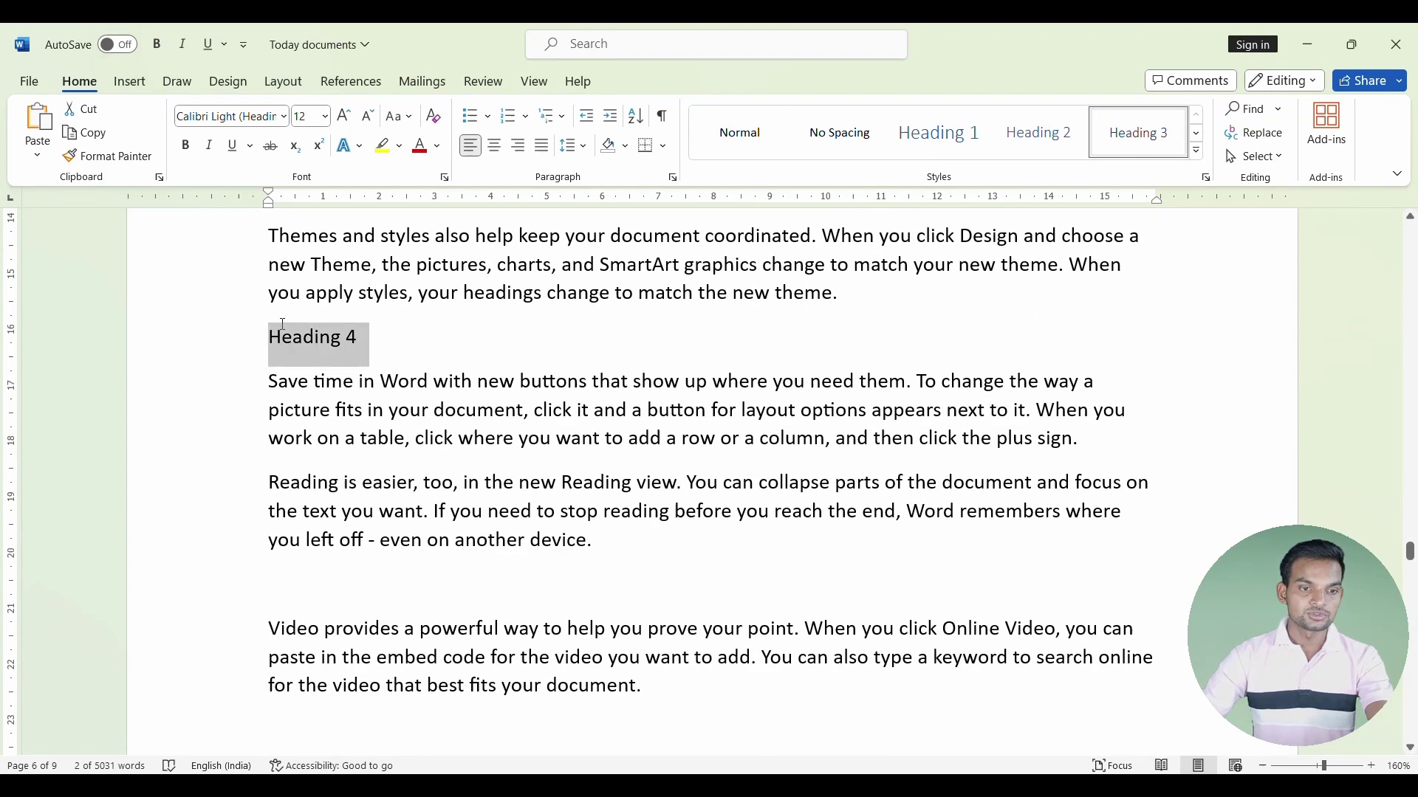
left_click(1195, 153)
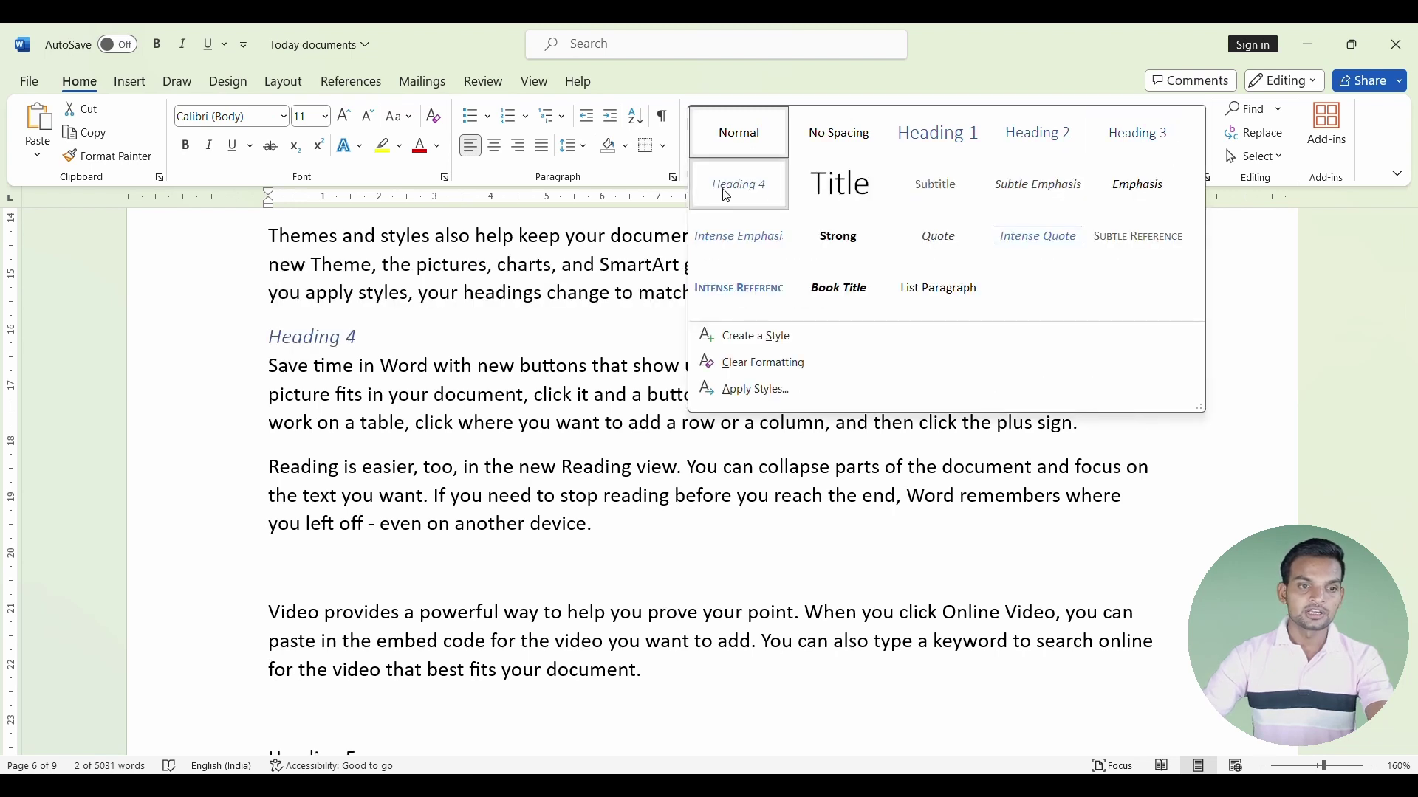
left_click(726, 195)
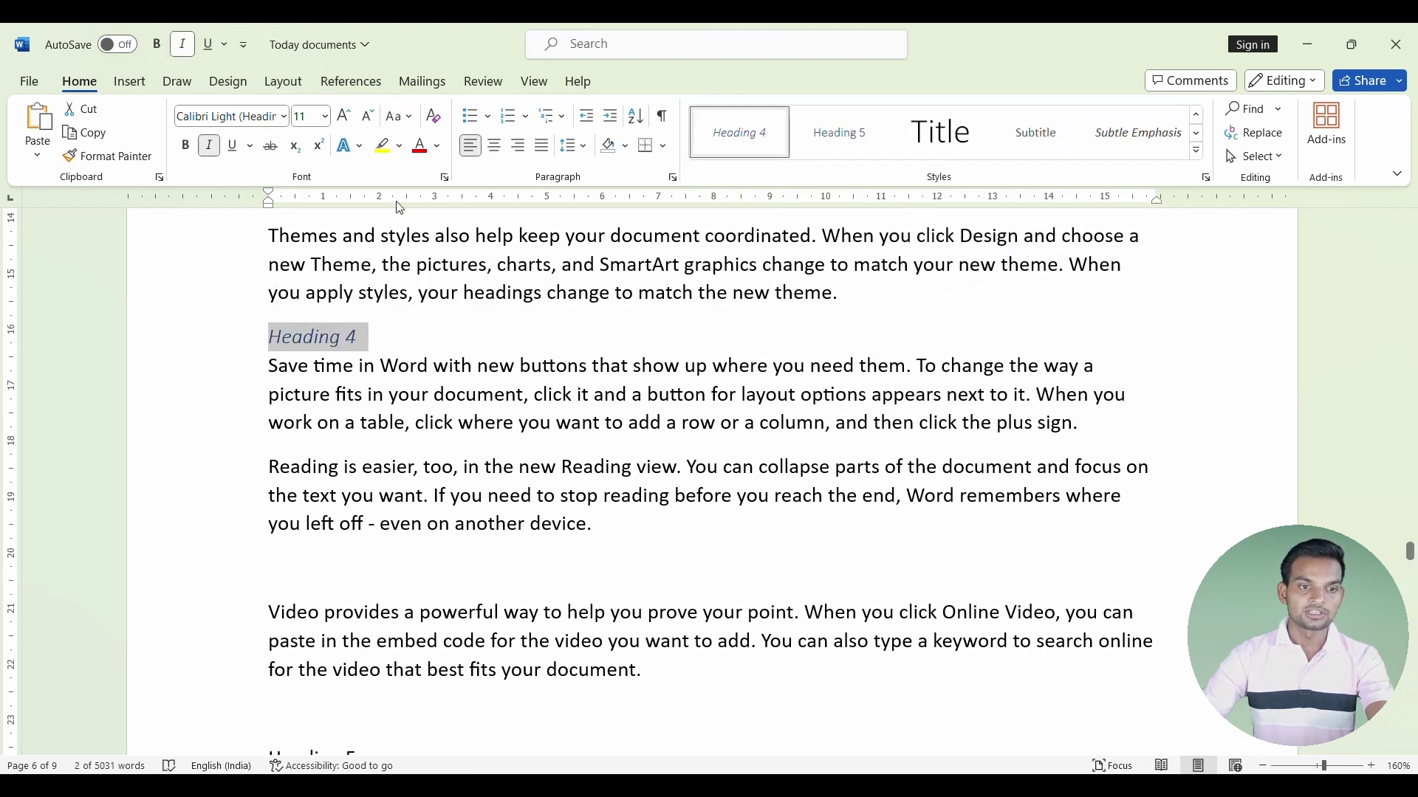
left_click(209, 145)
scroll(395, 395, "down", 5)
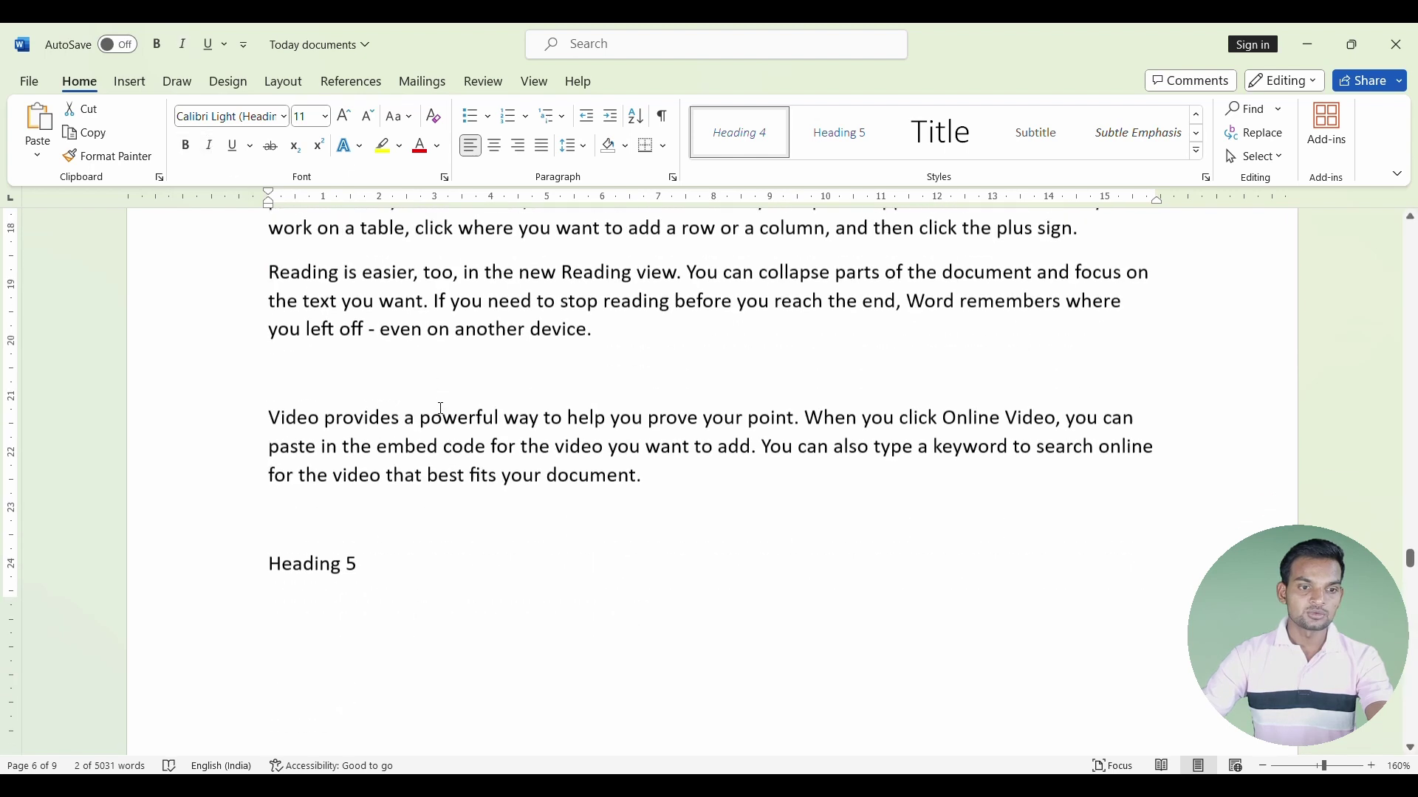
left_click_drag(371, 325, 267, 336)
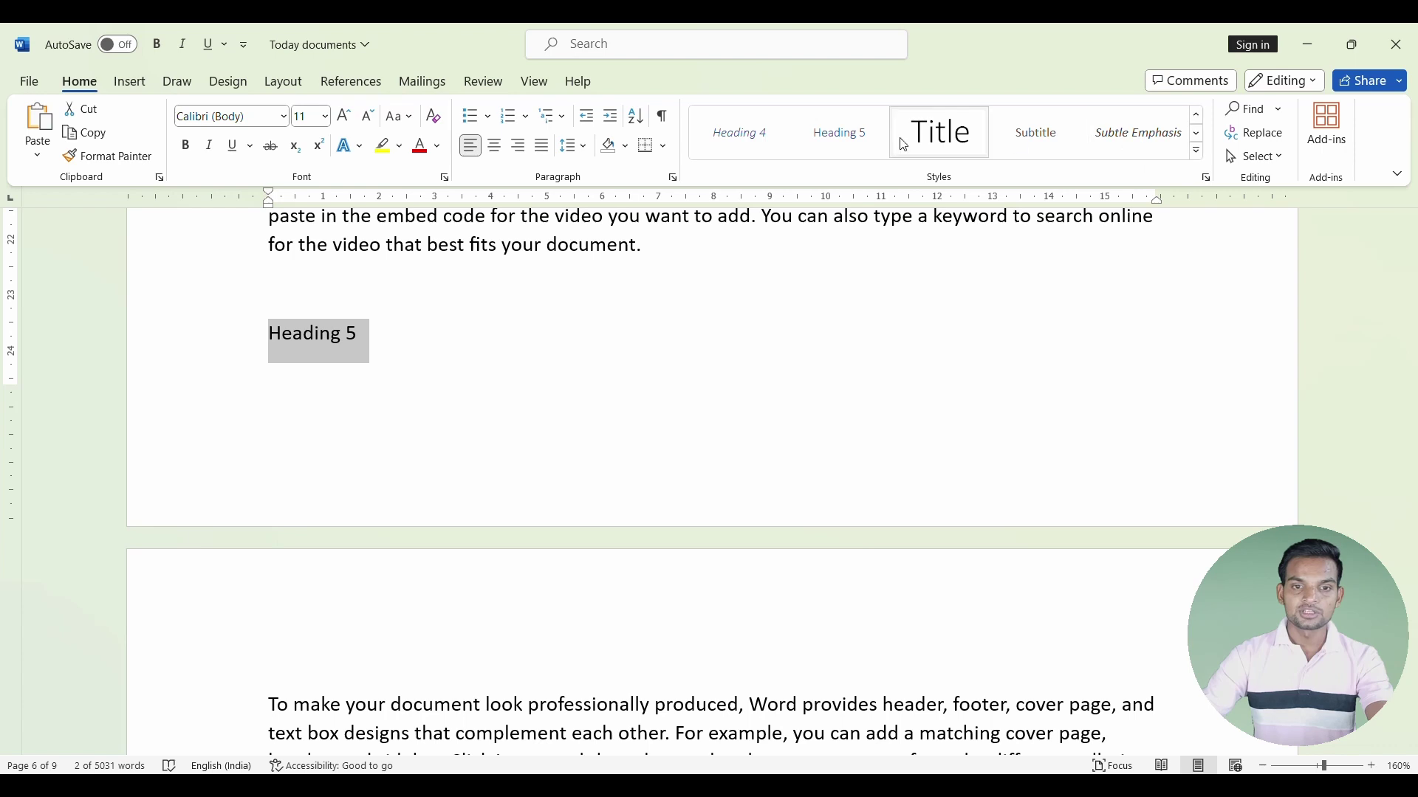
left_click(871, 141)
scroll(517, 387, "down", 3)
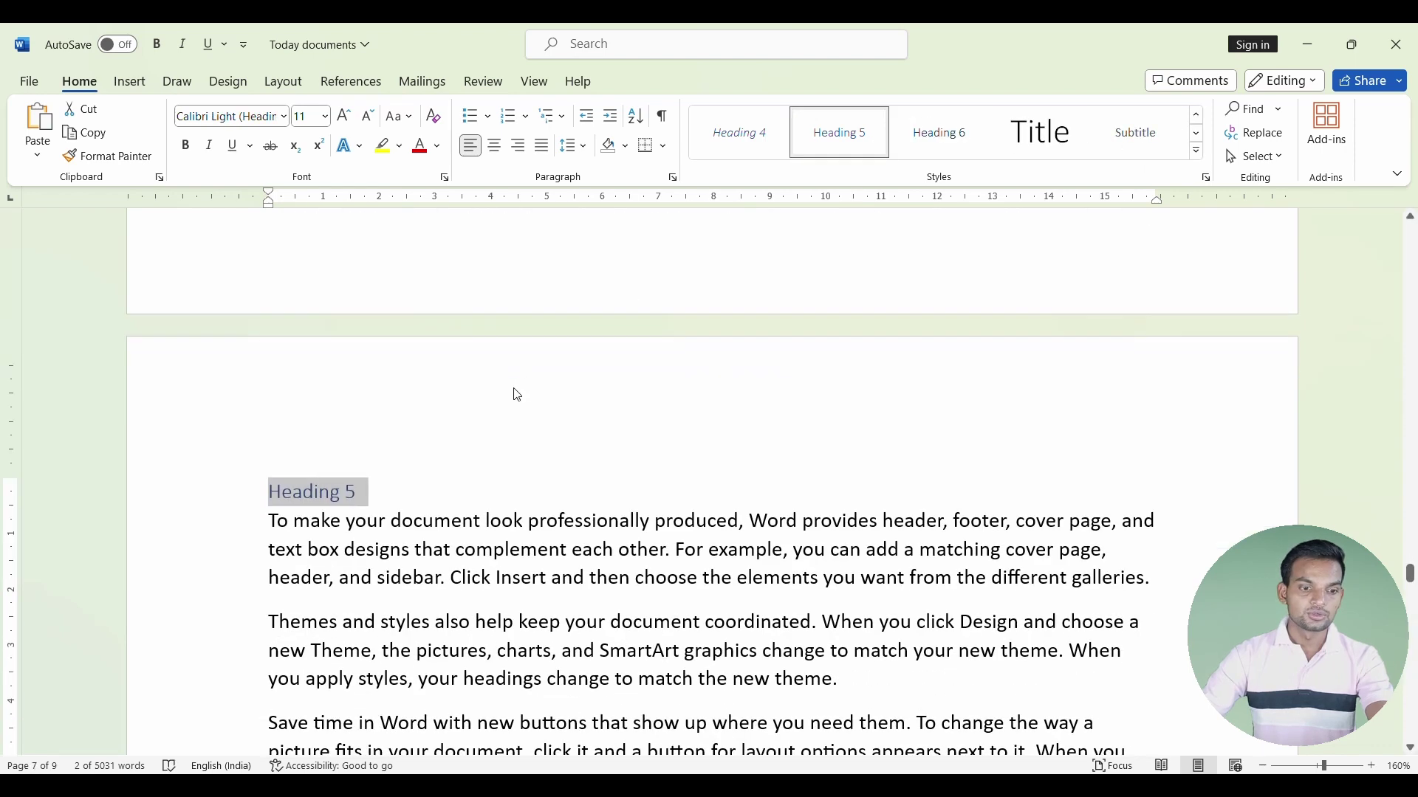
scroll(480, 380, "down", 4)
scroll(453, 374, "down", 2)
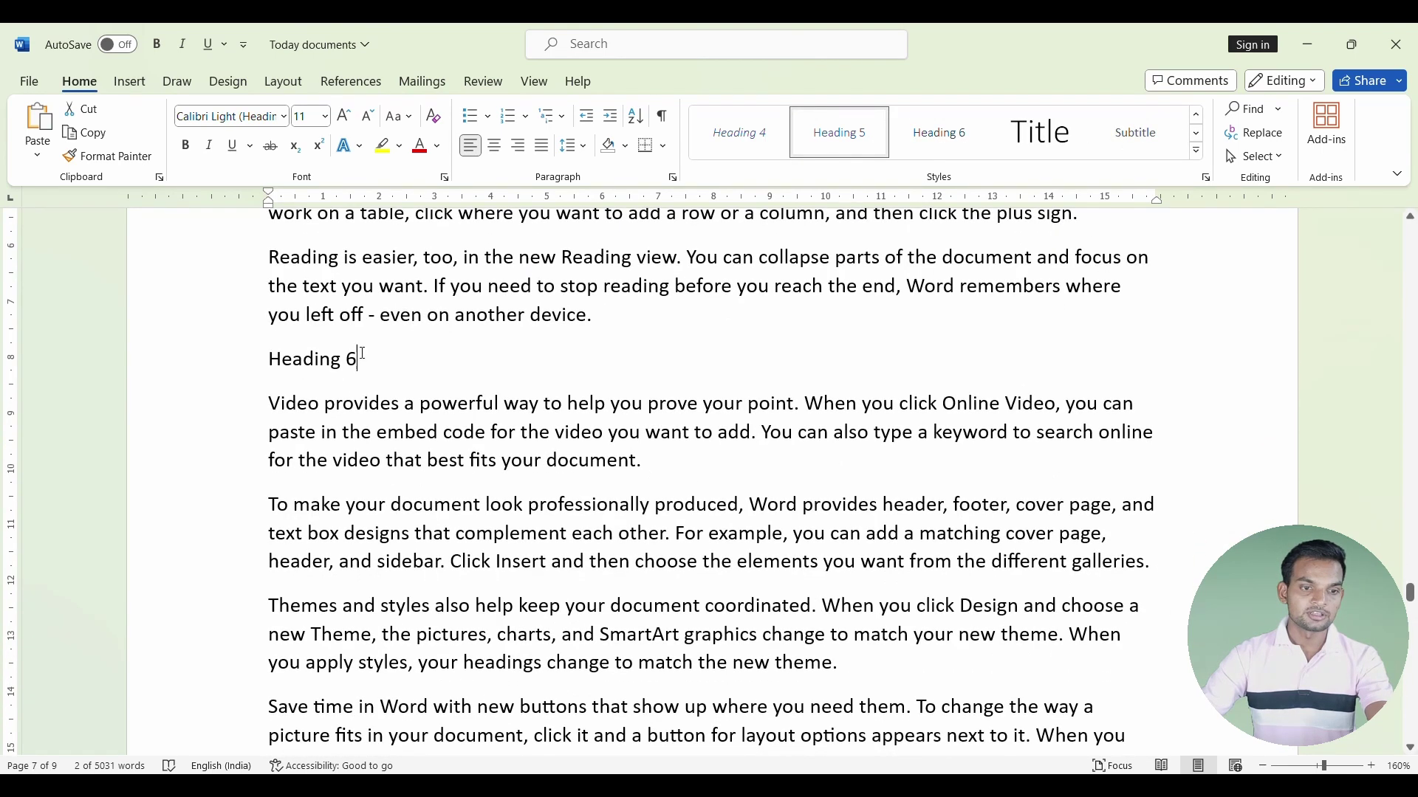
left_click_drag(362, 354, 267, 361)
Apply Heading 6 to its line, then return to page 1 and open its header.
left_click(962, 129)
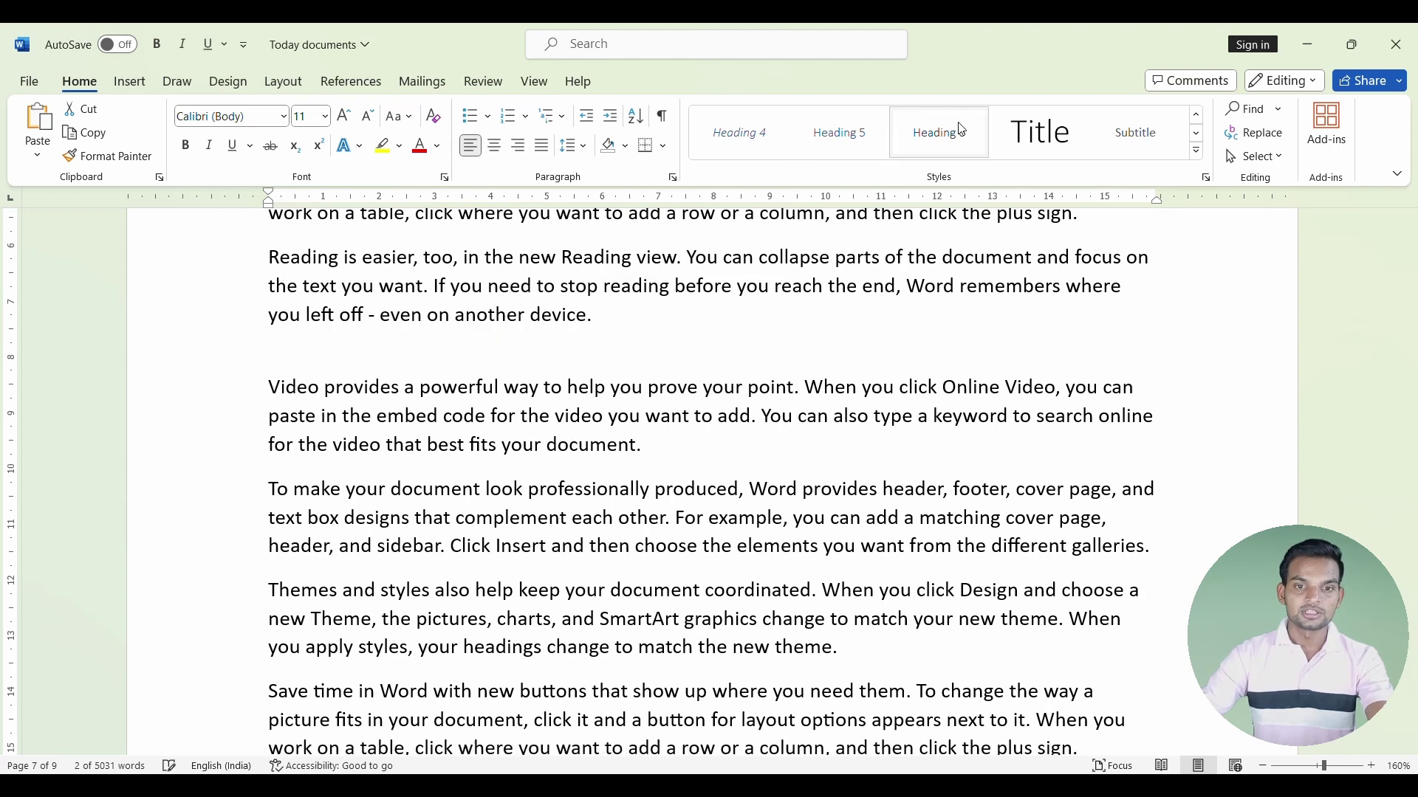
left_click(595, 315)
scroll(681, 323, "up", 2)
scroll(680, 324, "up", 4)
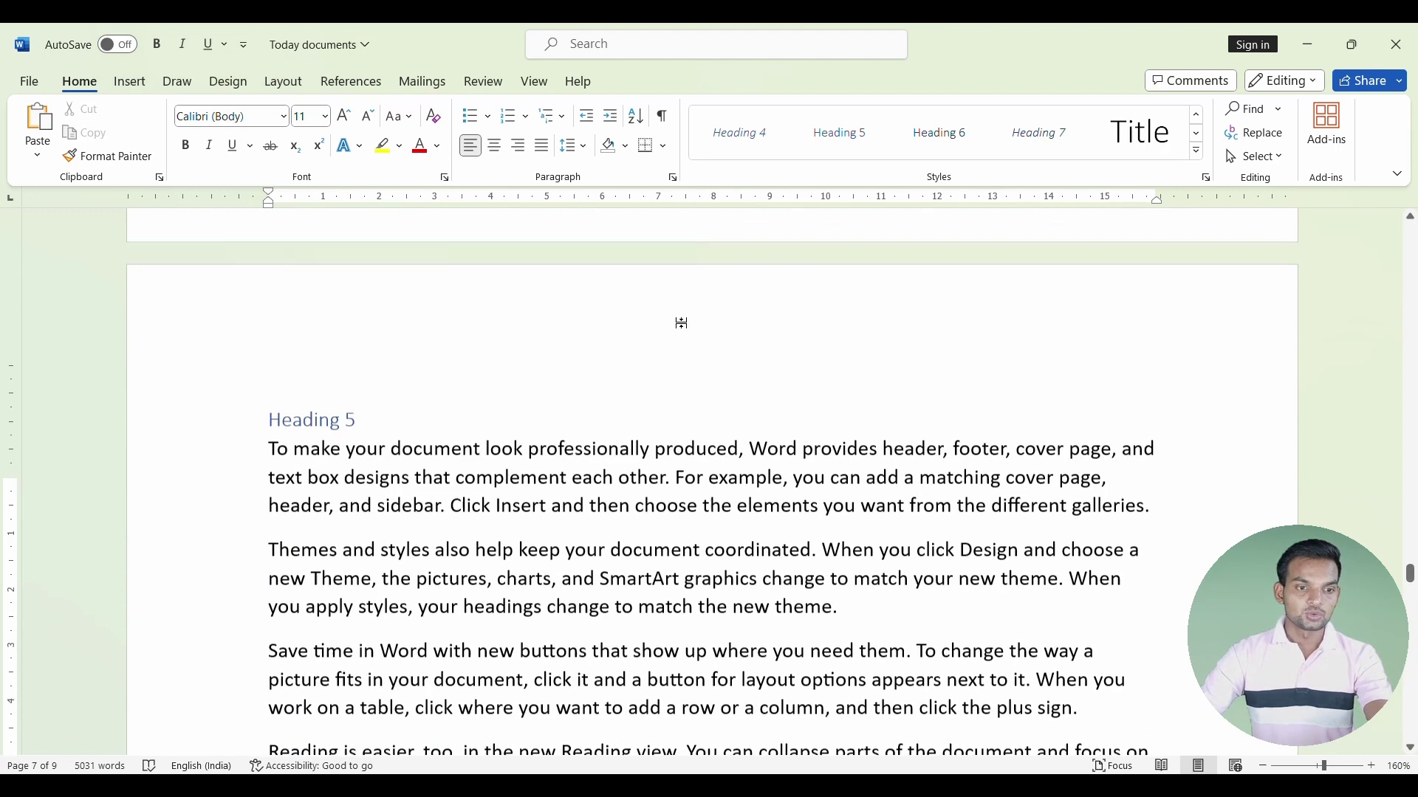
scroll(681, 323, "up", 6)
scroll(681, 319, "up", 6)
scroll(683, 317, "up", 2)
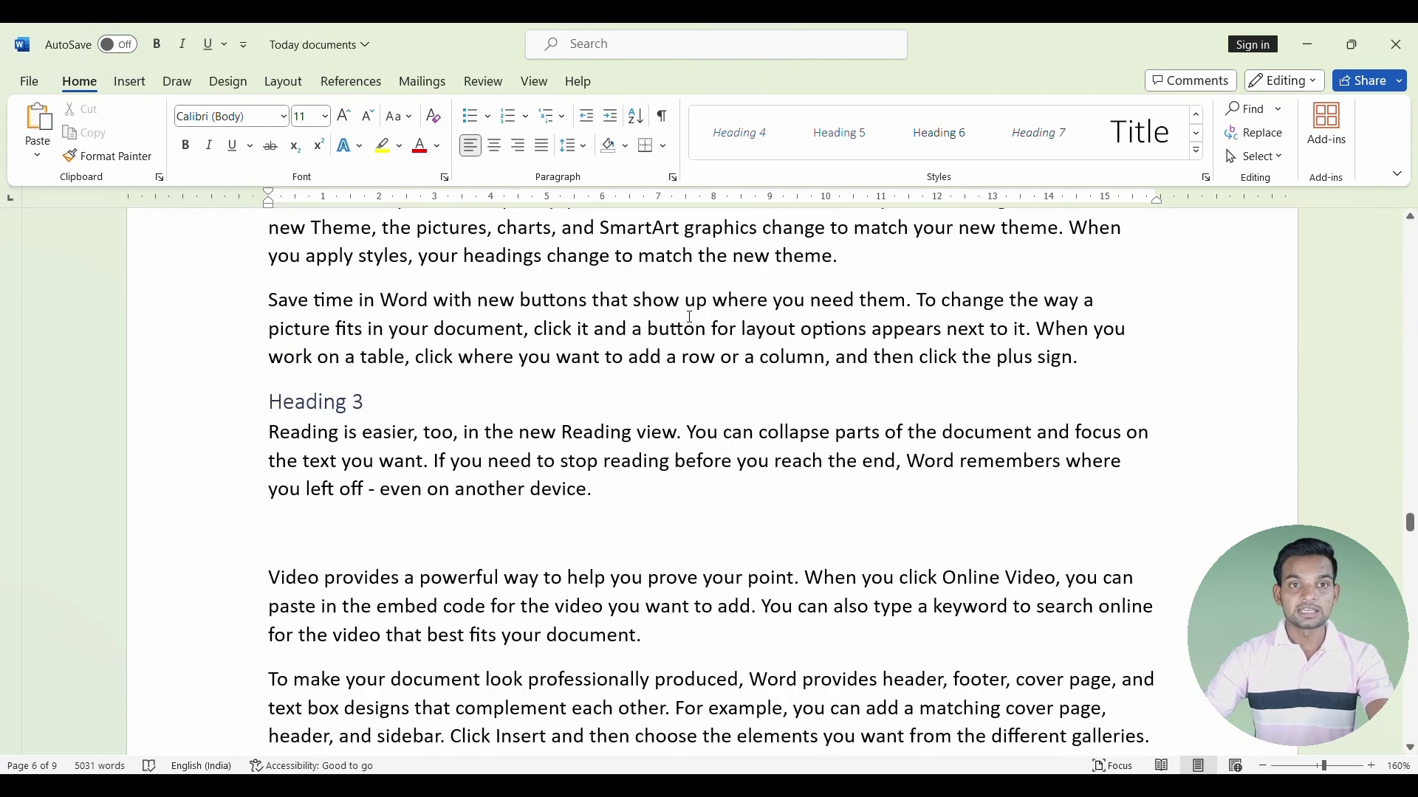
scroll(690, 317, "up", 5)
scroll(702, 295, "up", 1)
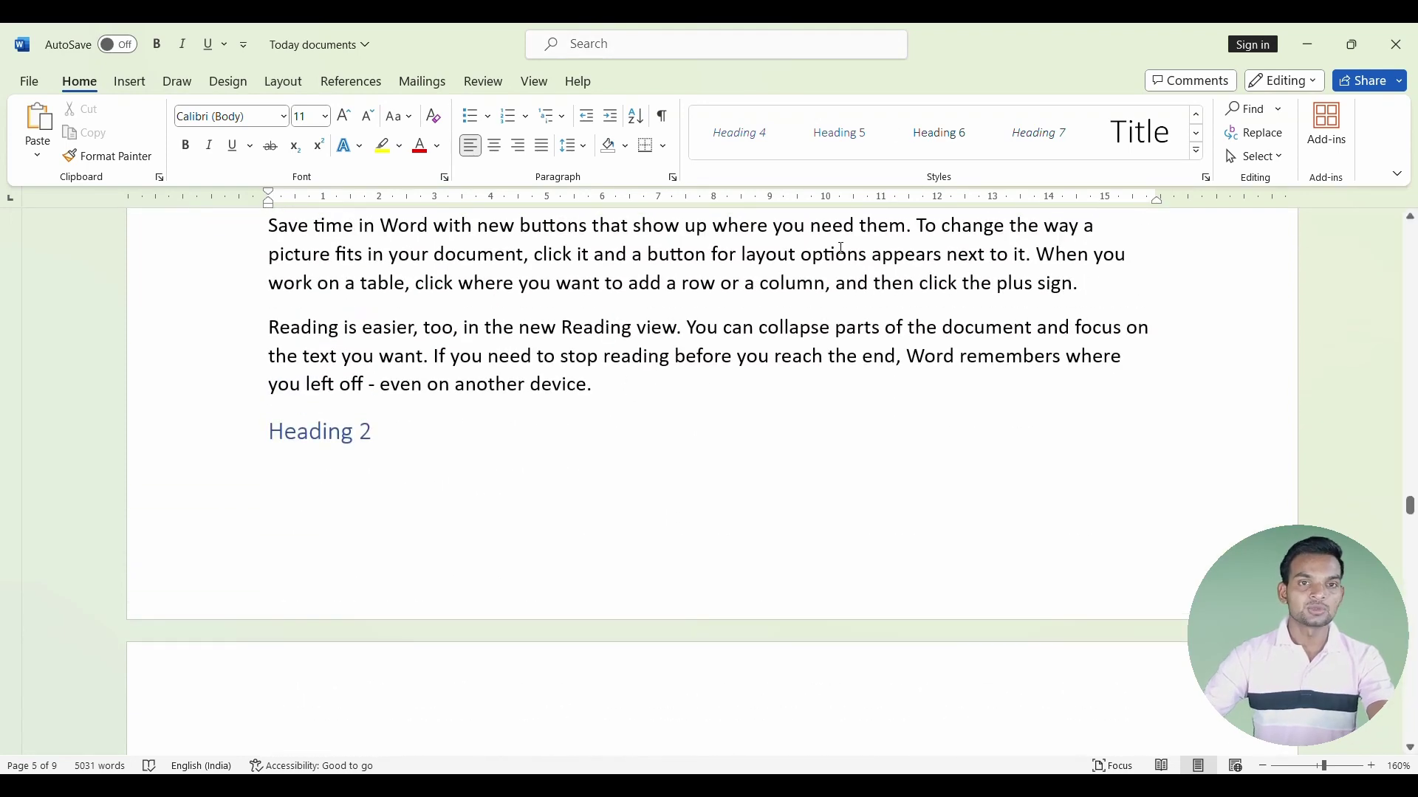
scroll(544, 373, "up", 5)
scroll(517, 384, "up", 5)
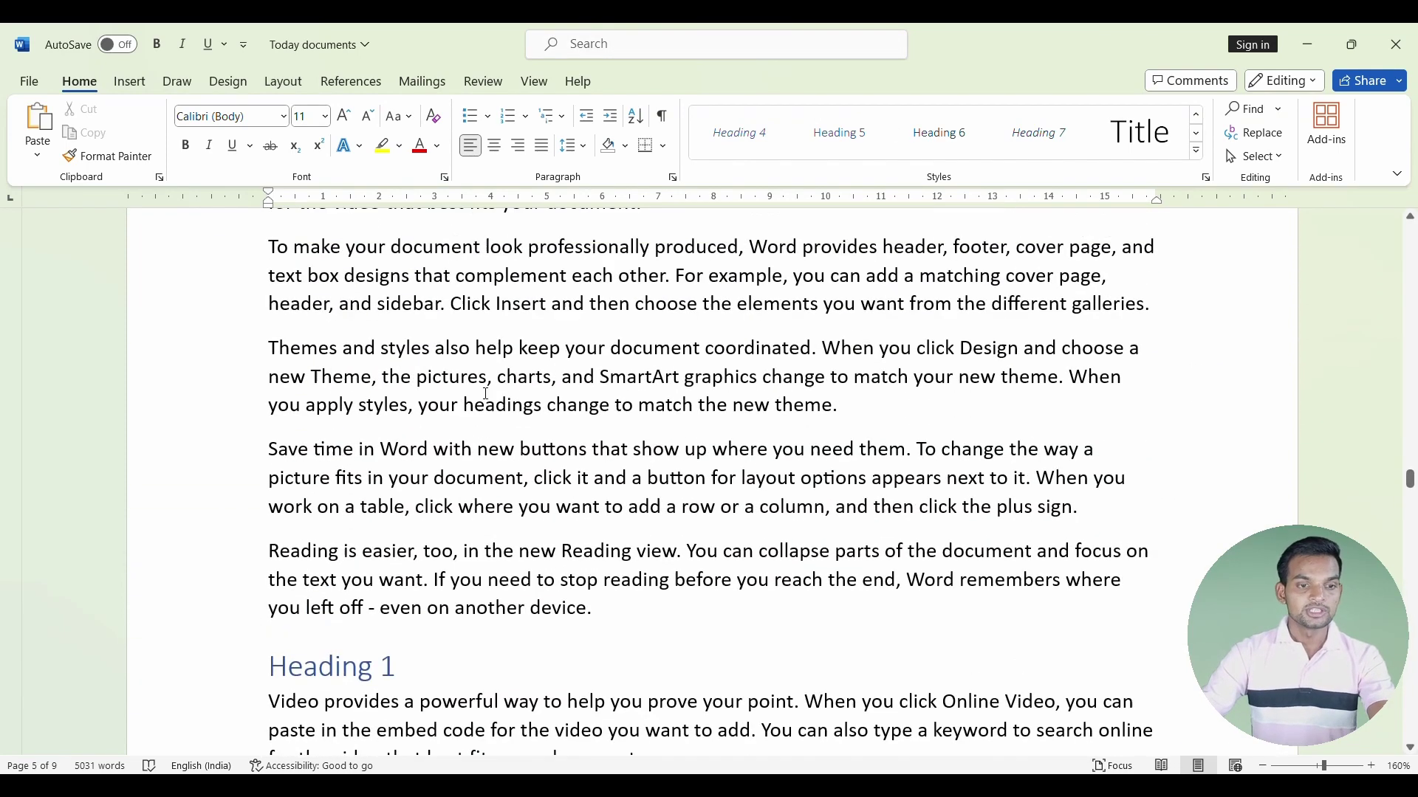
scroll(502, 387, "down", 1)
scroll(486, 393, "down", 4)
scroll(486, 393, "up", 3)
scroll(486, 393, "up", 1)
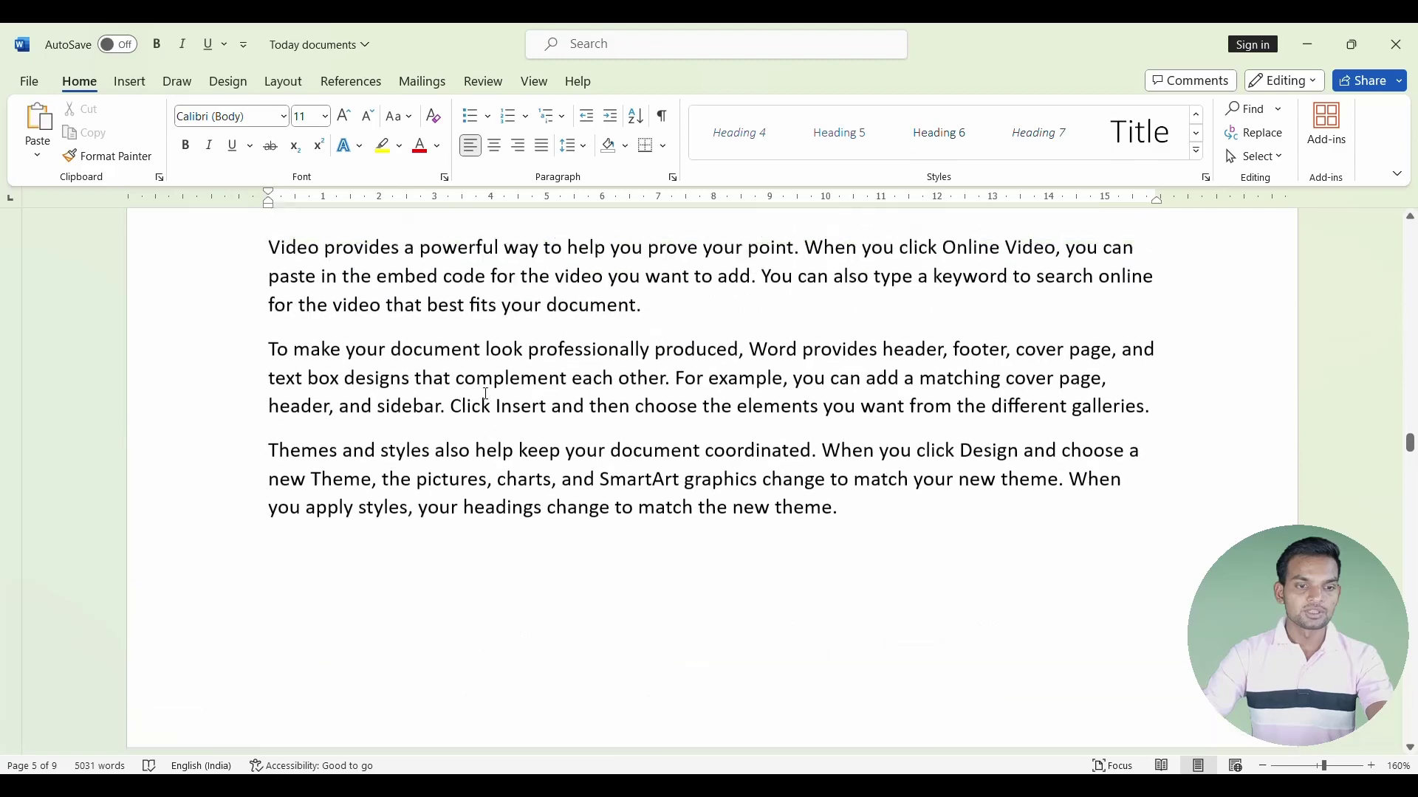
scroll(486, 394, "up", 1)
scroll(486, 393, "up", 2)
scroll(486, 394, "up", 5)
scroll(443, 429, "up", 5)
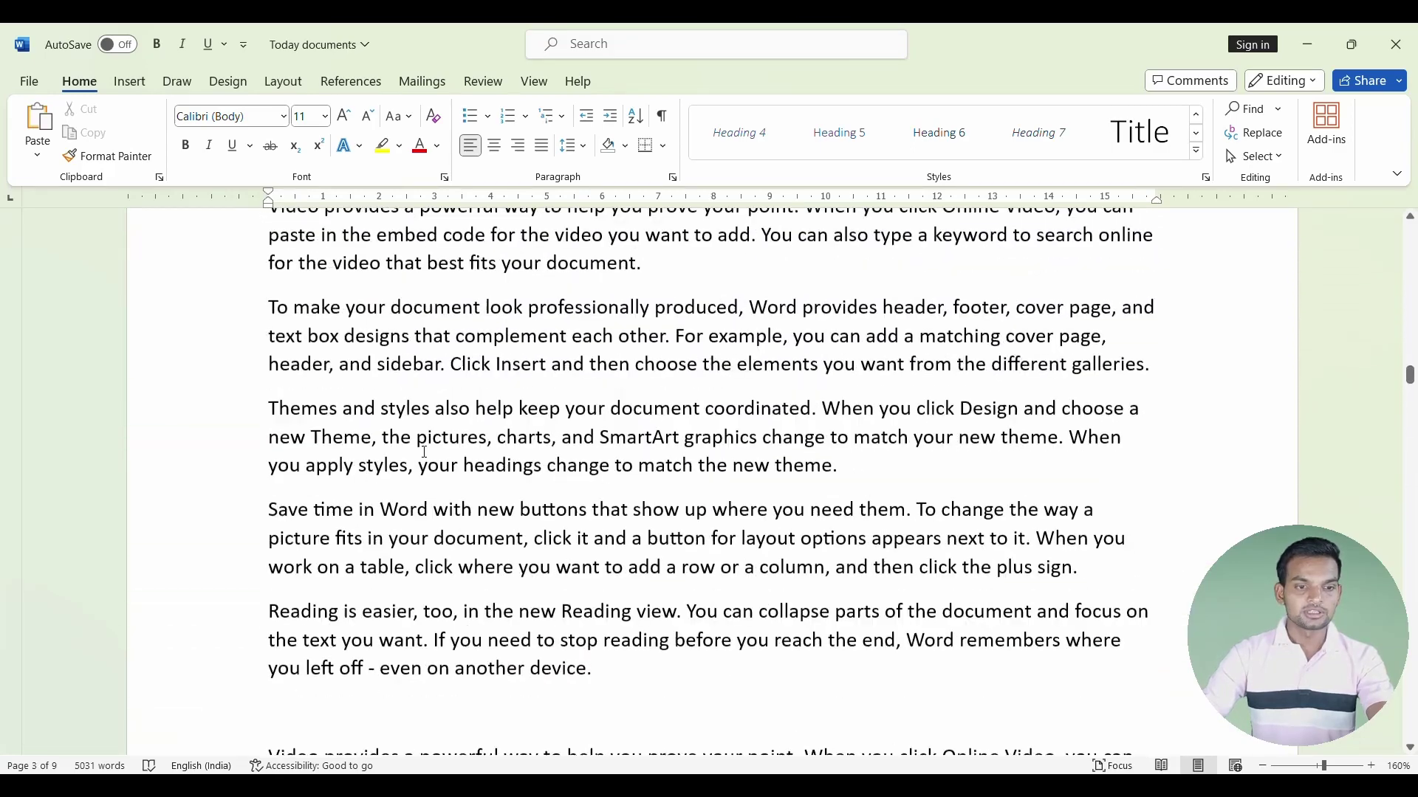
scroll(443, 428, "up", 5)
scroll(425, 452, "up", 5)
scroll(424, 452, "up", 5)
scroll(425, 452, "up", 5)
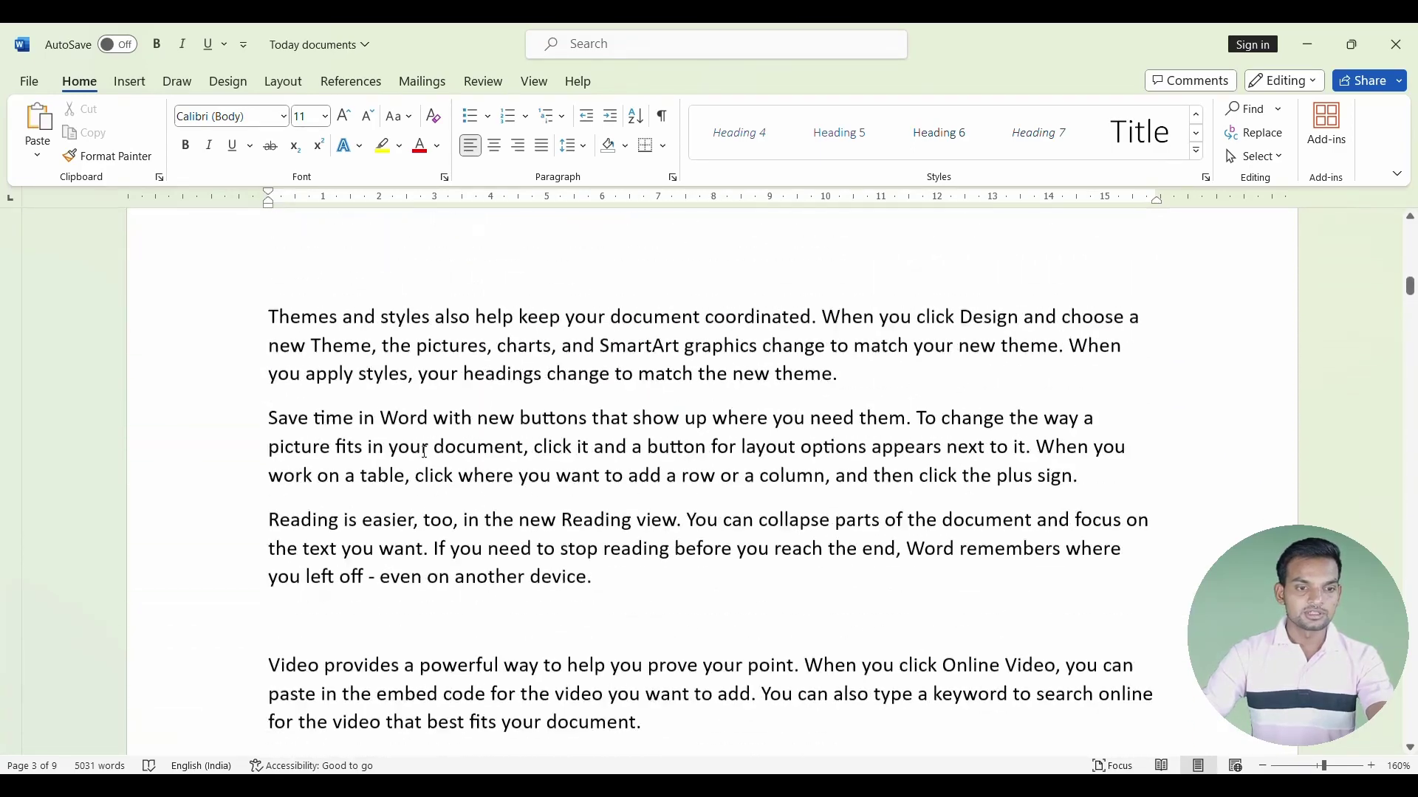
scroll(425, 451, "up", 5)
scroll(424, 452, "up", 5)
scroll(425, 452, "up", 5)
scroll(425, 452, "up", 3)
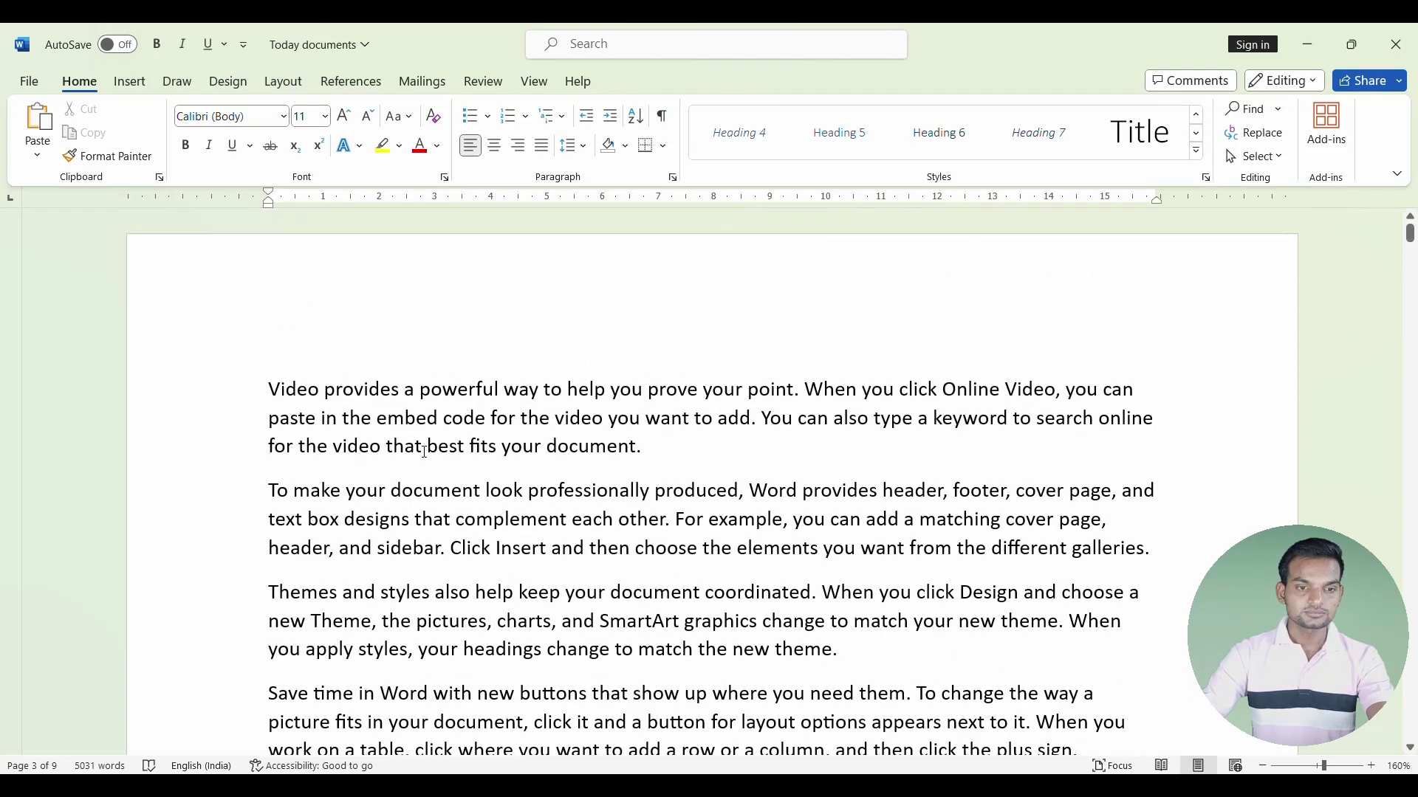
double_click(322, 348)
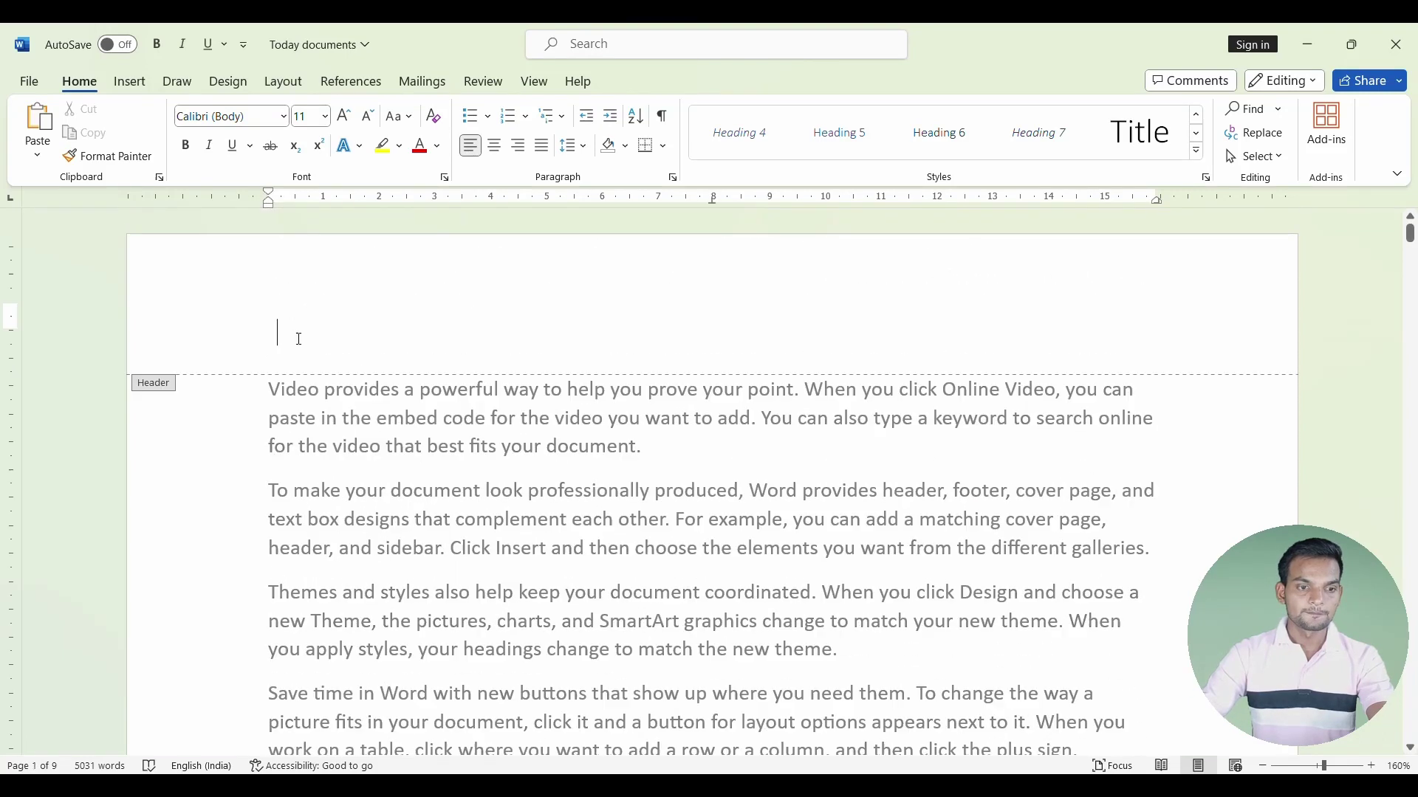
Close the header and type a 'Heading list' title on a new top line, with a line below.
double_click(286, 393)
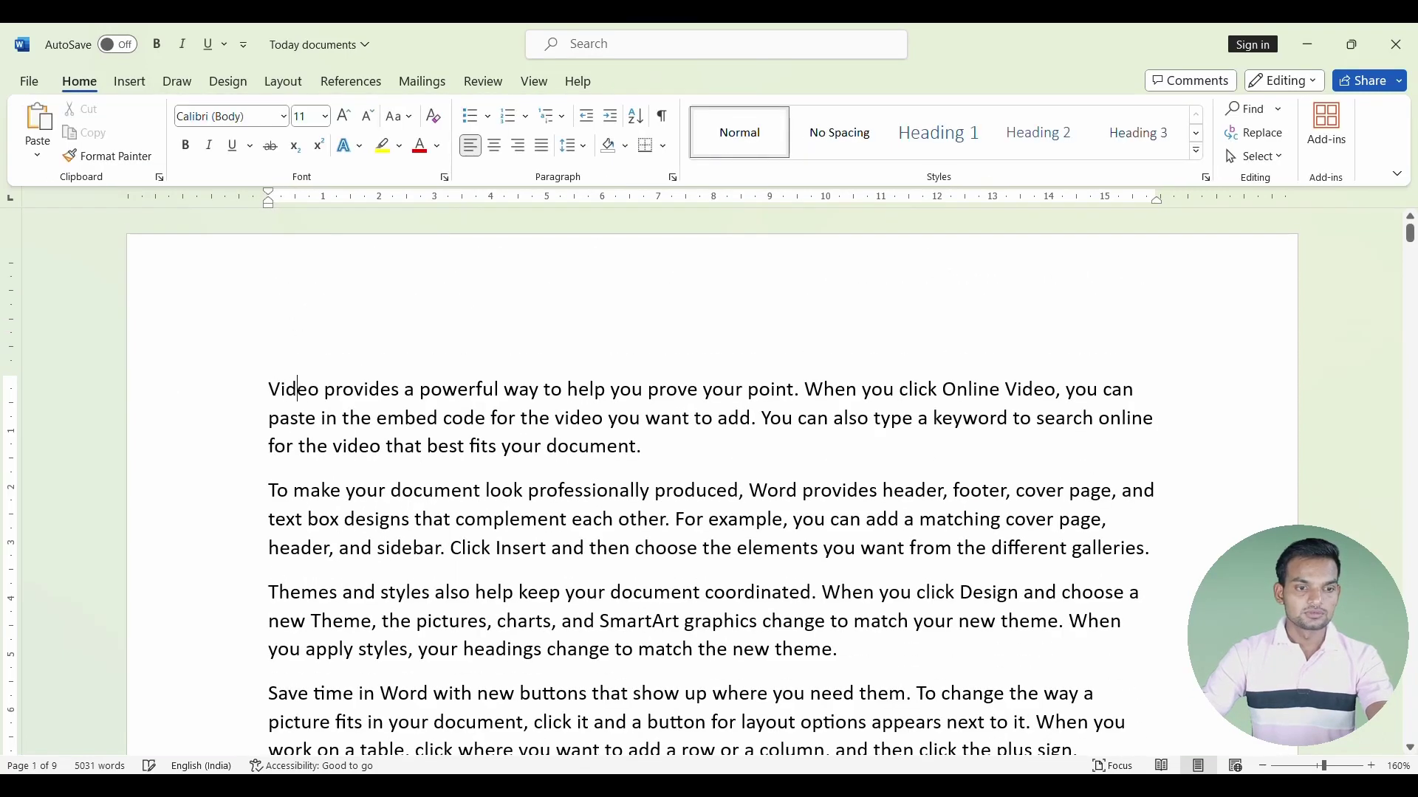
key("Return")
key("Return")
key("Return")
left_click(298, 322)
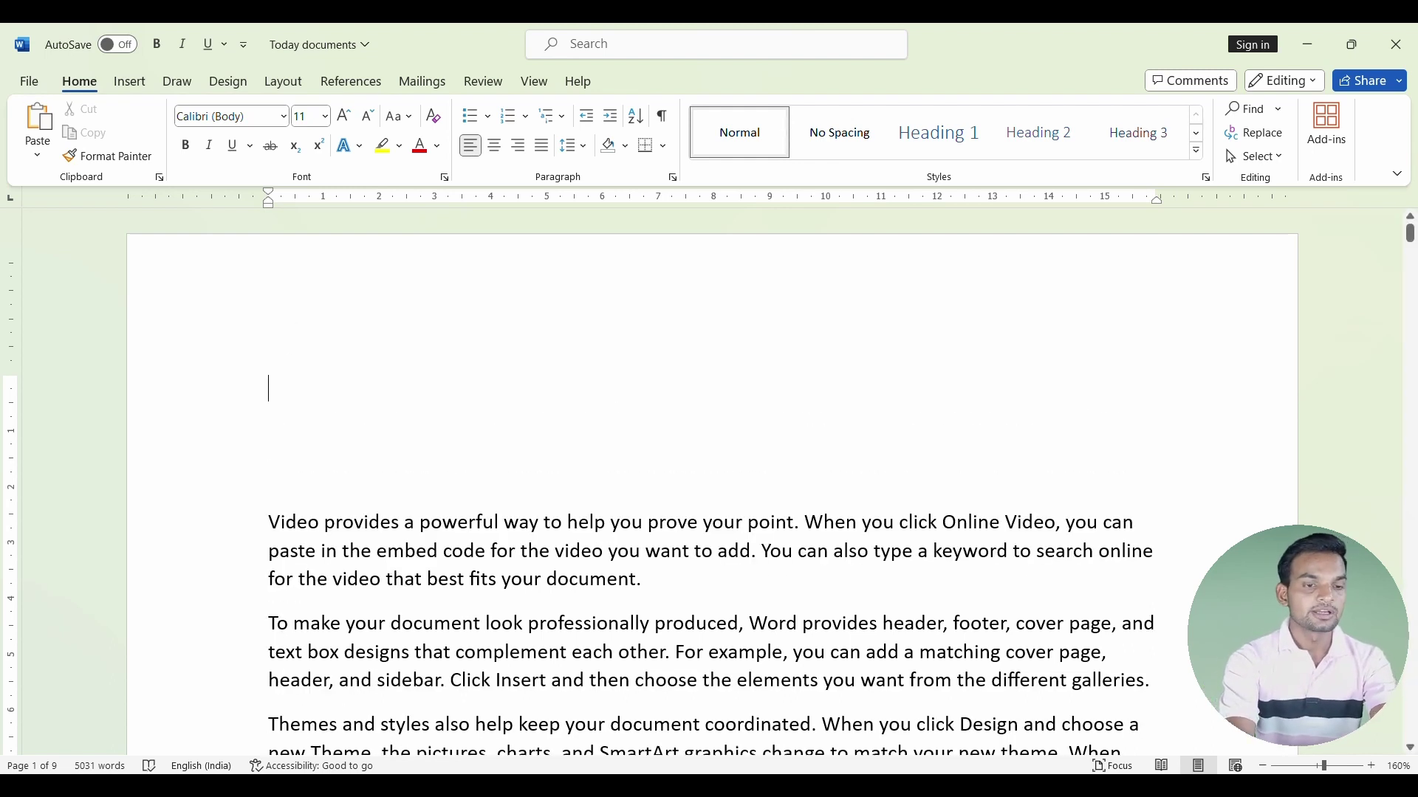
type("Head")
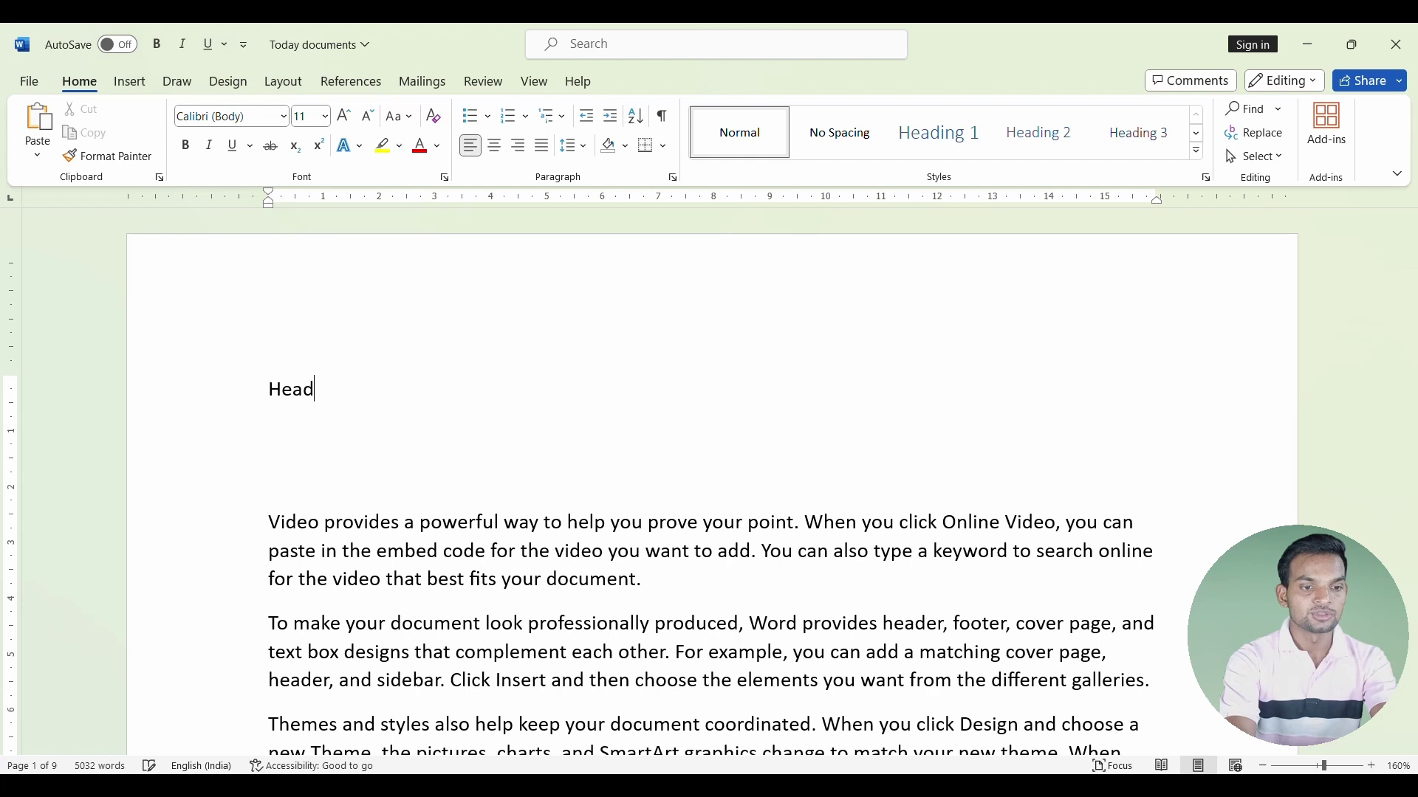
type("ing list")
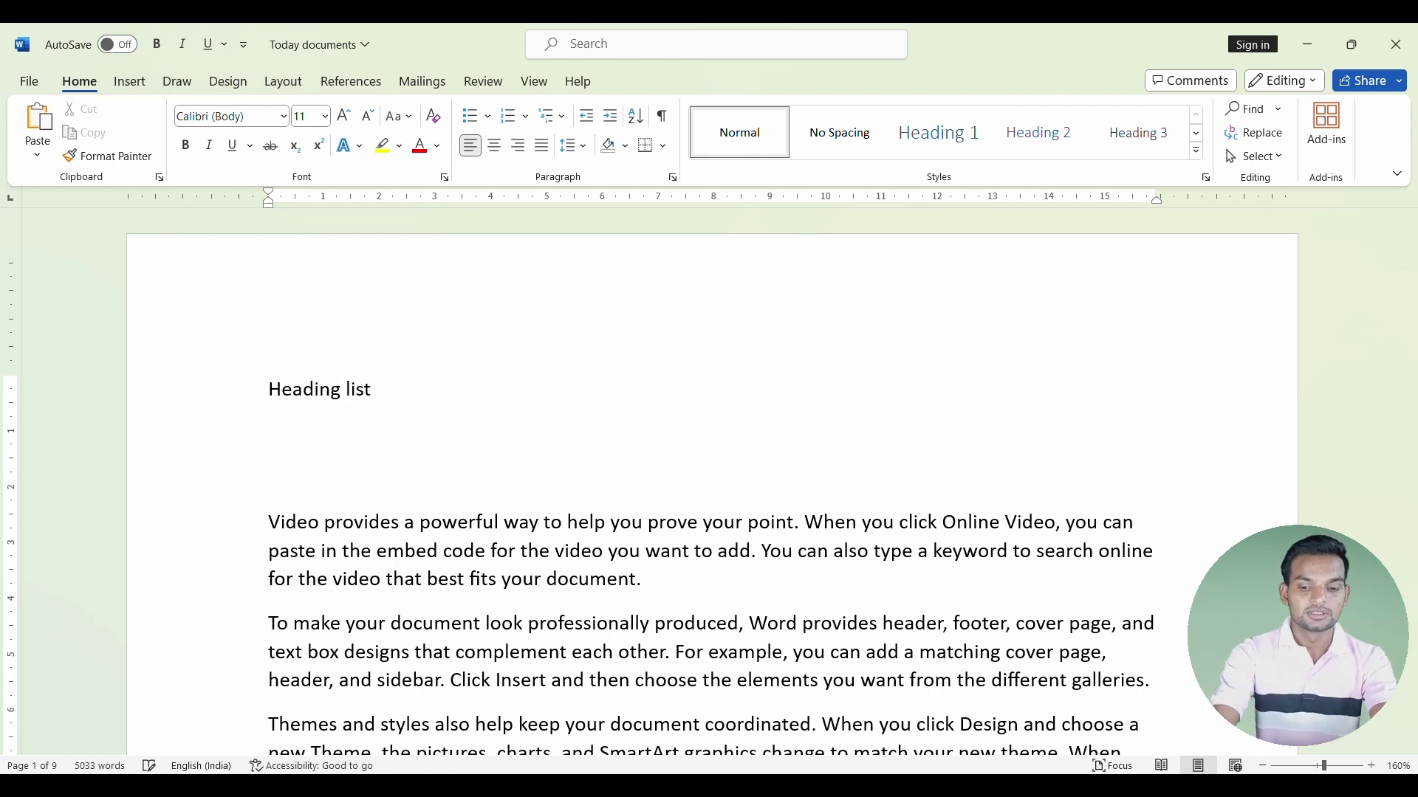
key("Return")
left_click(129, 82)
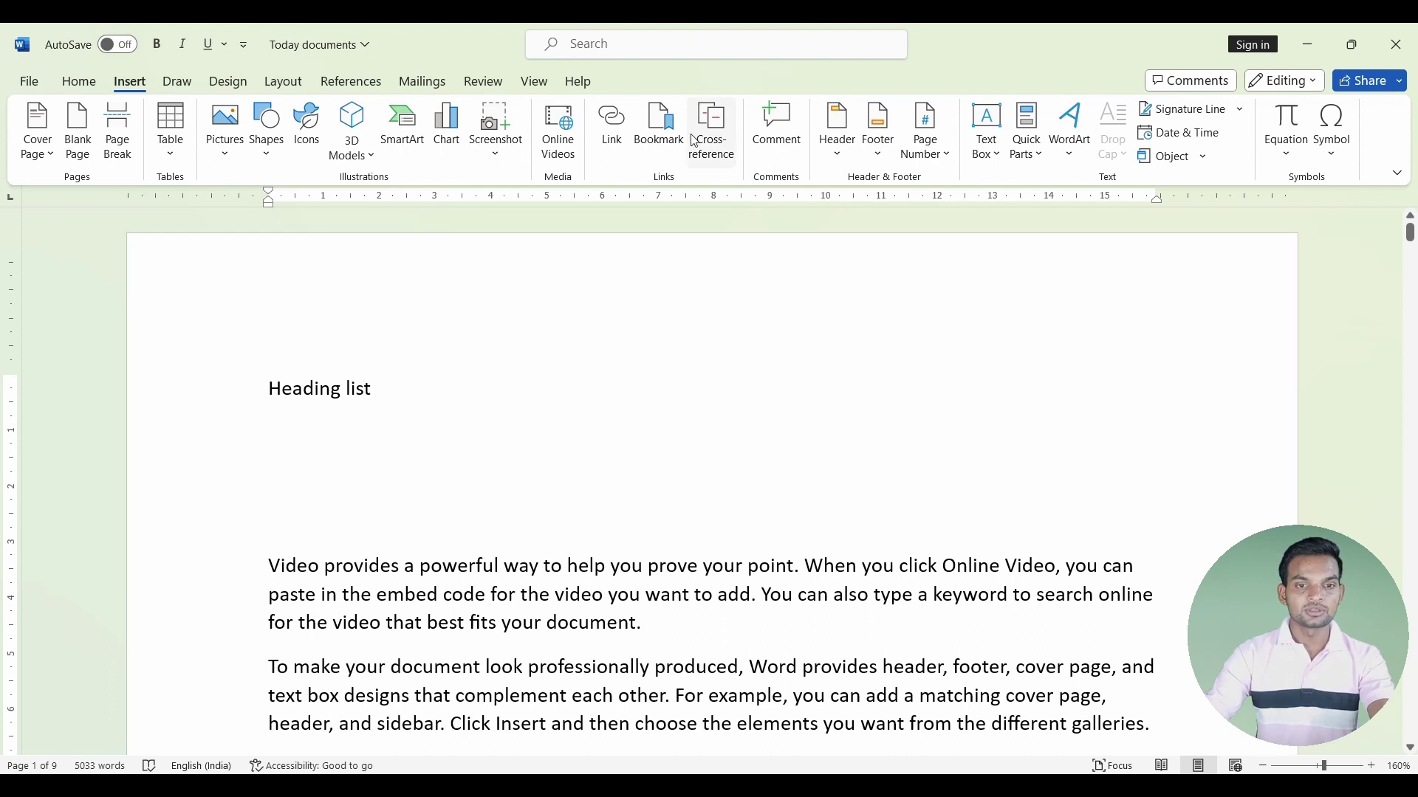
Type 'Heading 1' under Heading list, cancel the Cross-reference dialog, and select that text.
left_click(701, 137)
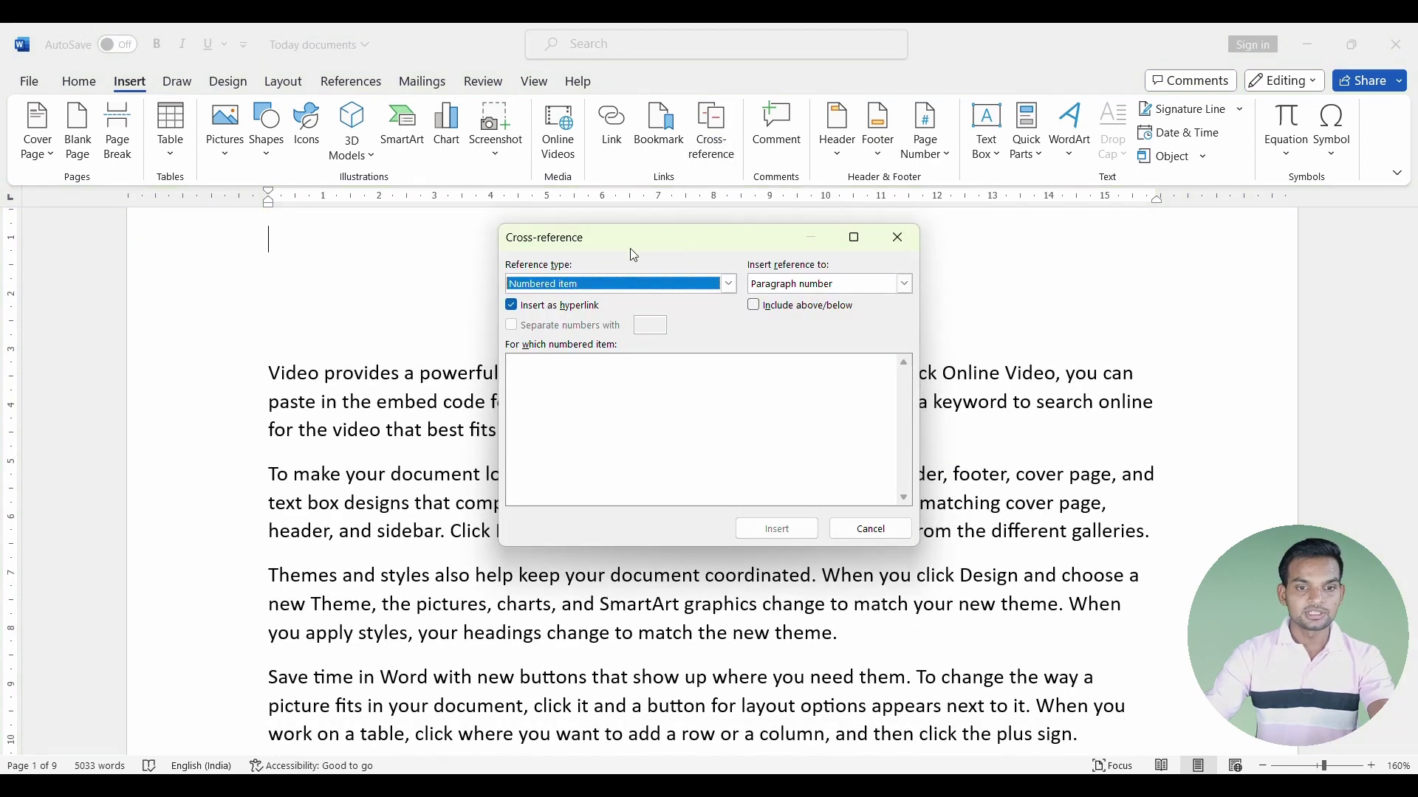
scroll(318, 367, "up", 3)
left_click(302, 431)
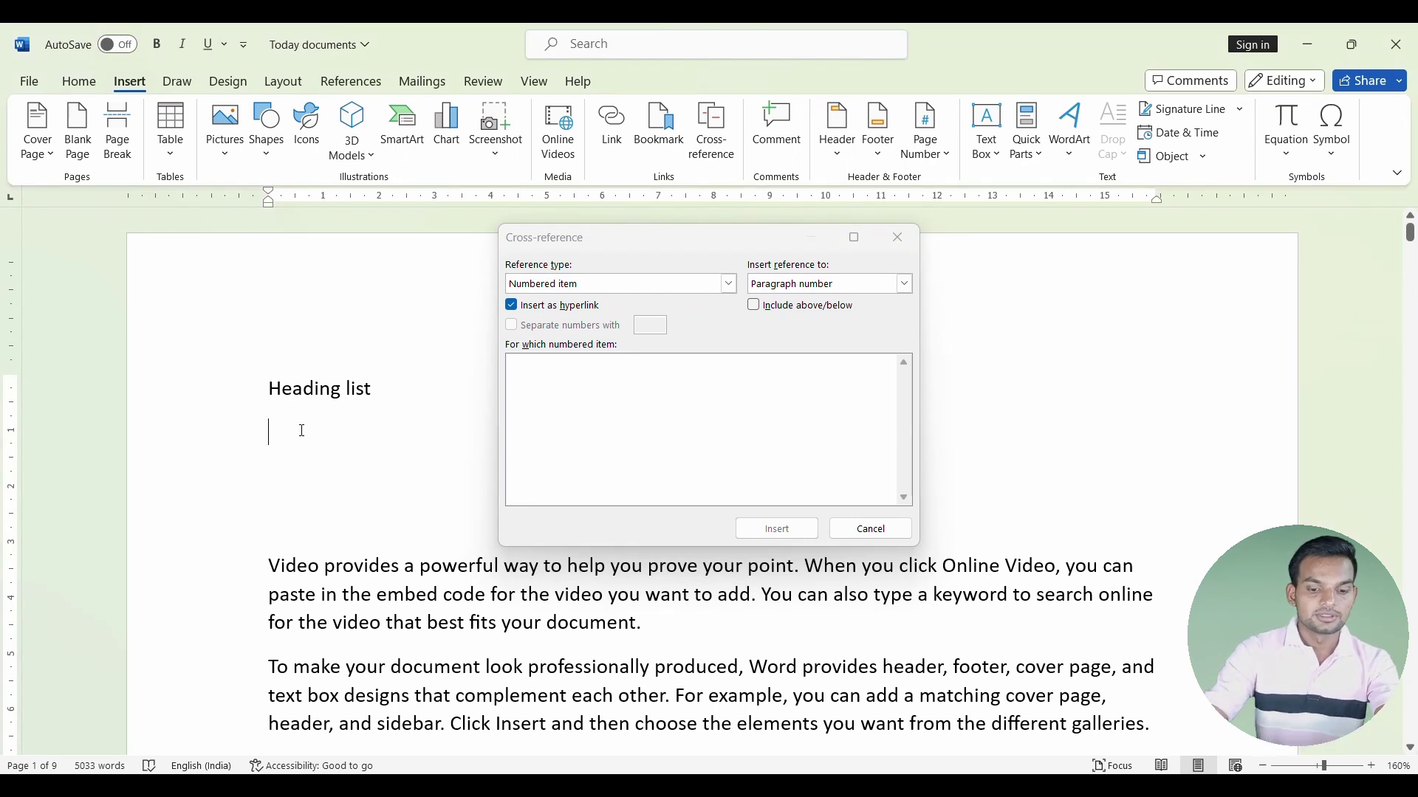
type("Heading 1")
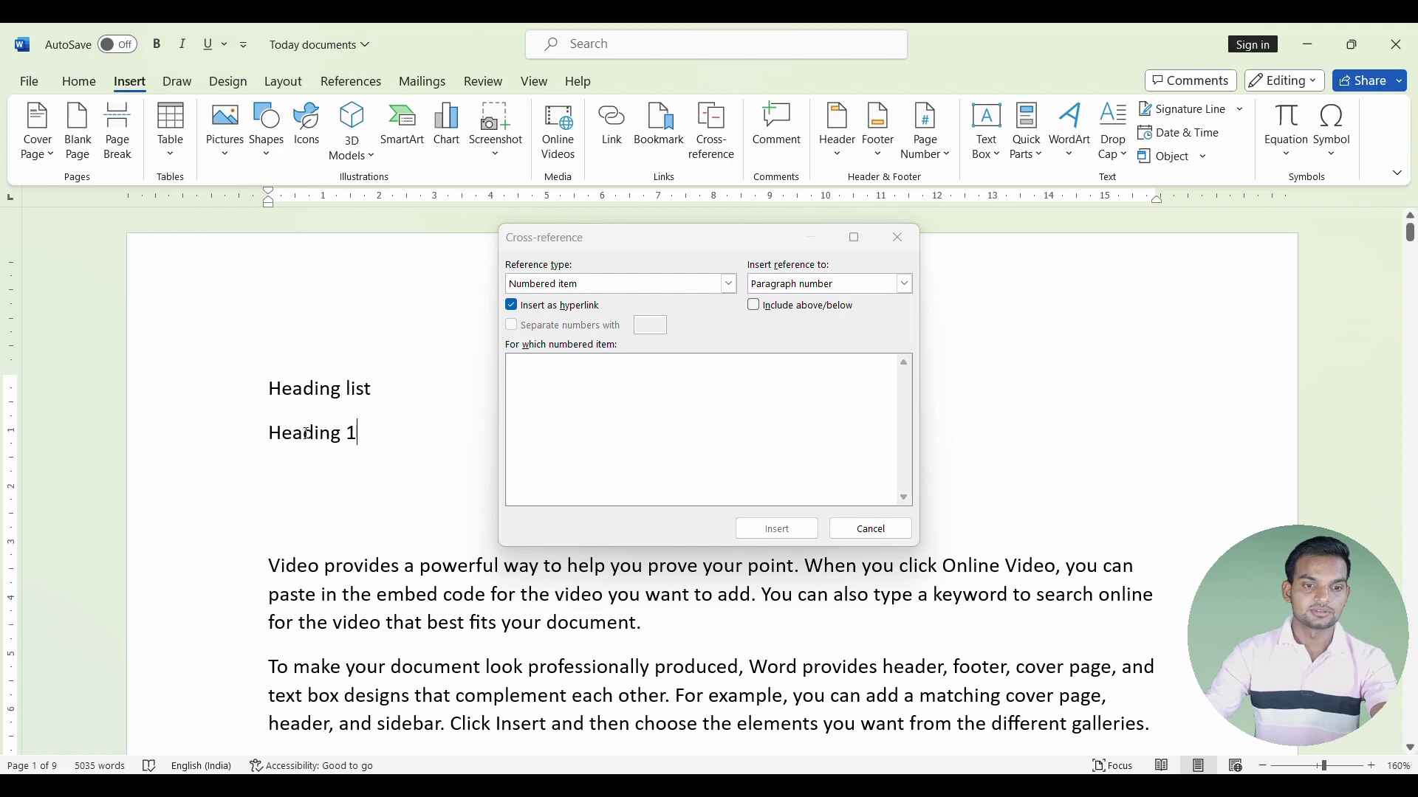
left_click(870, 529)
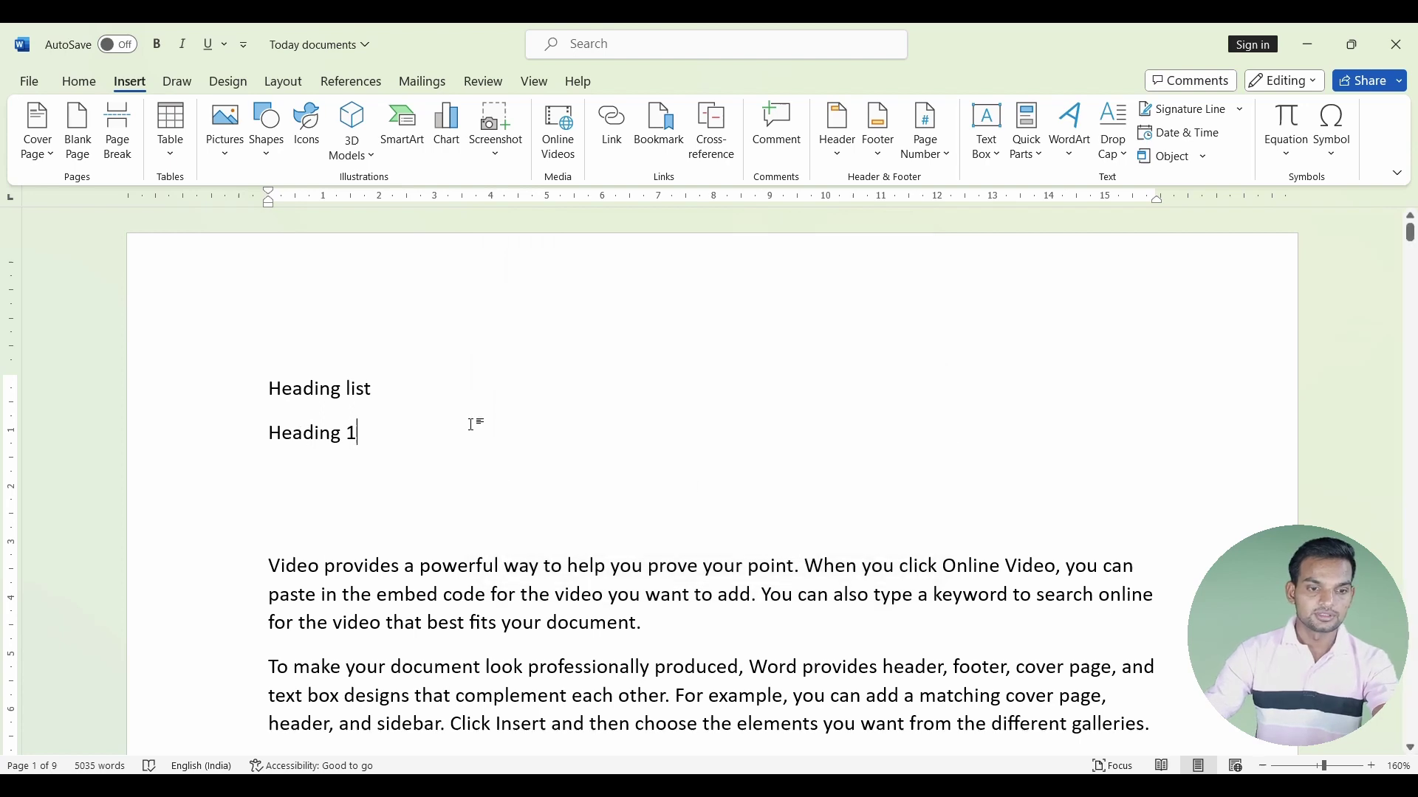
left_click_drag(386, 440, 228, 414)
left_click(380, 443)
left_click_drag(380, 443, 317, 442)
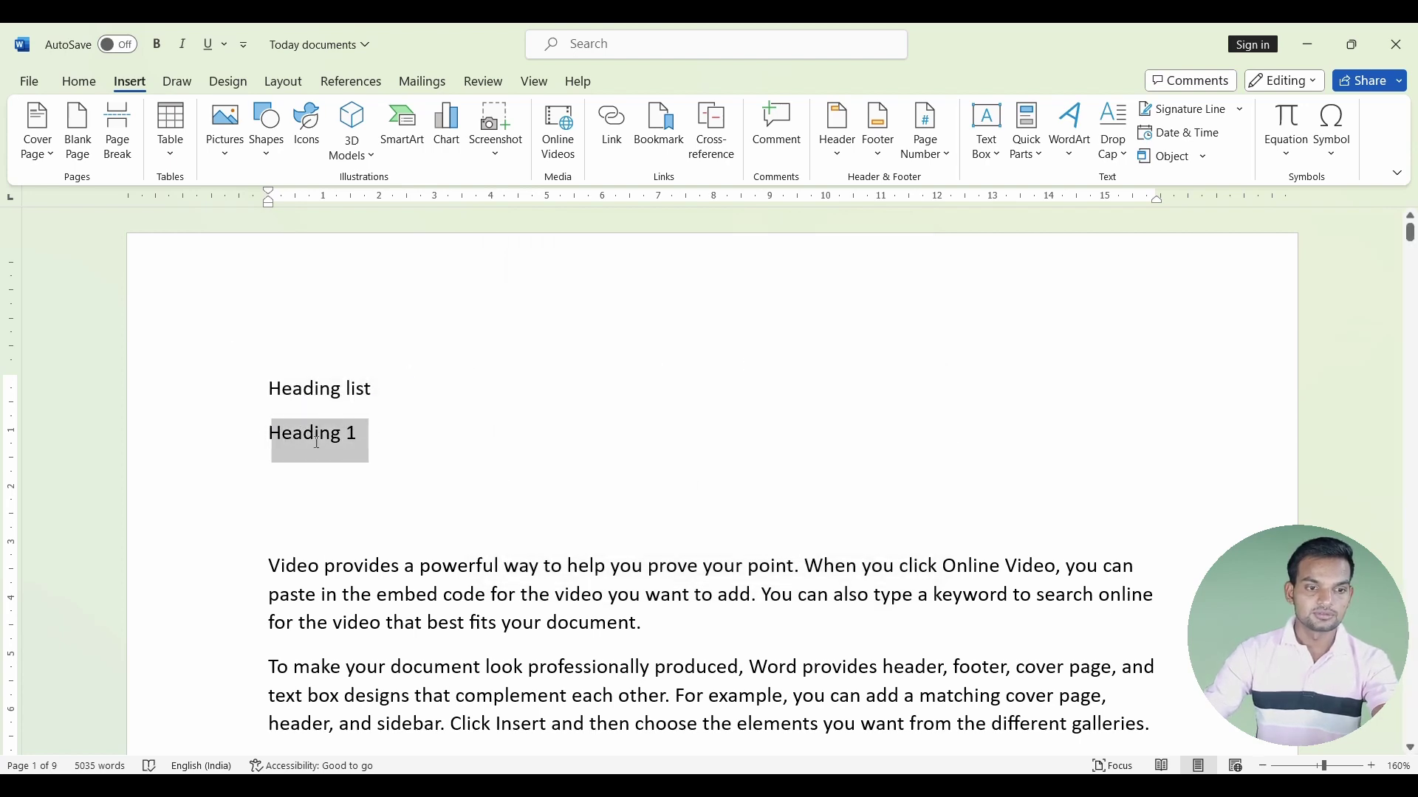
Replace the selected text with a Heading-type cross-reference to Heading 1.
left_click(693, 152)
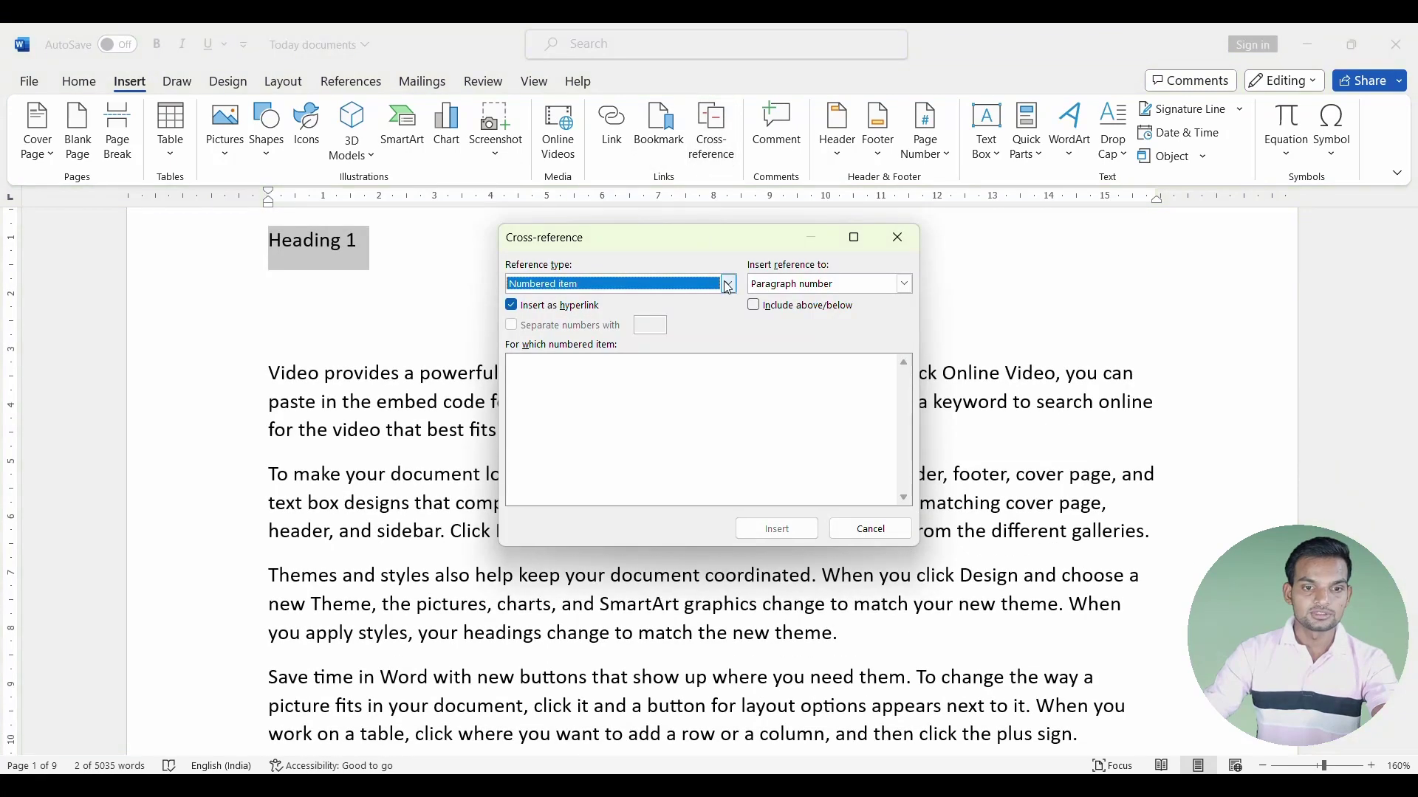
left_click(728, 285)
left_click(564, 311)
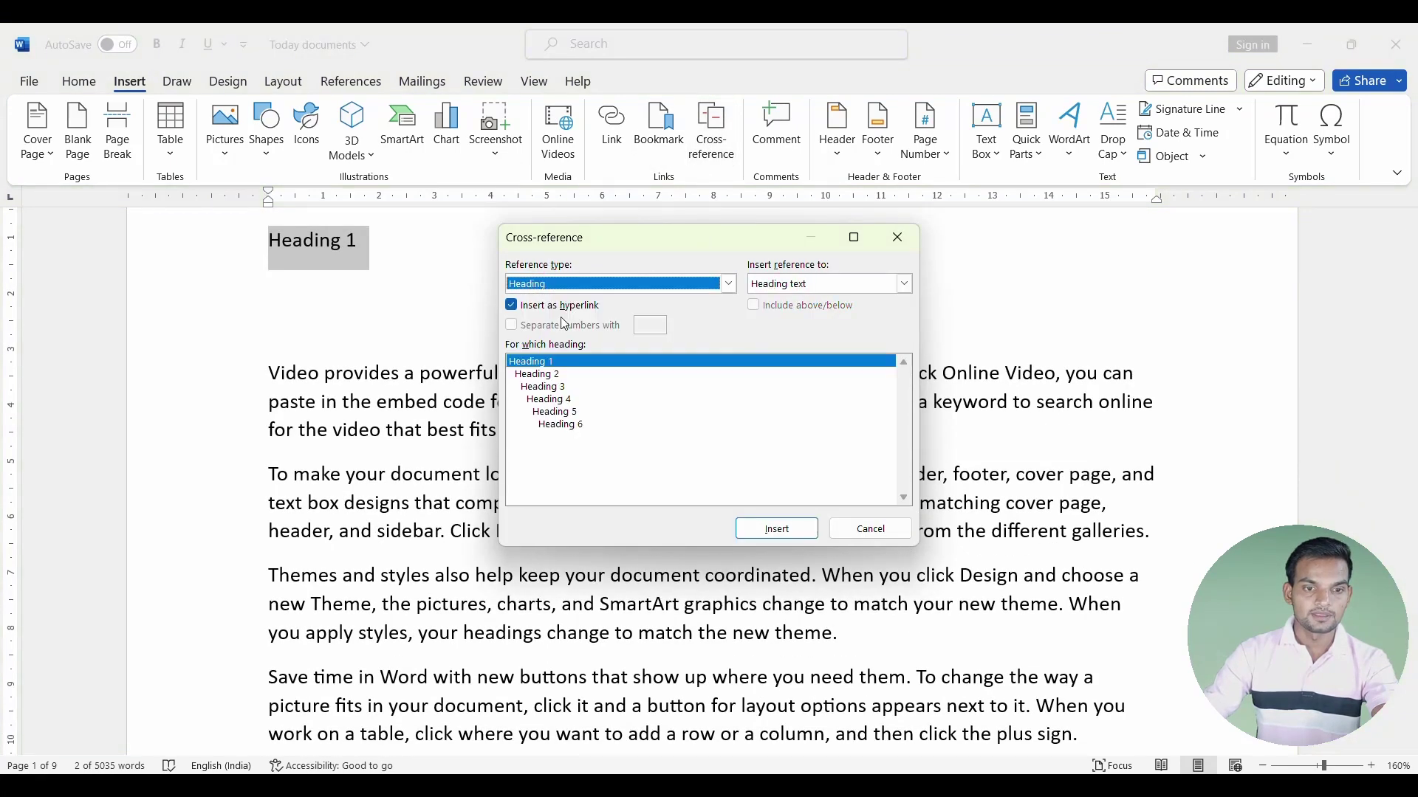
left_click(552, 367)
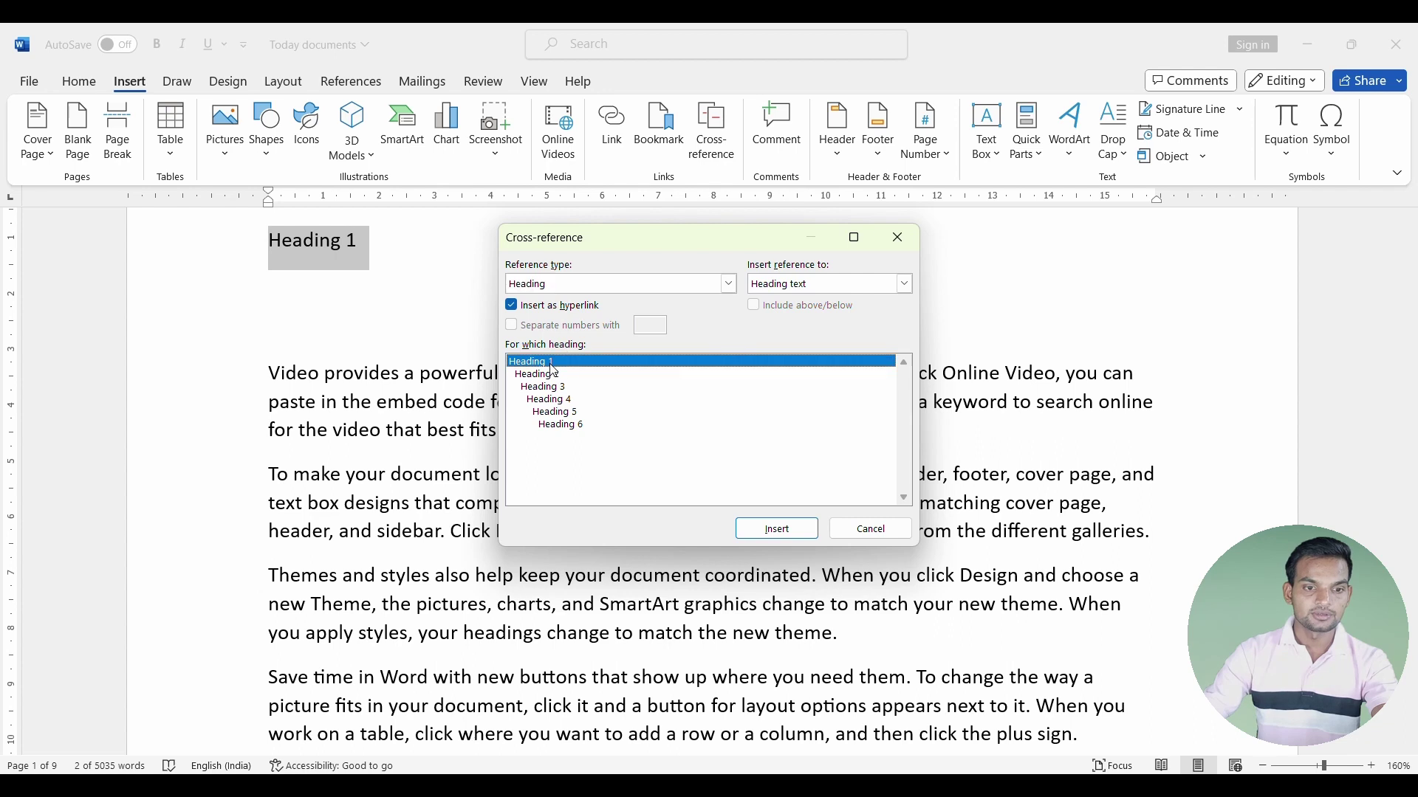
left_click(777, 529)
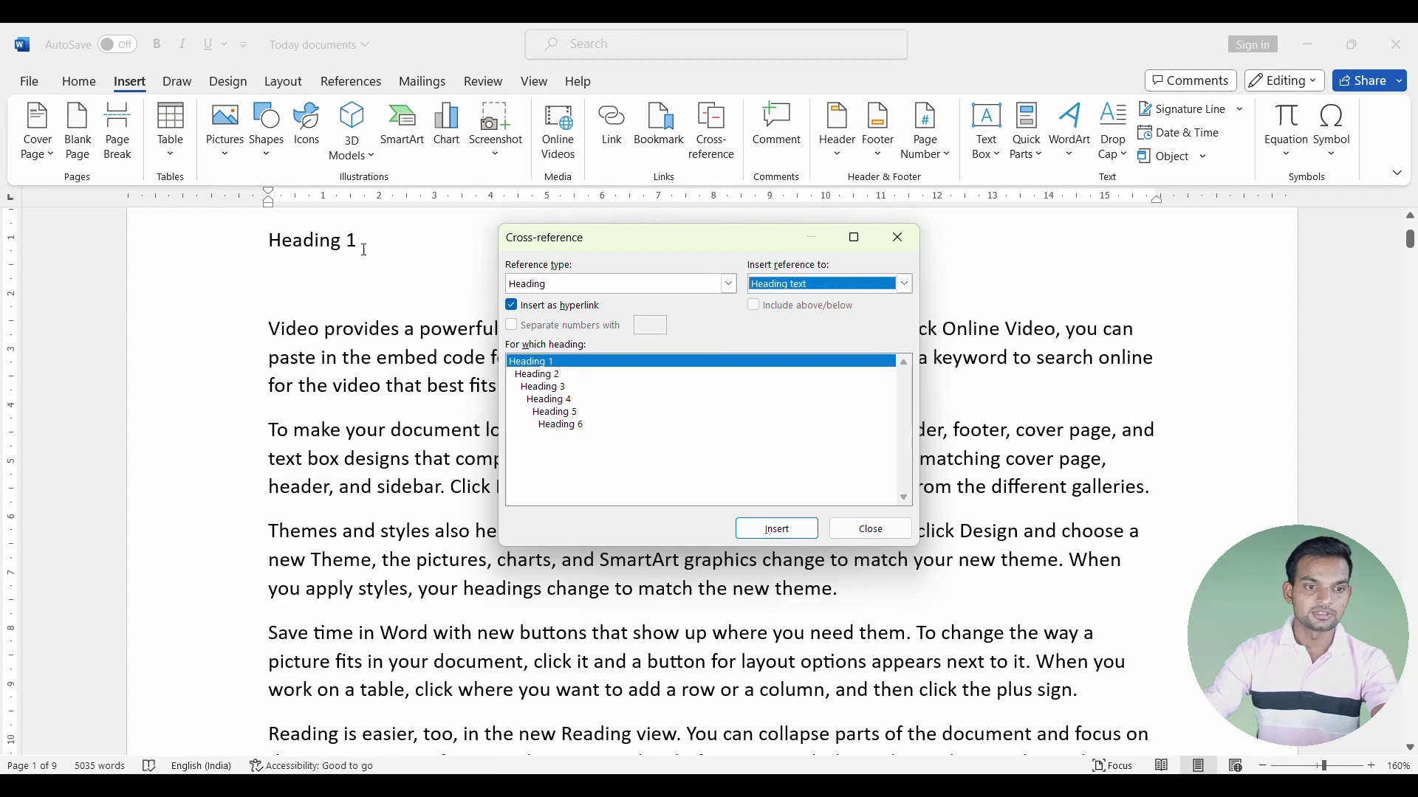
left_click(358, 242)
Add a 'Heading 2' line and replace it with a cross-reference to Heading 2.
key("Return")
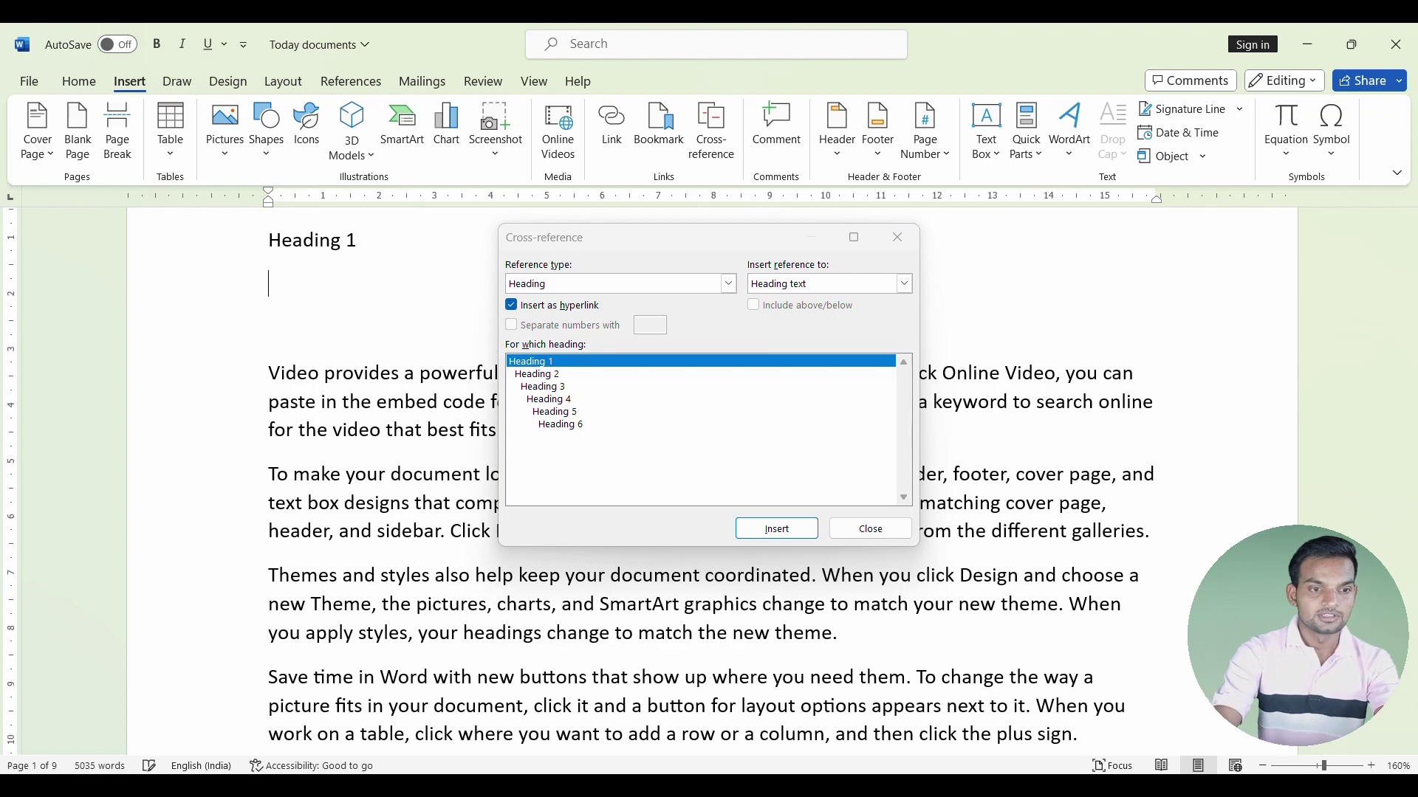
type("Heading")
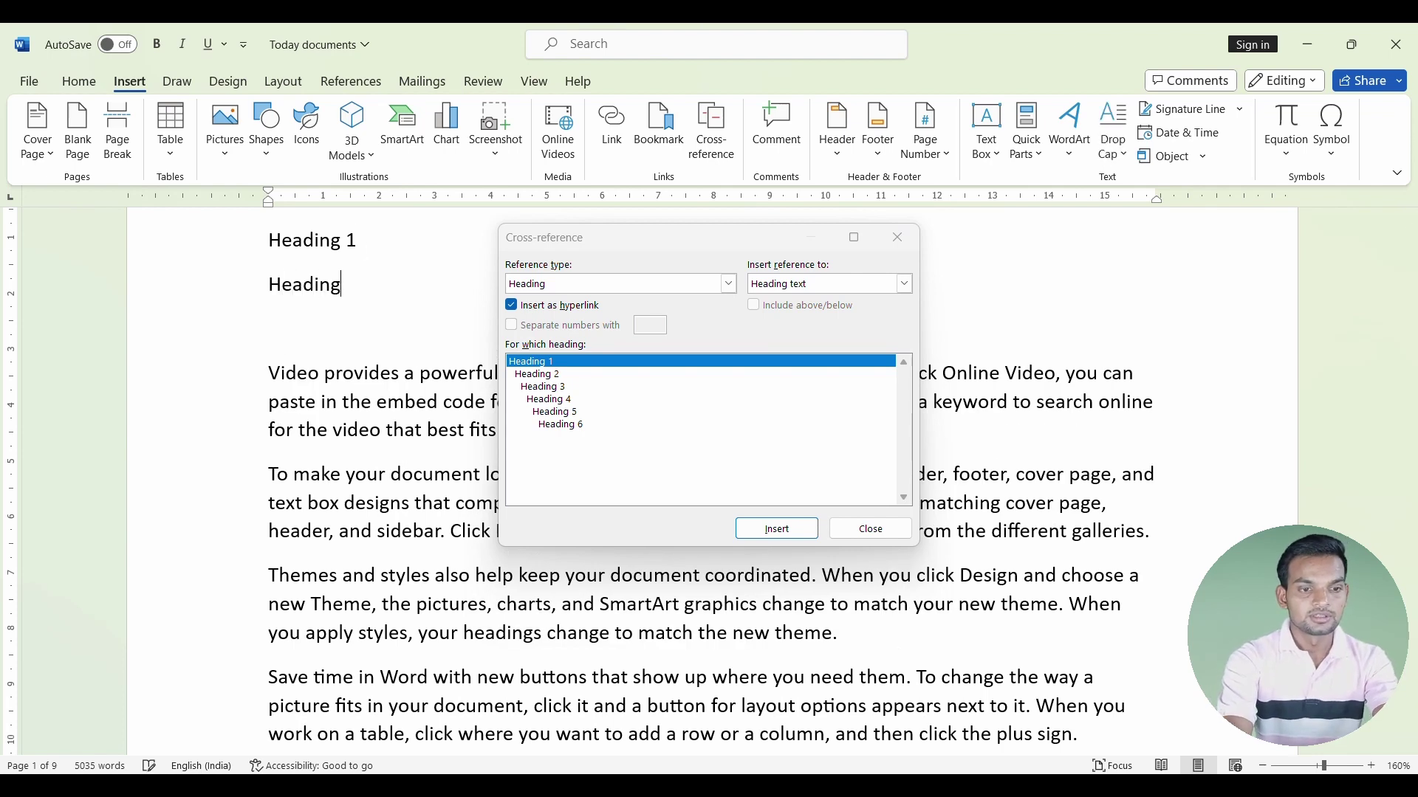
type(" 2")
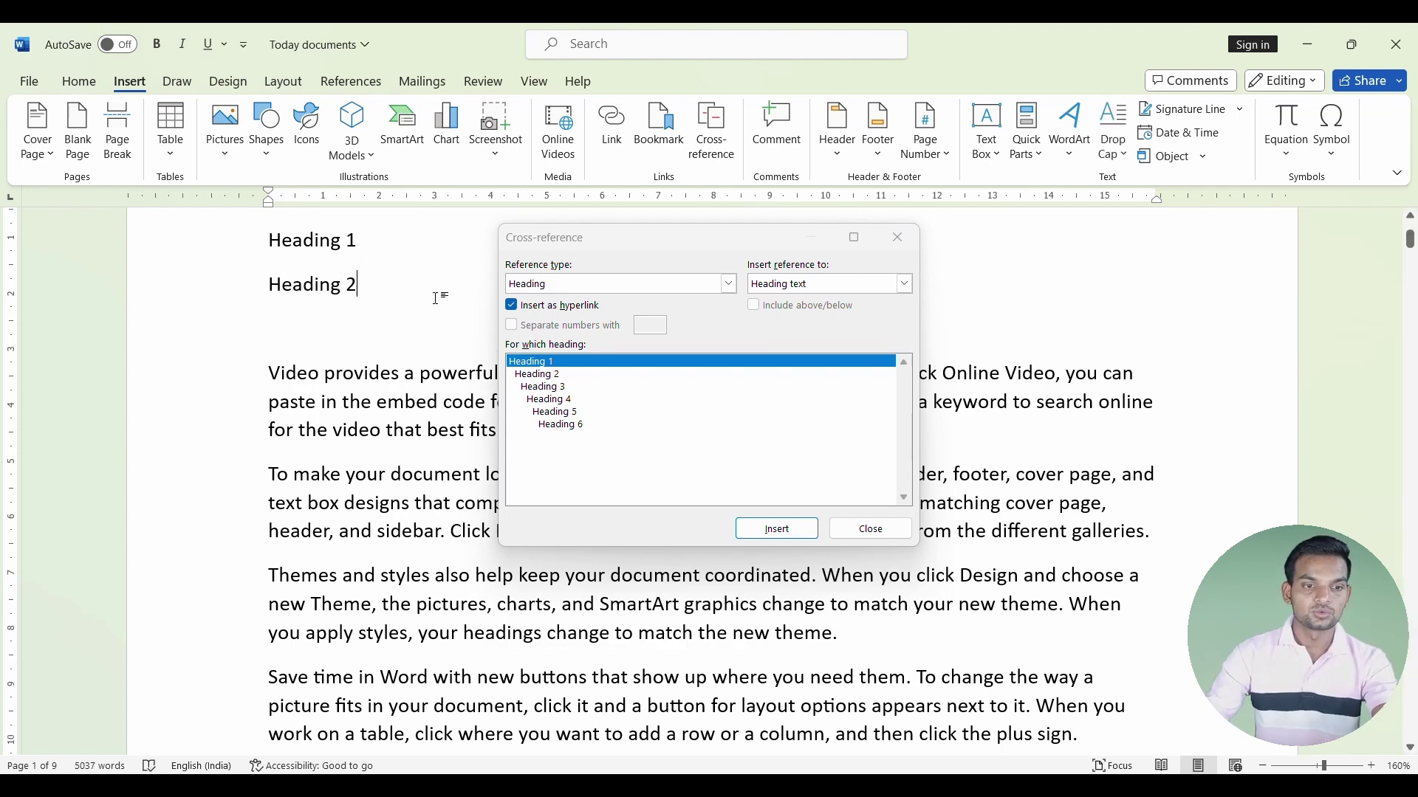
triple_click(351, 286)
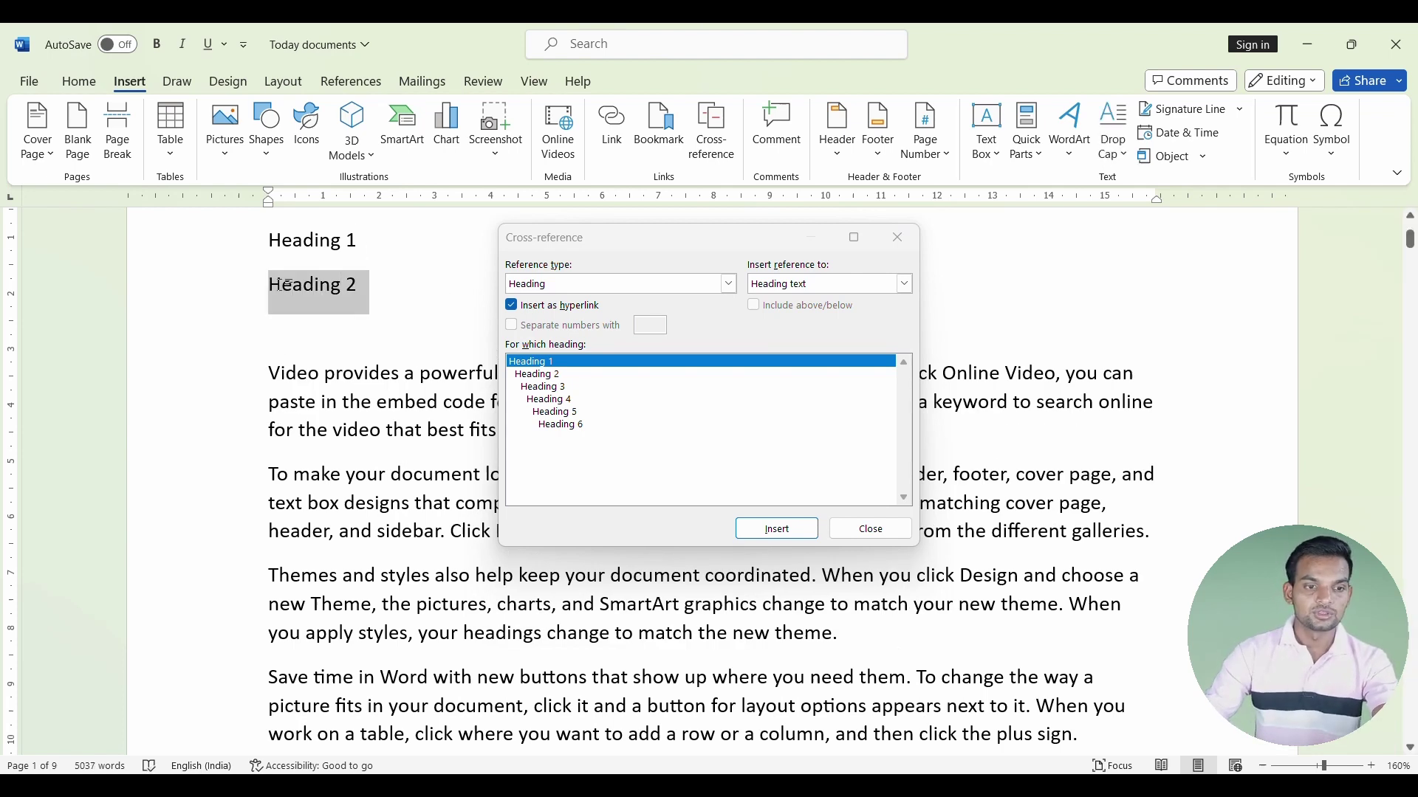
left_click(538, 374)
left_click(763, 530)
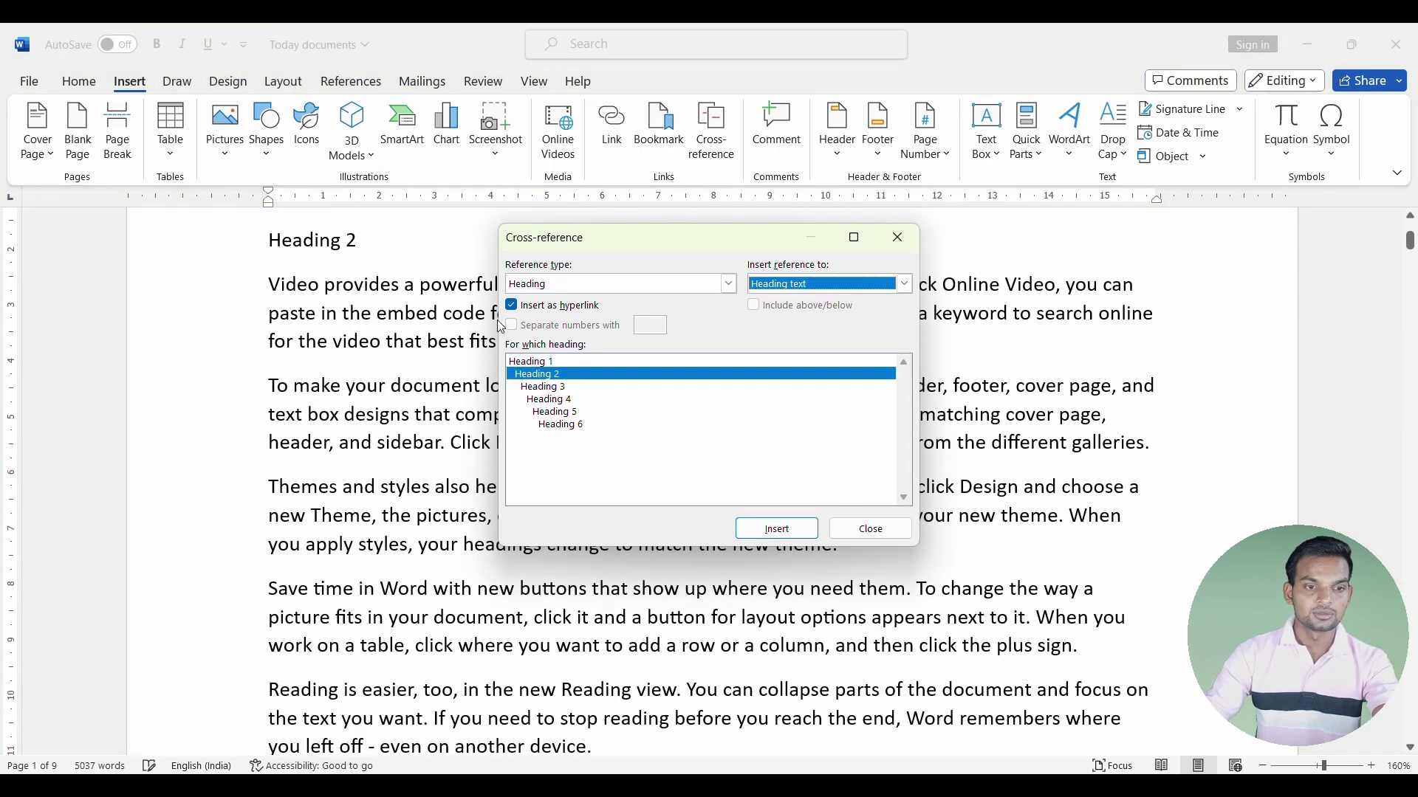
left_click(411, 237)
Add a 'Heading 3' line, cross-reference it to Heading 3, and close the dialog.
key("Return")
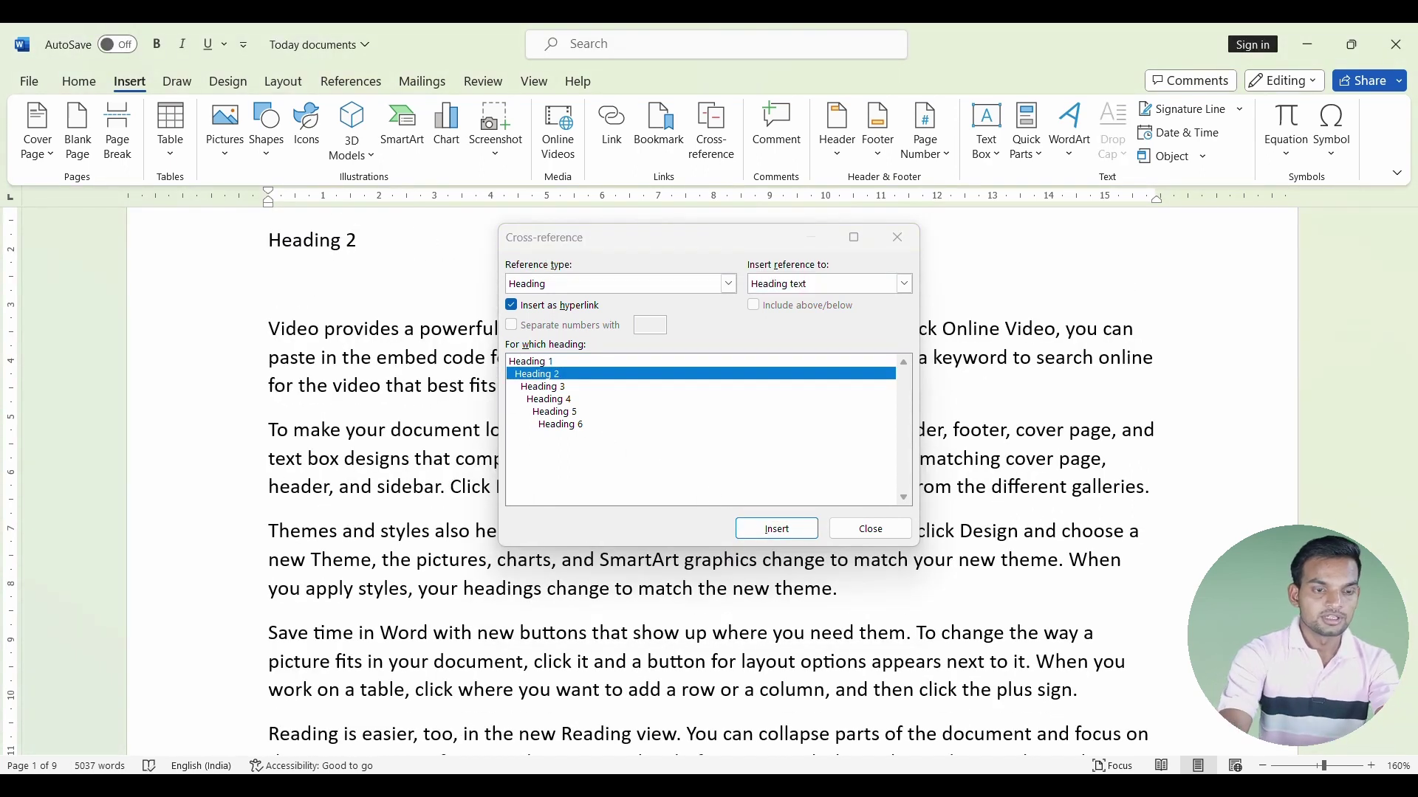
type("Heading ")
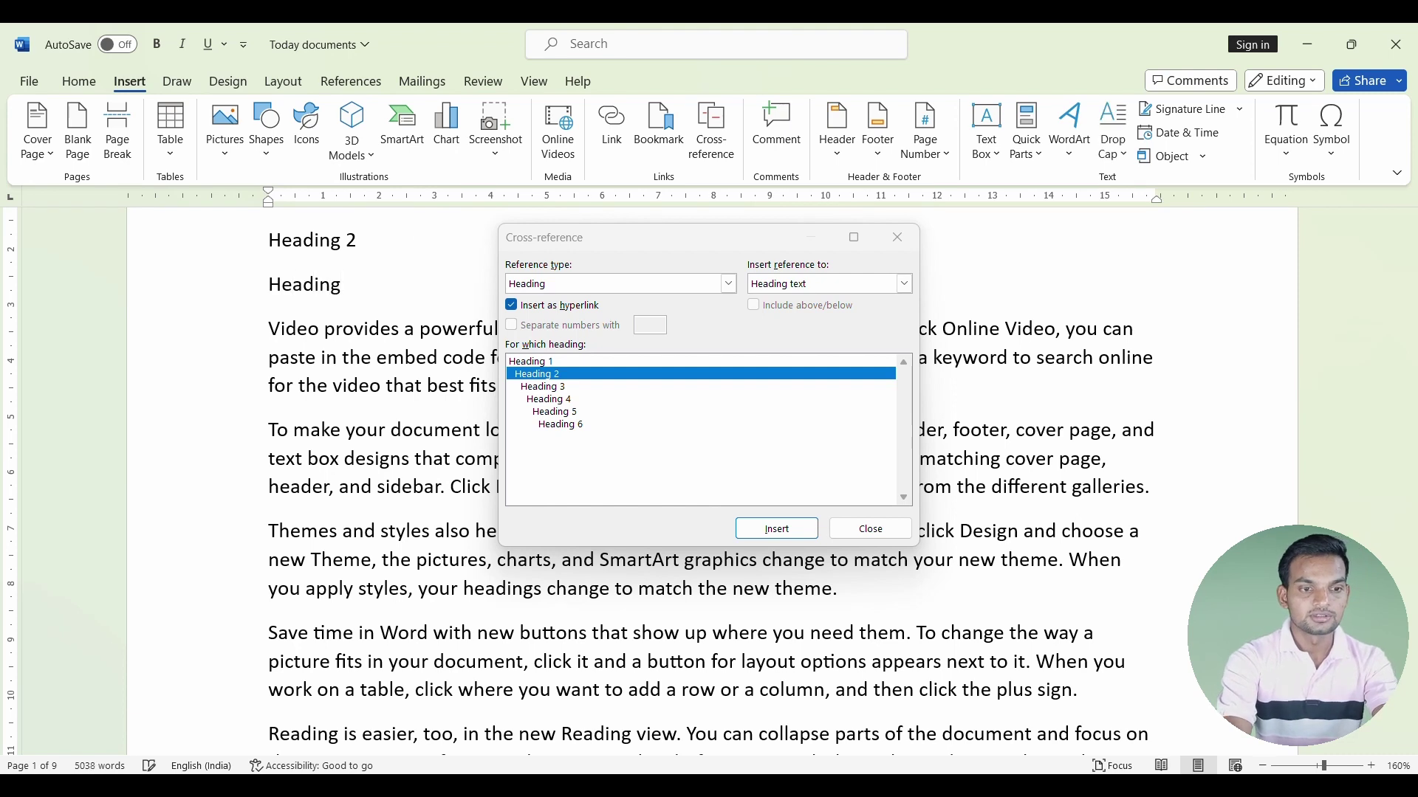
type("3")
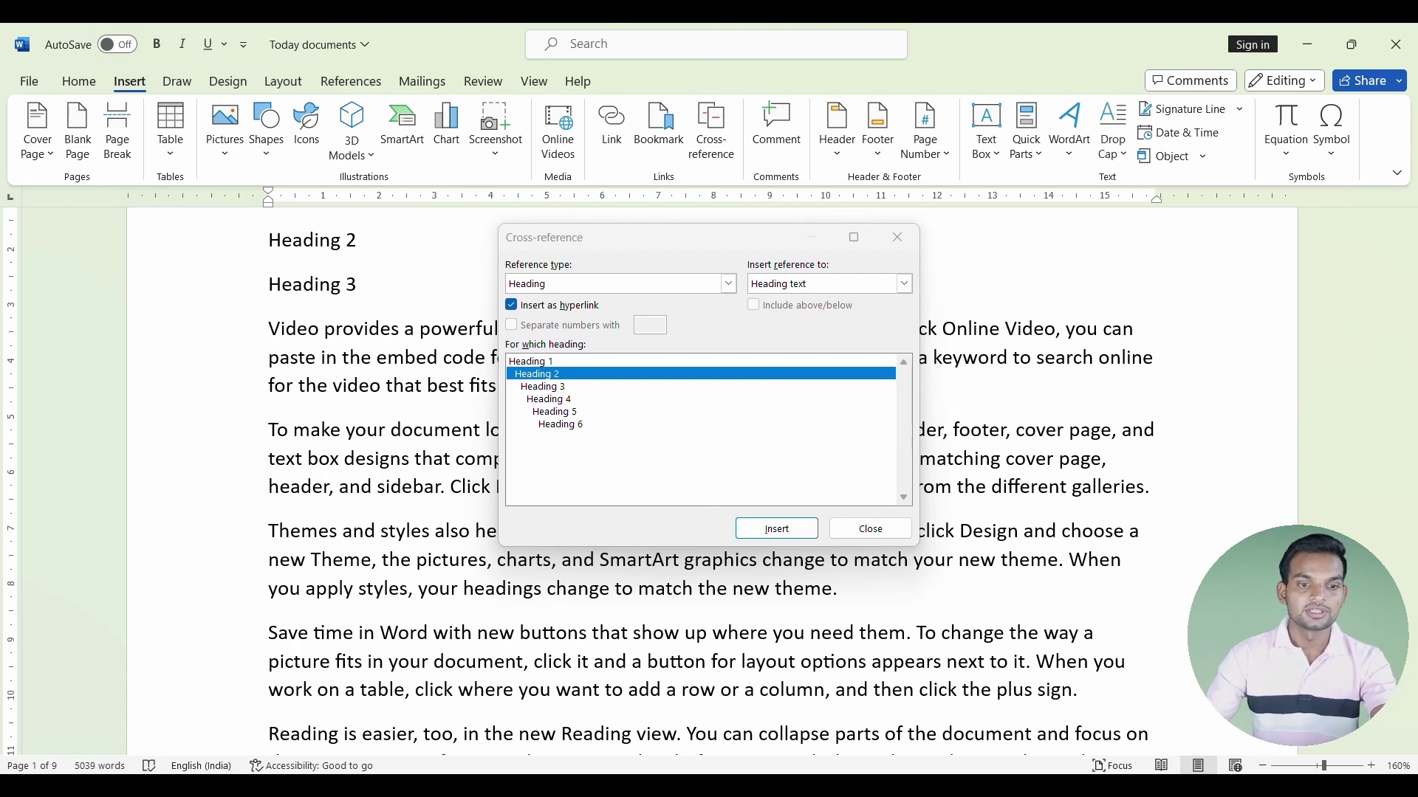
left_click(550, 389)
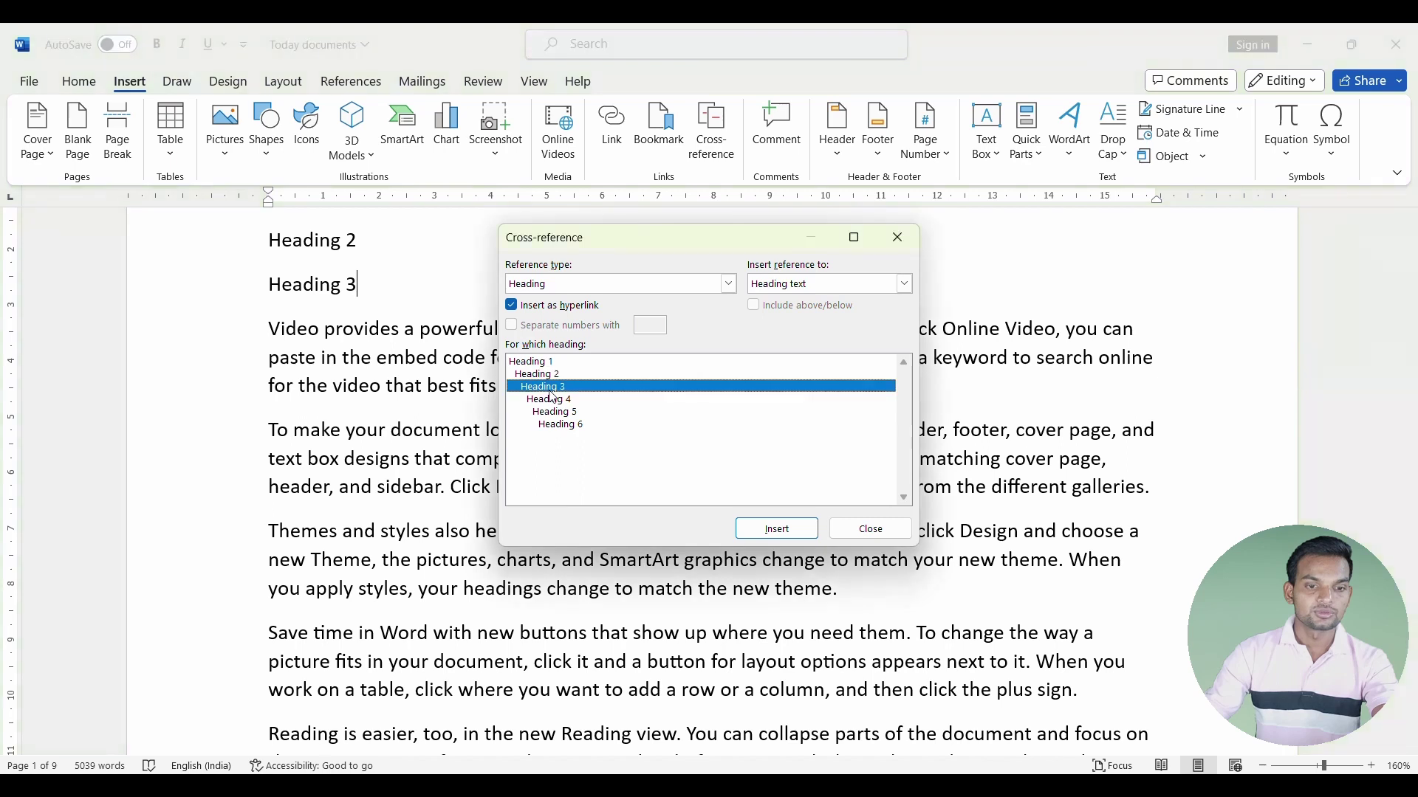
left_click(291, 277)
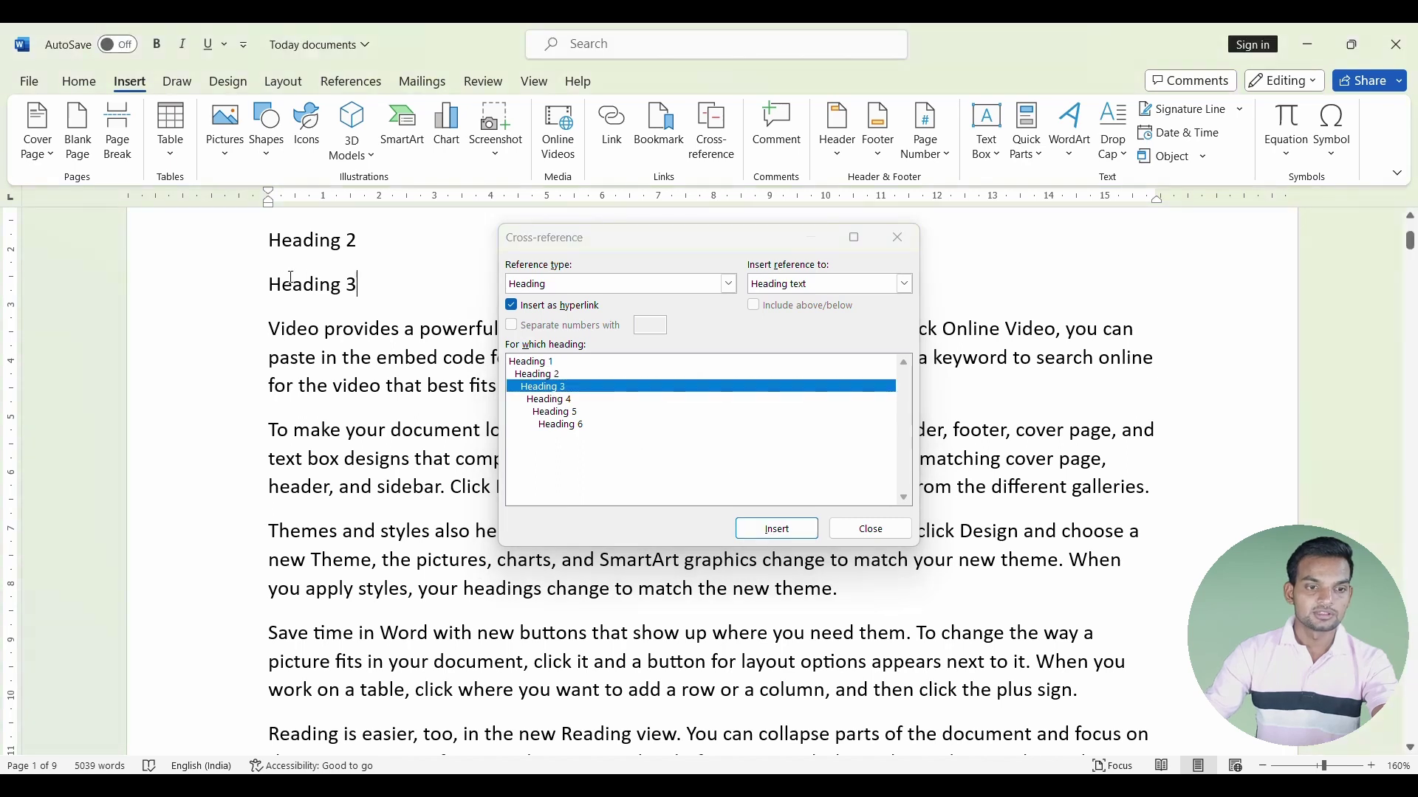
triple_click(384, 293)
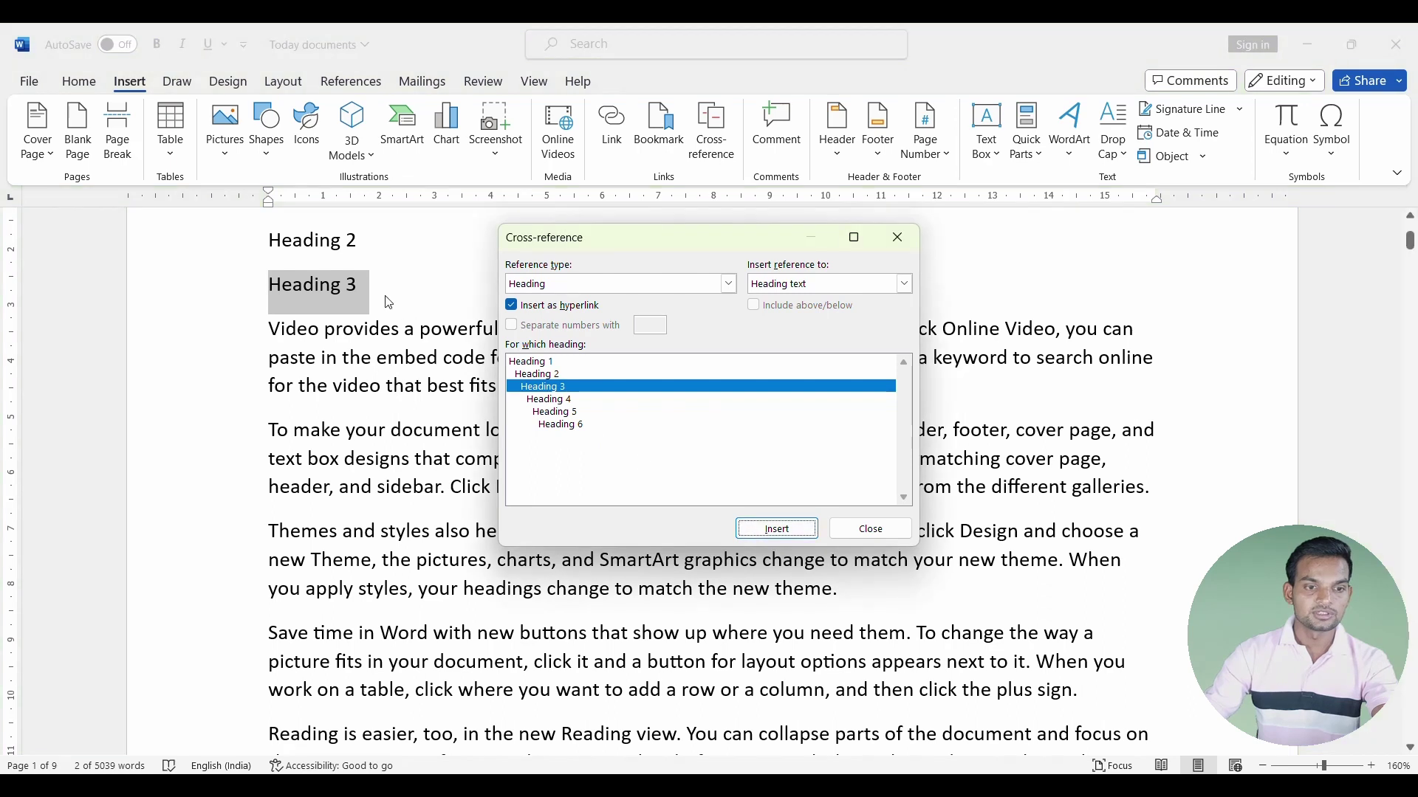
left_click(776, 529)
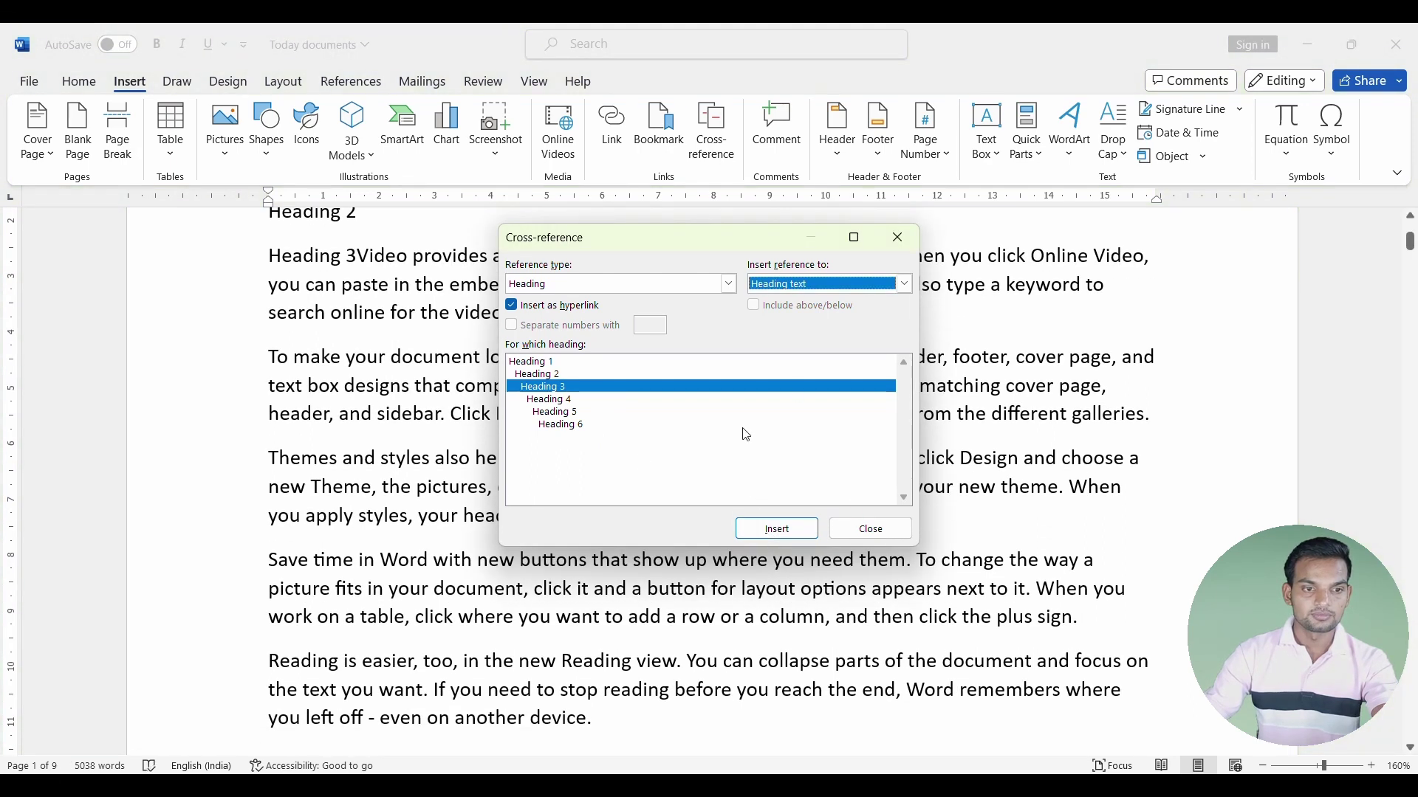
left_click(898, 237)
scroll(368, 495, "up", 3)
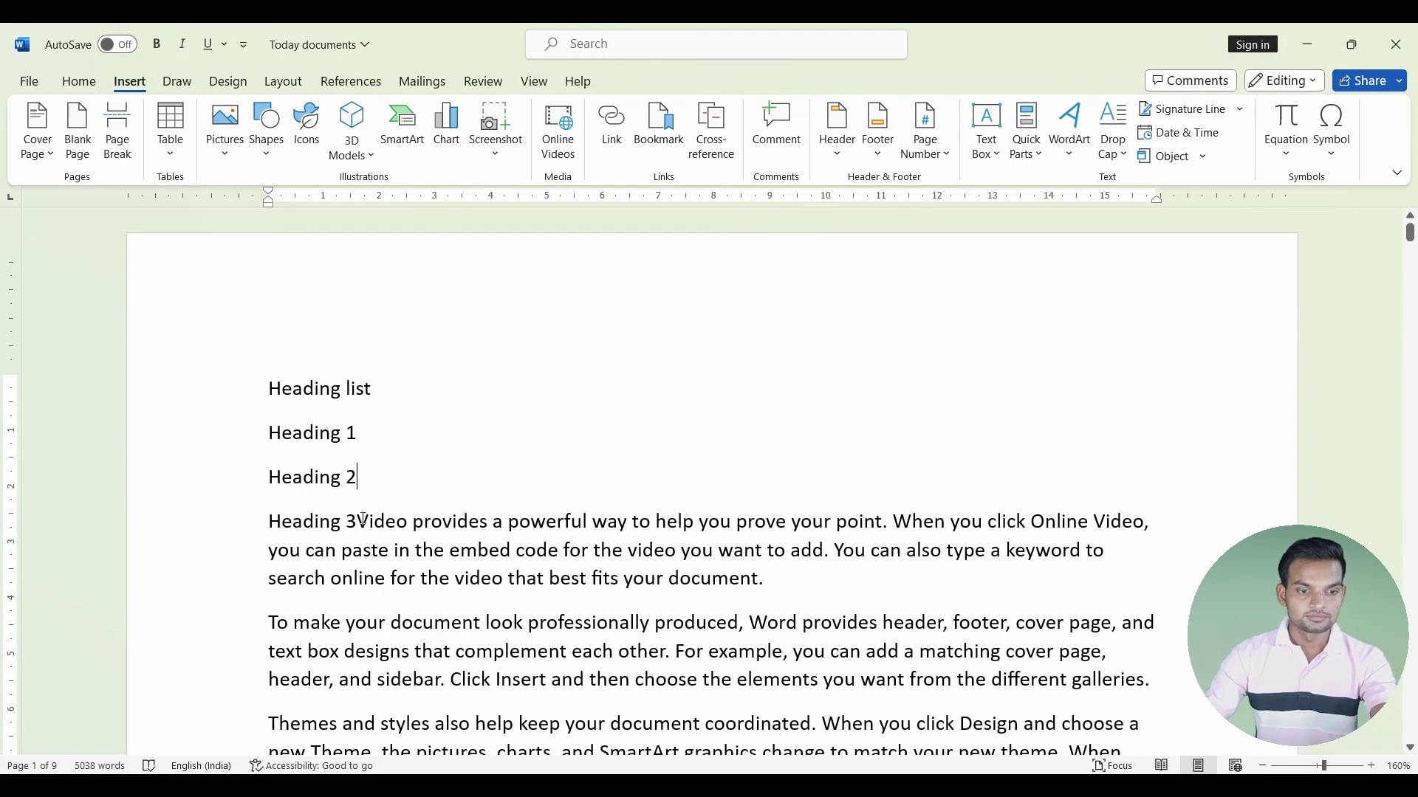
Split Heading 3 off the body text and type Heading 4, Heading 5 and Heading 6 lines below.
left_click(358, 520)
key("Return")
key("Return")
left_click(316, 556)
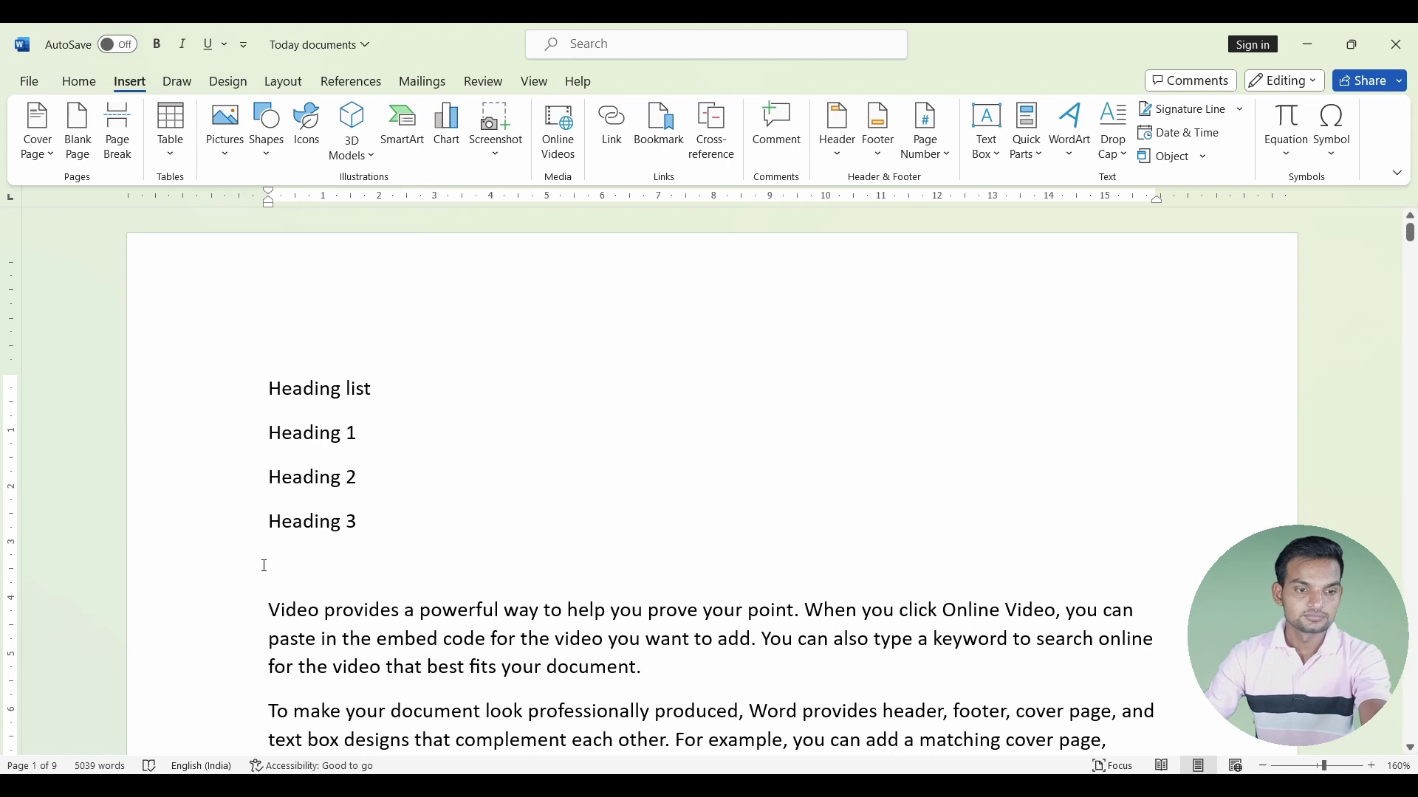
type("He")
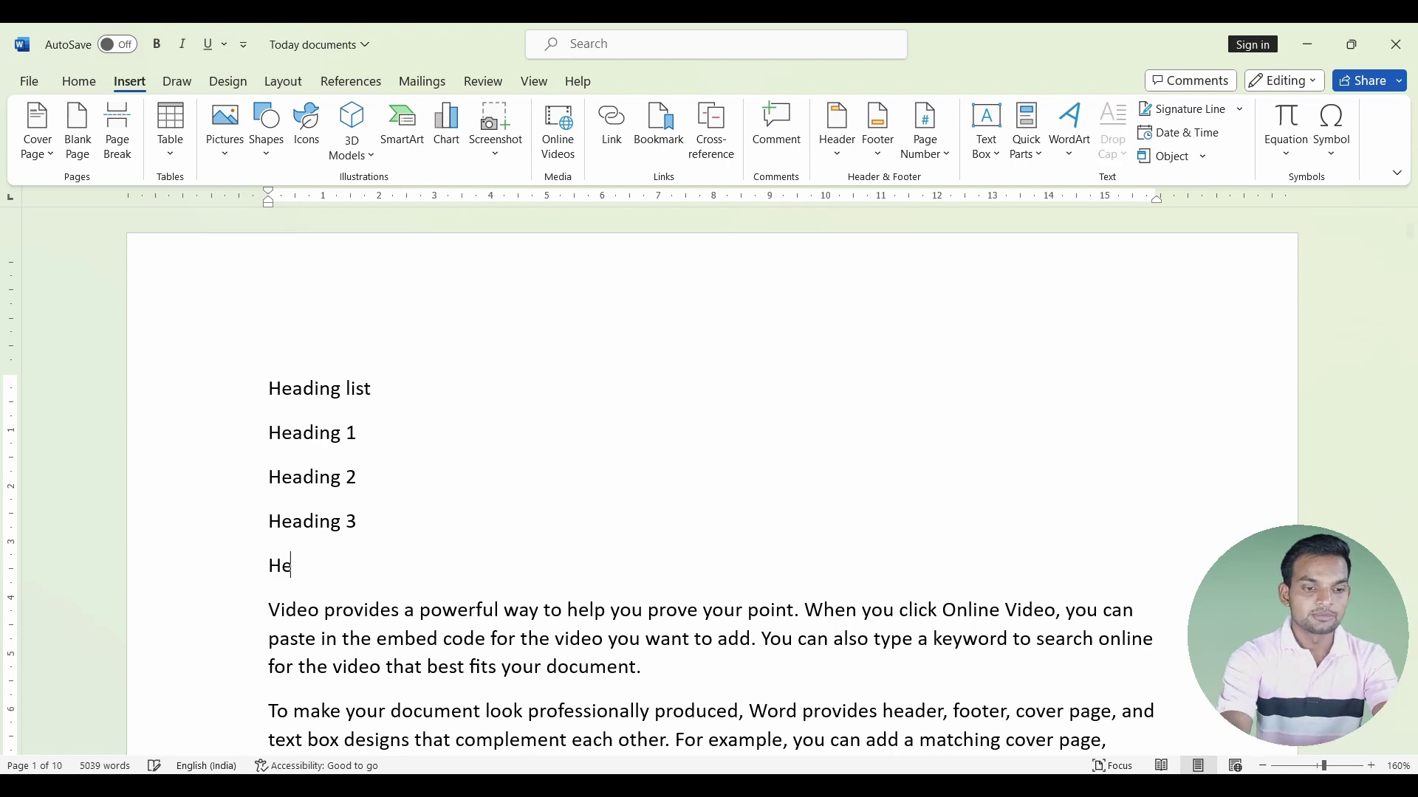
type("ading 6")
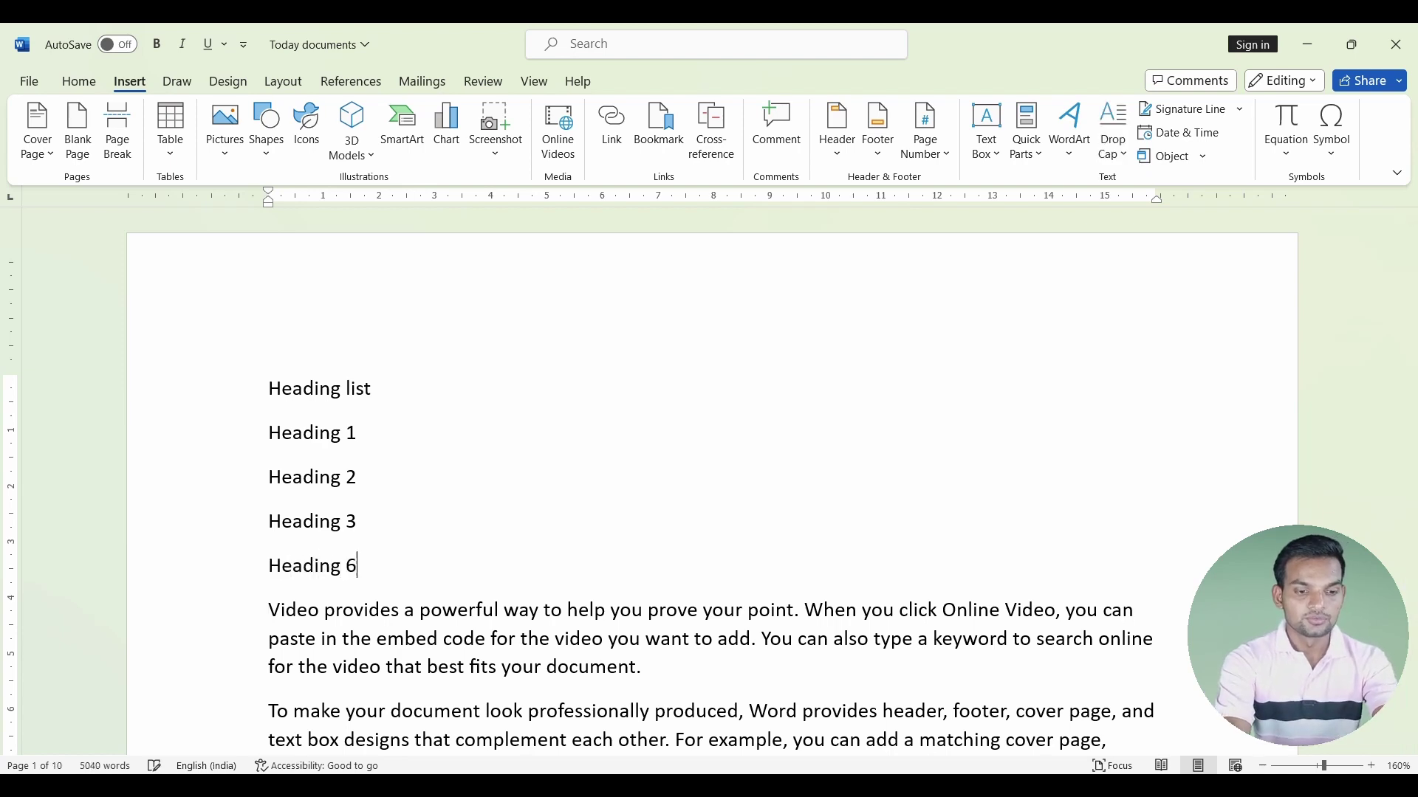
key("Return")
type("He")
key("BackSpace")
key("BackSpace")
key("BackSpace")
key("BackSpace")
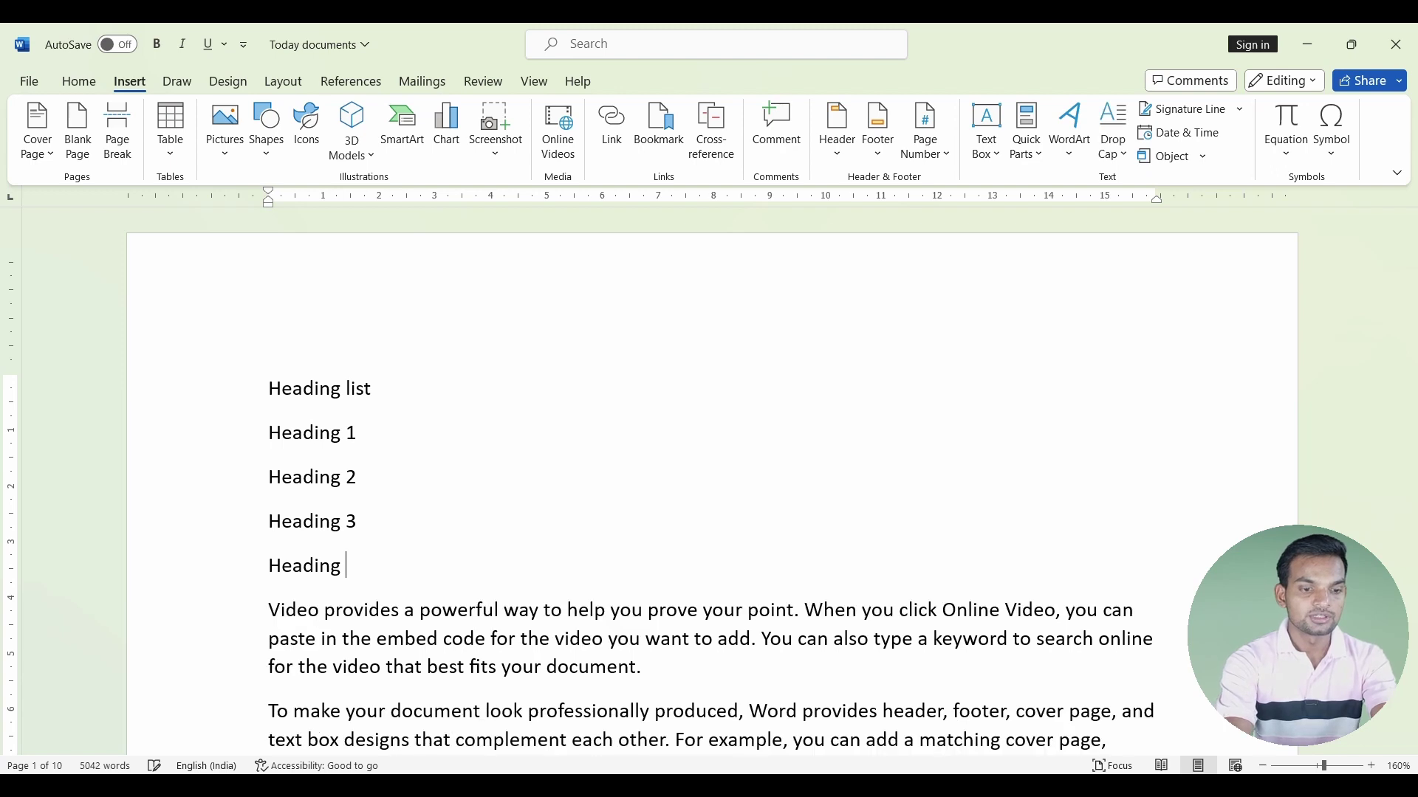
type("4")
key("Return")
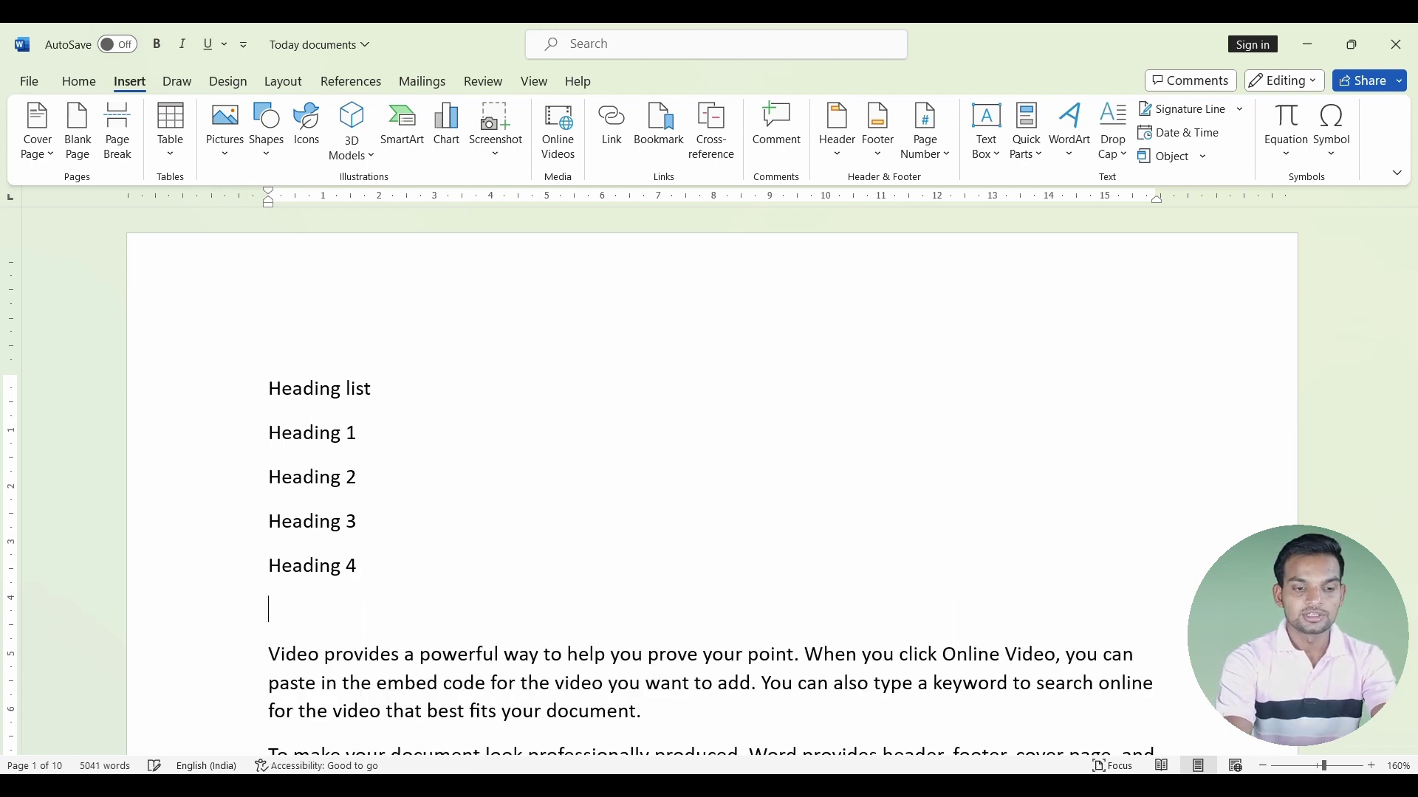
type("heading ")
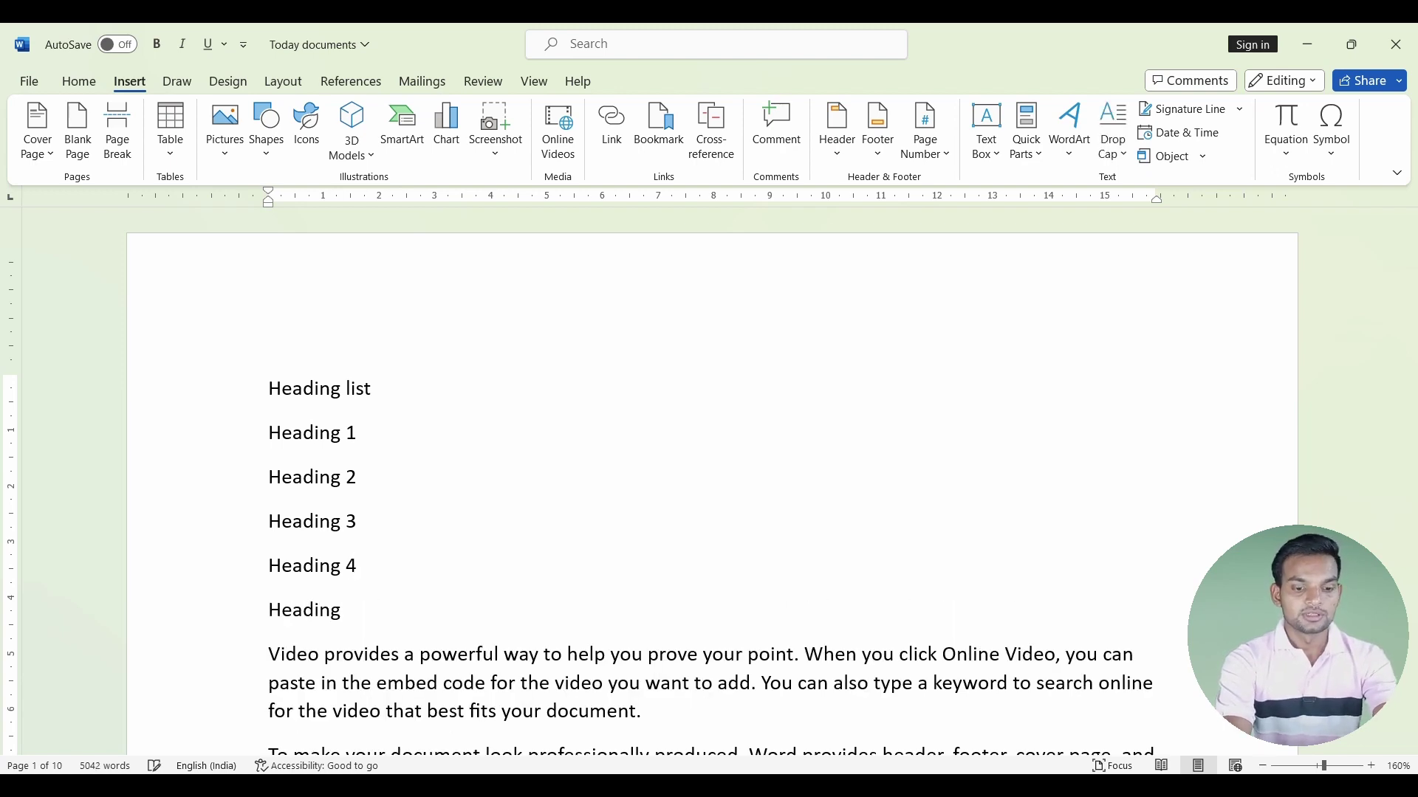
type("5")
key("Return")
type("head")
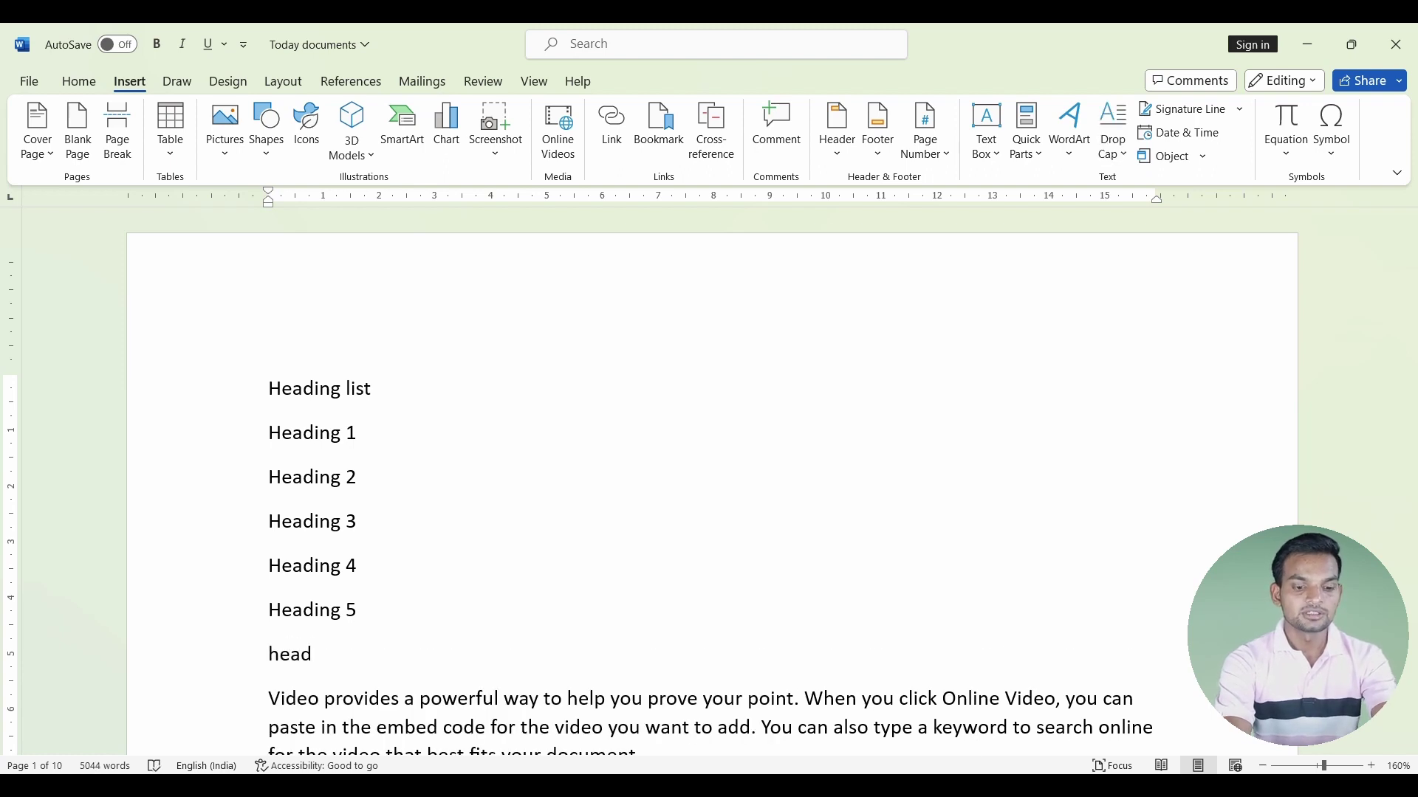
type("ng 6")
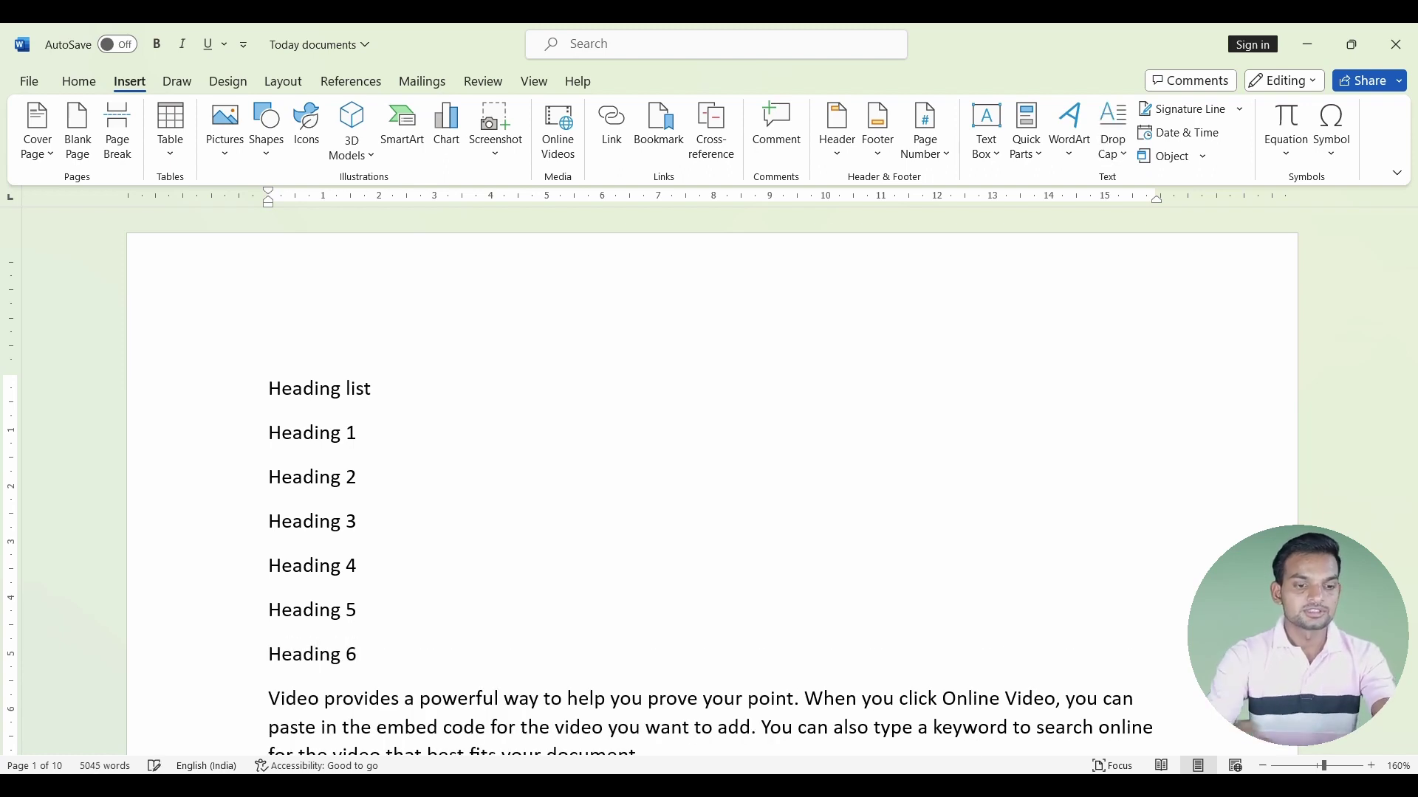
Replace the Heading 3 line with a cross-reference to the Heading 3 heading.
triple_click(287, 441)
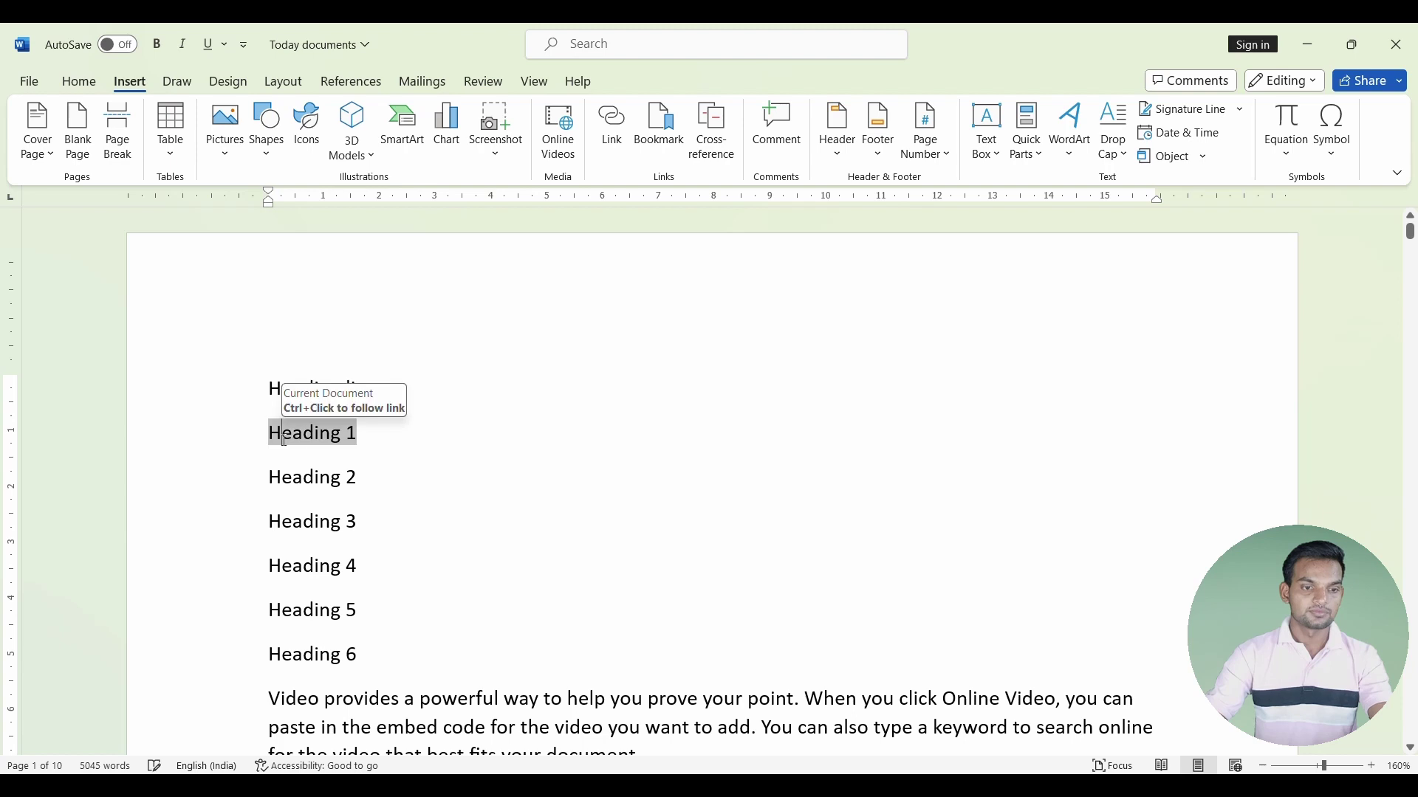
triple_click(351, 530)
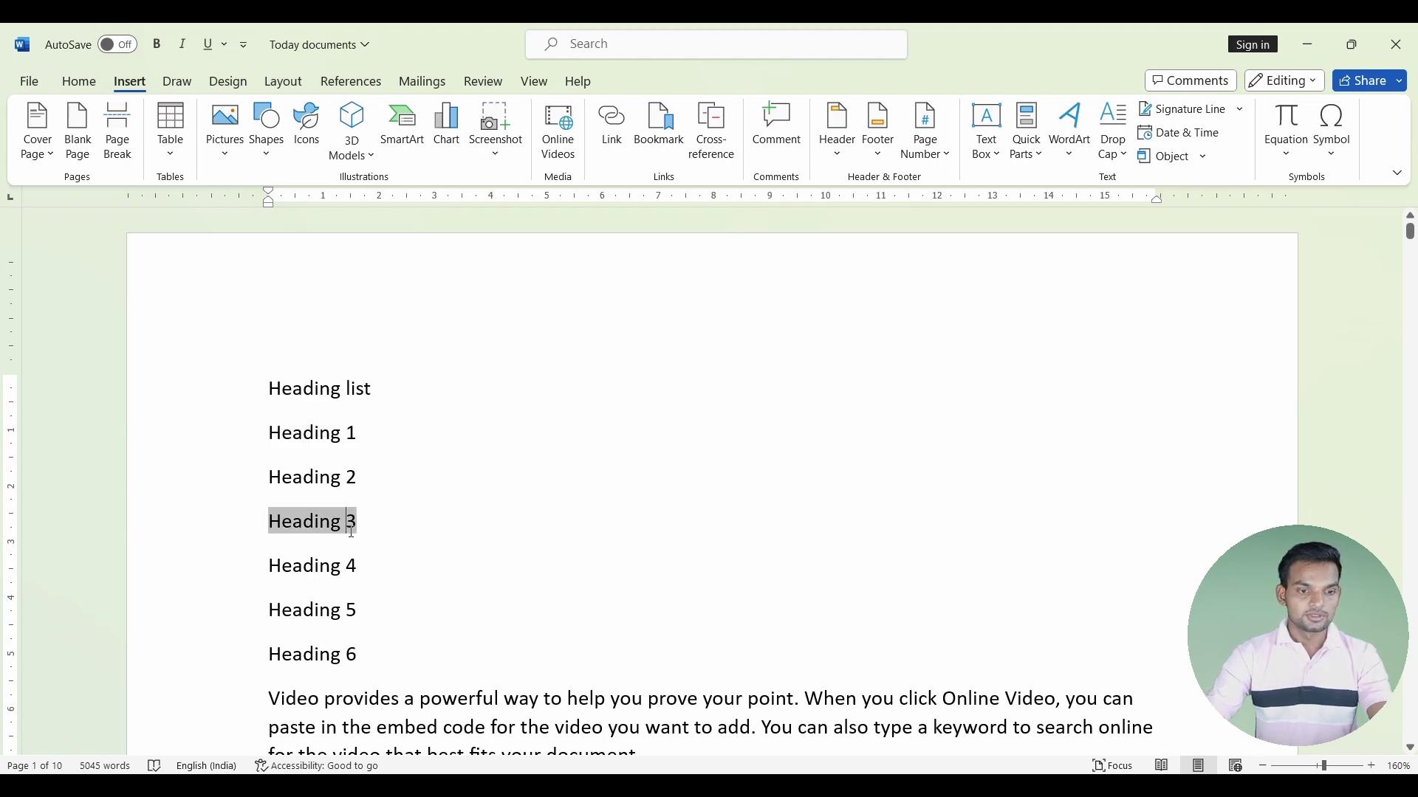
triple_click(319, 477)
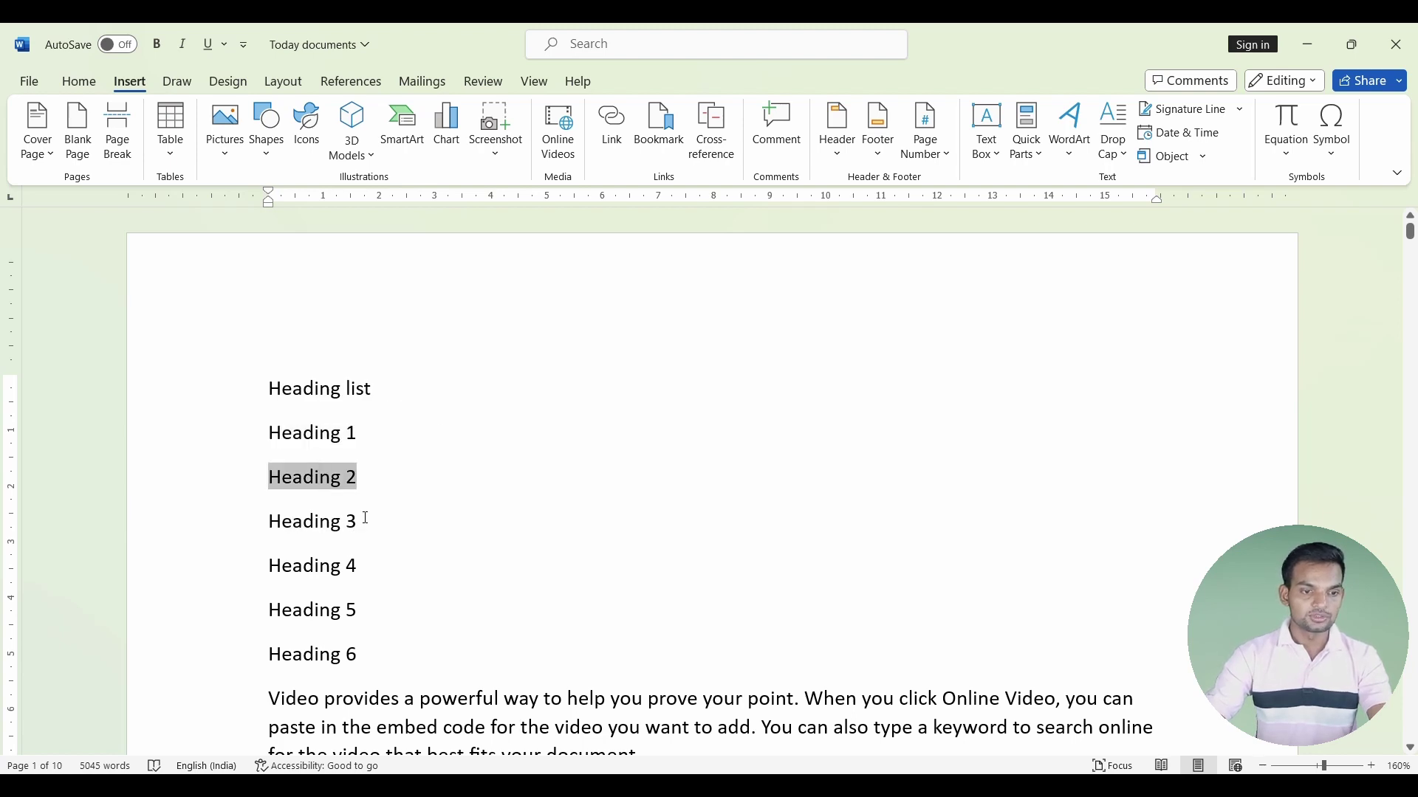
triple_click(366, 519)
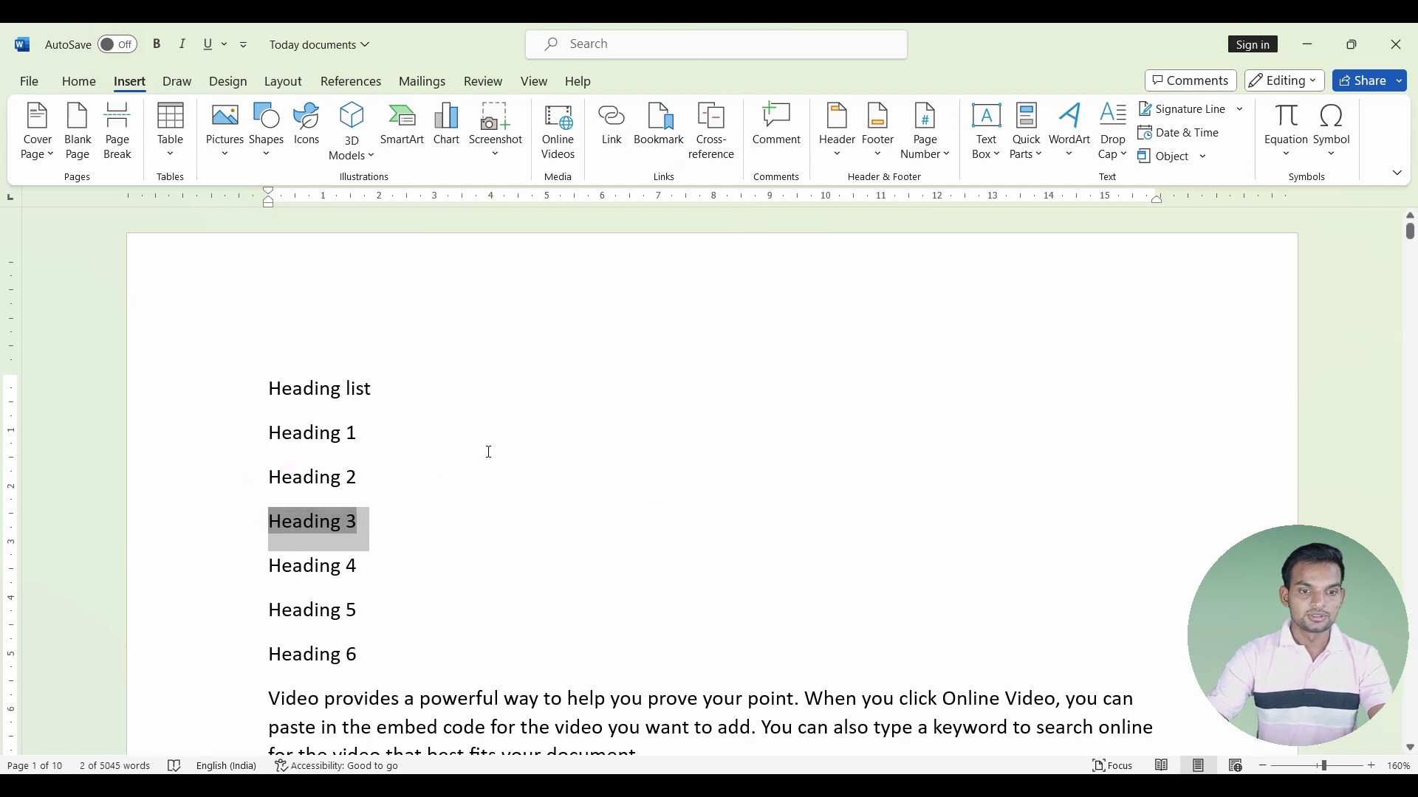
left_click(711, 130)
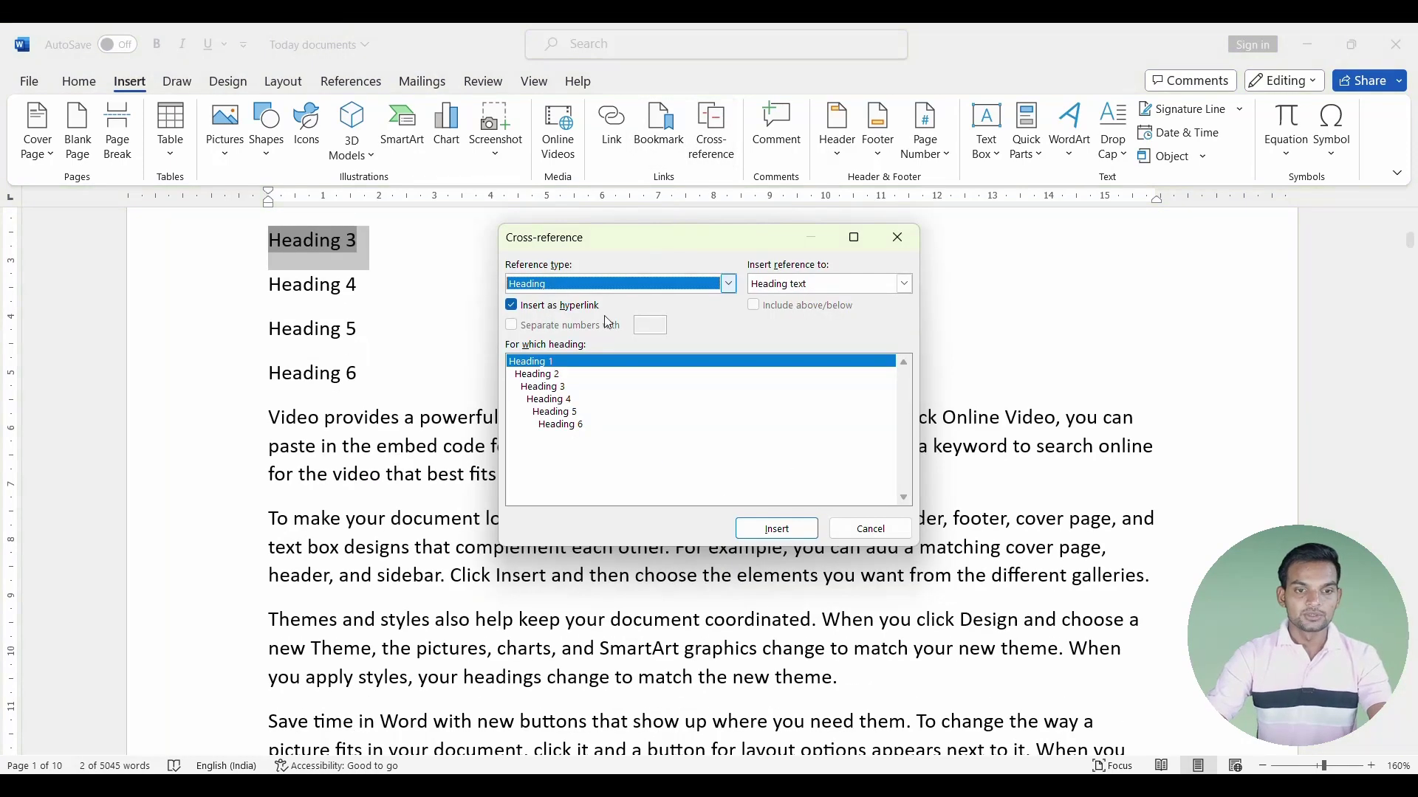
left_click(570, 388)
left_click(775, 528)
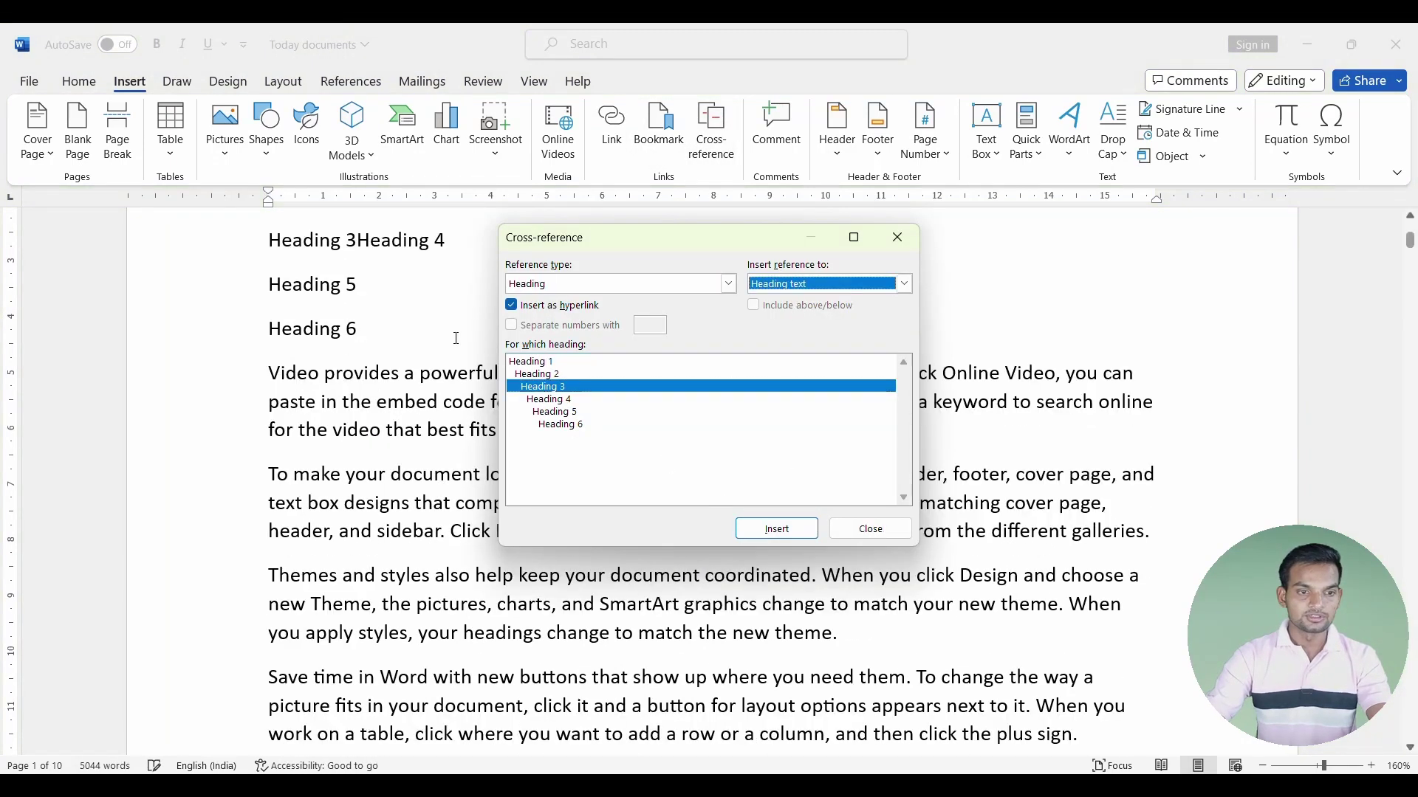
Put Heading 4 and Heading 5 on their own lines and cross-reference each to its heading.
left_click(361, 244)
key("Return")
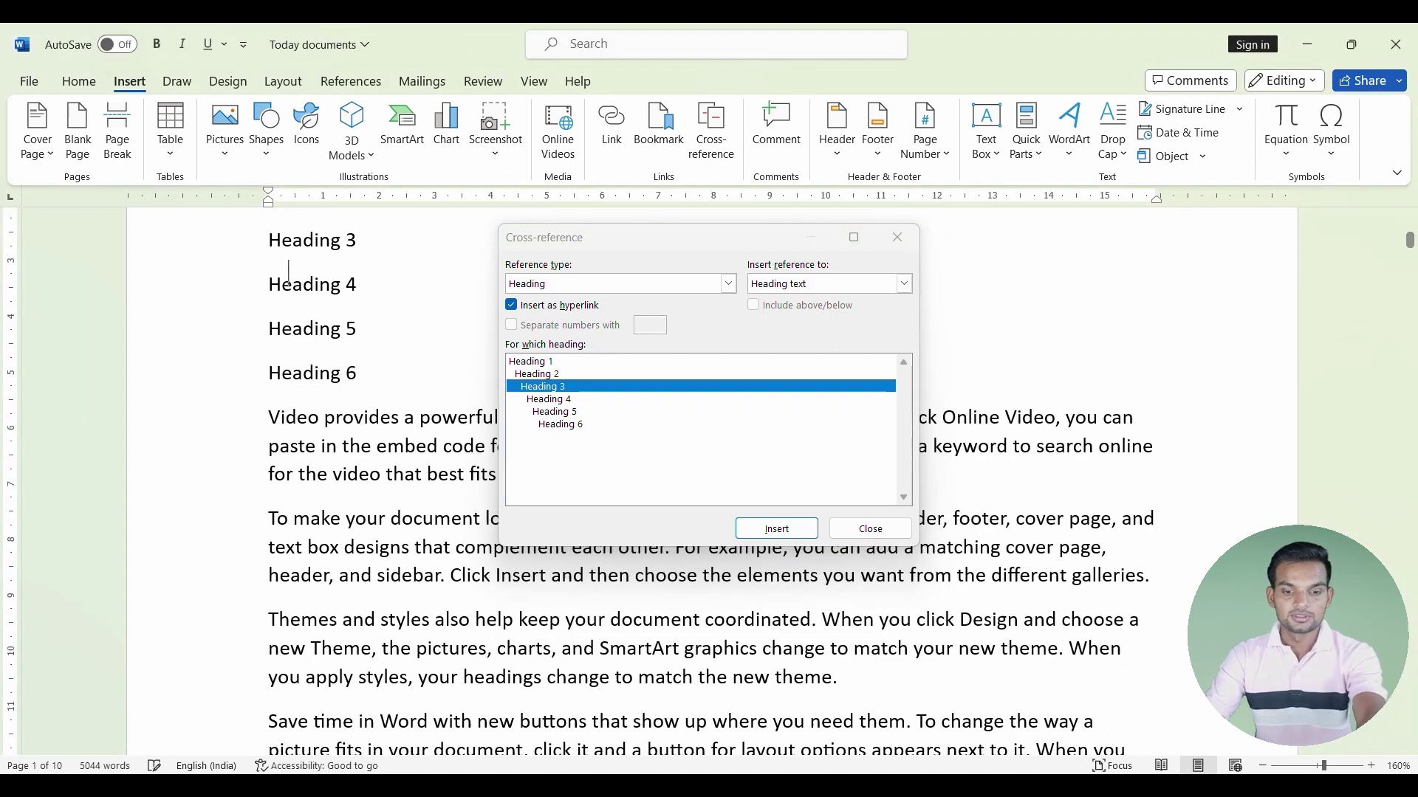
left_click_drag(368, 285, 266, 285)
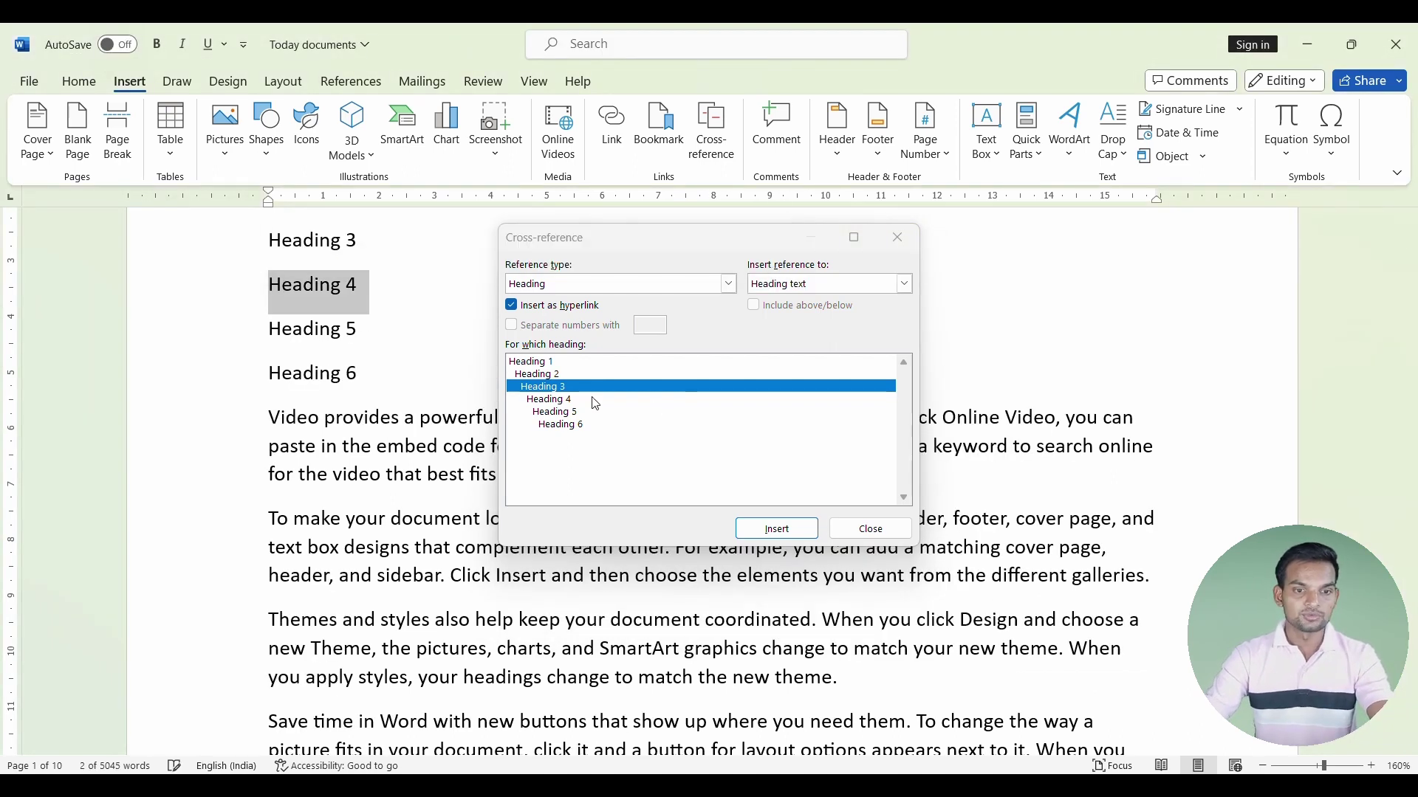
left_click(571, 401)
left_click(776, 529)
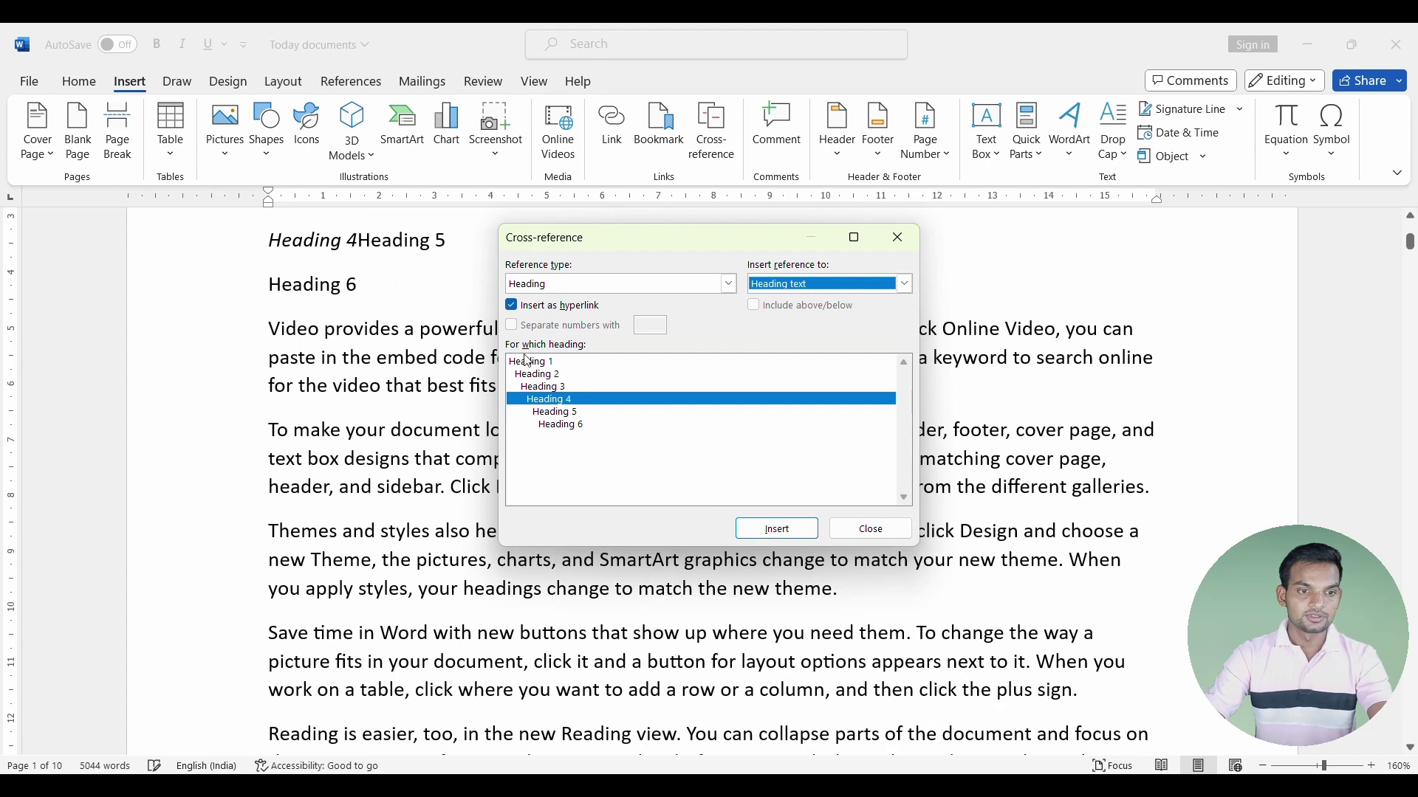
left_click(358, 246)
key("Return")
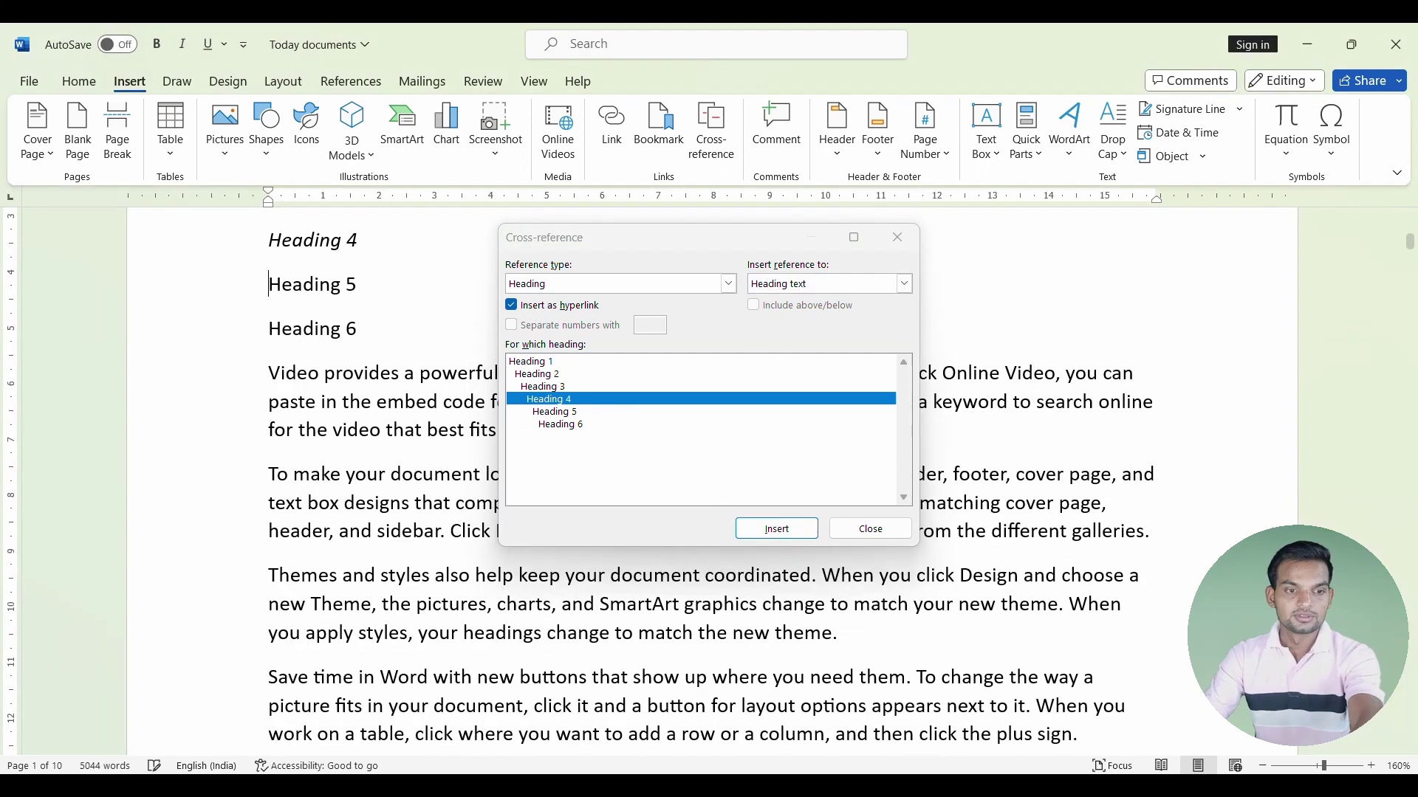
left_click_drag(369, 285, 268, 285)
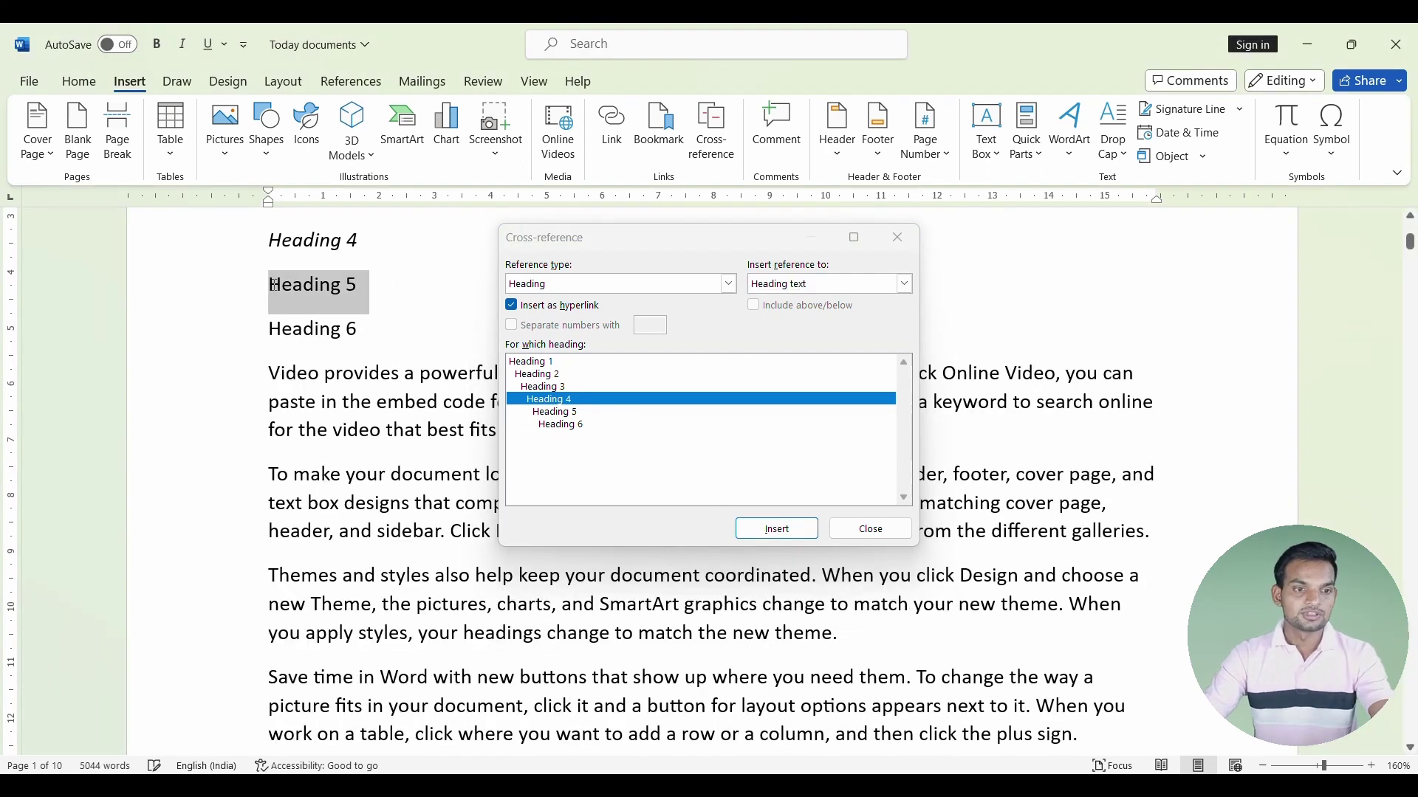
left_click(577, 415)
left_click(776, 529)
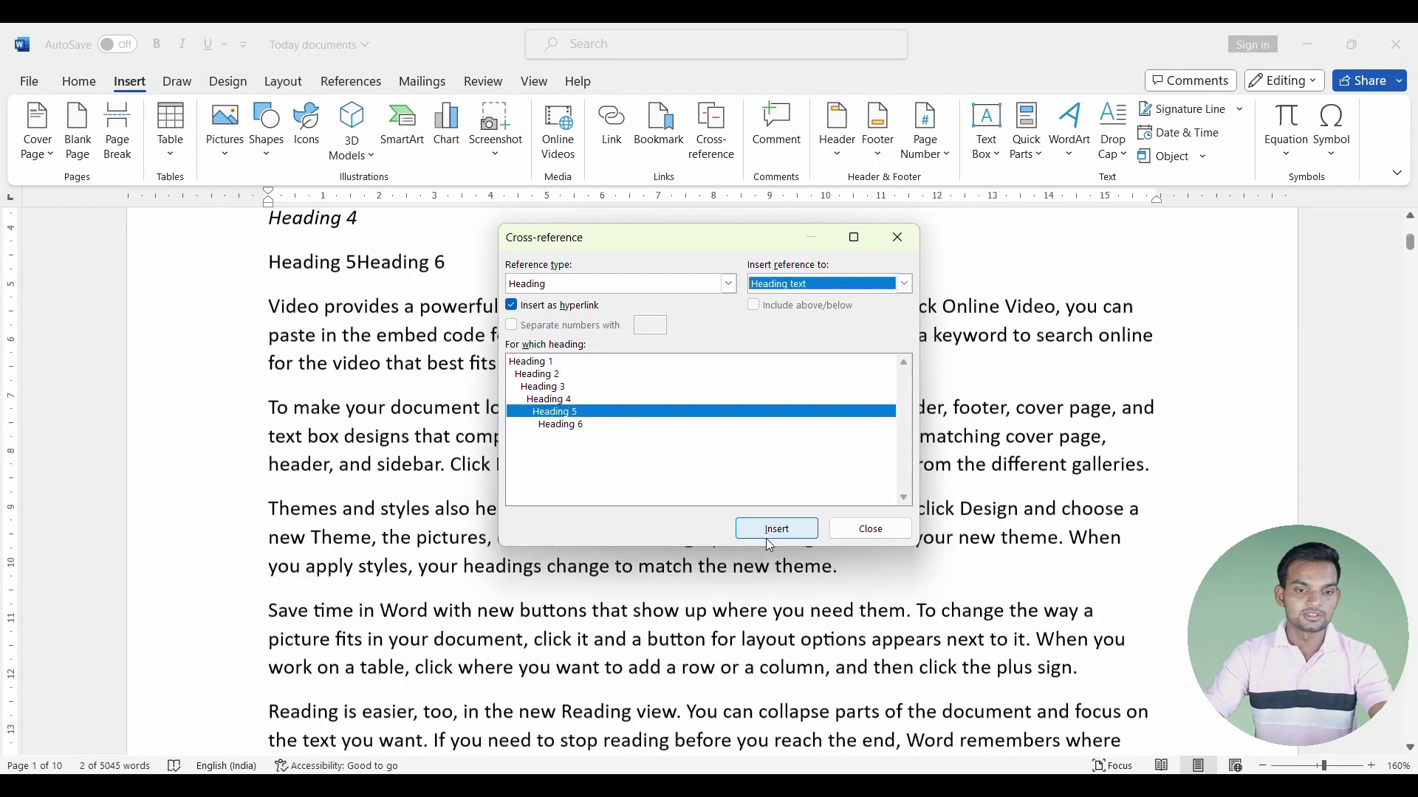
Put Heading 6 on its own line, cross-reference it to Heading 6, and close the dialog.
left_click(365, 241)
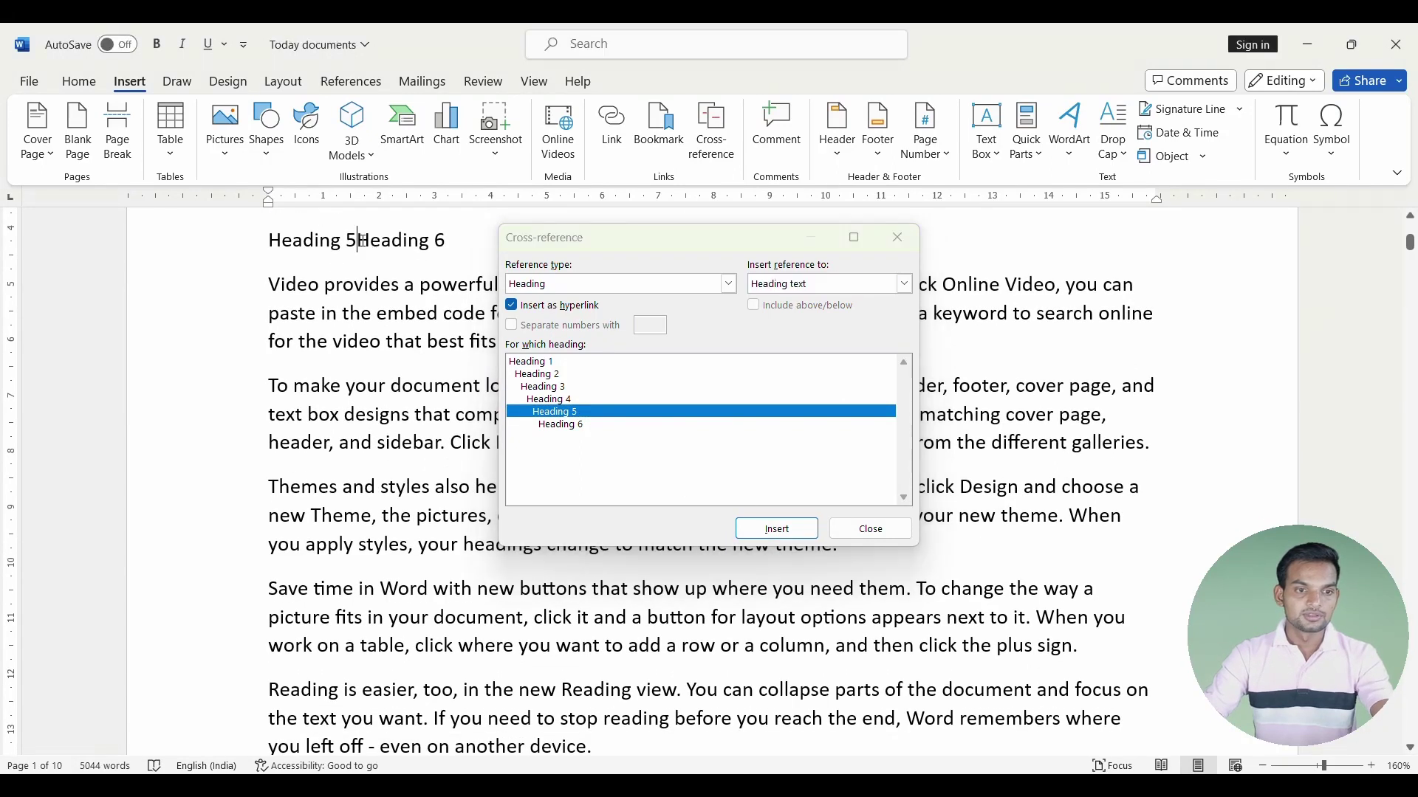
key("Return")
left_click_drag(365, 285, 269, 285)
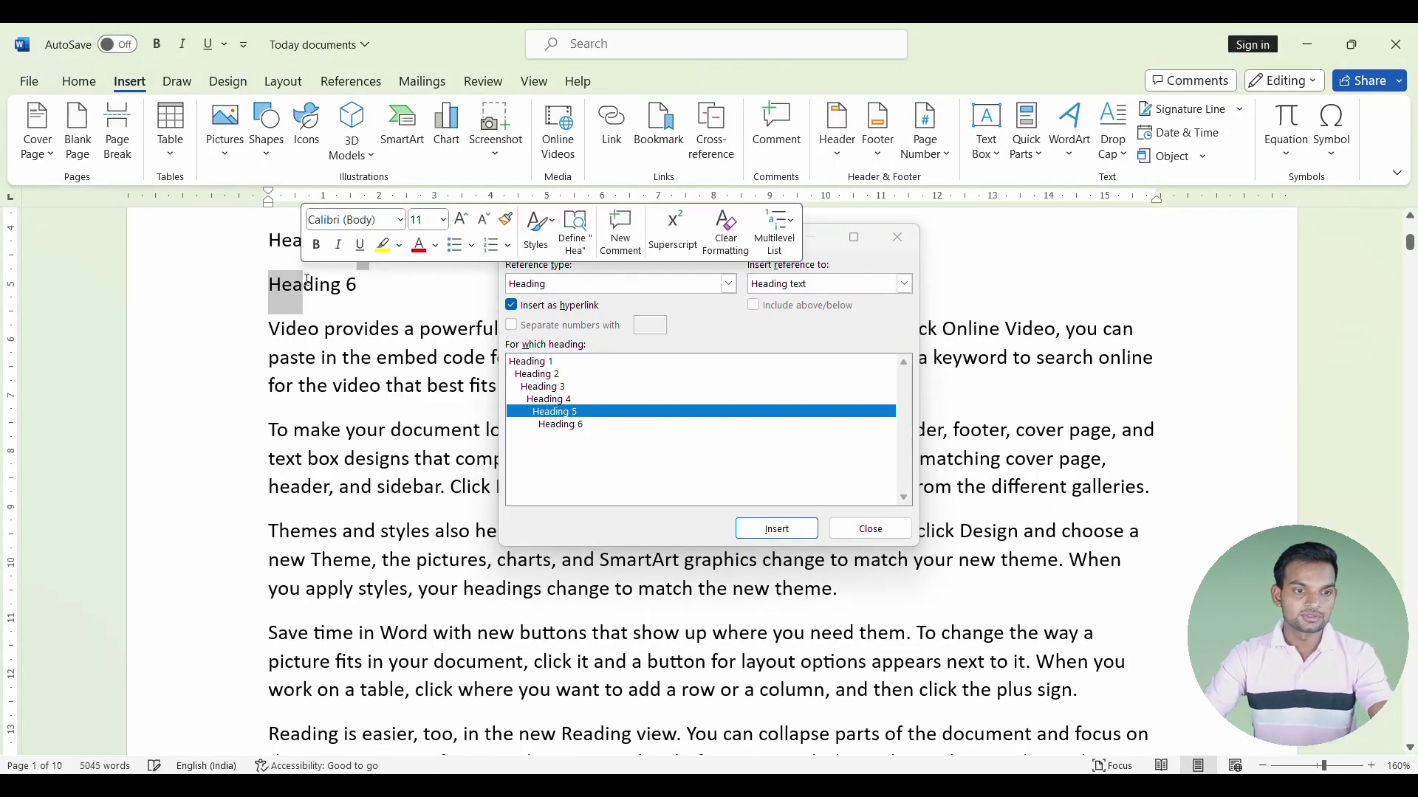
left_click_drag(365, 285, 283, 294)
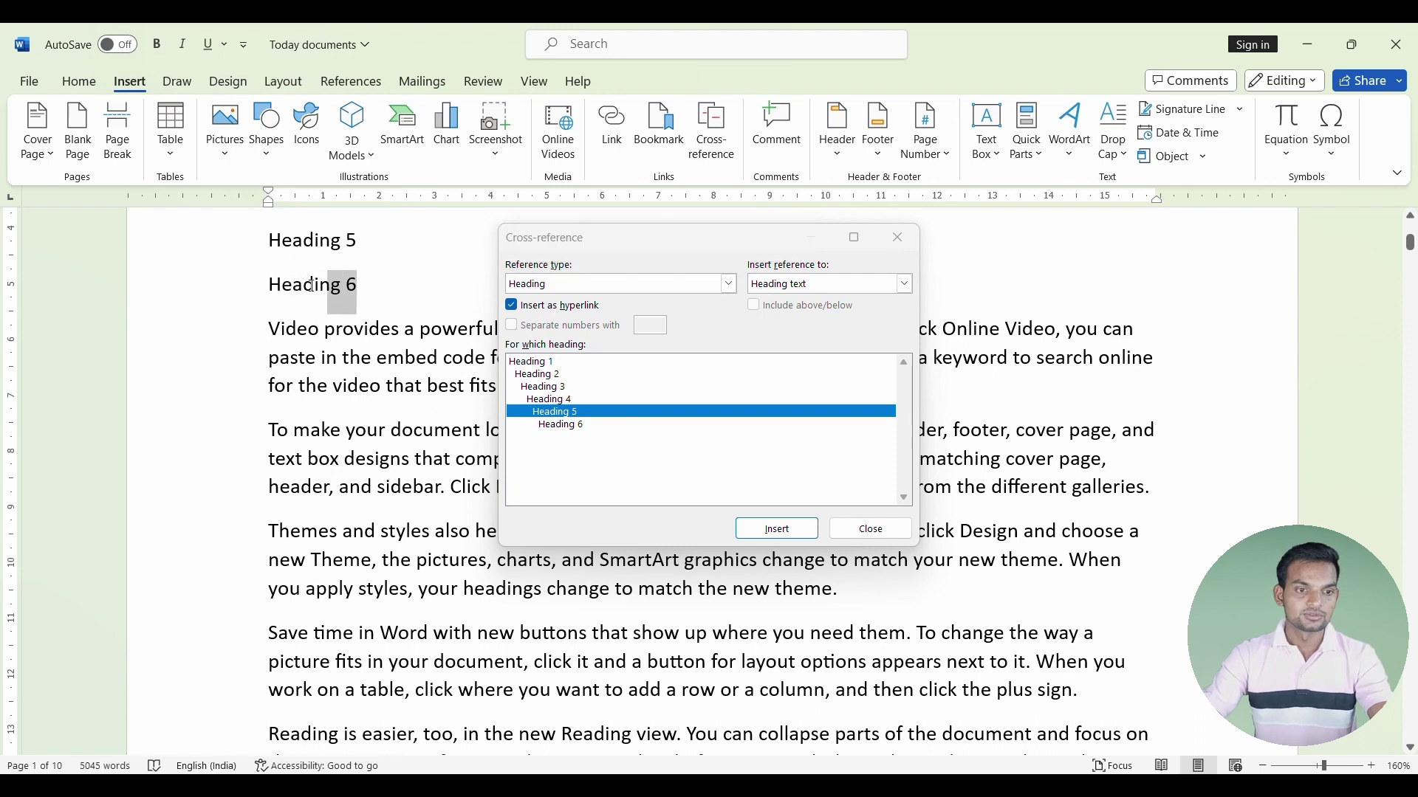
left_click(565, 424)
left_click(777, 529)
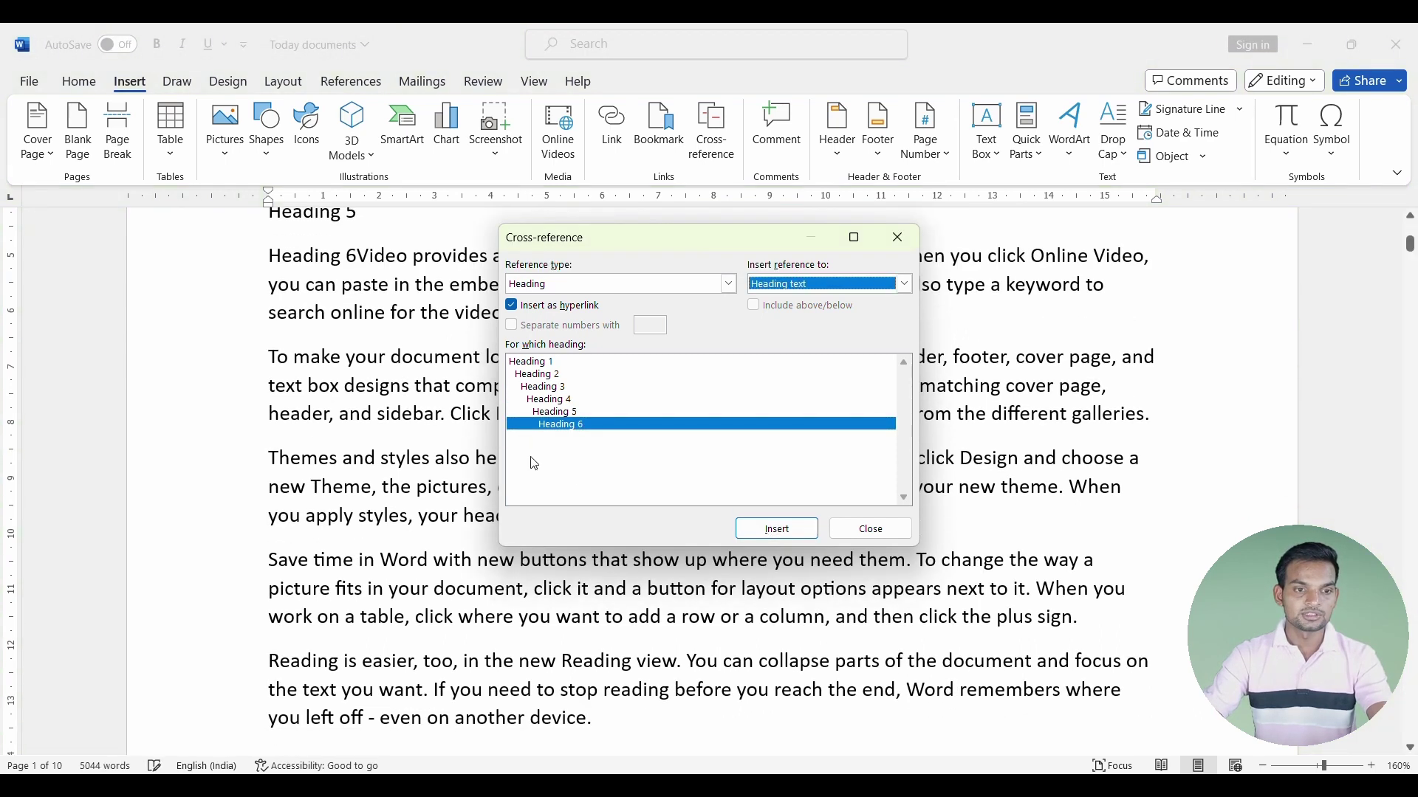
left_click(871, 528)
Ctrl+click the Heading 1 entry in the heading list to jump to the Heading 1 section.
scroll(571, 426, "up", 2)
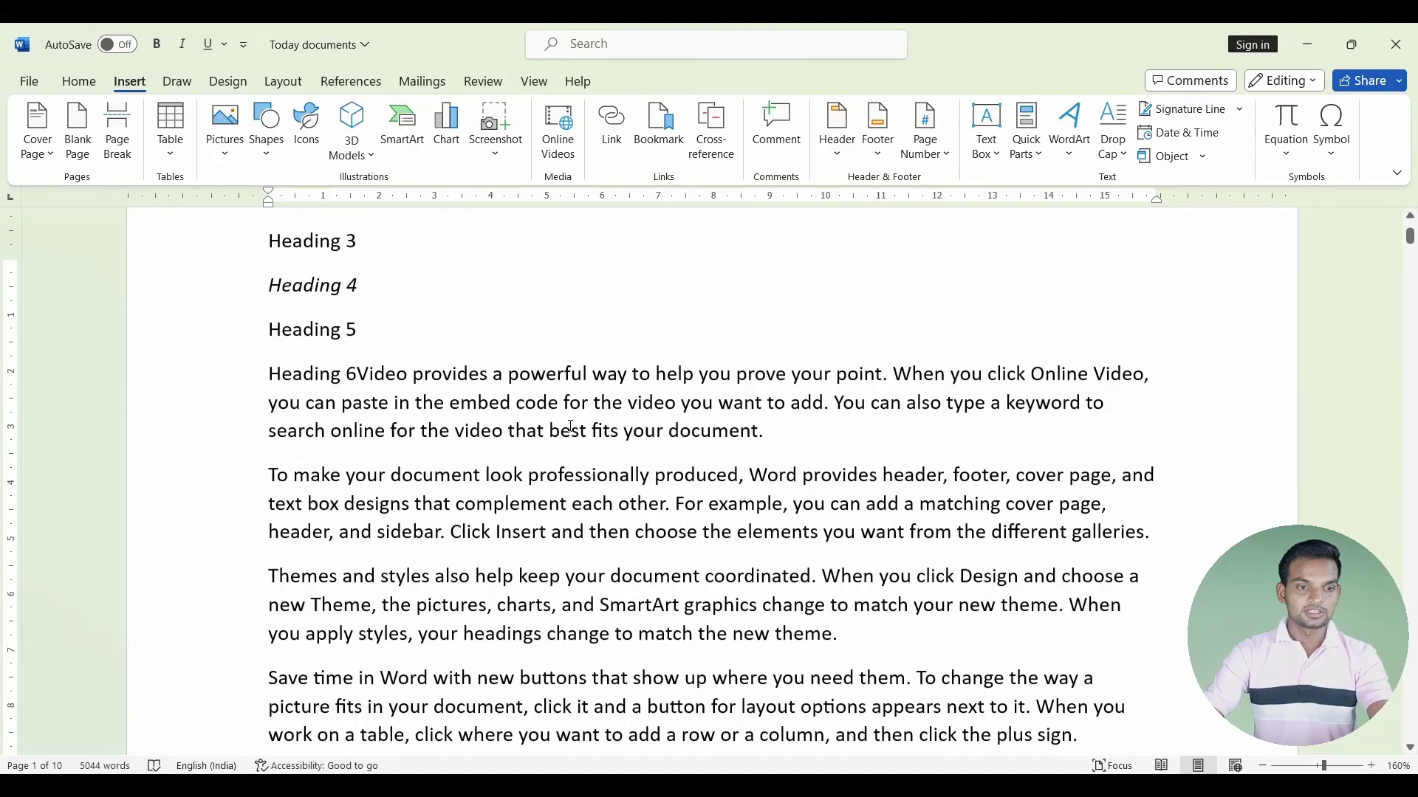
scroll(571, 426, "up", 3)
left_click(404, 443)
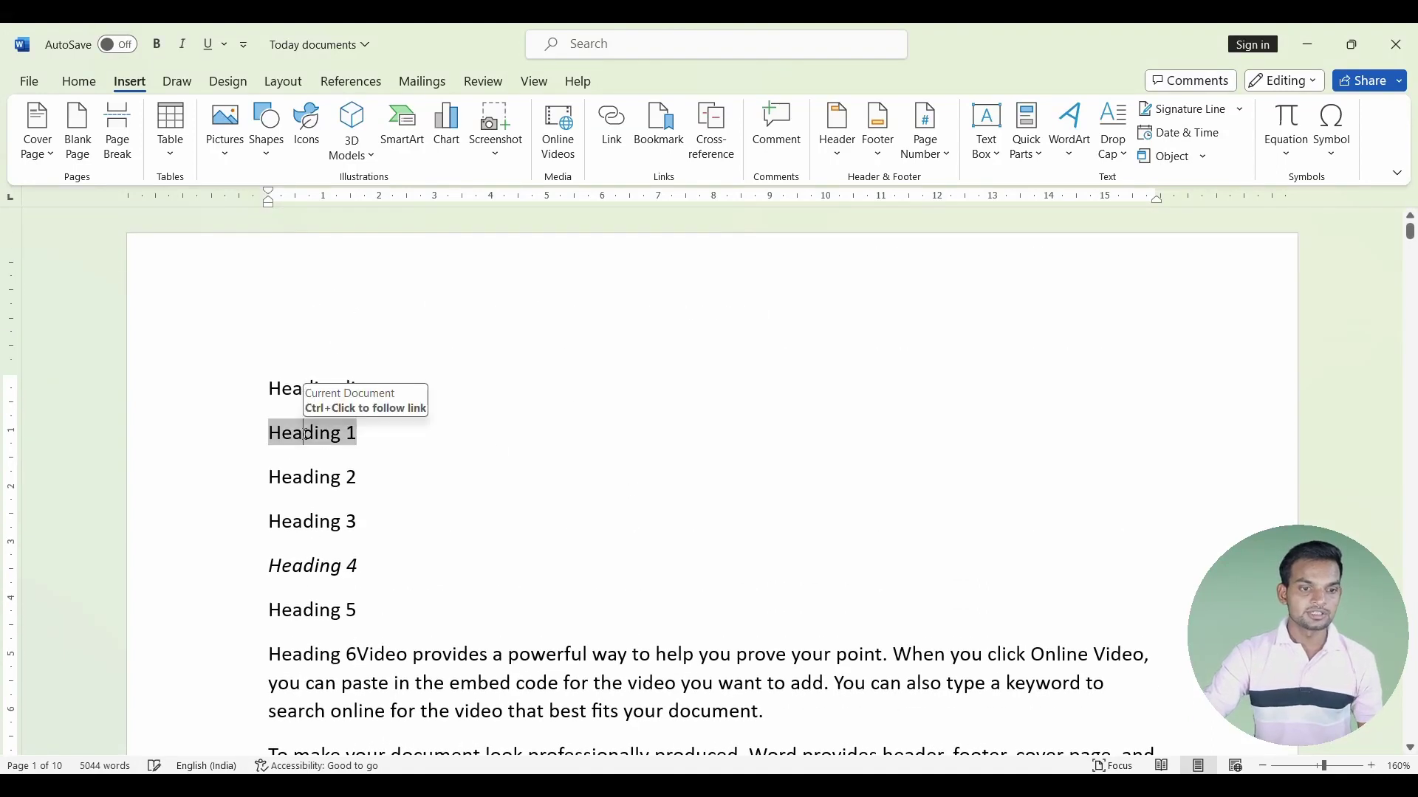
left_click(427, 440)
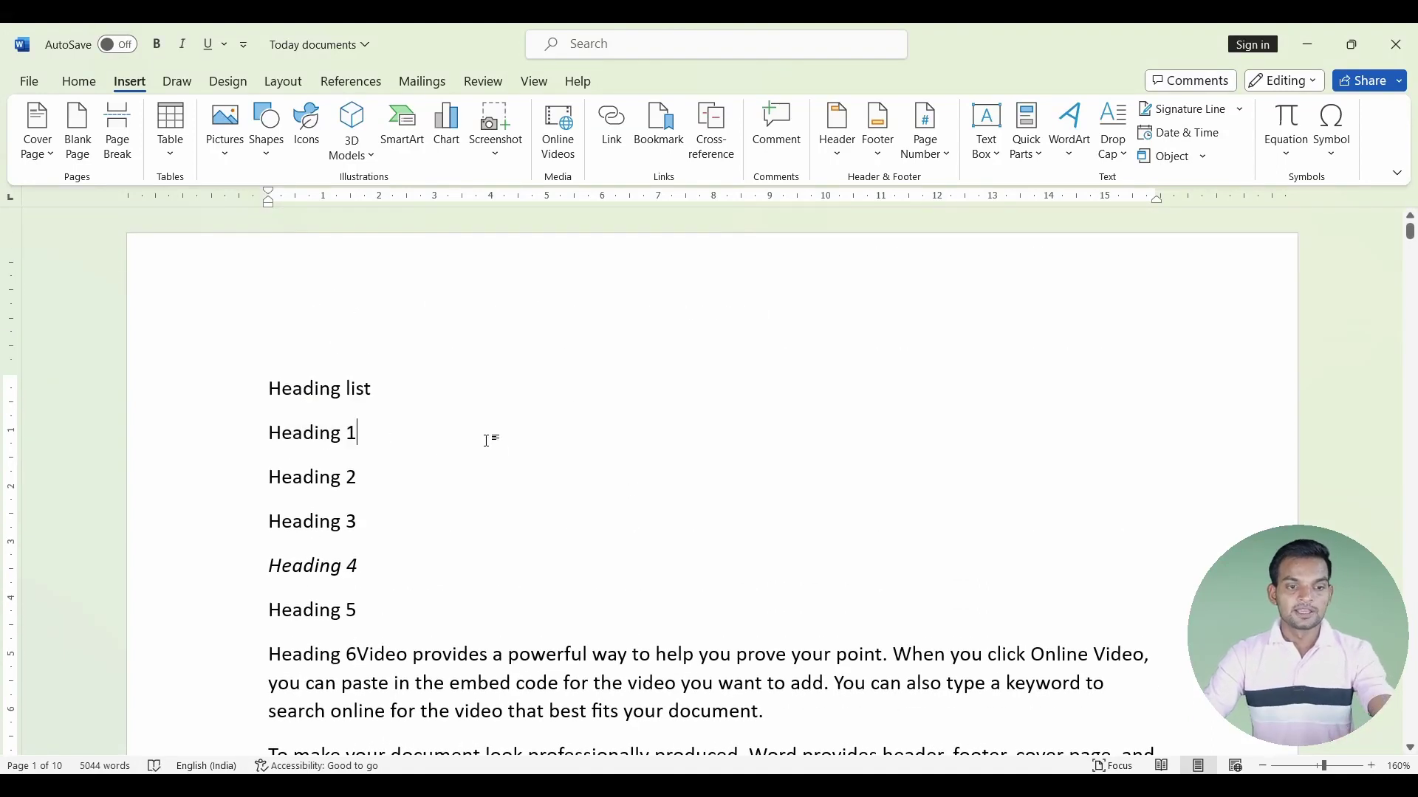
left_click(315, 439, "ctrl")
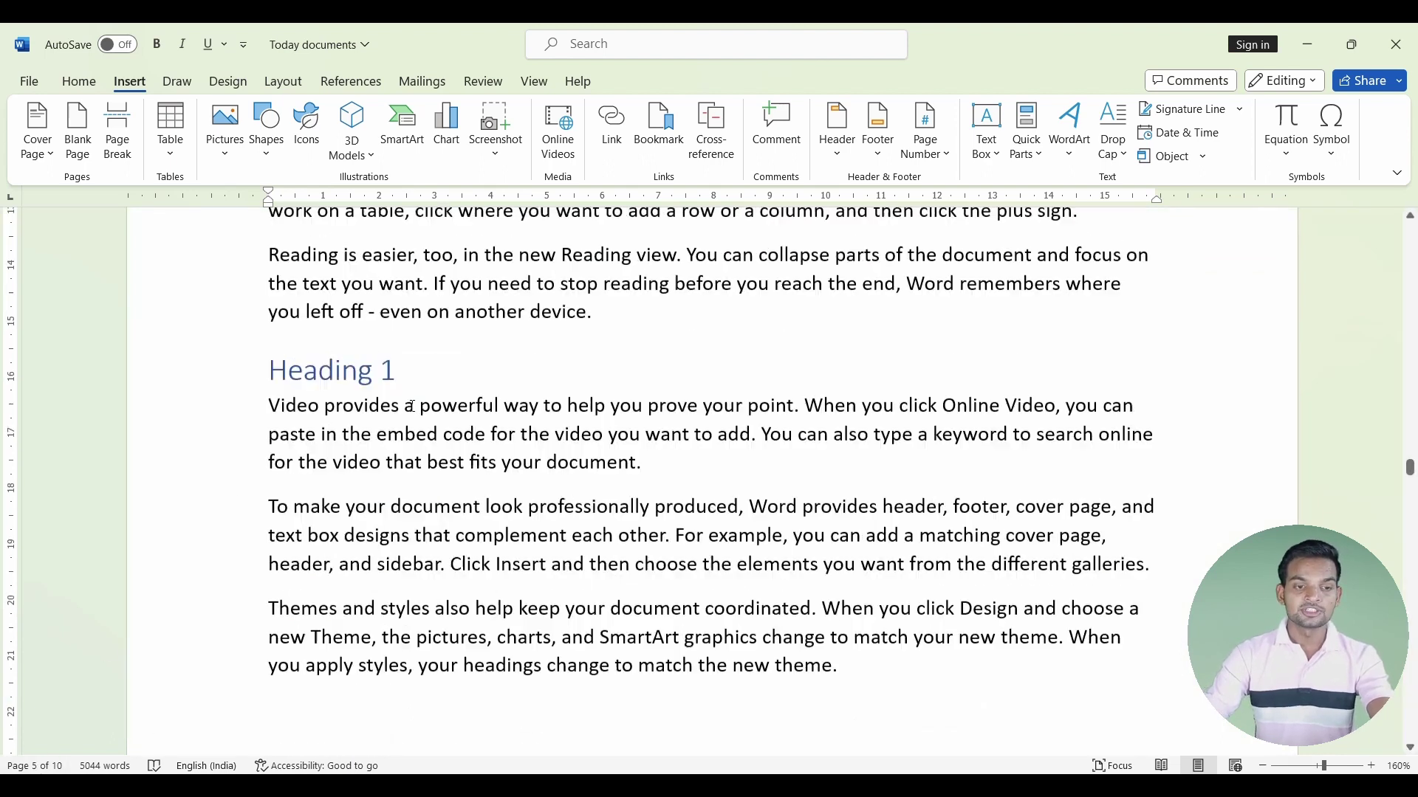
scroll(413, 405, "down", 5)
scroll(414, 404, "down", 5)
scroll(413, 405, "up", 5)
scroll(413, 404, "up", 5)
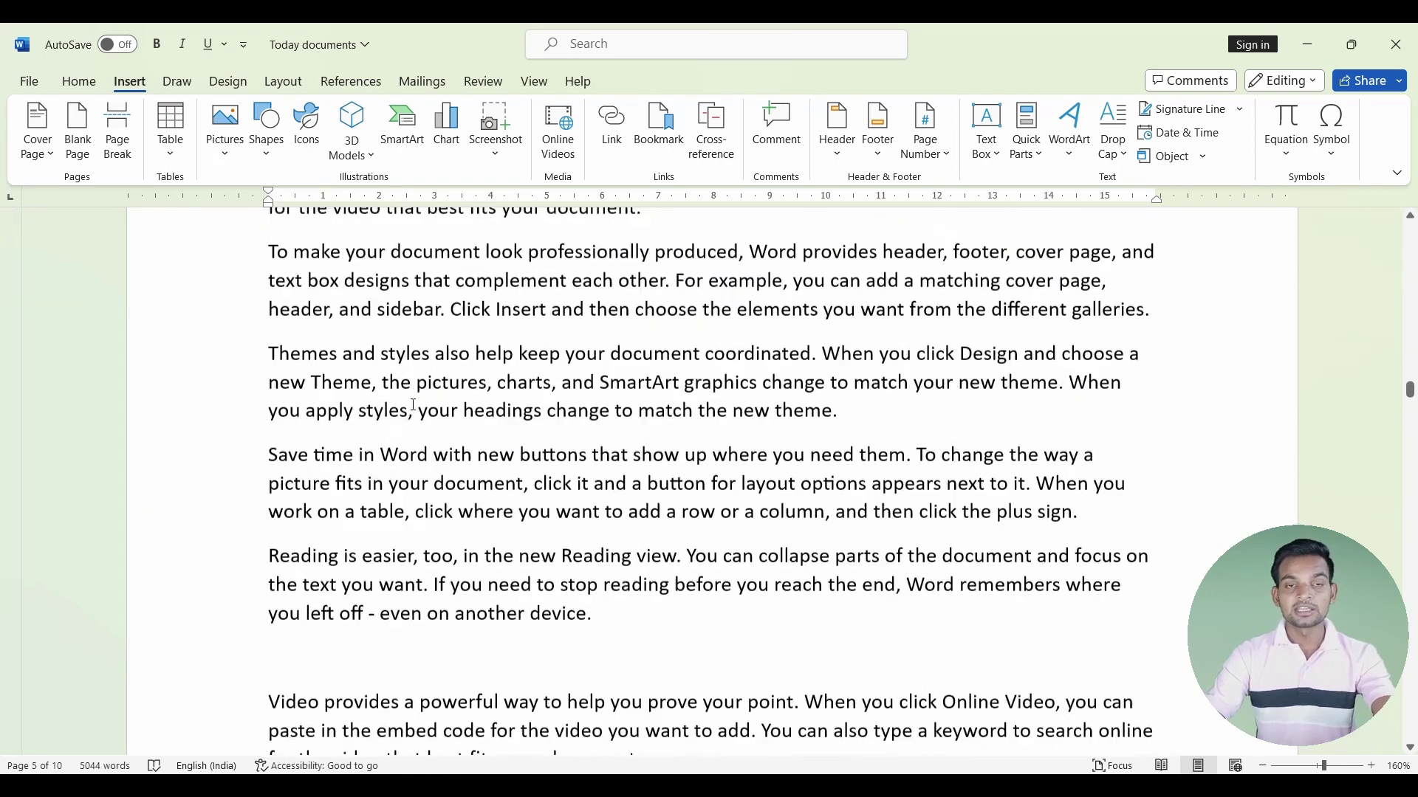
scroll(414, 405, "up", 5)
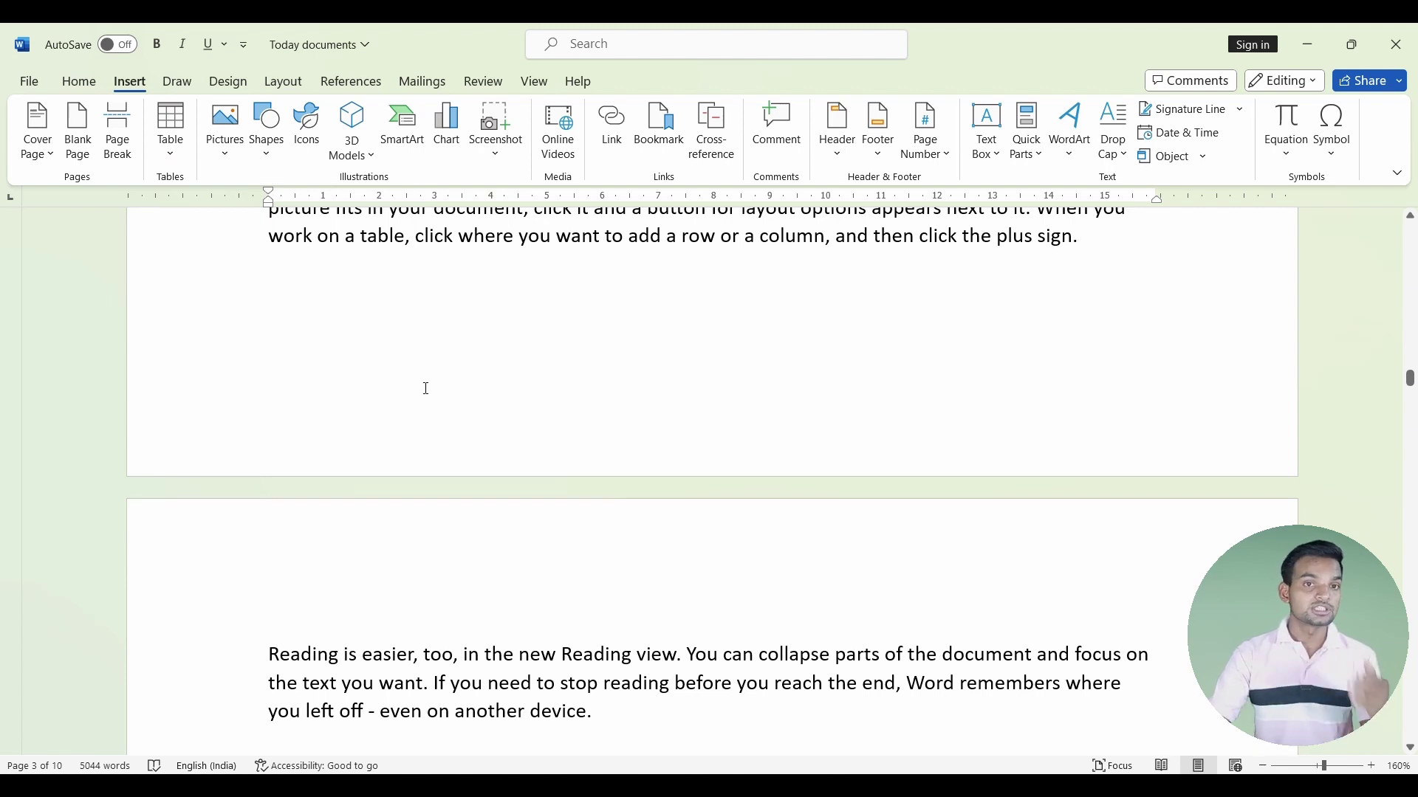
From the page 1 heading list, Ctrl+click the Heading 4 entry to jump to its section.
scroll(425, 391, "up", 1)
scroll(516, 369, "up", 5)
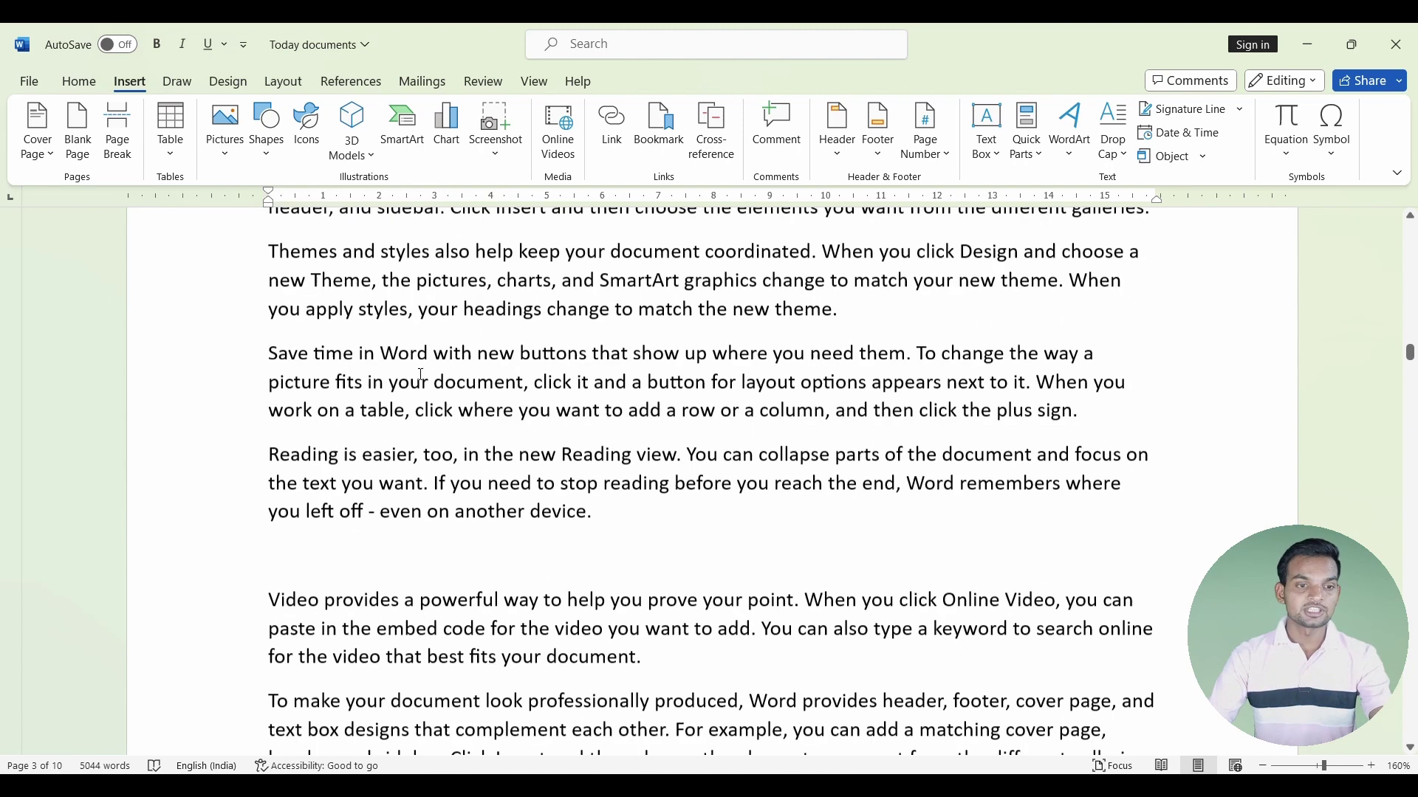
scroll(738, 332, "up", 5)
scroll(960, 288, "up", 5)
scroll(1184, 243, "up", 5)
scroll(1255, 251, "up", 2)
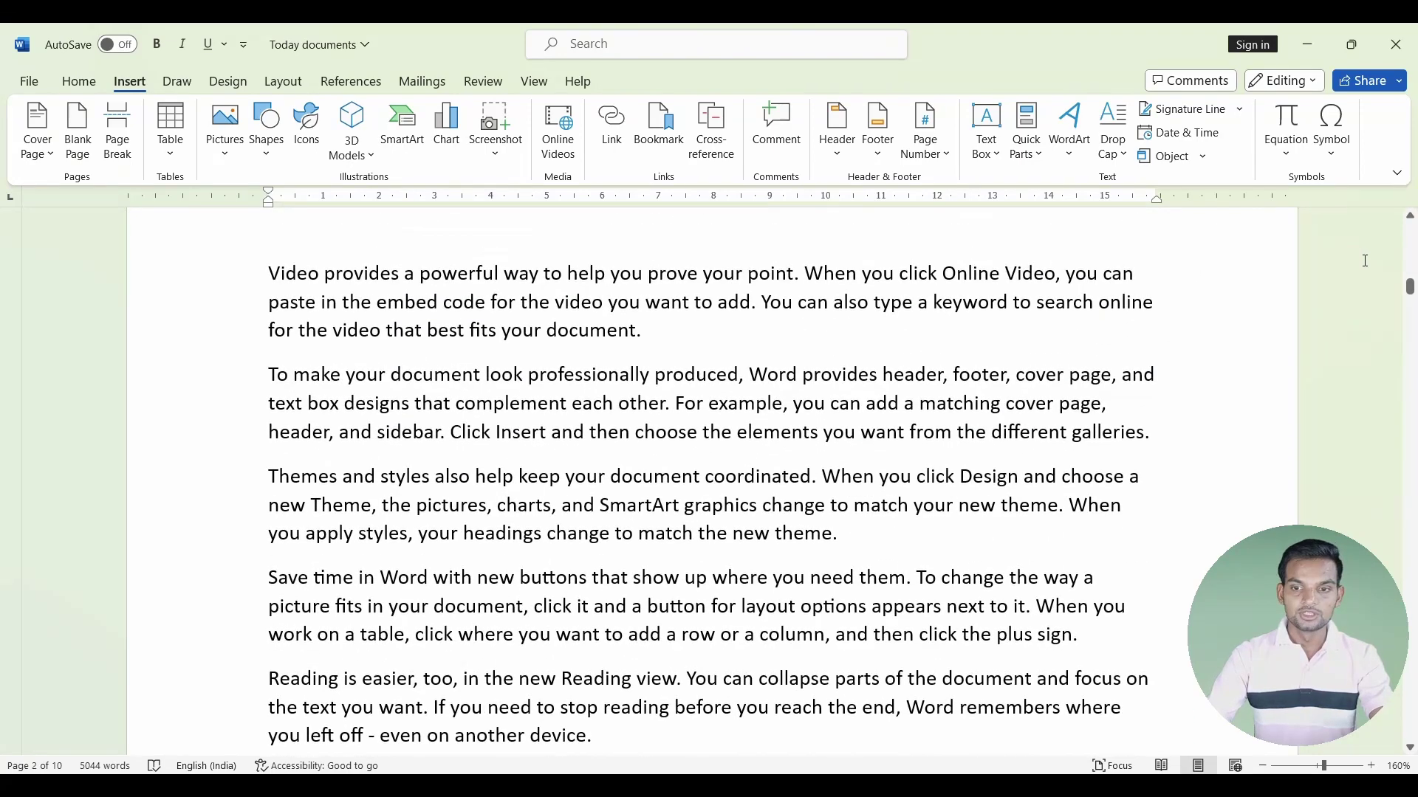
left_click_drag(1409, 287, 1408, 234)
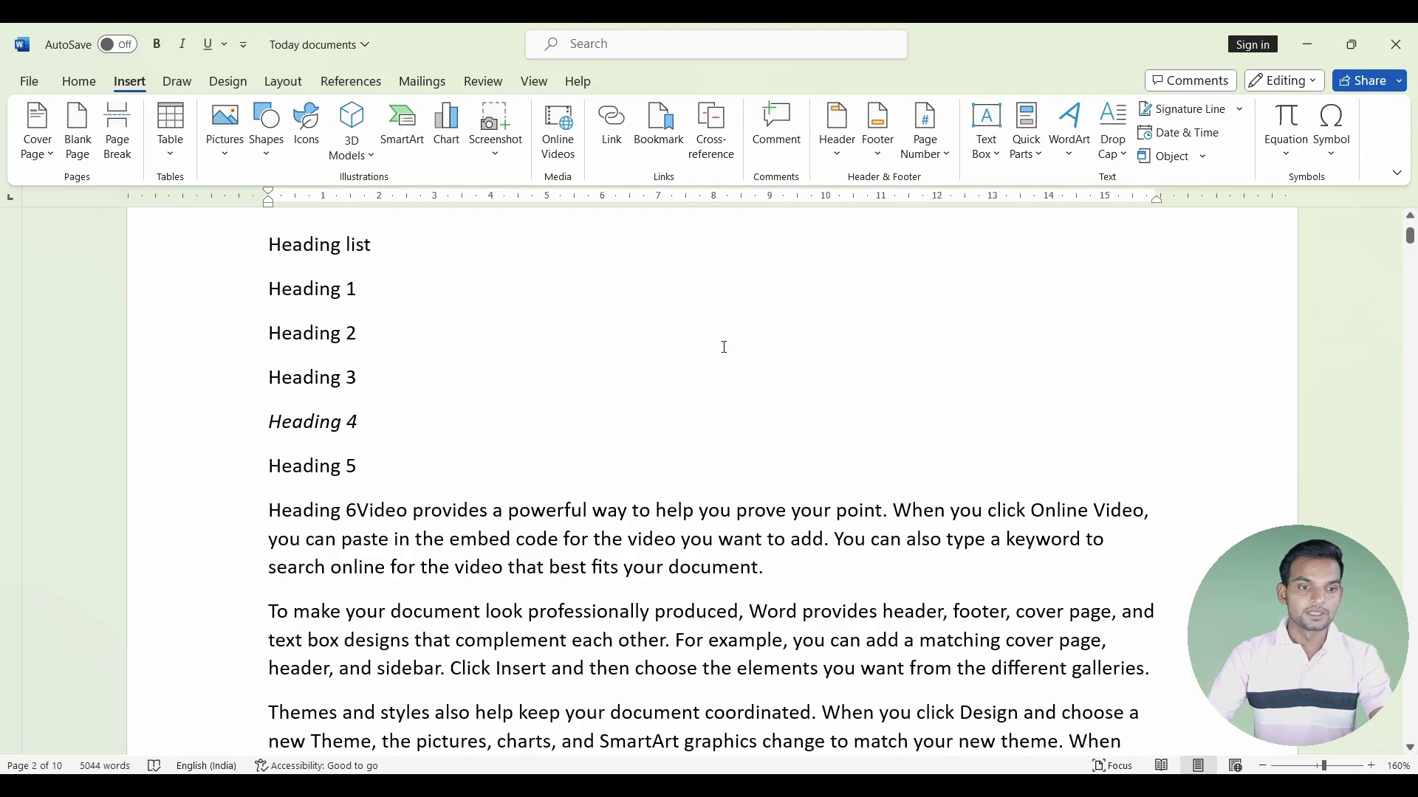
left_click(317, 427)
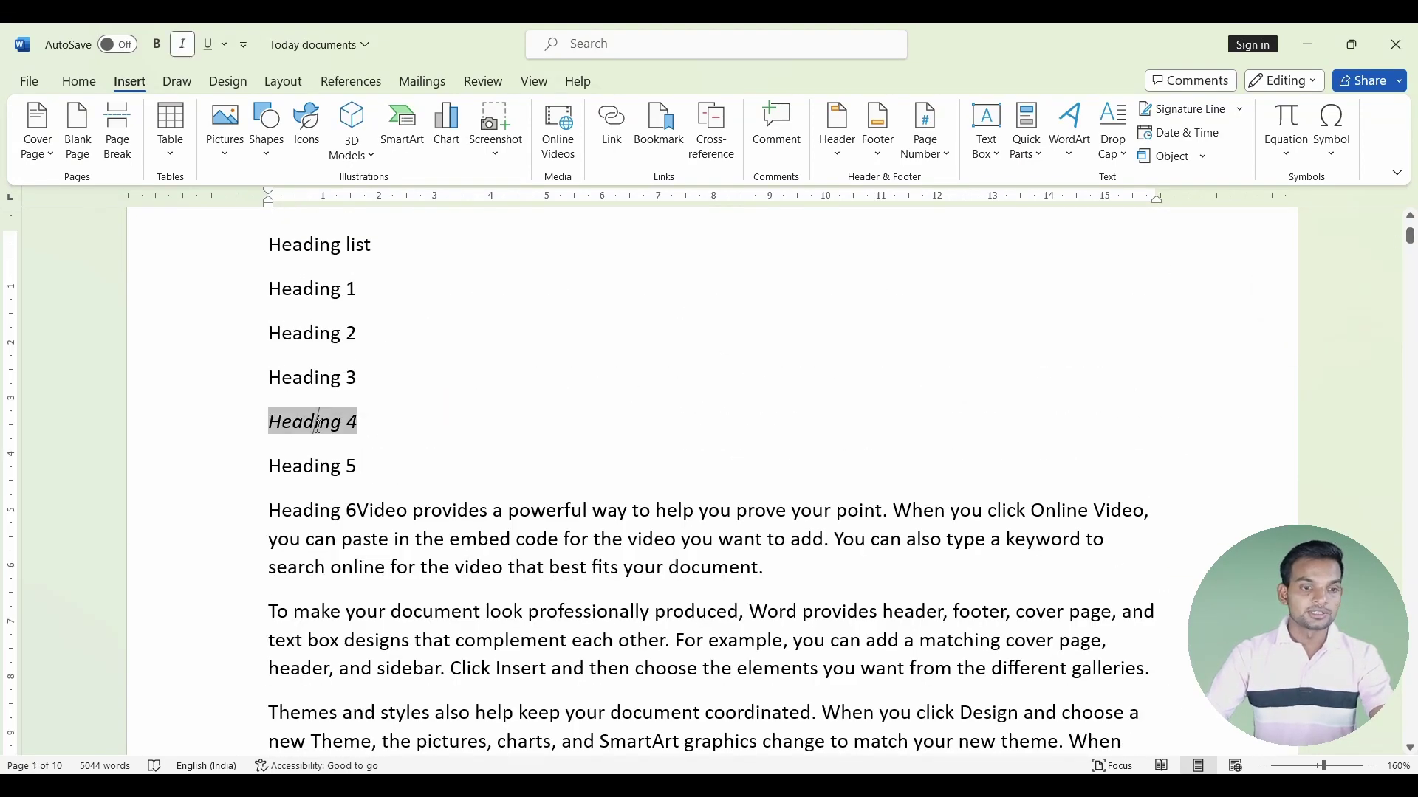
left_click(379, 407)
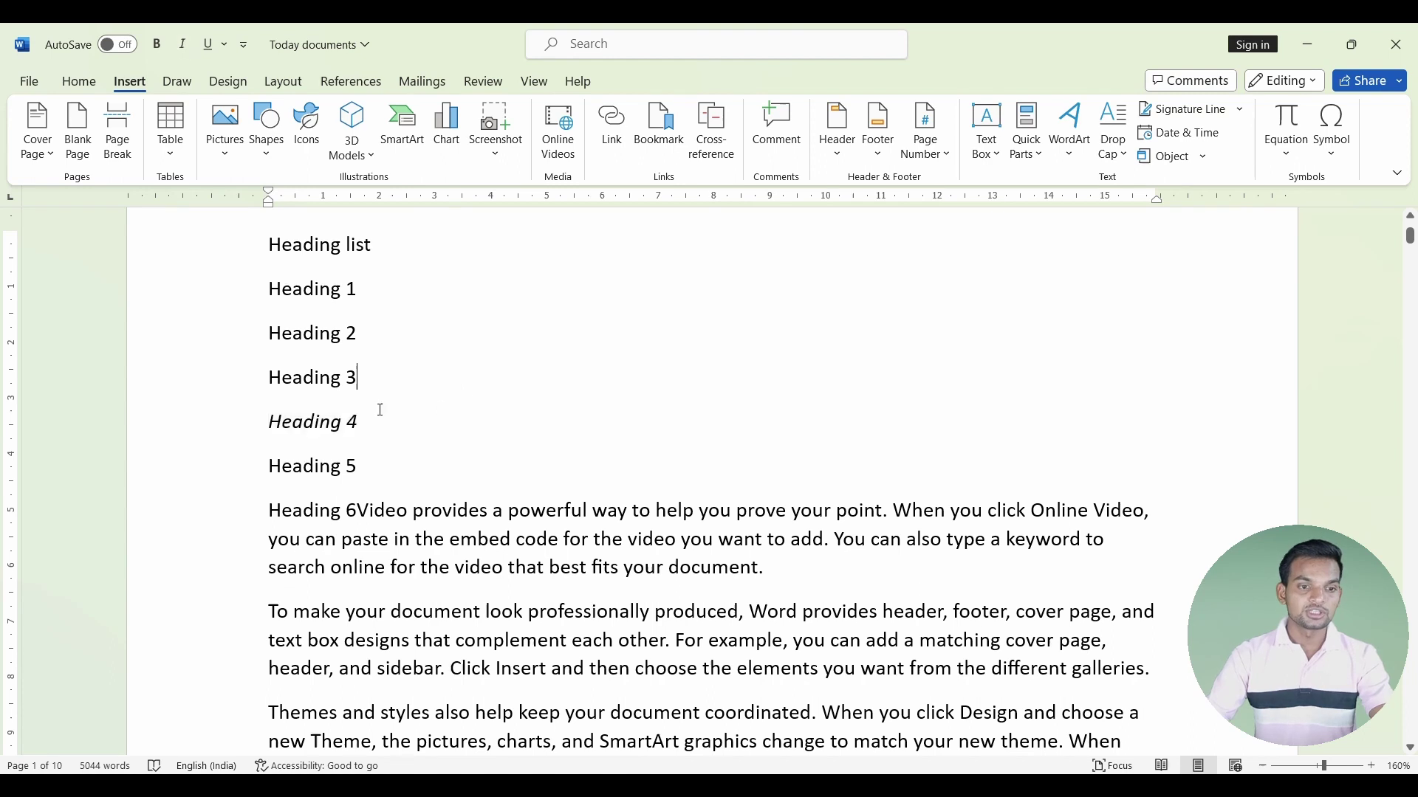
left_click(333, 427, "ctrl")
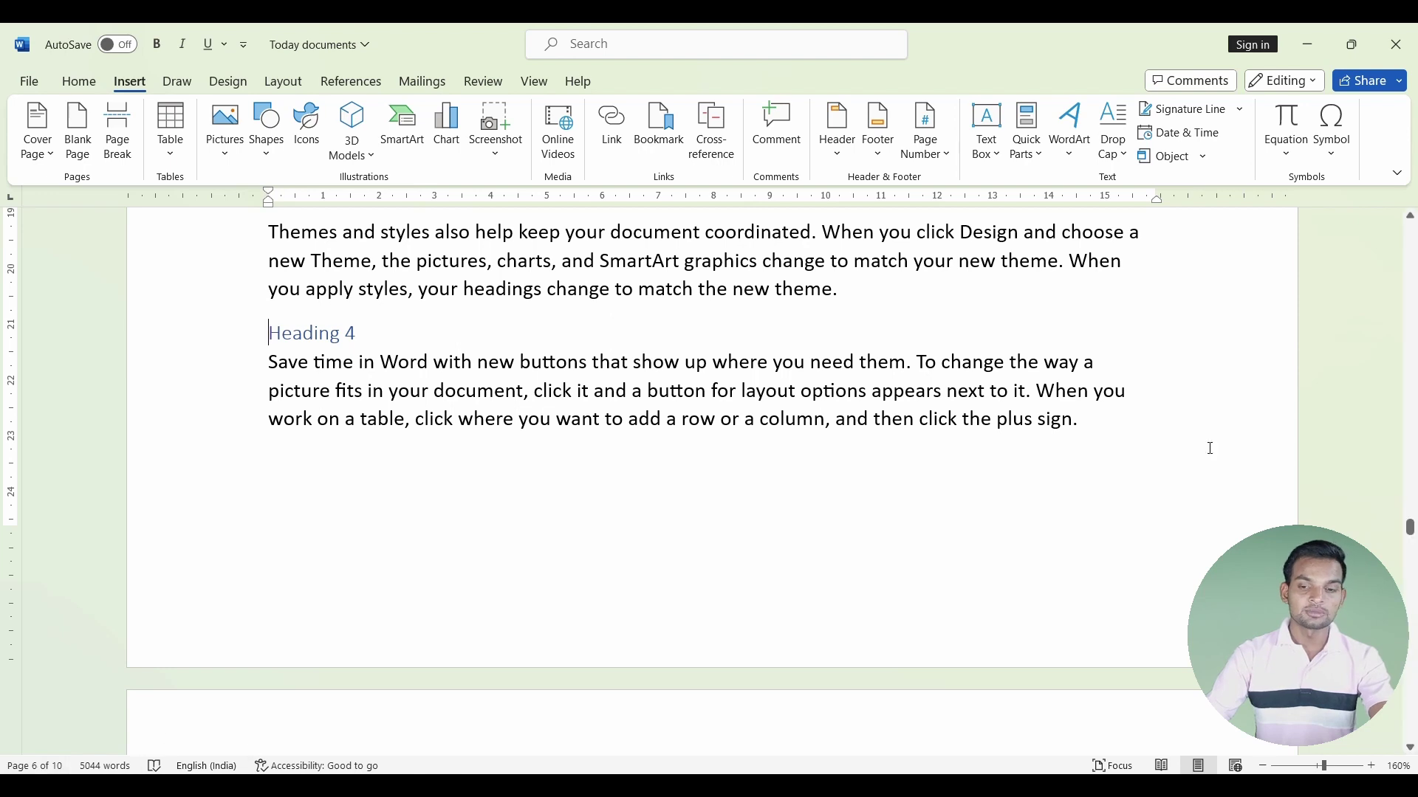
scroll(1401, 535, "up", 5)
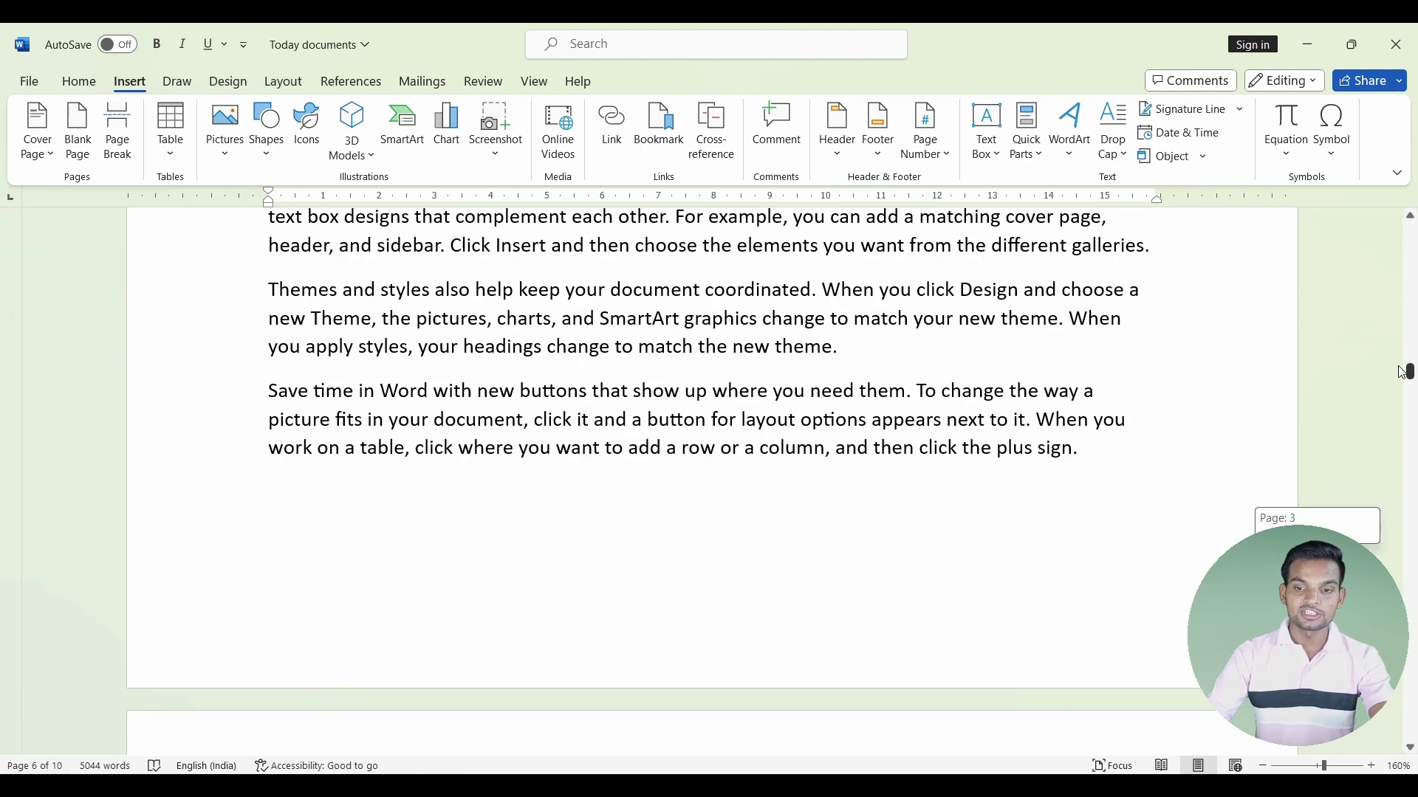
scroll(1366, 443, "up", 5)
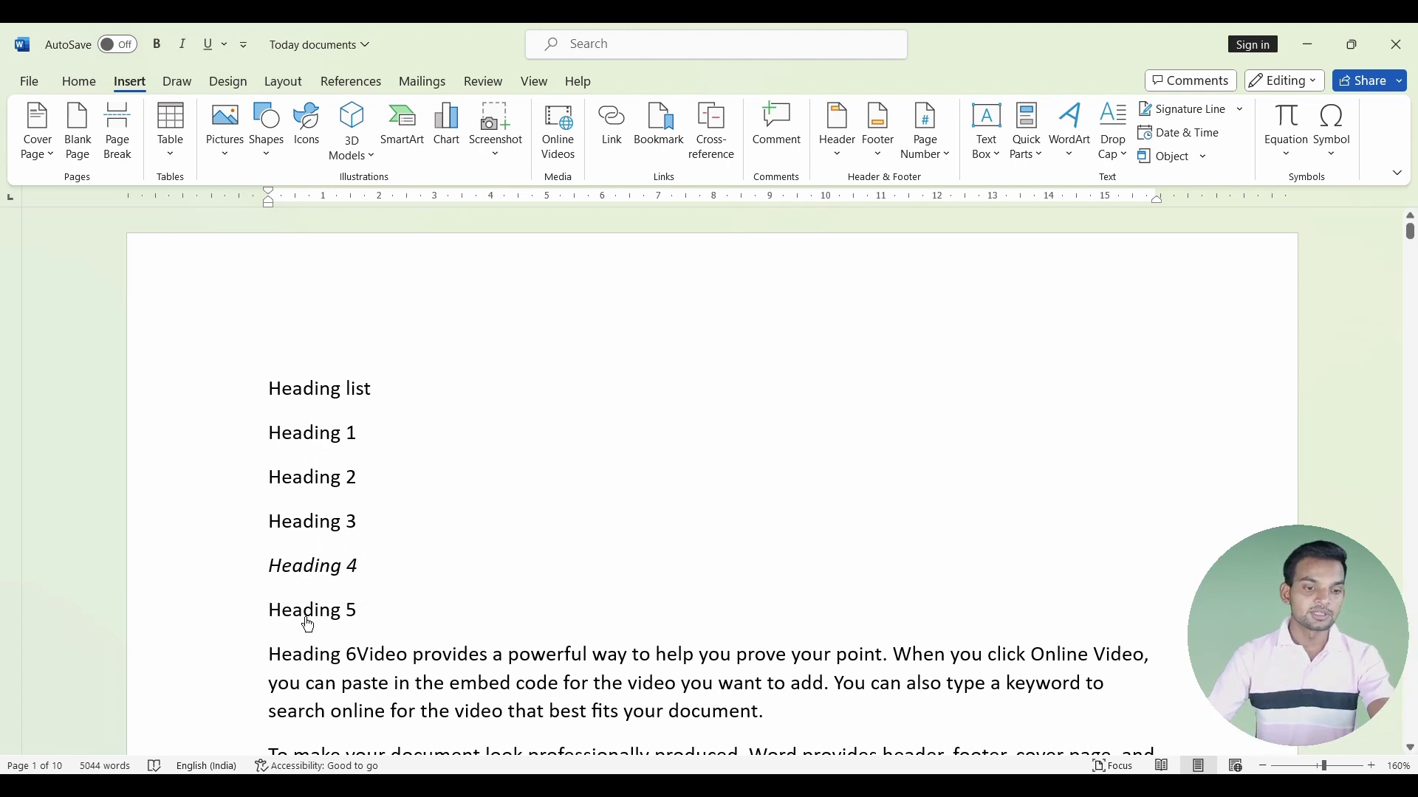
left_click(308, 613, "ctrl")
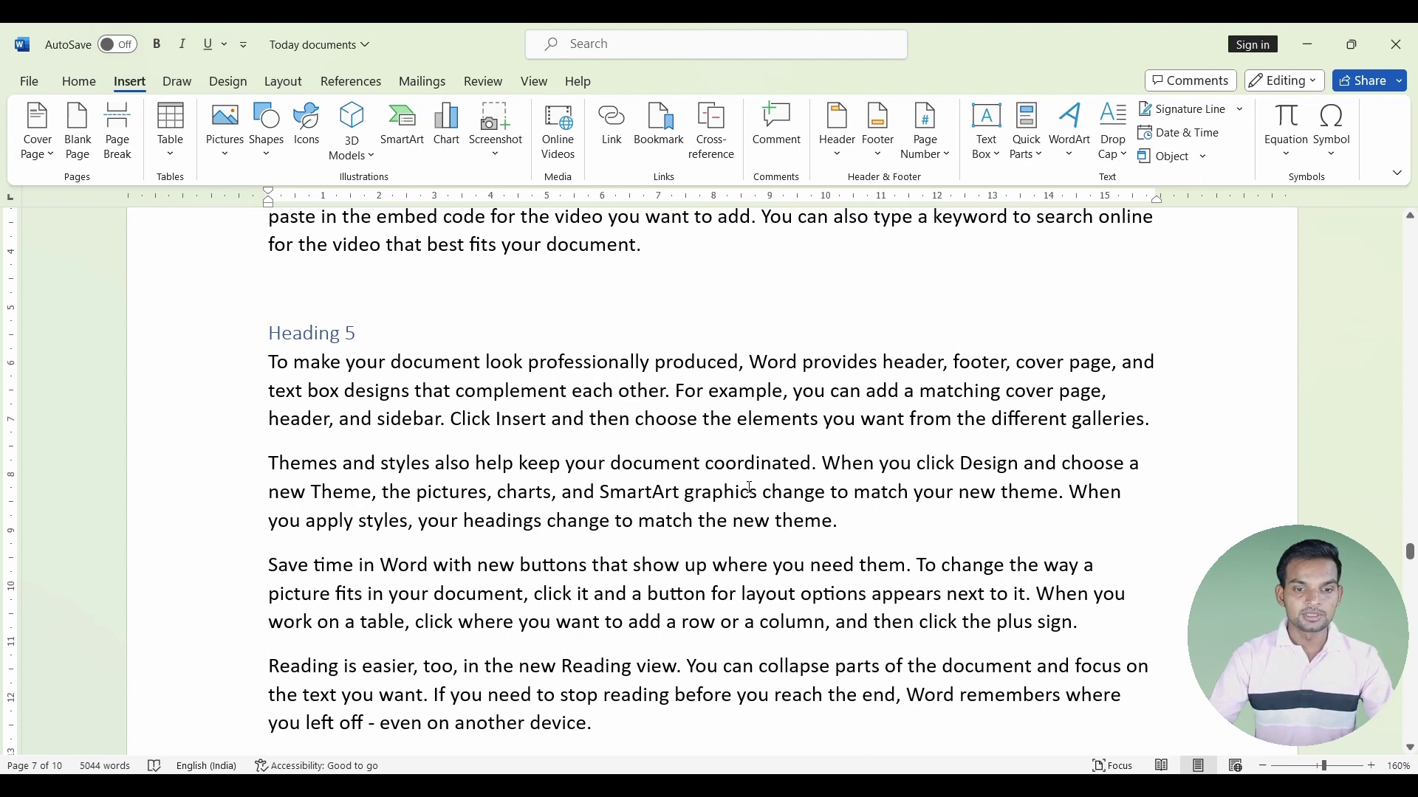
Select 'graphics' in the Themes and styles paragraph and post the comment 'Nothing' on it.
left_click_drag(755, 494, 687, 504)
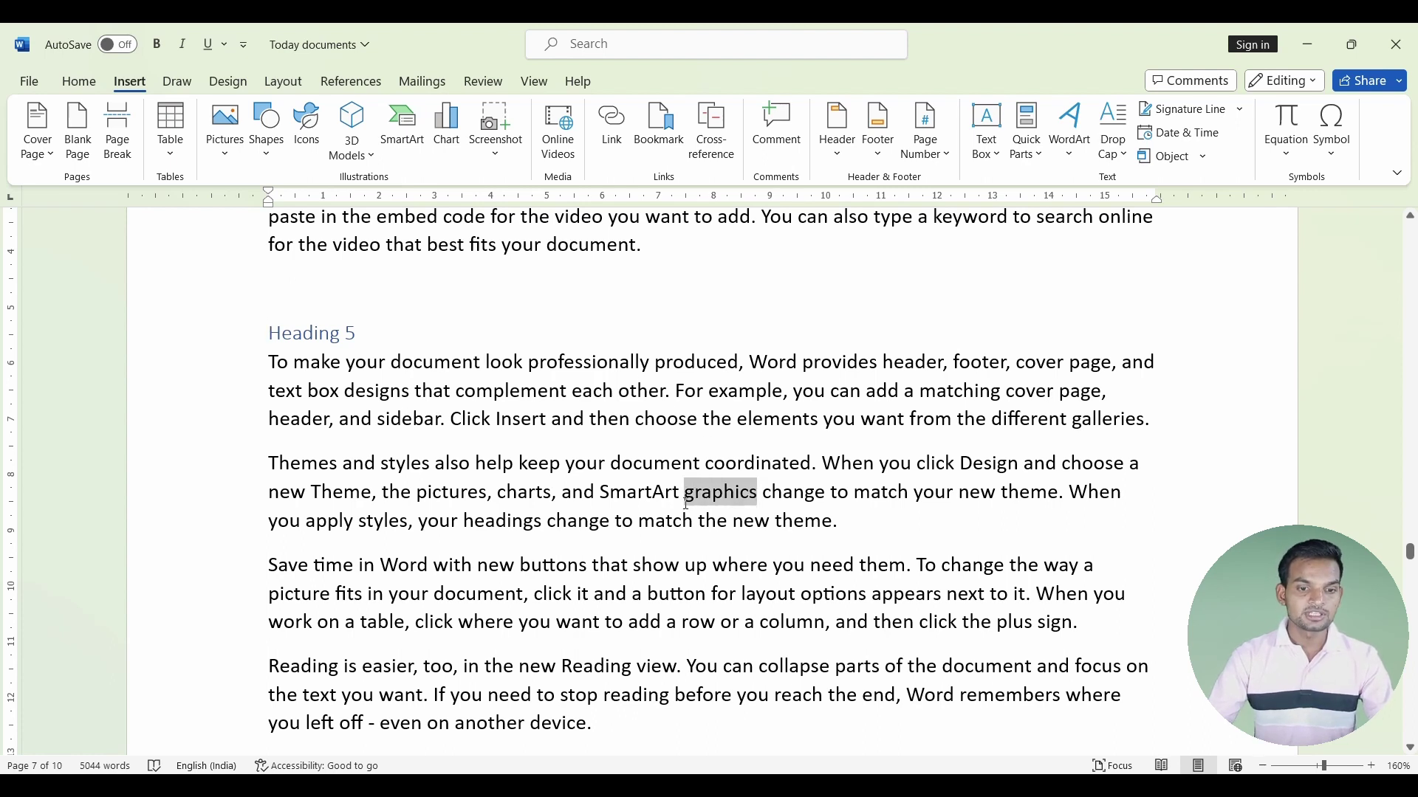
left_click_drag(687, 504, 682, 520)
left_click(689, 500)
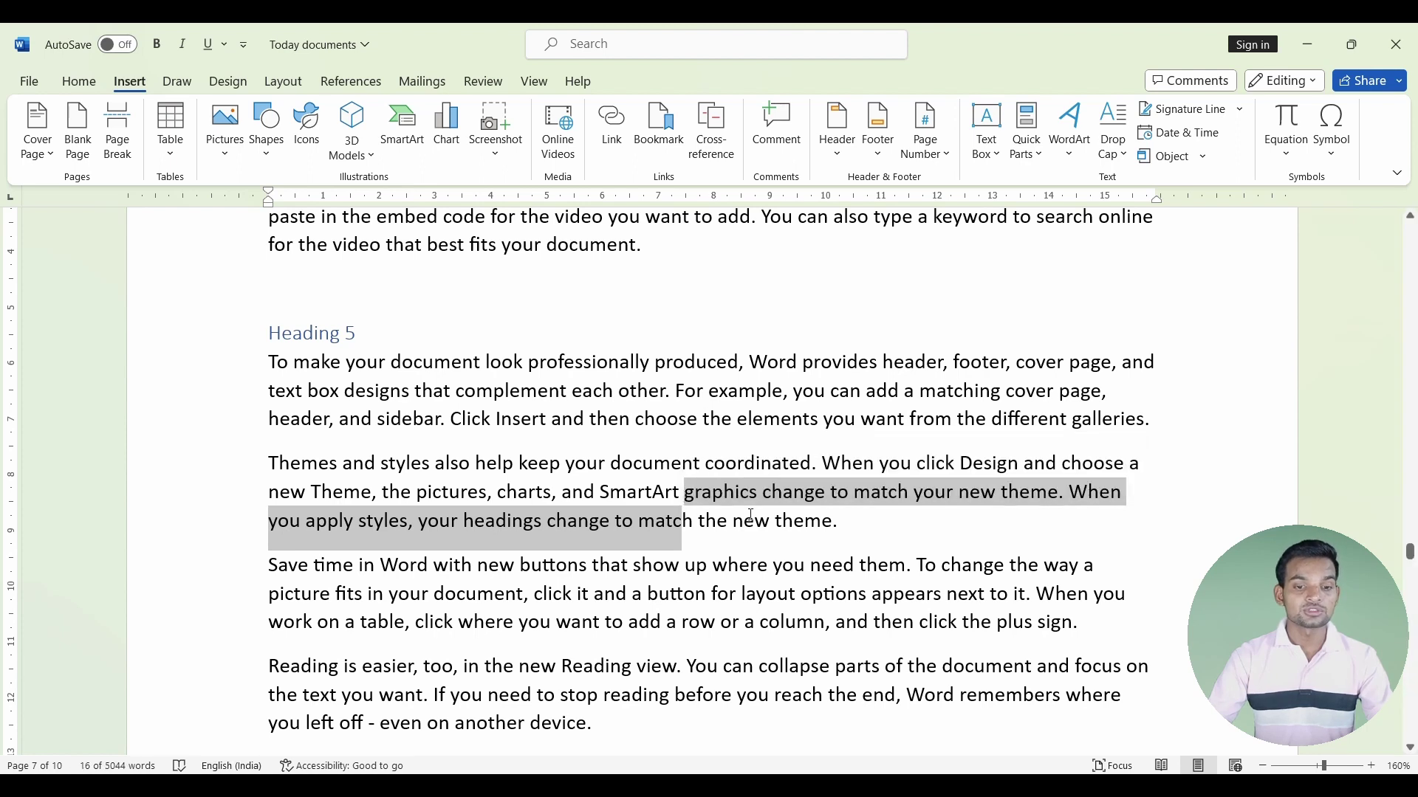
left_click_drag(757, 494, 685, 496)
left_click(776, 126)
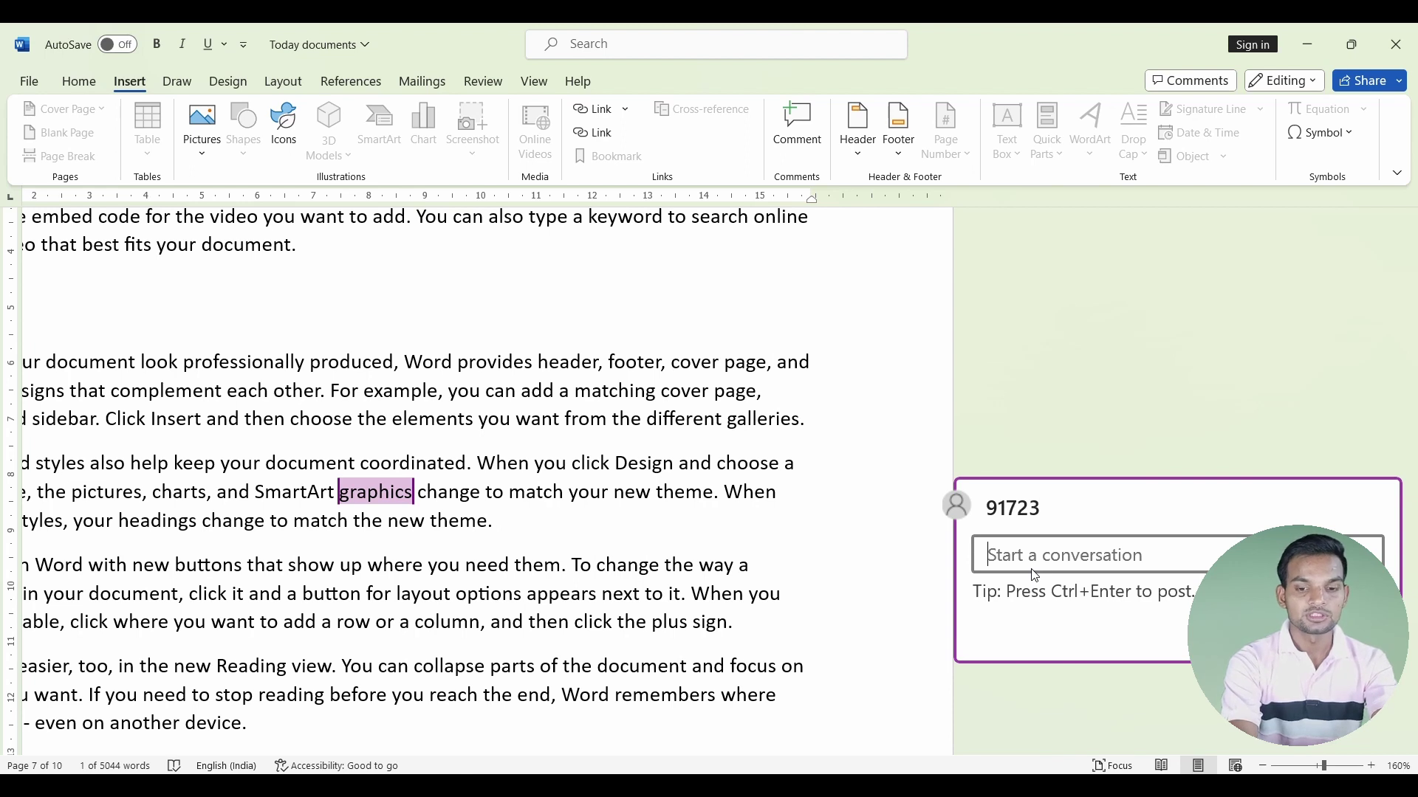
type("Nothing")
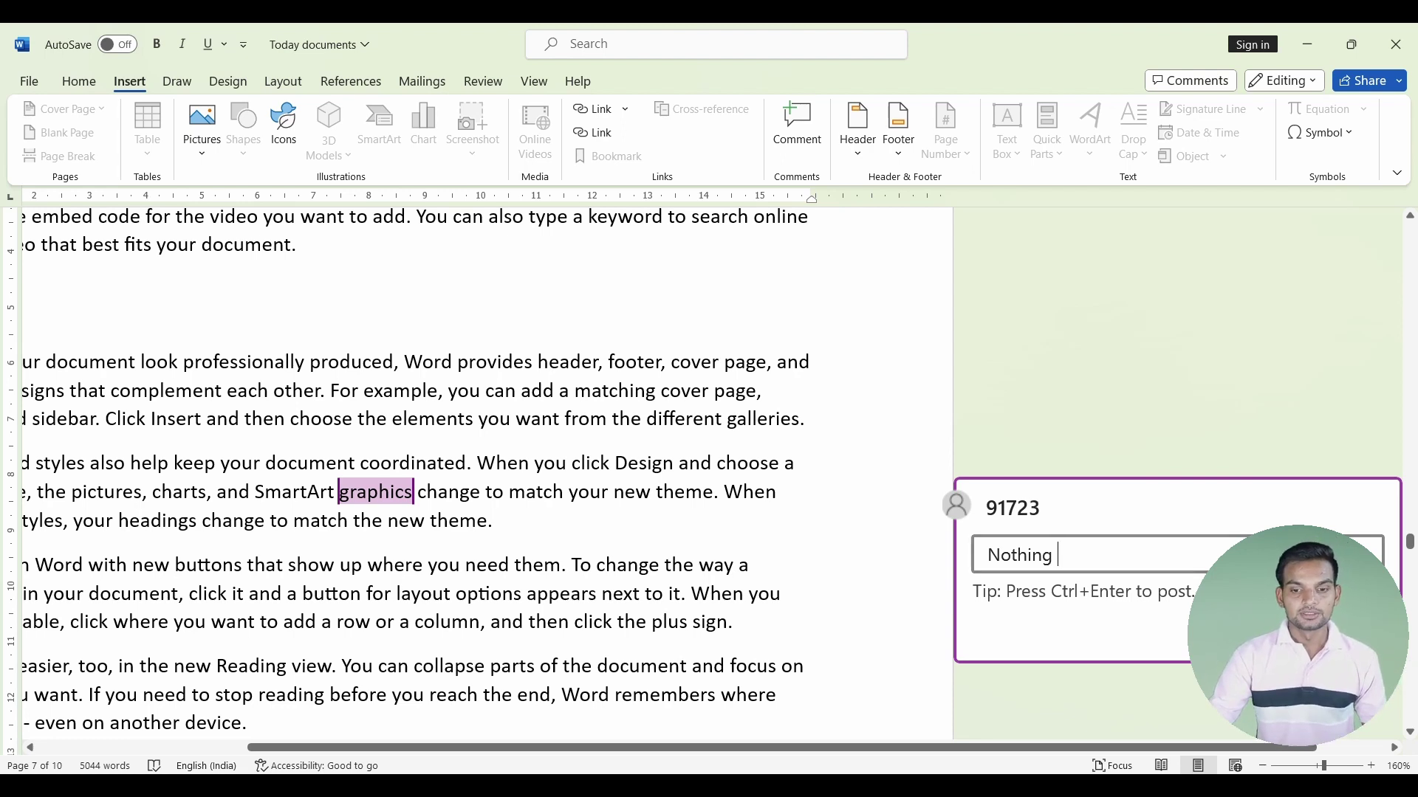
key("ctrl+Return")
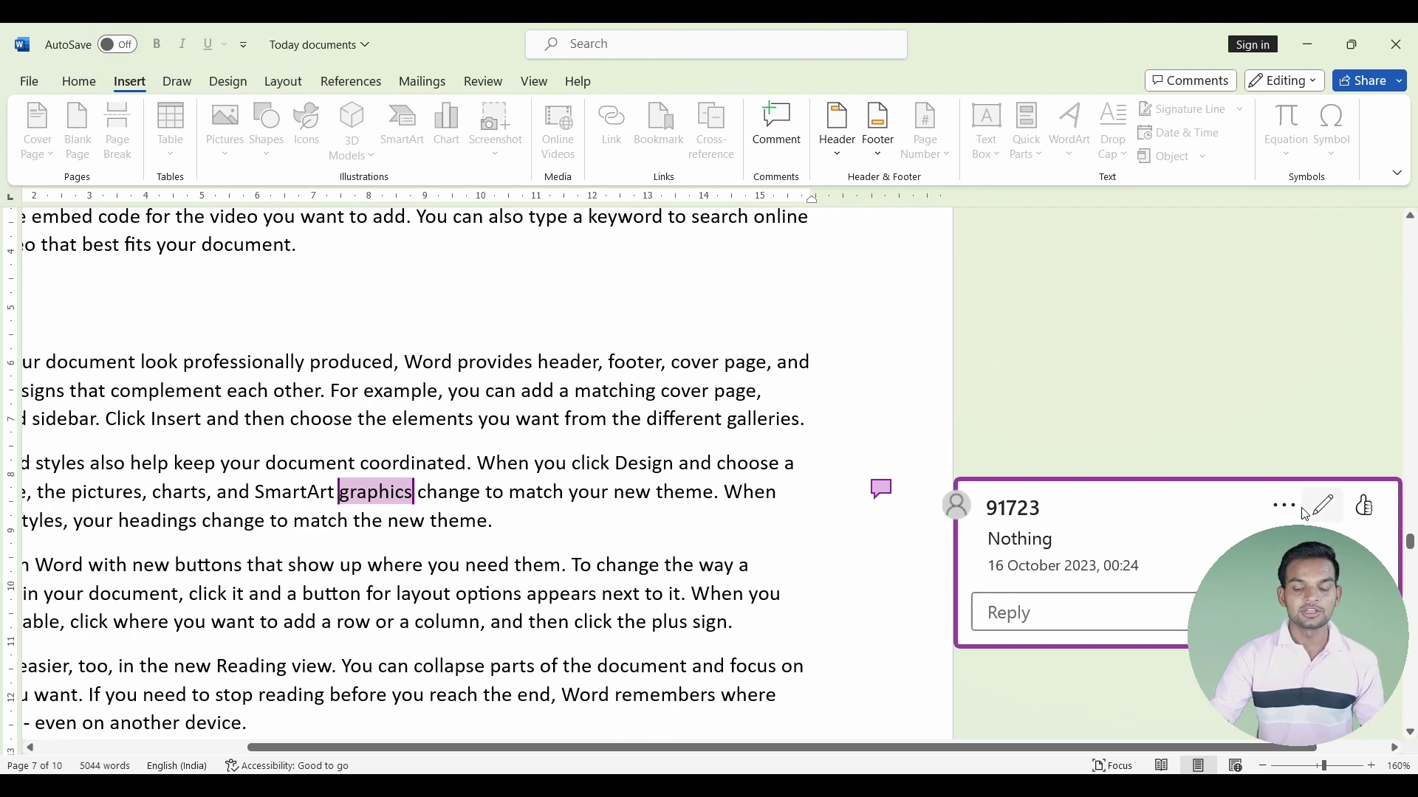
left_click(1061, 606)
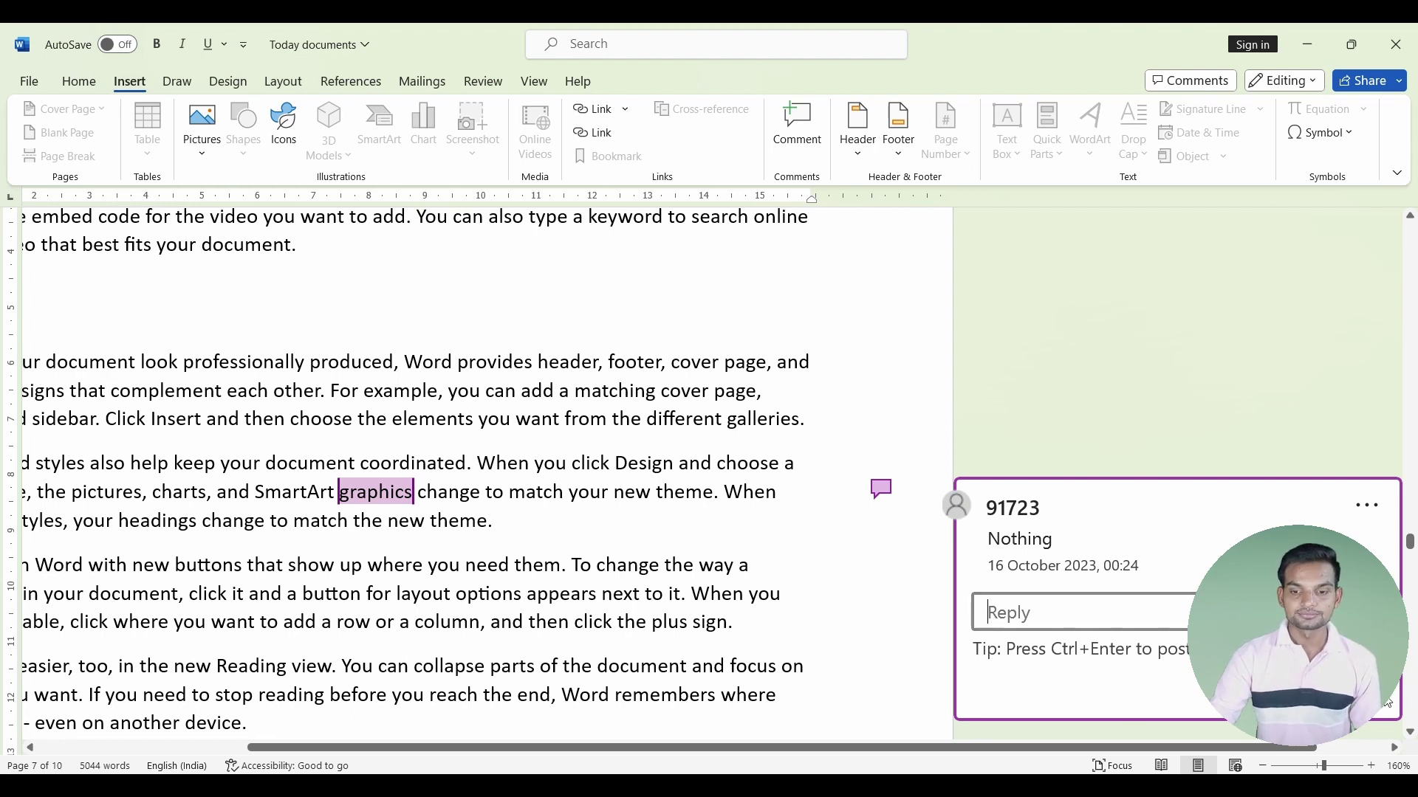
key("Escape")
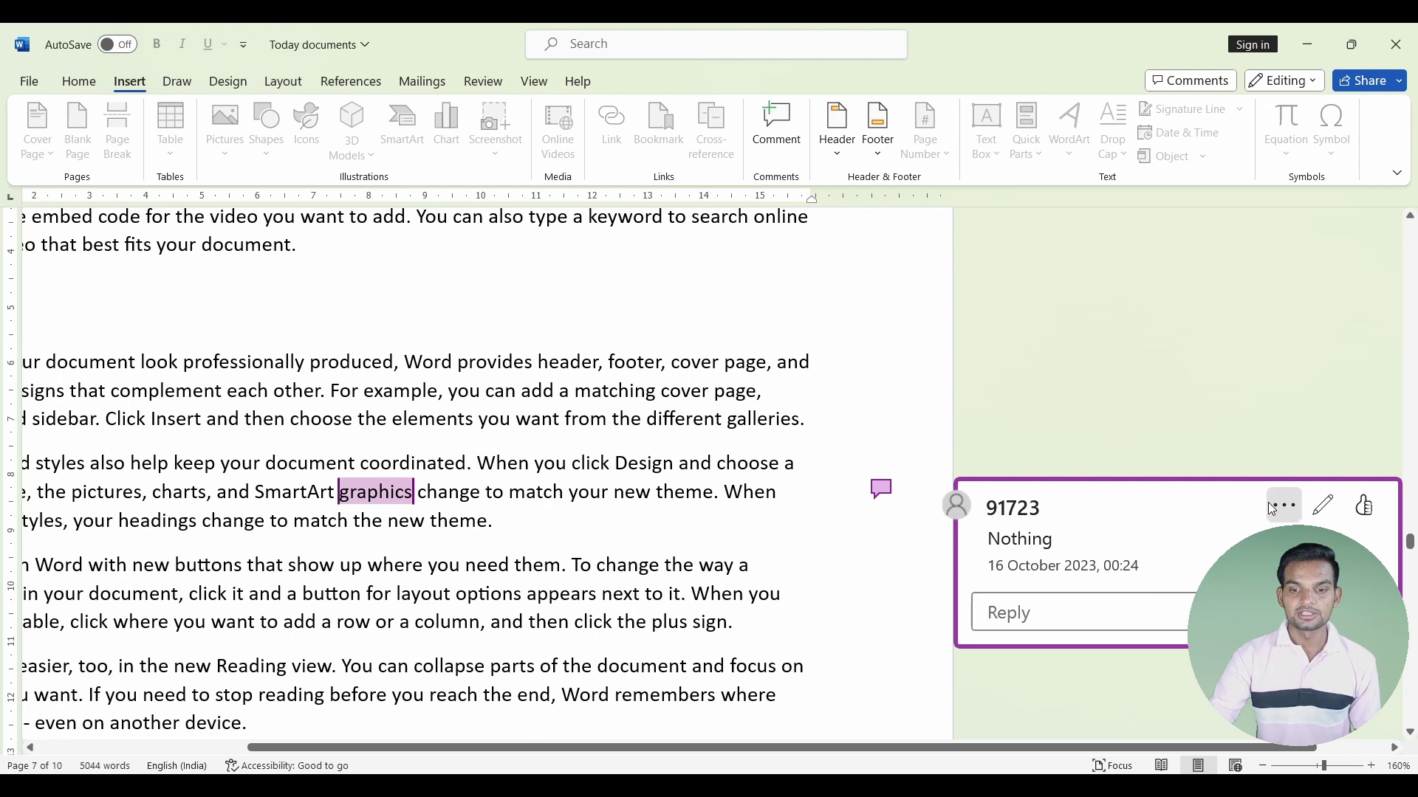
key("Escape")
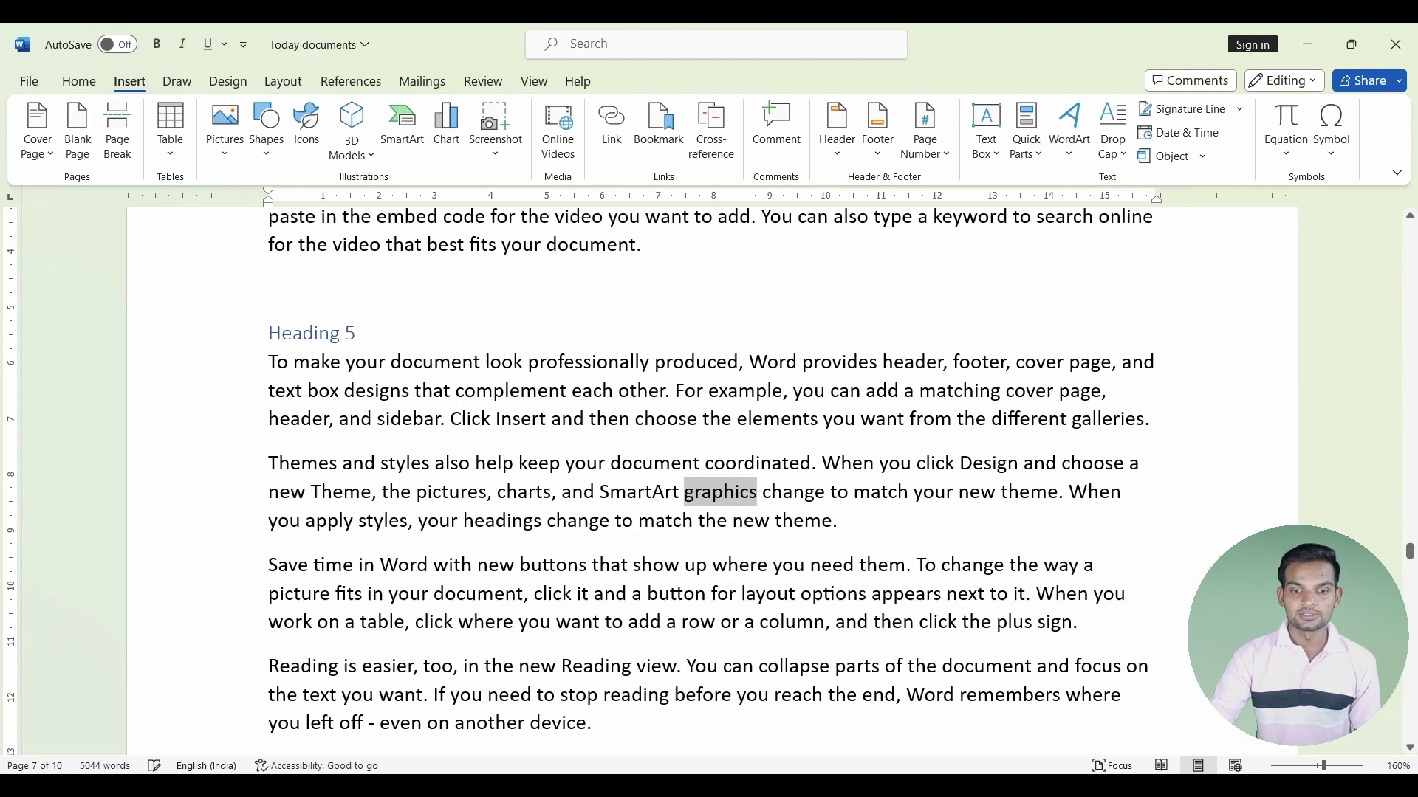
double_click(769, 466)
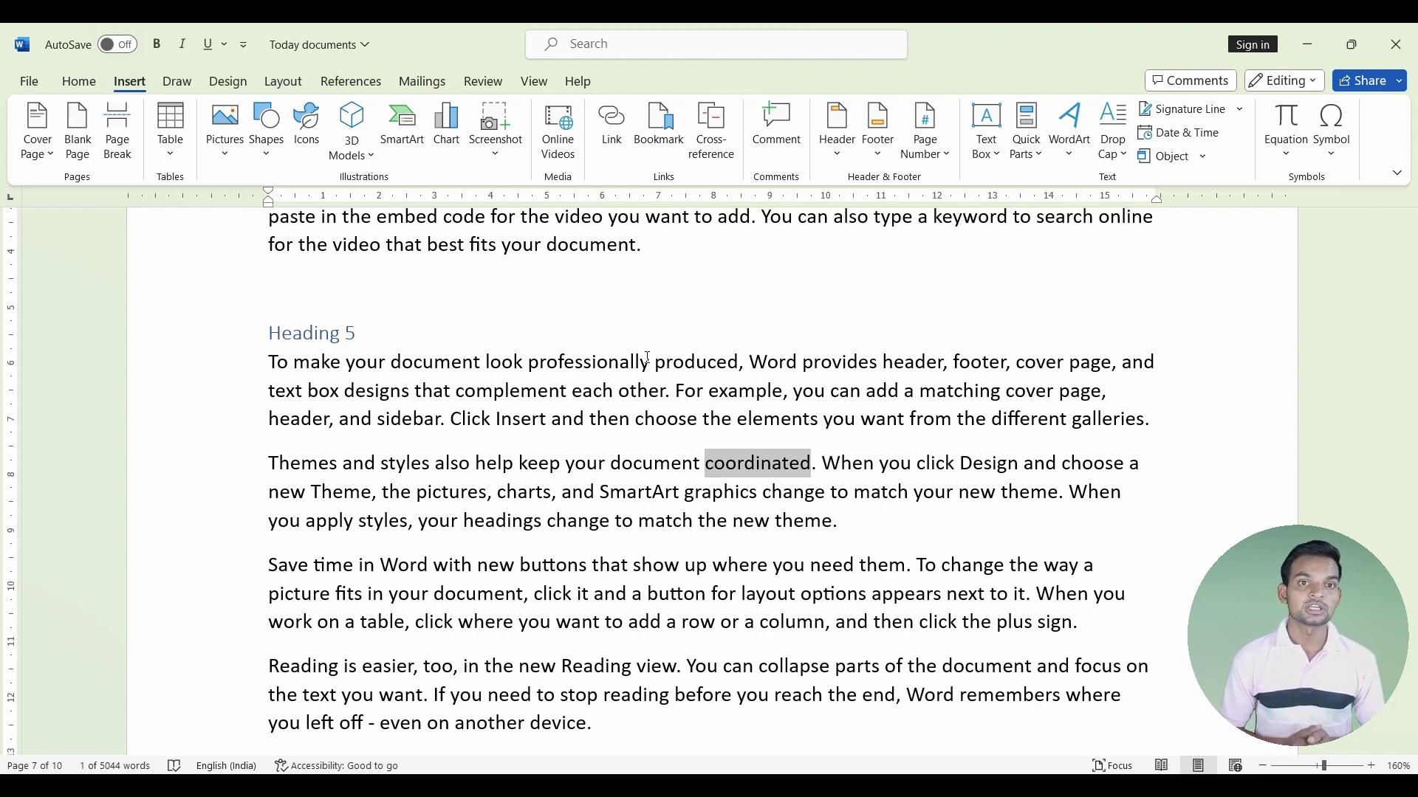
scroll(648, 357, "up", 5)
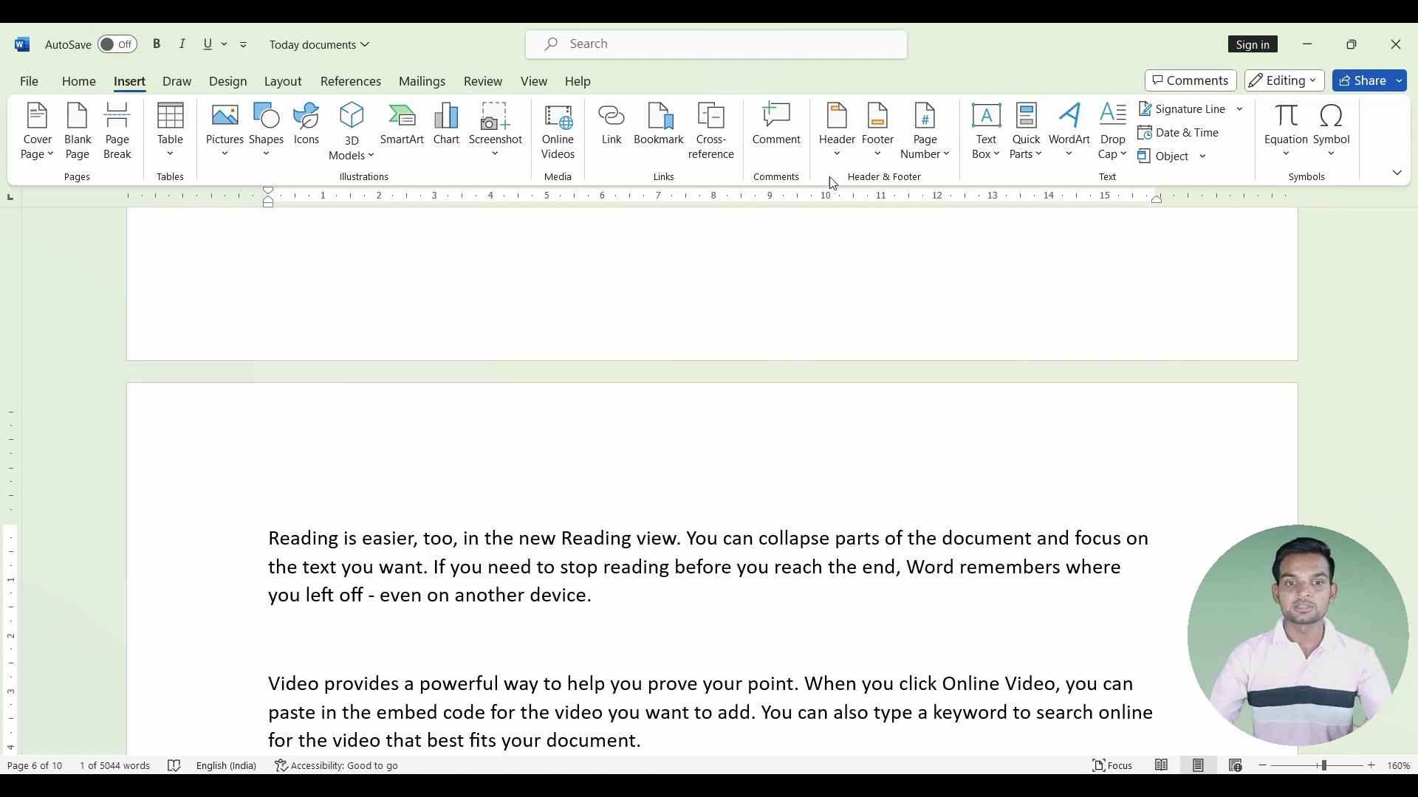
Insert the built-in Slice 1 header from the Header gallery, showing the page number.
left_click(843, 160)
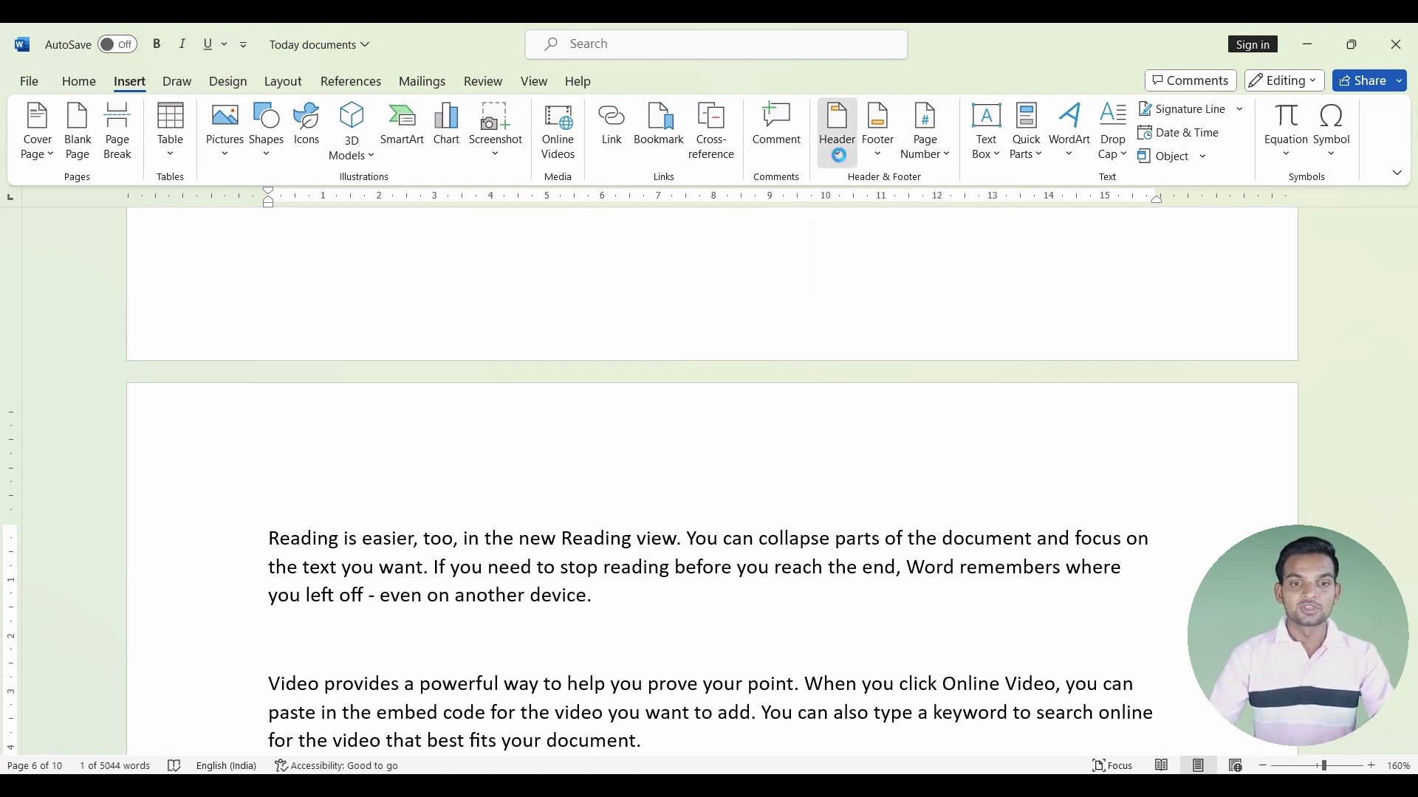
left_click(629, 353)
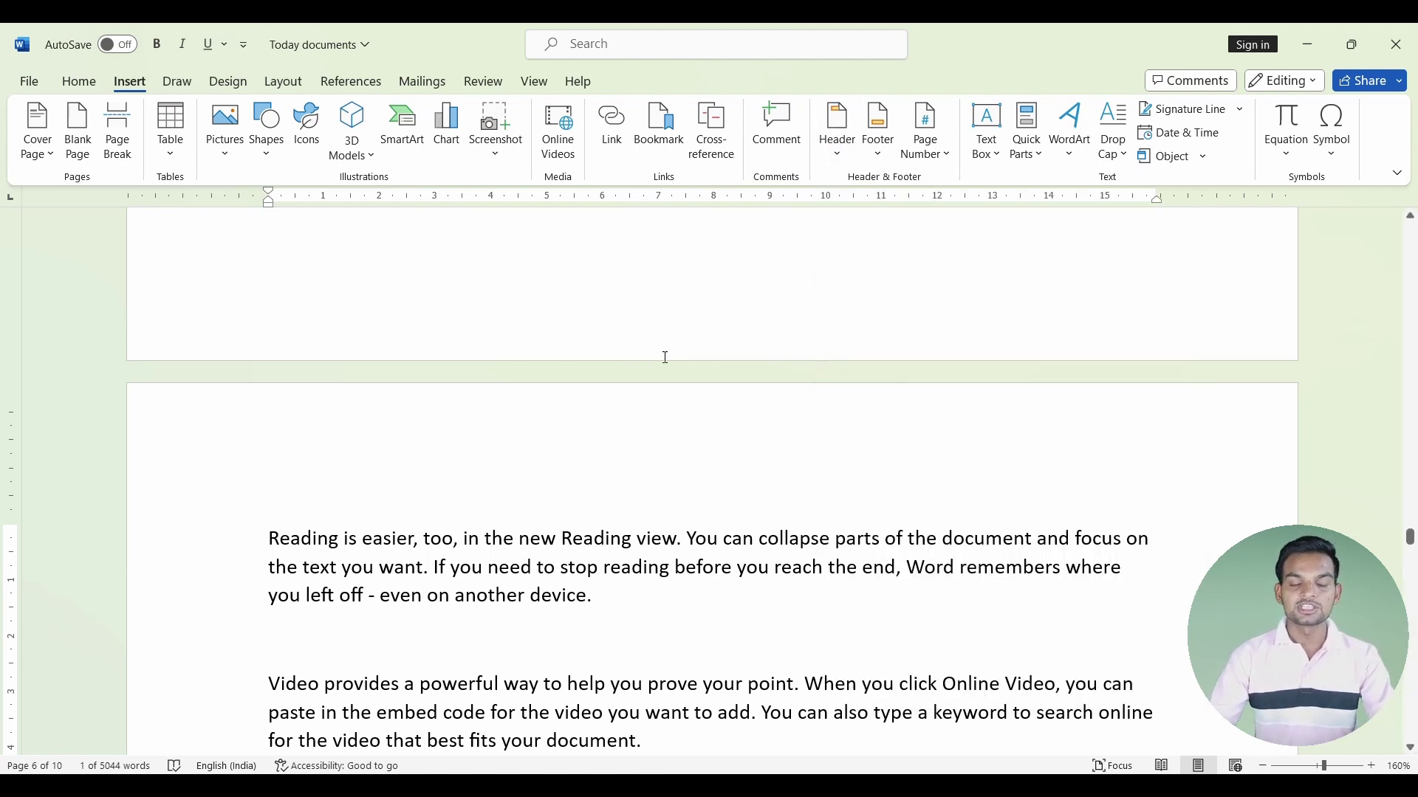
scroll(665, 357, "up", 3)
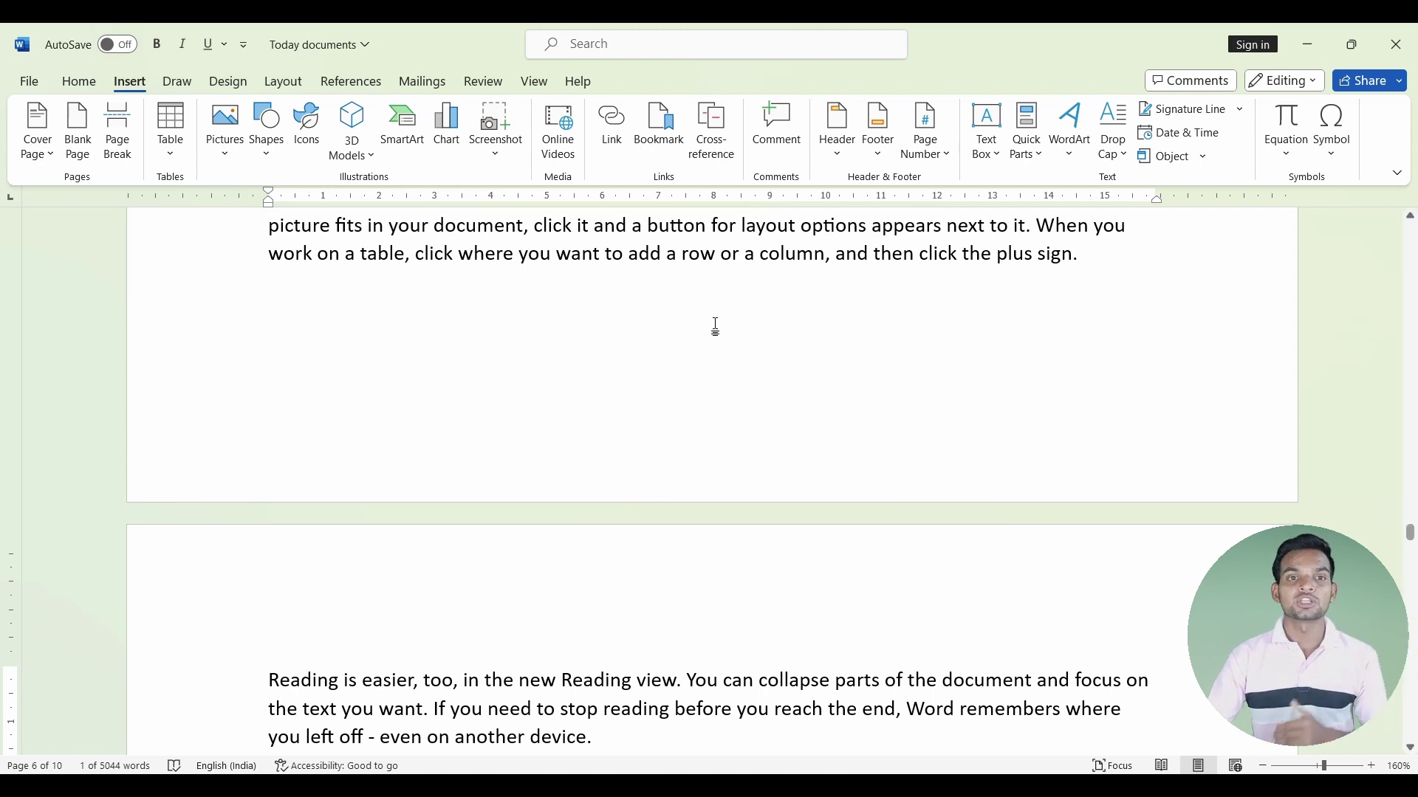
left_click(842, 157)
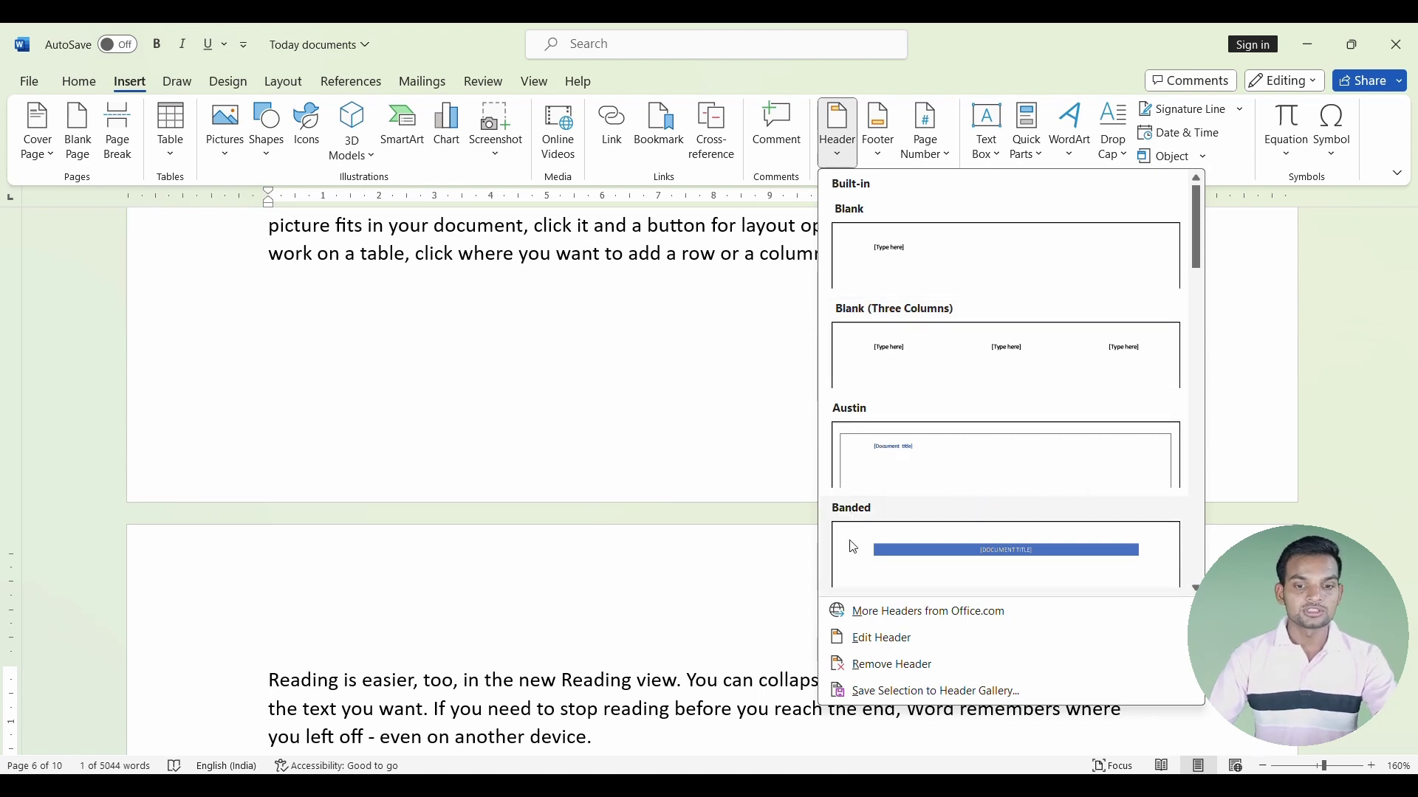
scroll(901, 528, "down", 5)
scroll(923, 472, "down", 3)
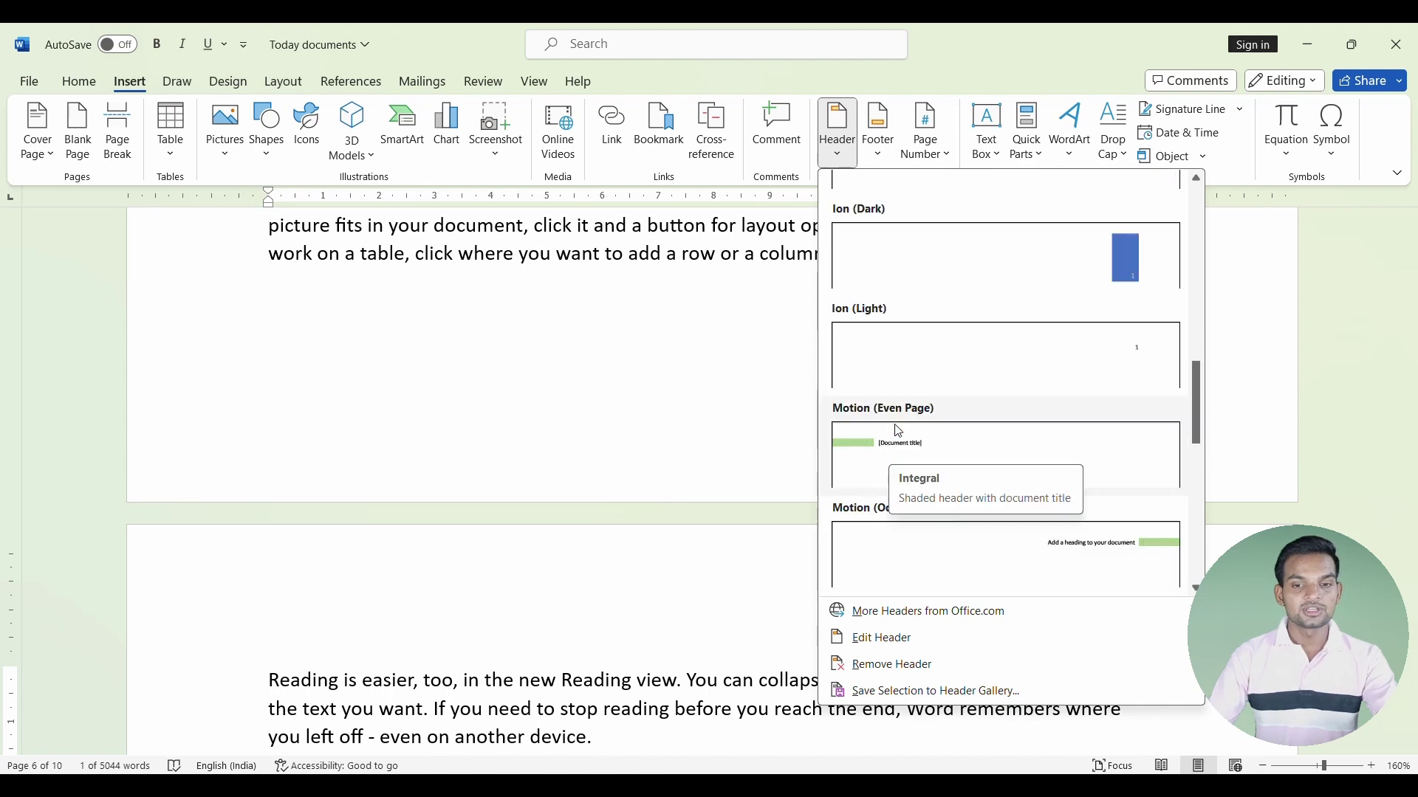
scroll(952, 414, "down", 3)
scroll(964, 364, "down", 3)
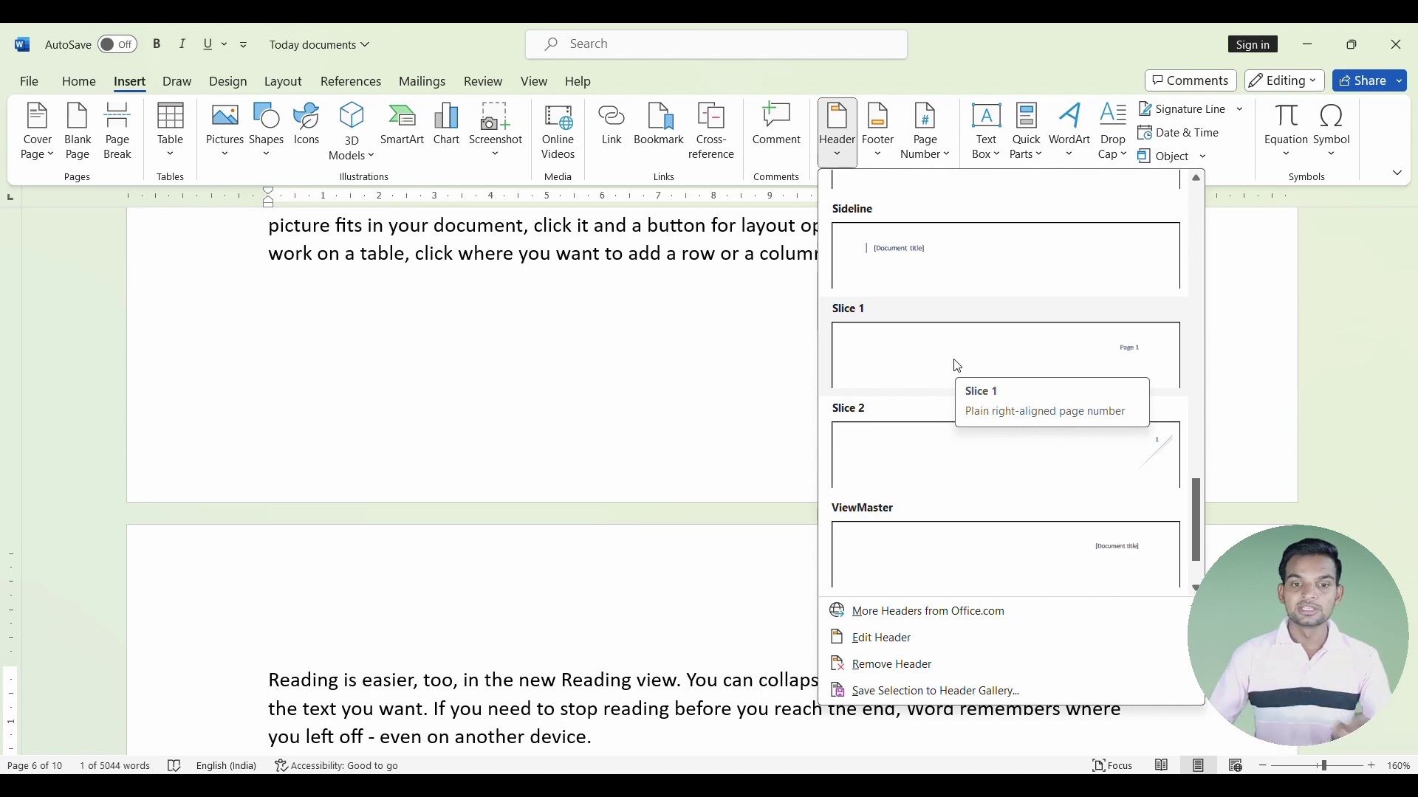
scroll(958, 366, "up", 3)
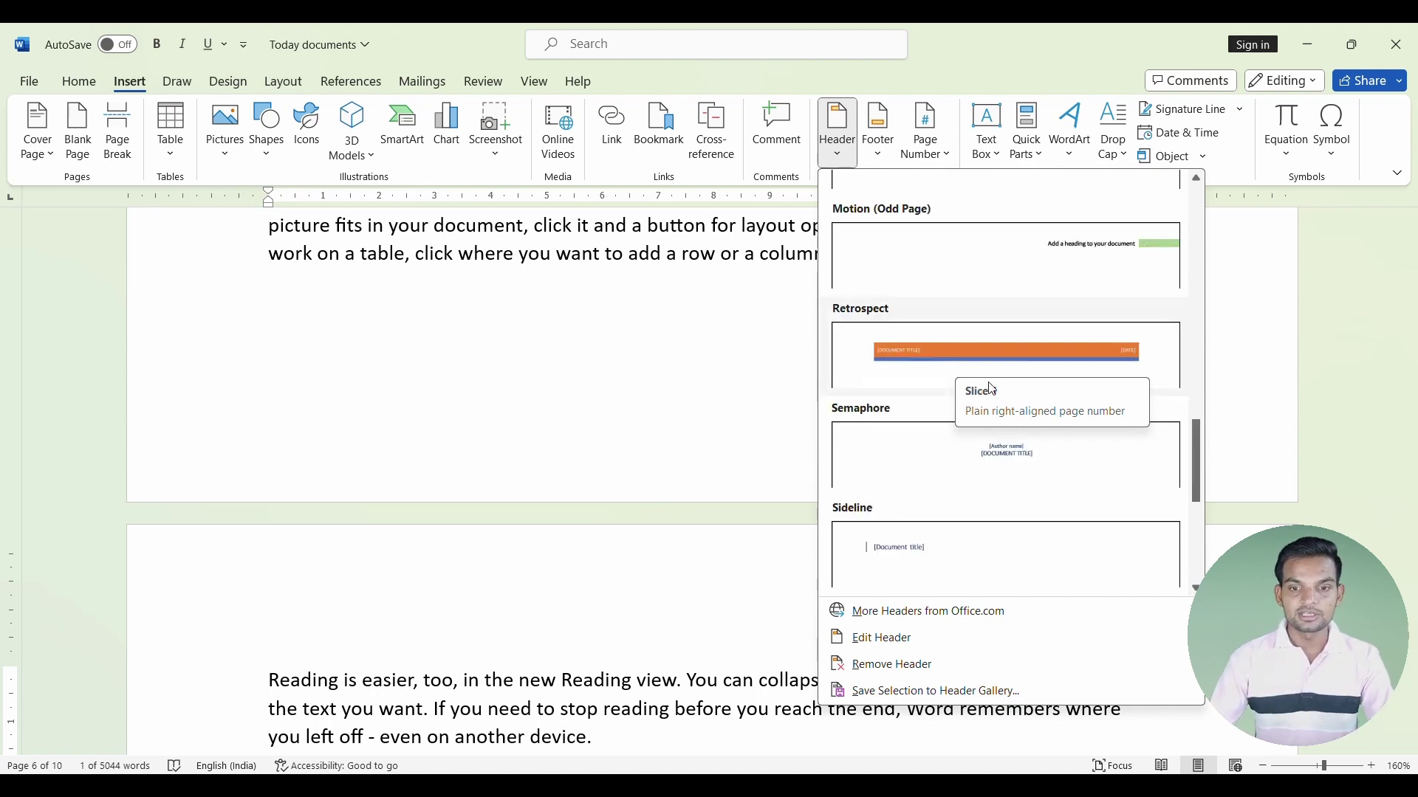
scroll(982, 429, "down", 4)
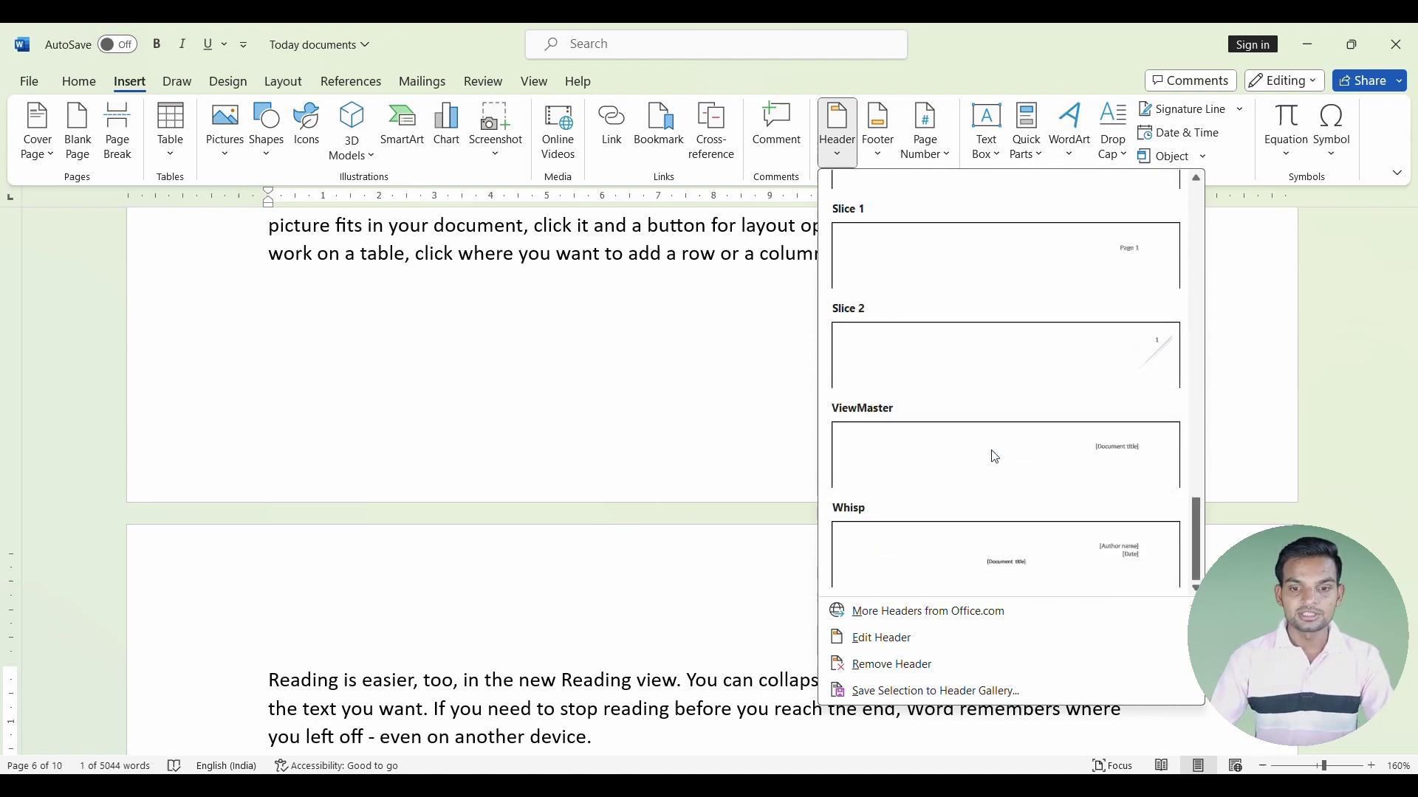
left_click(1076, 258)
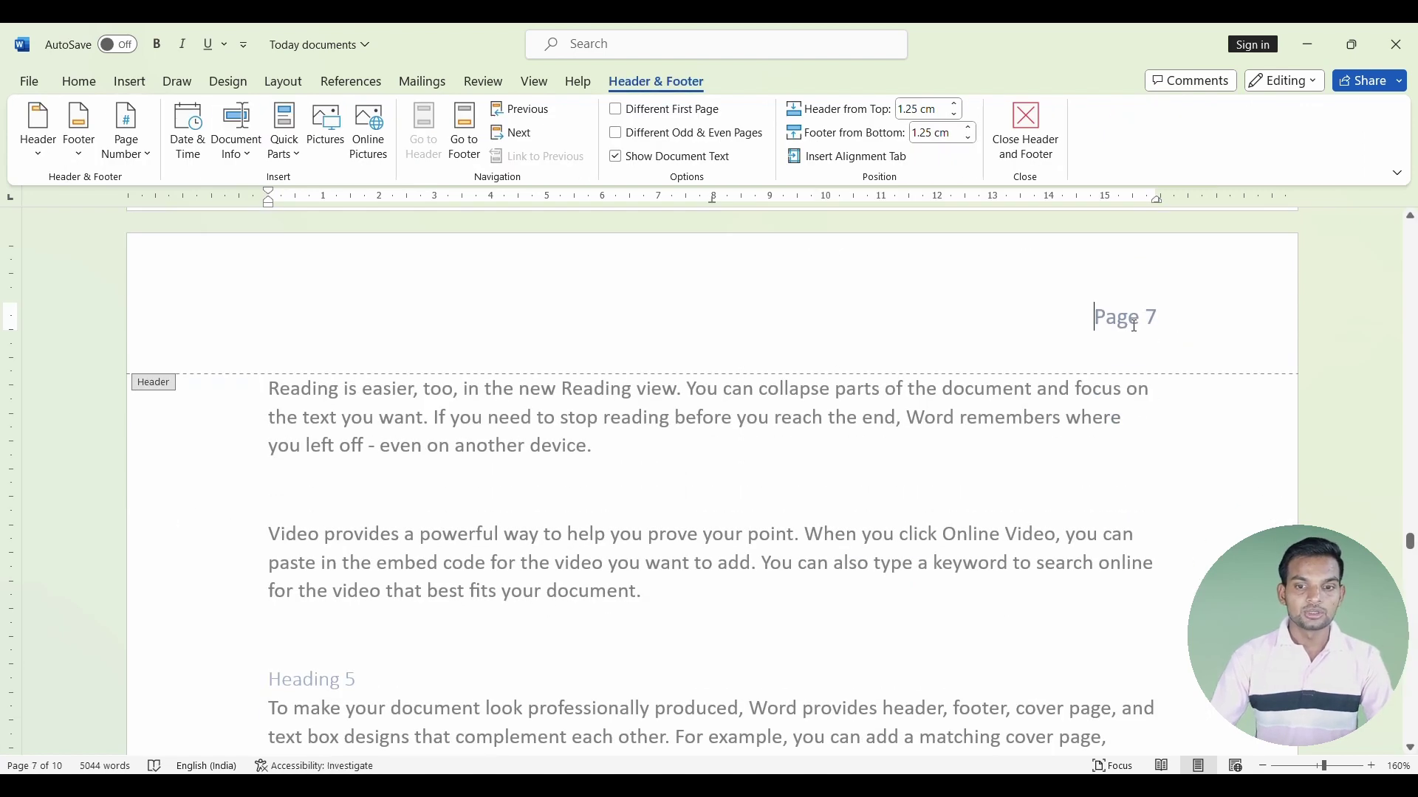
Replace the word 'Page' in the header with 'No.' so it reads 'No. 7'.
scroll(1158, 351, "down", 5)
scroll(1153, 352, "down", 5)
scroll(1159, 354, "down", 5)
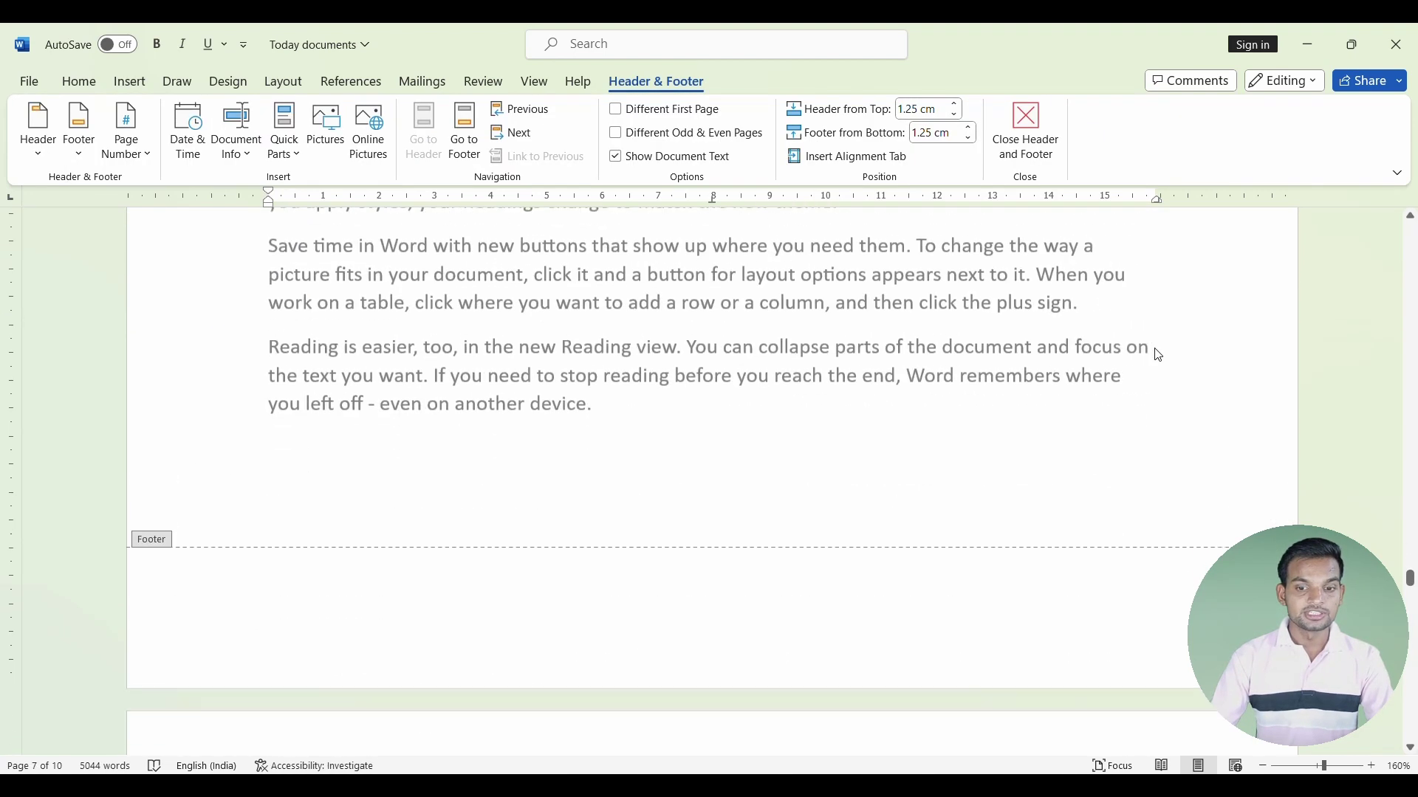
scroll(1154, 406, "down", 5)
scroll(1067, 496, "down", 5)
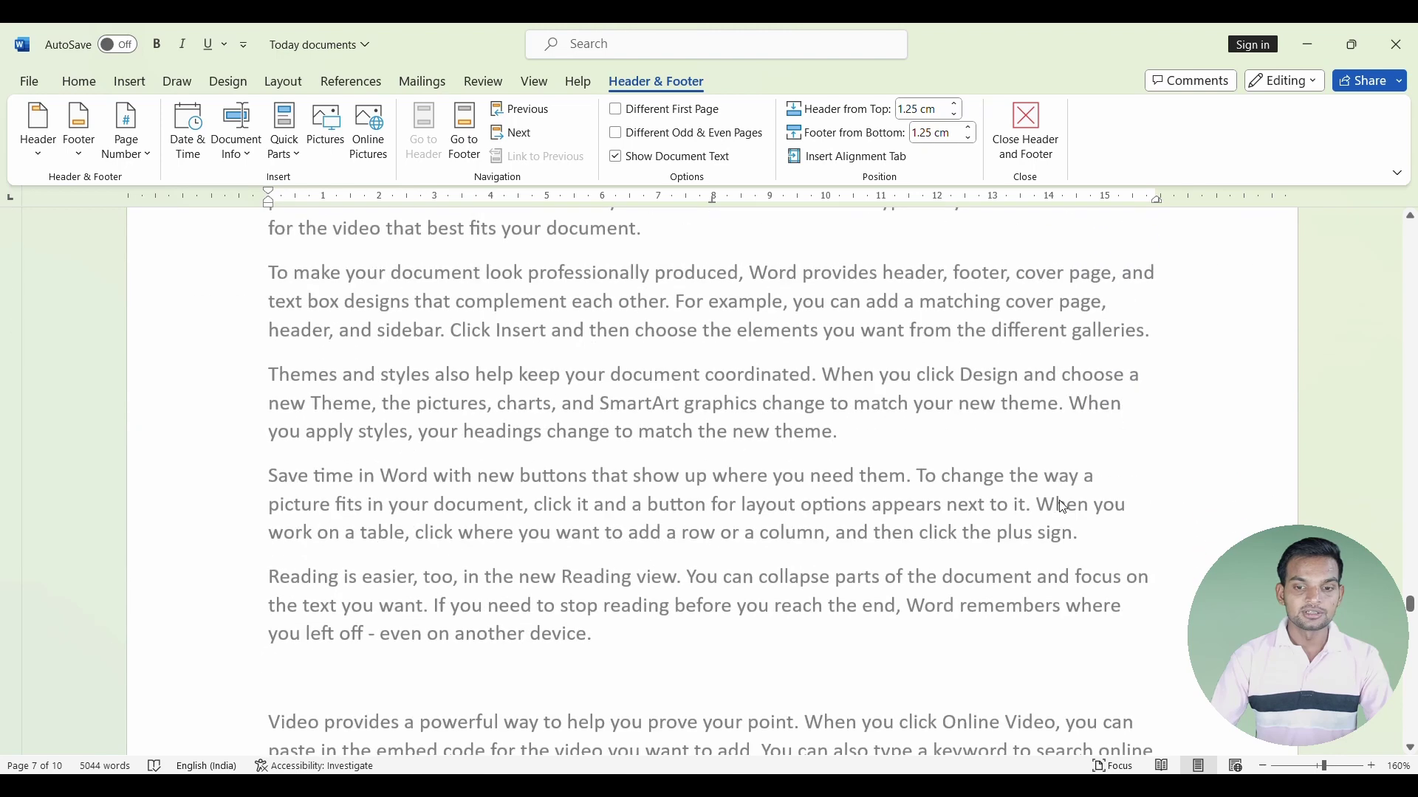
scroll(1066, 487, "down", 3)
scroll(1067, 480, "down", 5)
scroll(1140, 470, "down", 1)
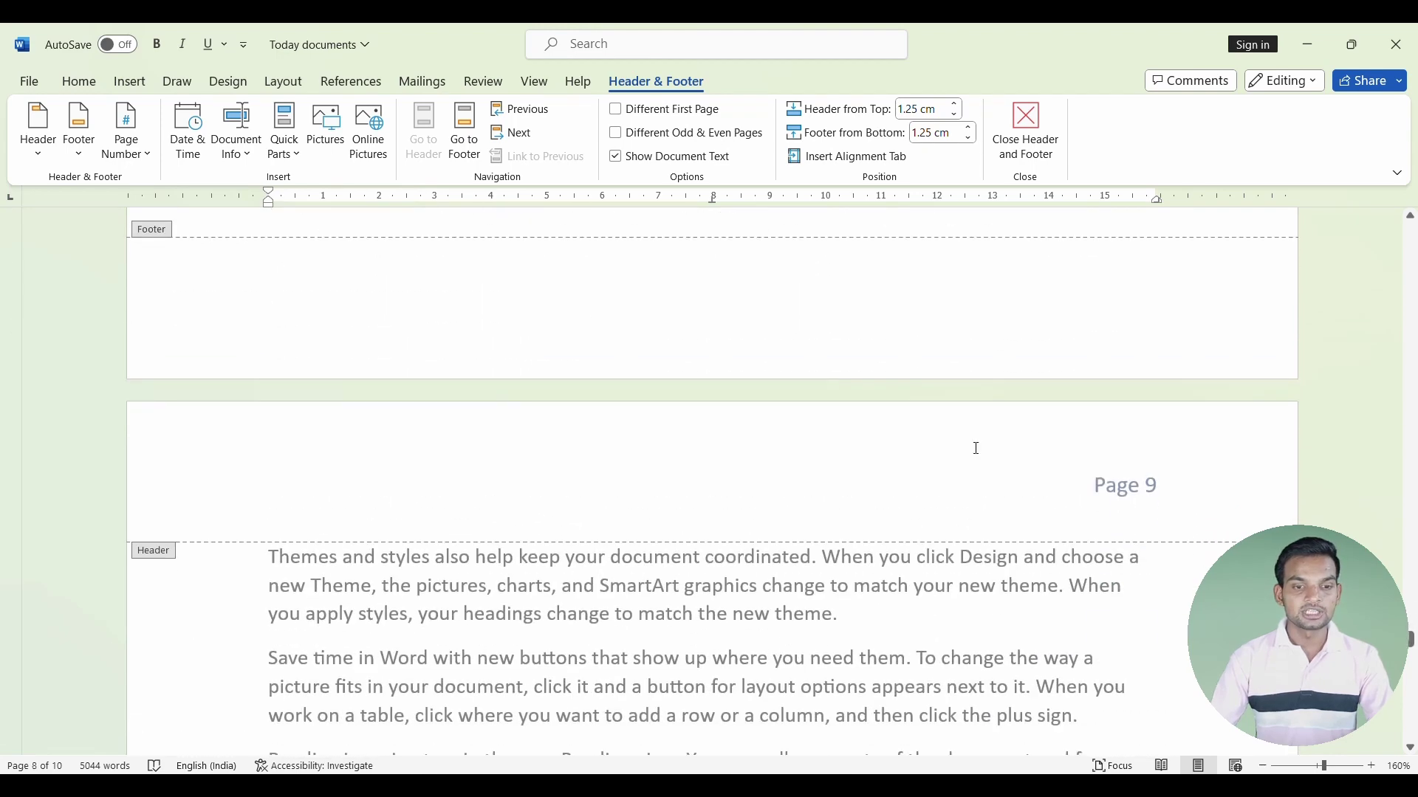
scroll(856, 391, "up", 5)
scroll(855, 391, "up", 3)
scroll(857, 391, "up", 3)
scroll(879, 392, "up", 3)
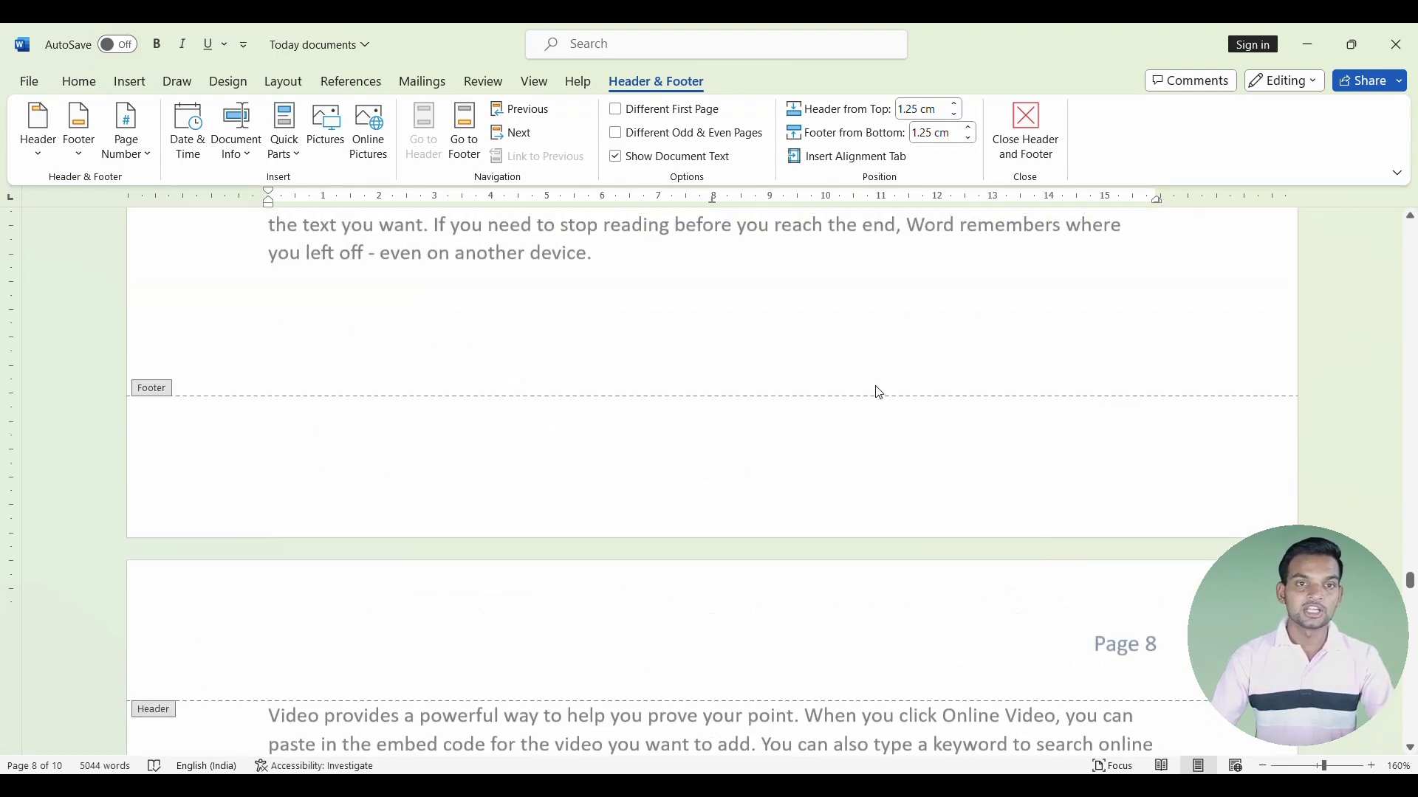
scroll(878, 392, "up", 5)
scroll(878, 392, "up", 3)
scroll(878, 392, "up", 3)
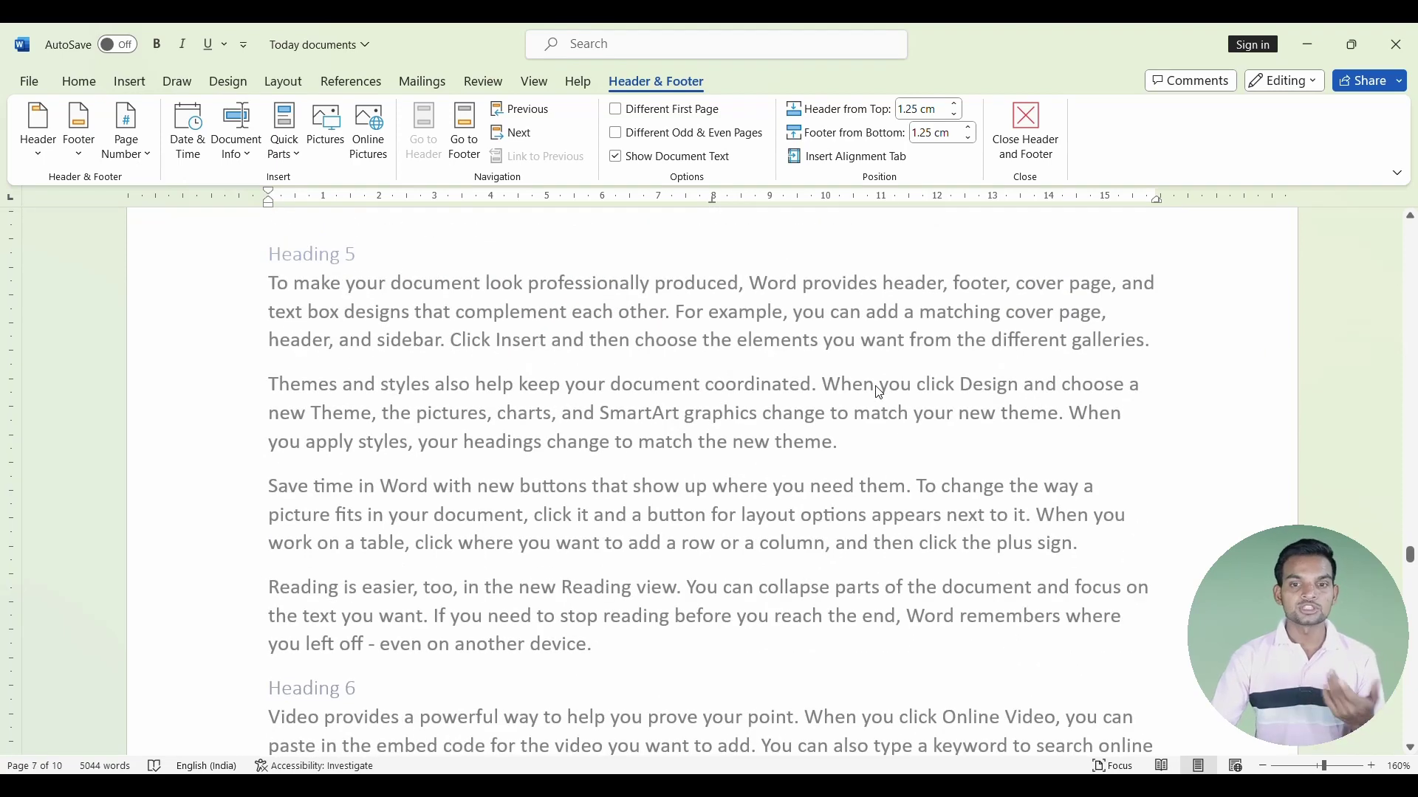
scroll(878, 392, "up", 3)
scroll(879, 386, "up", 5)
scroll(883, 370, "up", 3)
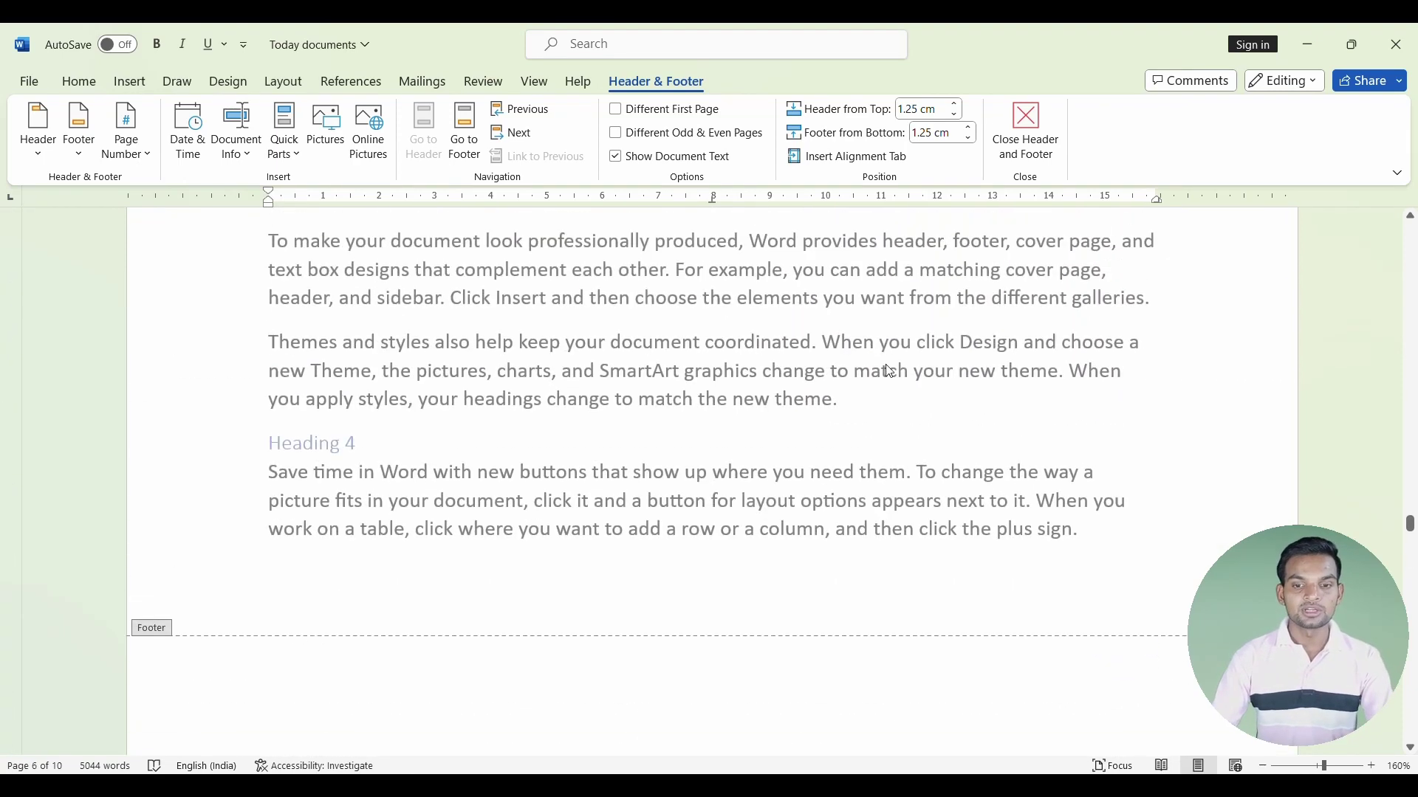
scroll(889, 371, "down", 2)
scroll(893, 388, "down", 1)
scroll(908, 354, "down", 5)
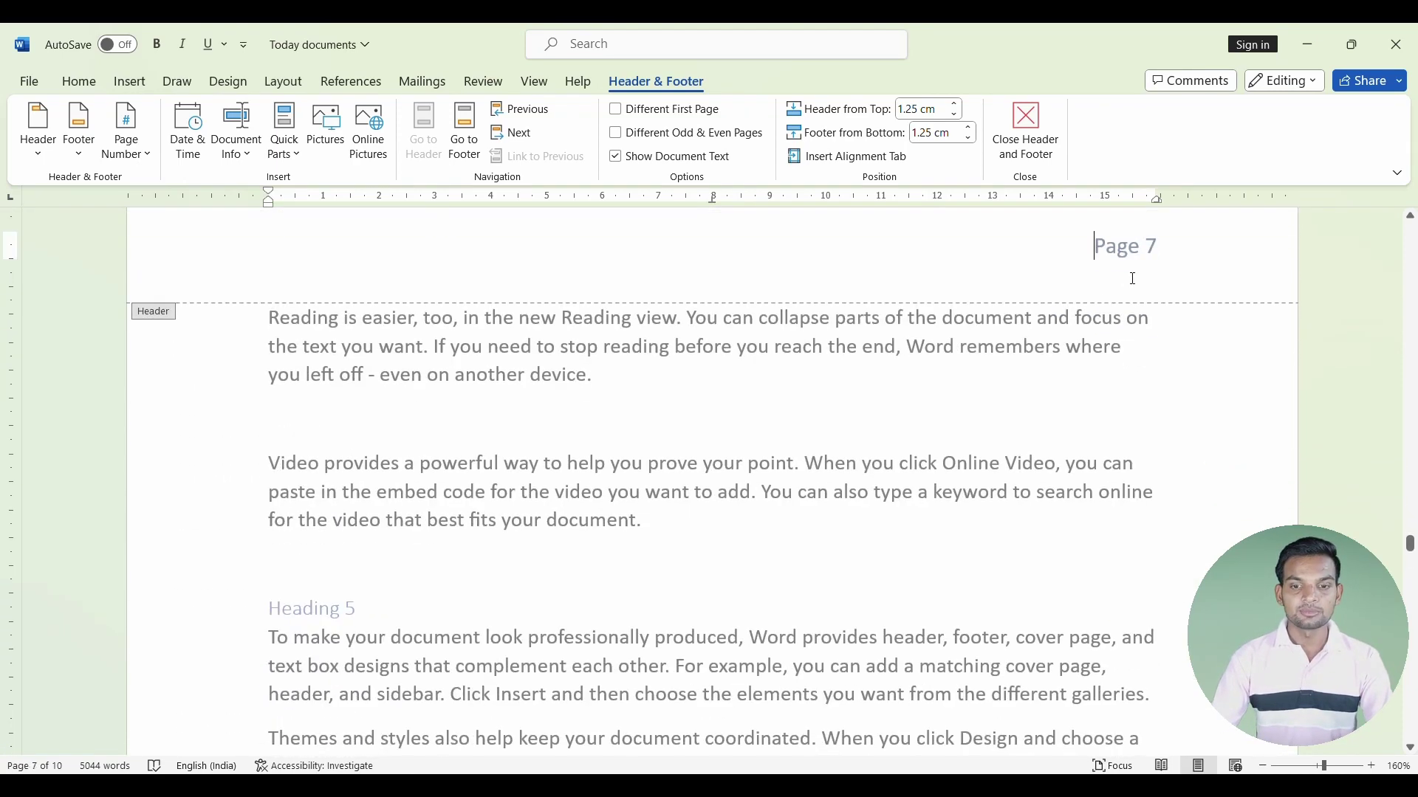
left_click_drag(1141, 248, 1099, 258)
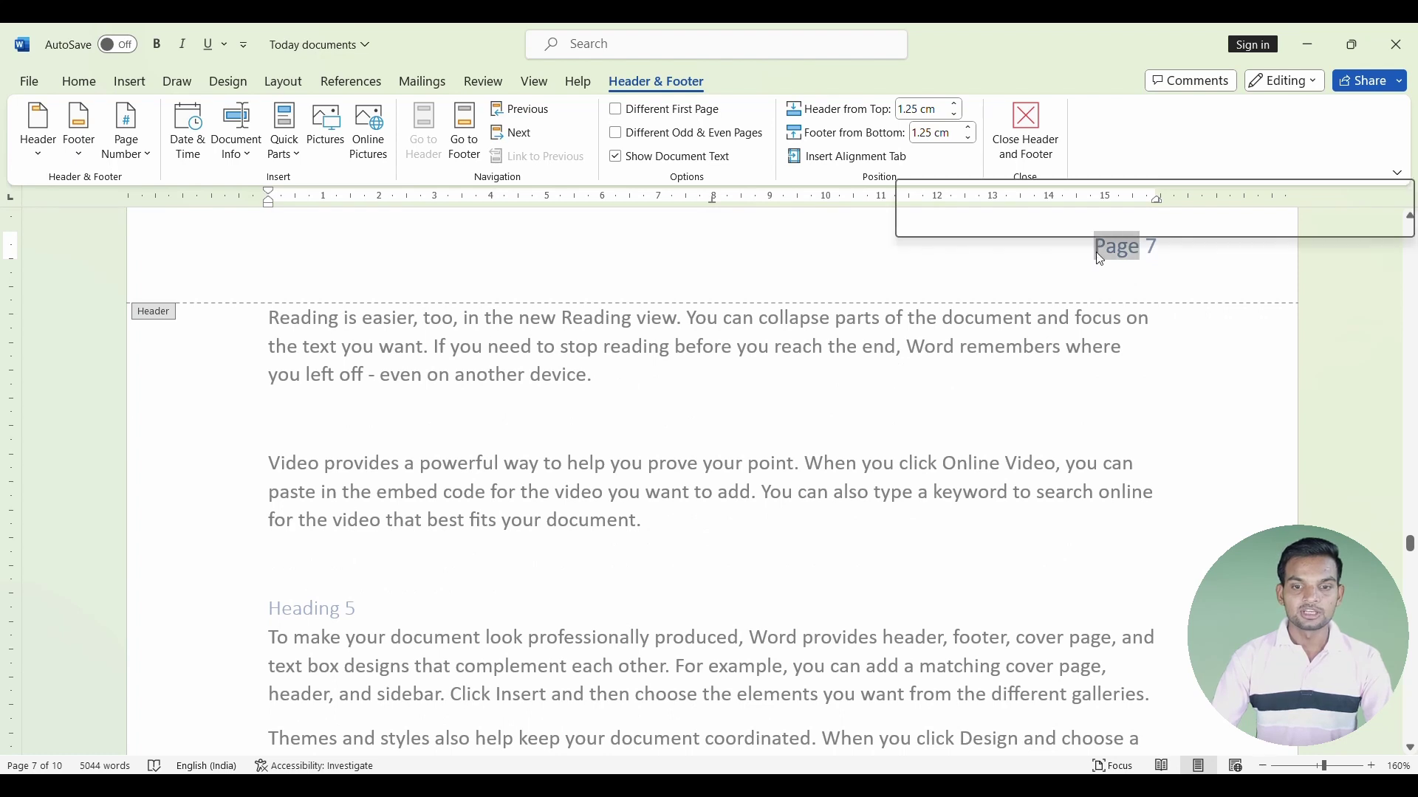
key("BackSpace")
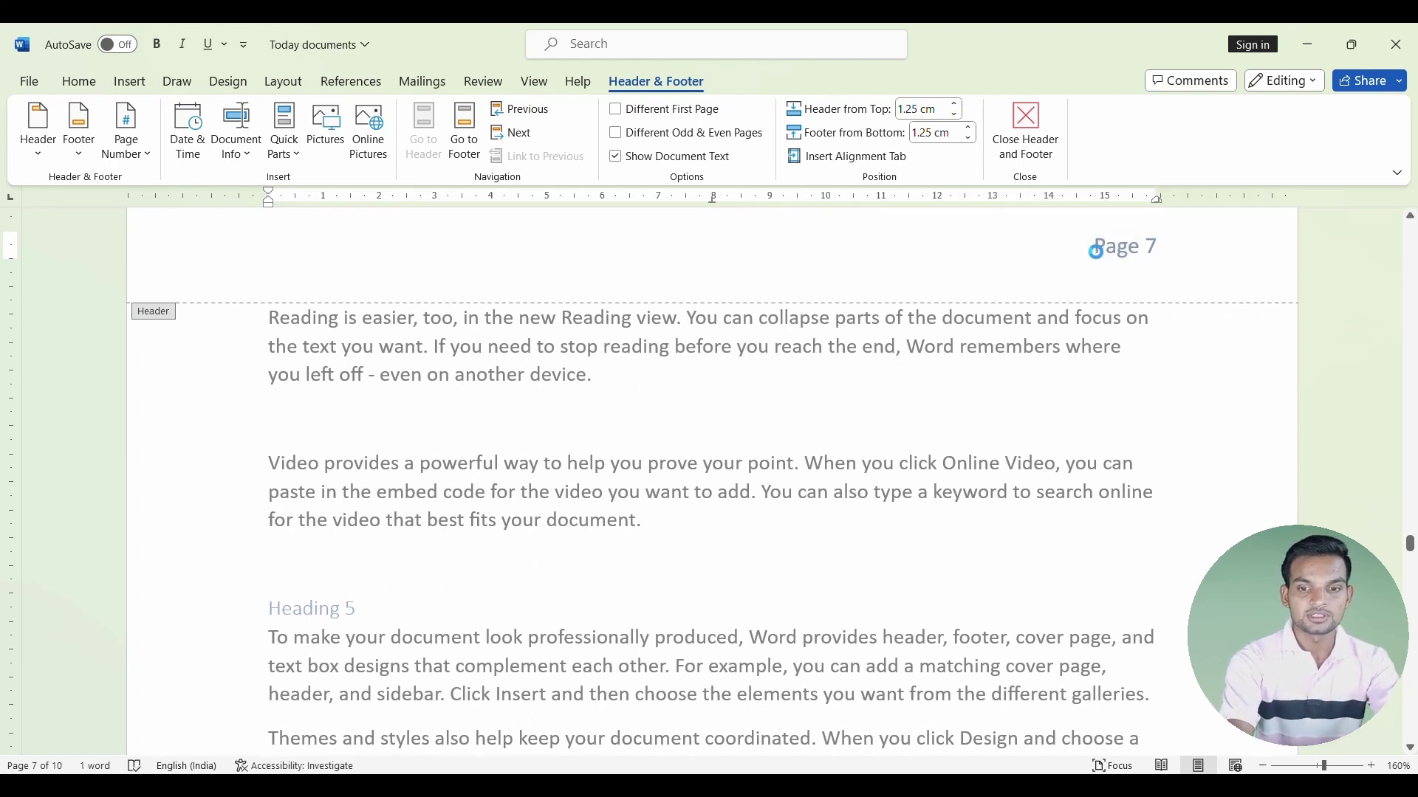
type("No.")
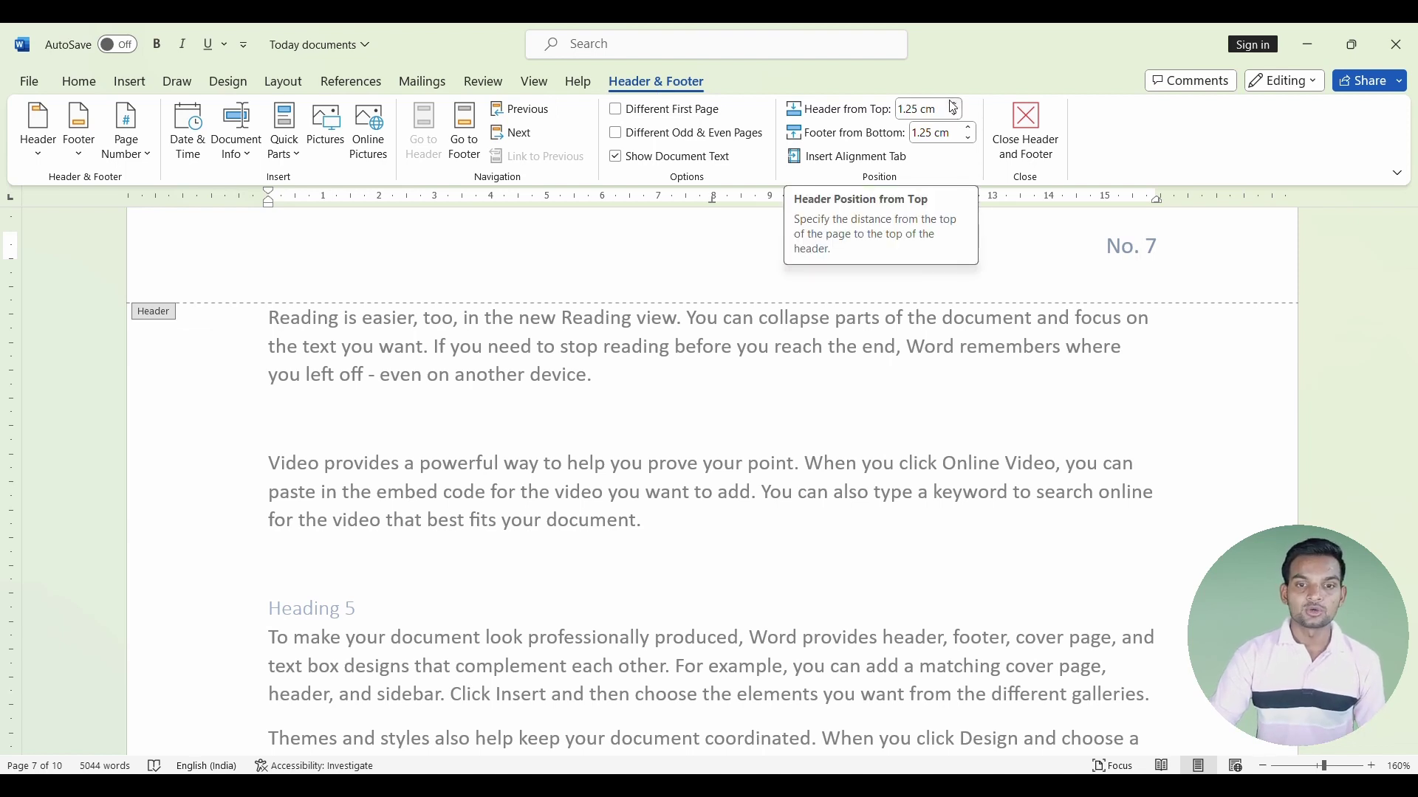
Adjust the Footer from Bottom distance to 1.1 cm.
left_click(970, 139)
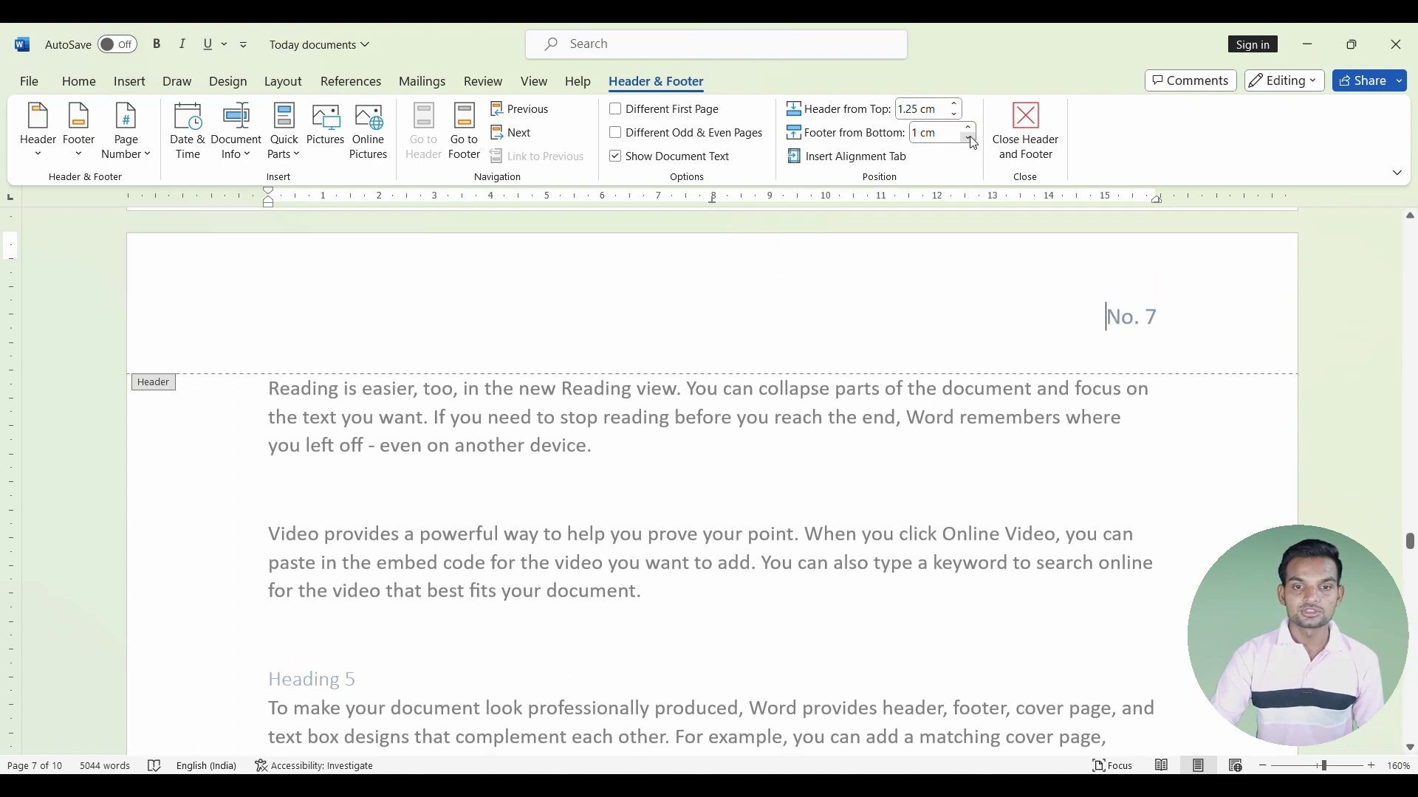
left_click(973, 139)
left_click(973, 129)
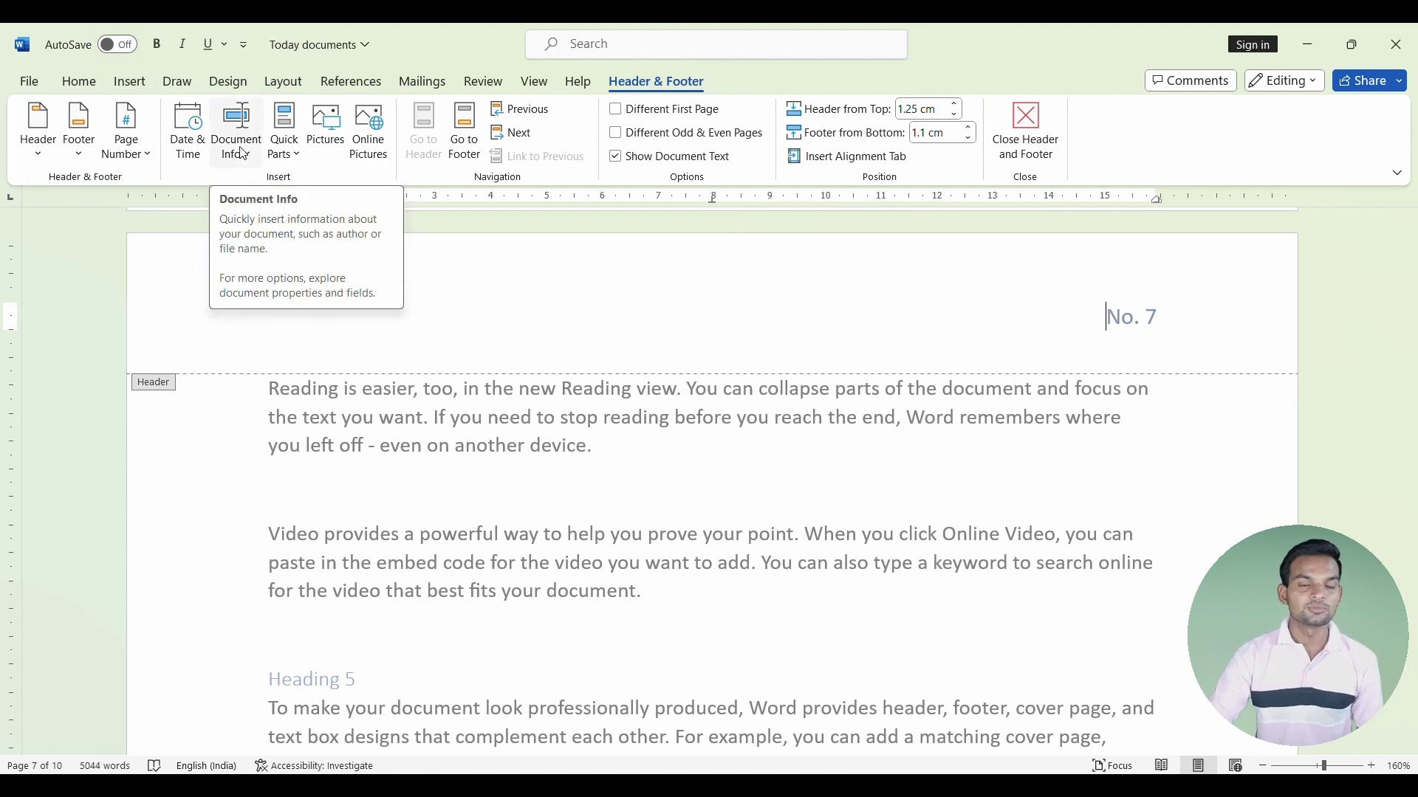
Insert the date in 16-Oct-23 format before 'No. 7', then move to the empty second header line.
left_click(193, 134)
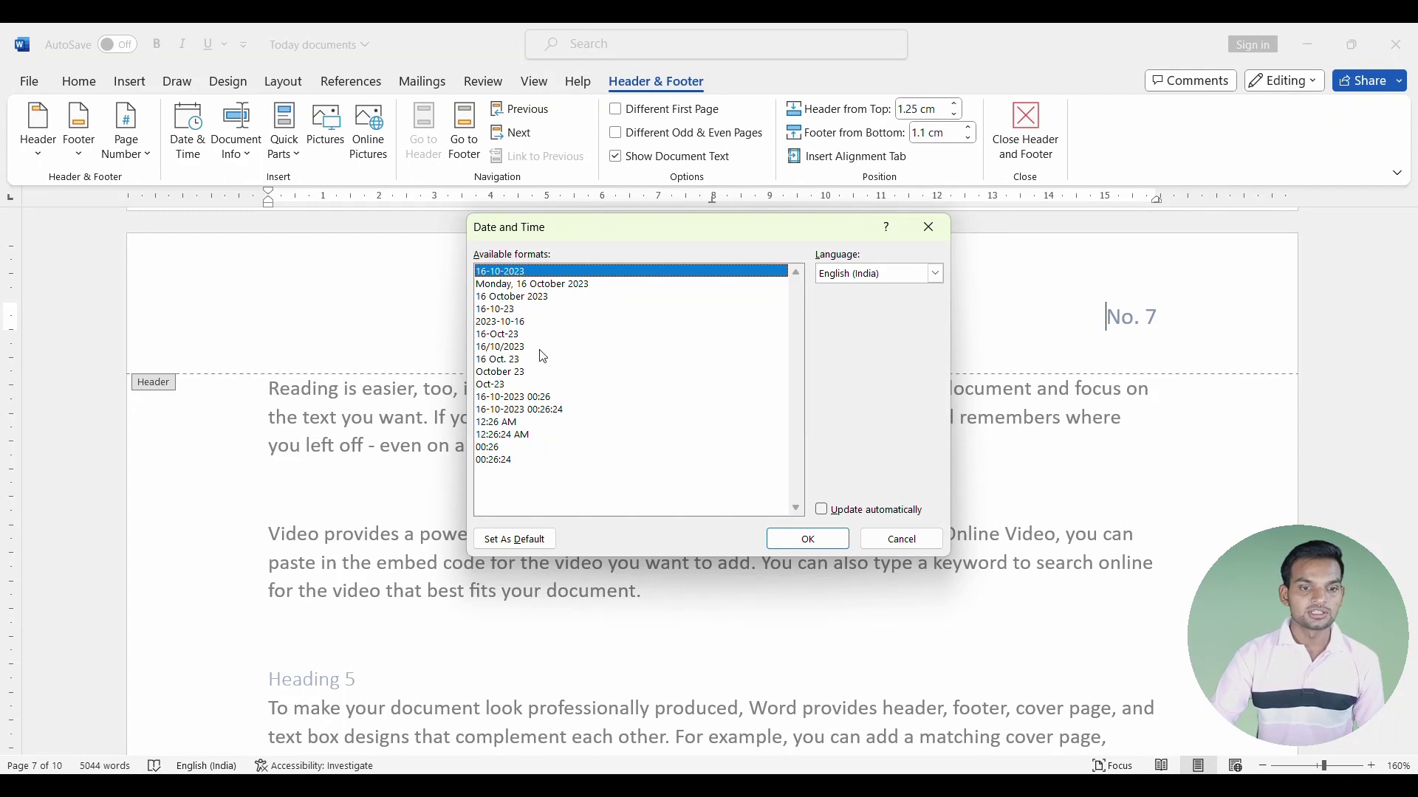
left_click(507, 336)
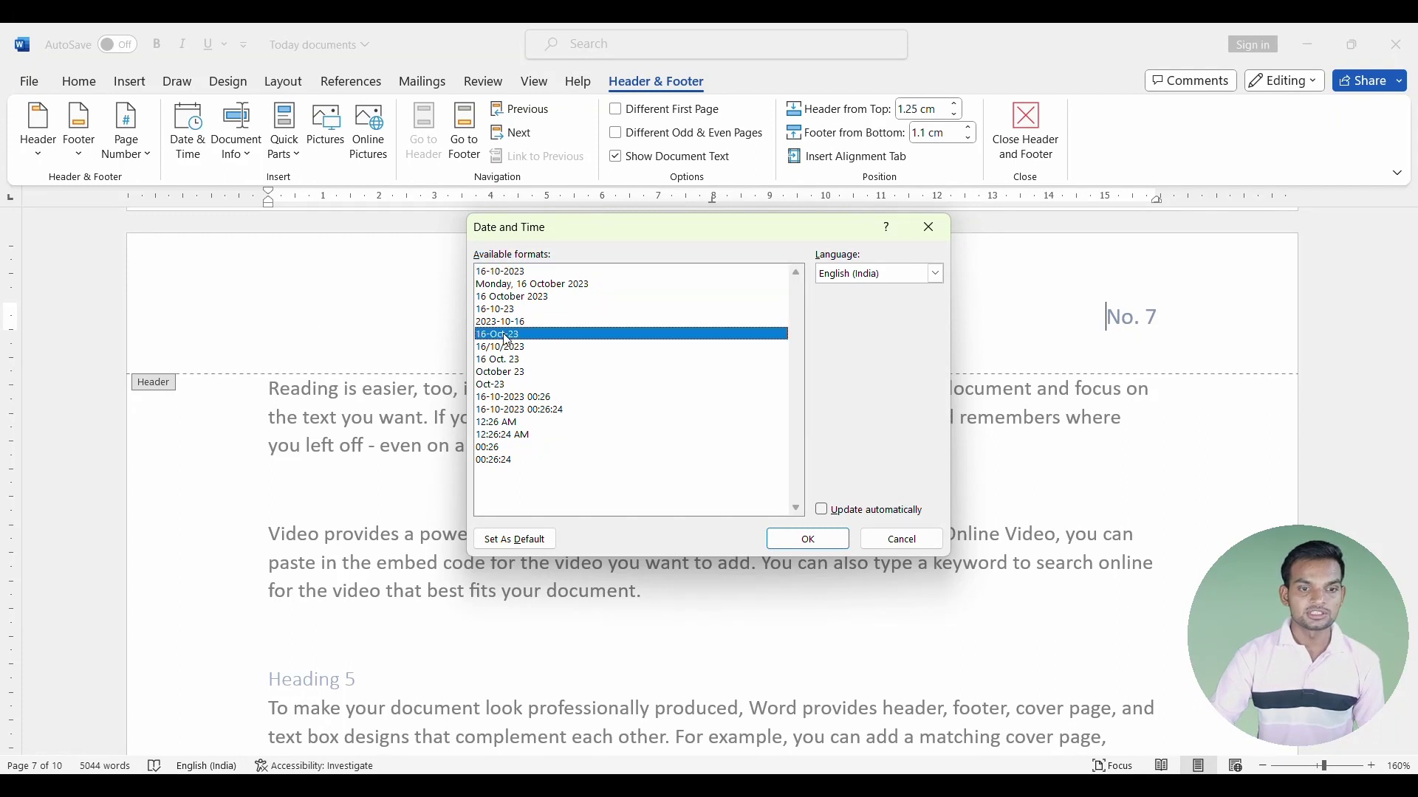
left_click(795, 543)
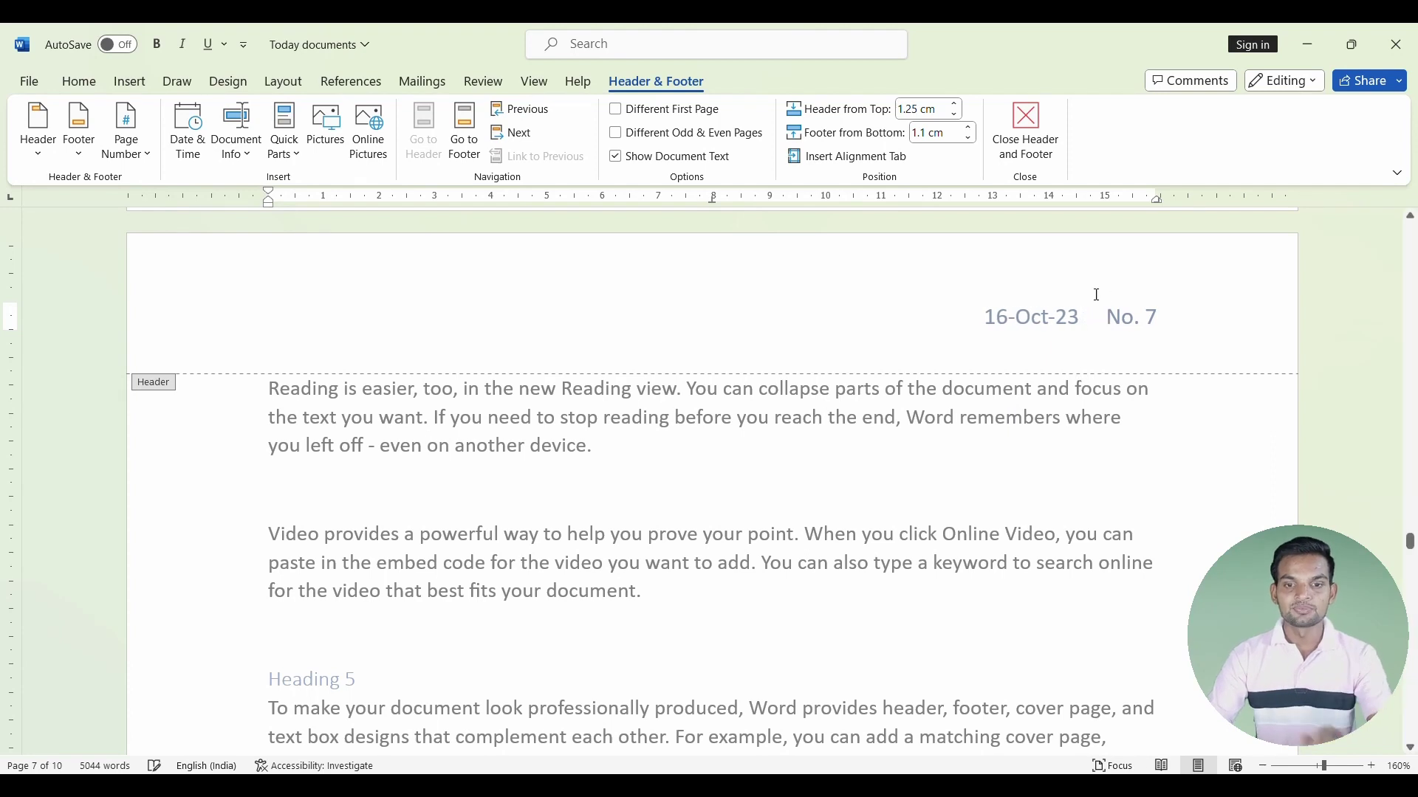
left_click_drag(1058, 317, 1016, 327)
left_click(1035, 338)
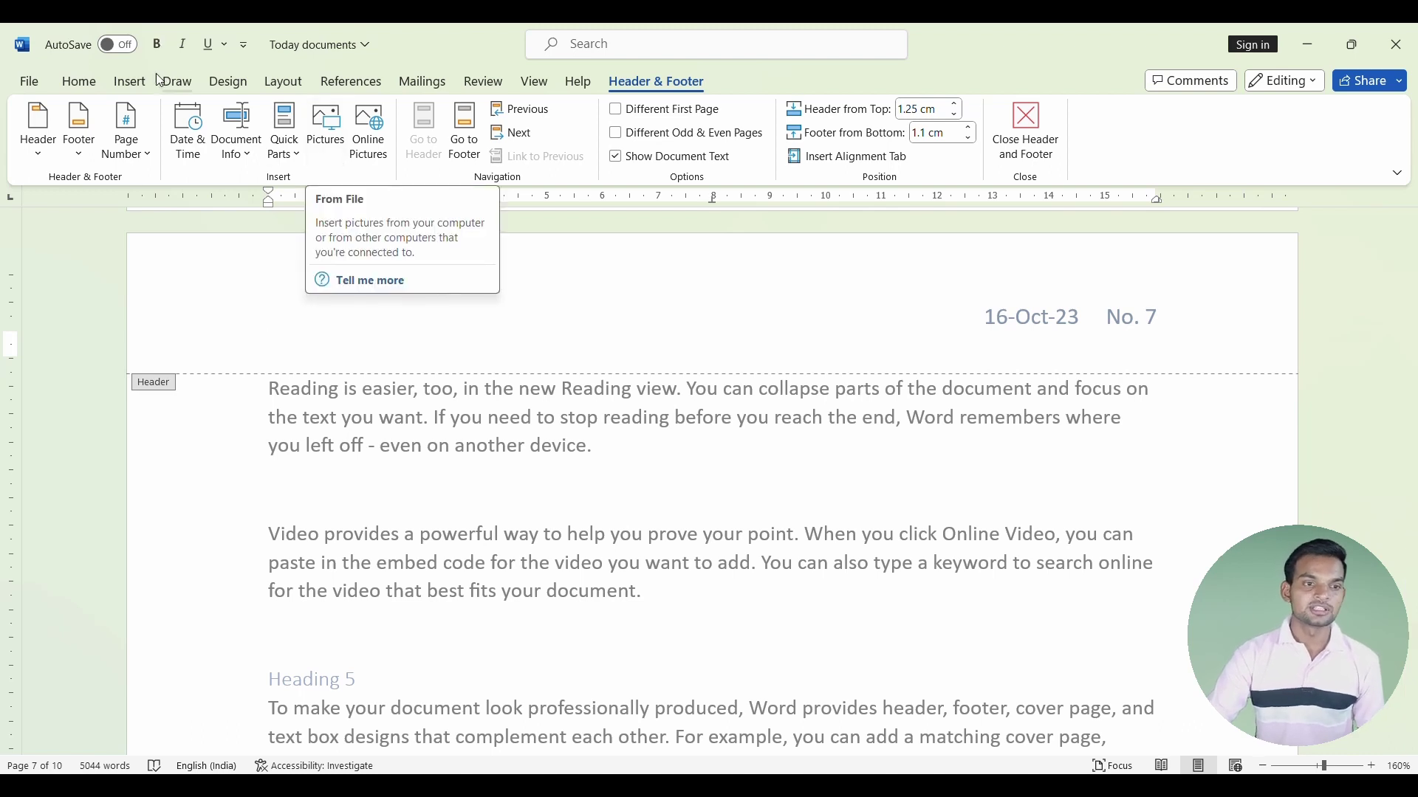
Reopen the header for editing and type 'Author' on its second line.
left_click(131, 82)
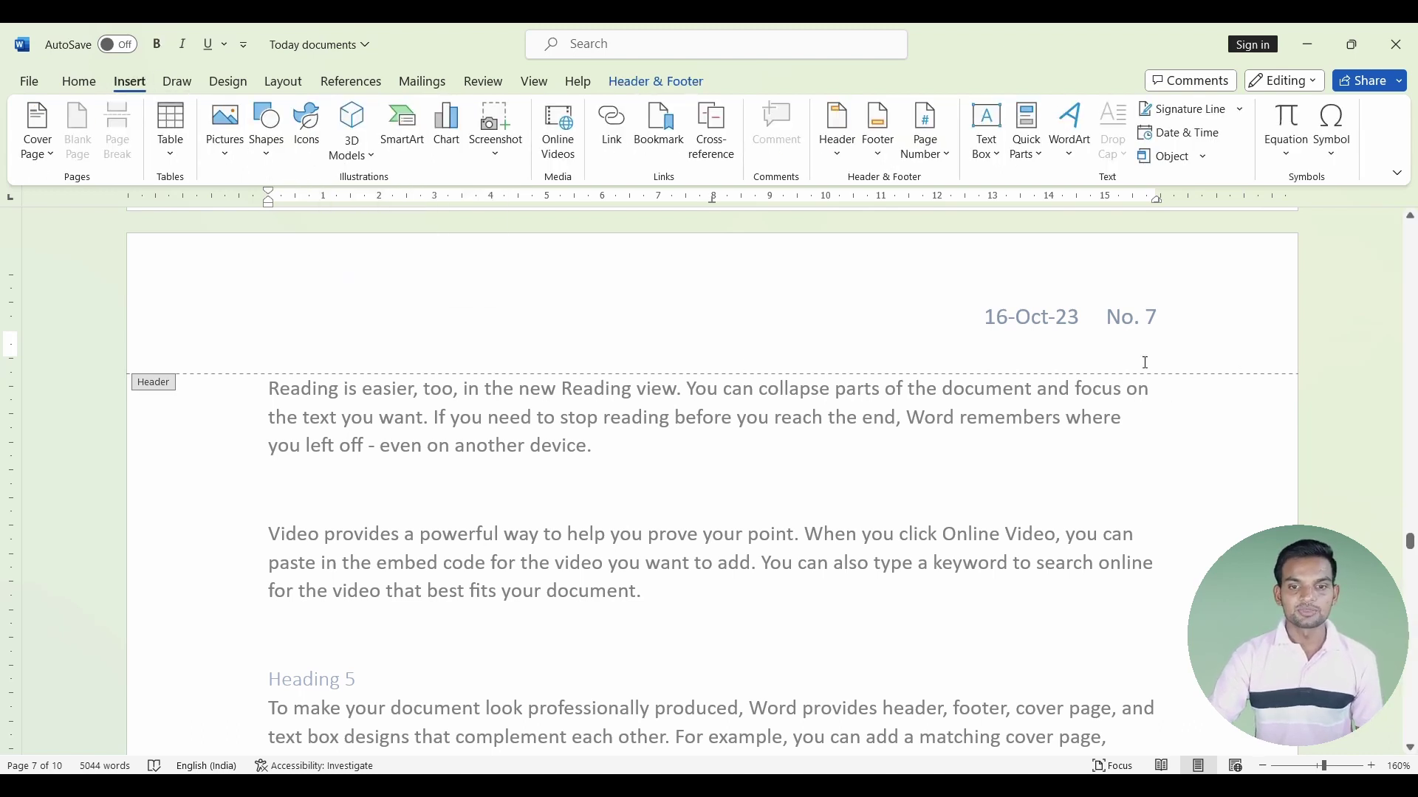
left_click(837, 136)
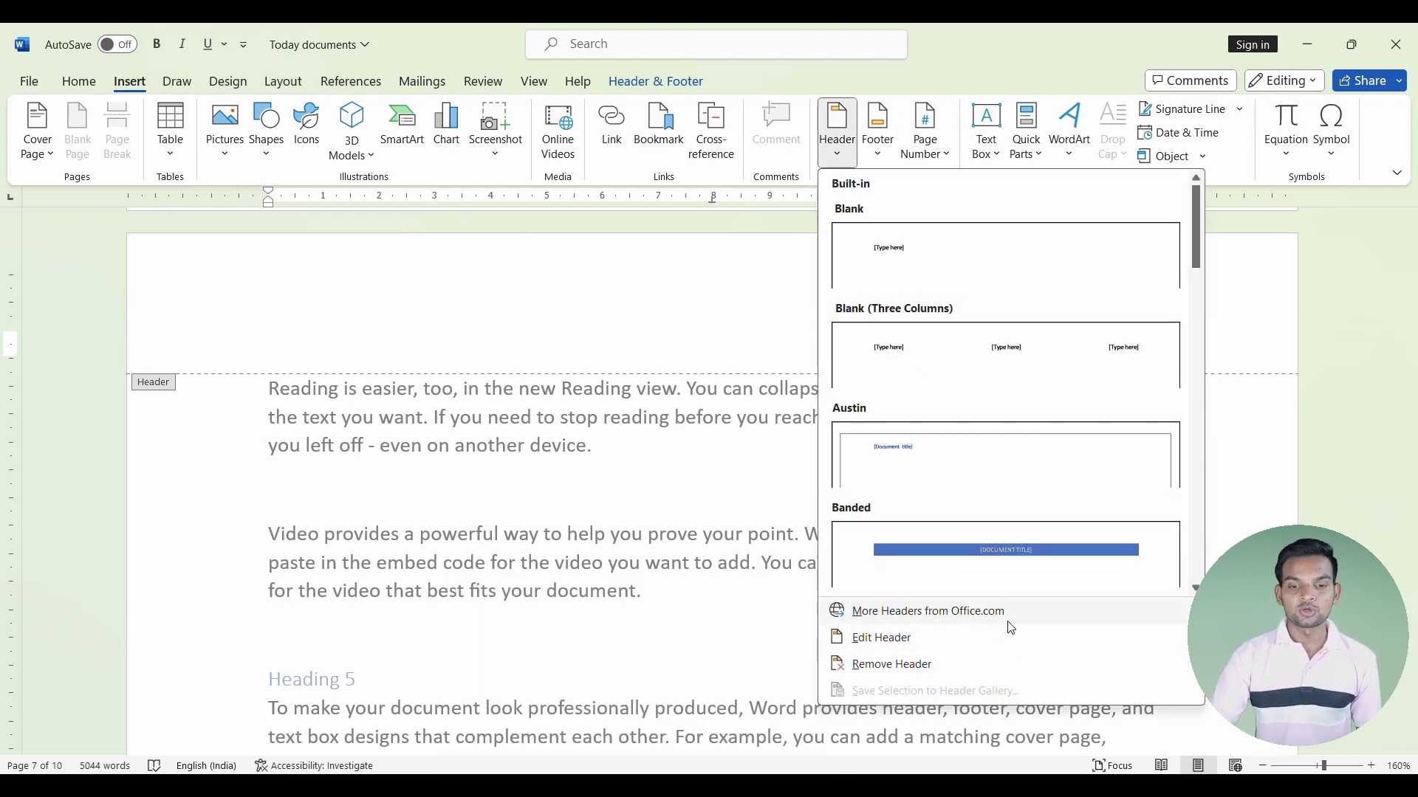
left_click(902, 653)
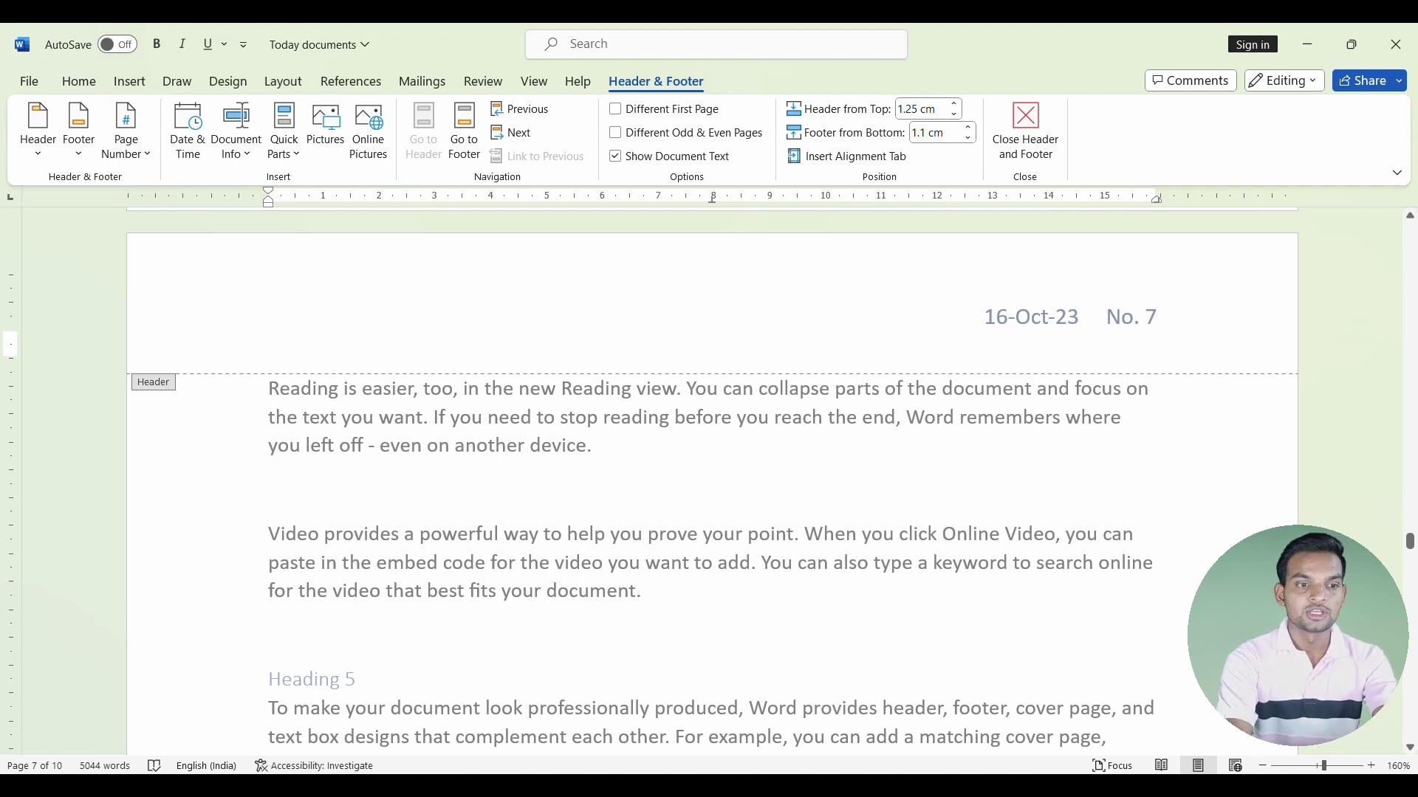
type("Author")
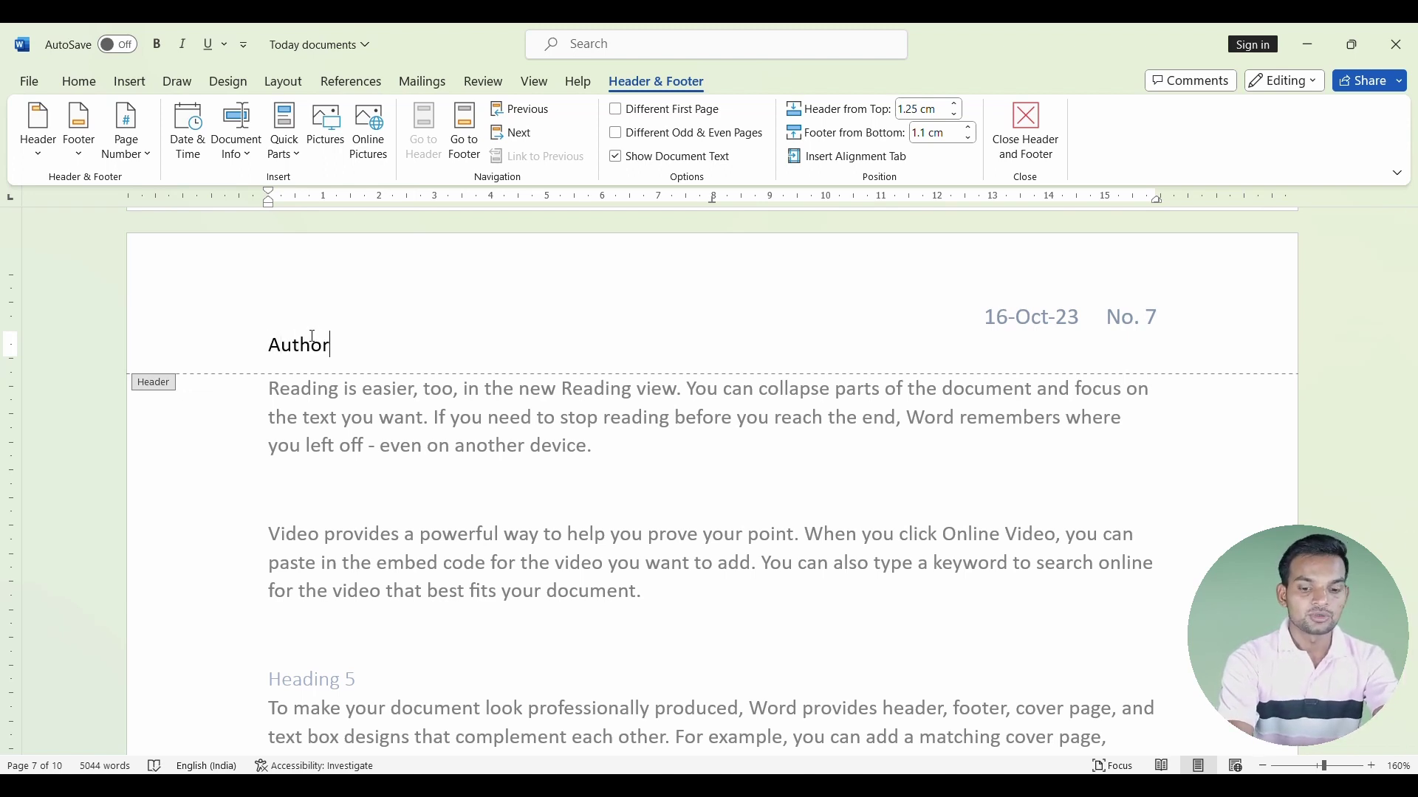
scroll(331, 365, "down", 5)
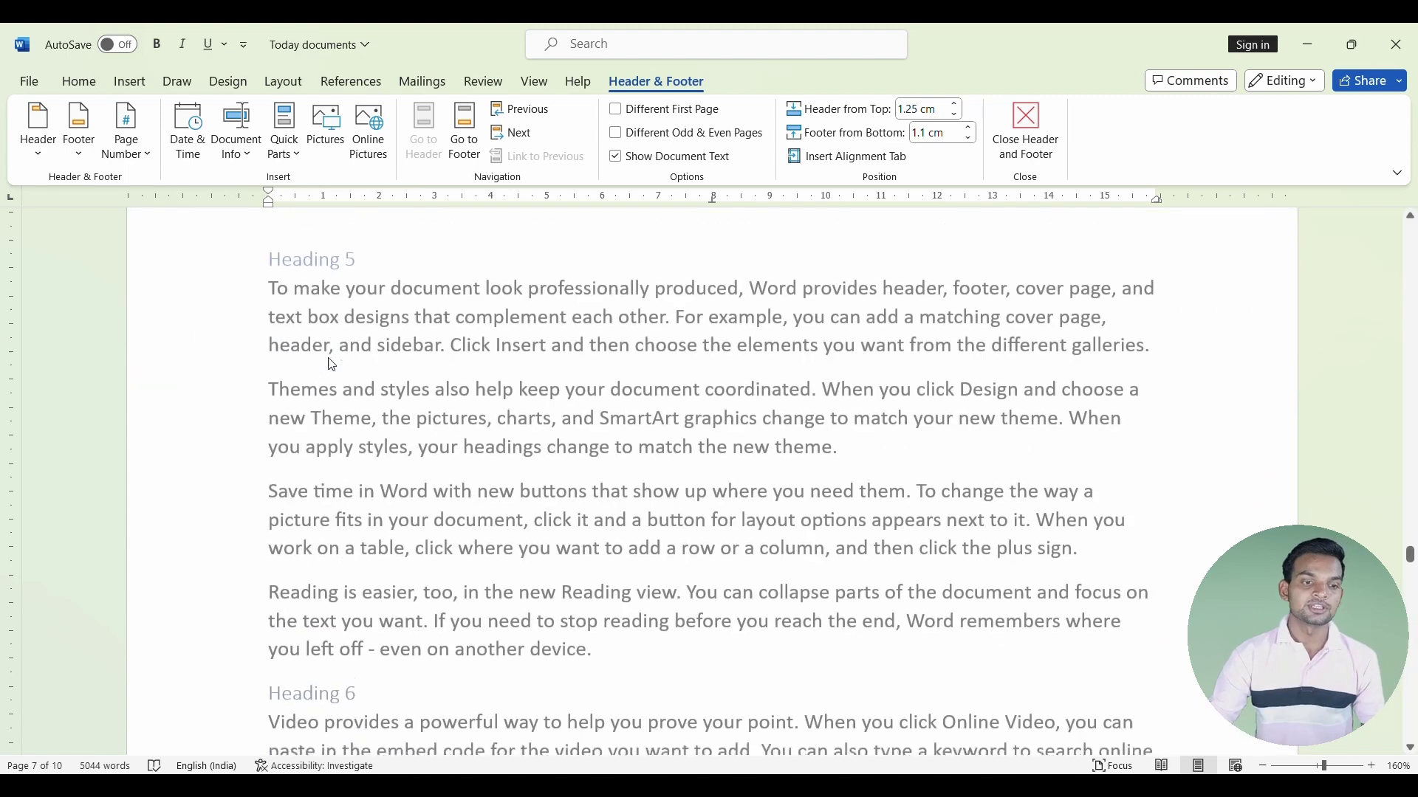
scroll(331, 365, "down", 5)
scroll(331, 369, "up", 3)
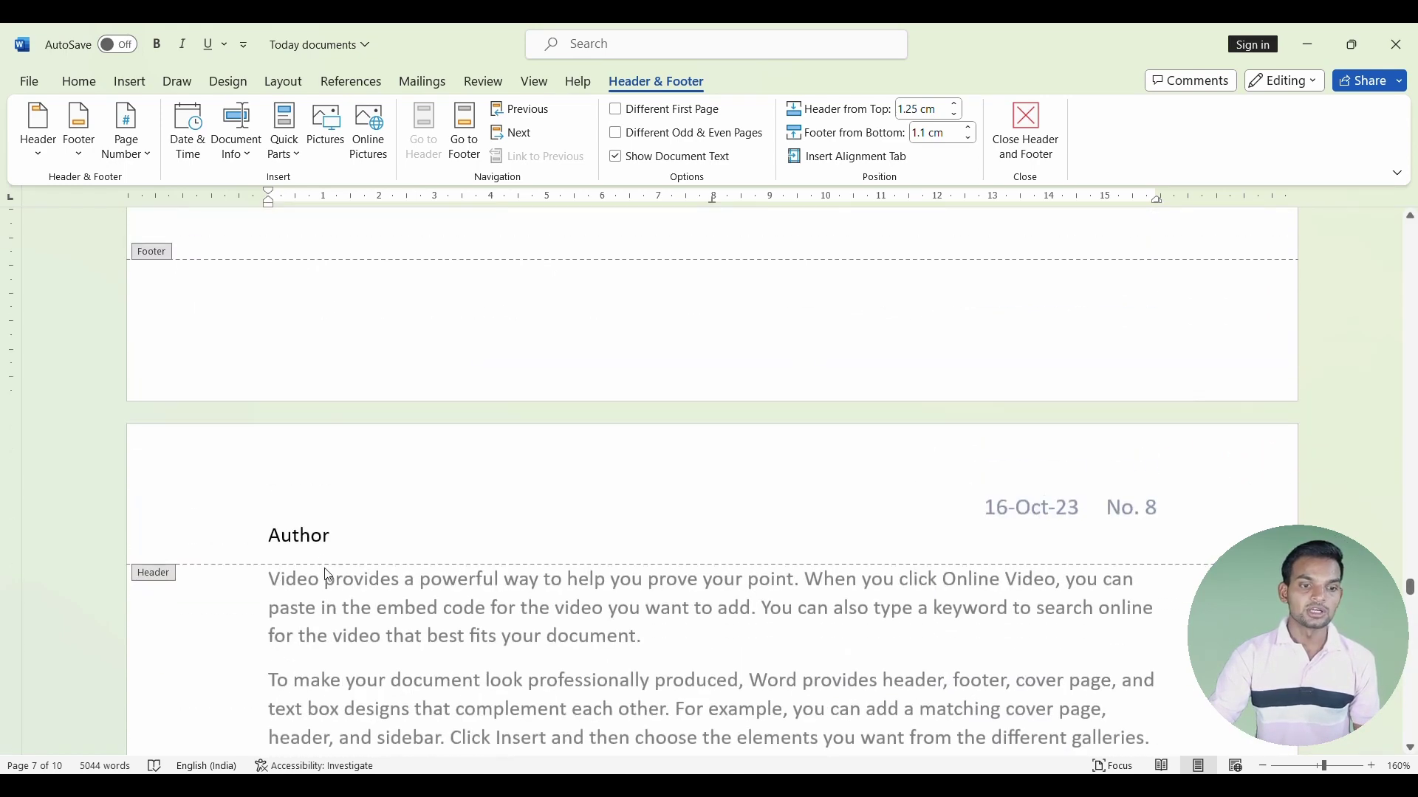
scroll(328, 576, "up", 2)
scroll(332, 528, "up", 4)
scroll(333, 506, "up", 4)
scroll(339, 506, "up", 5)
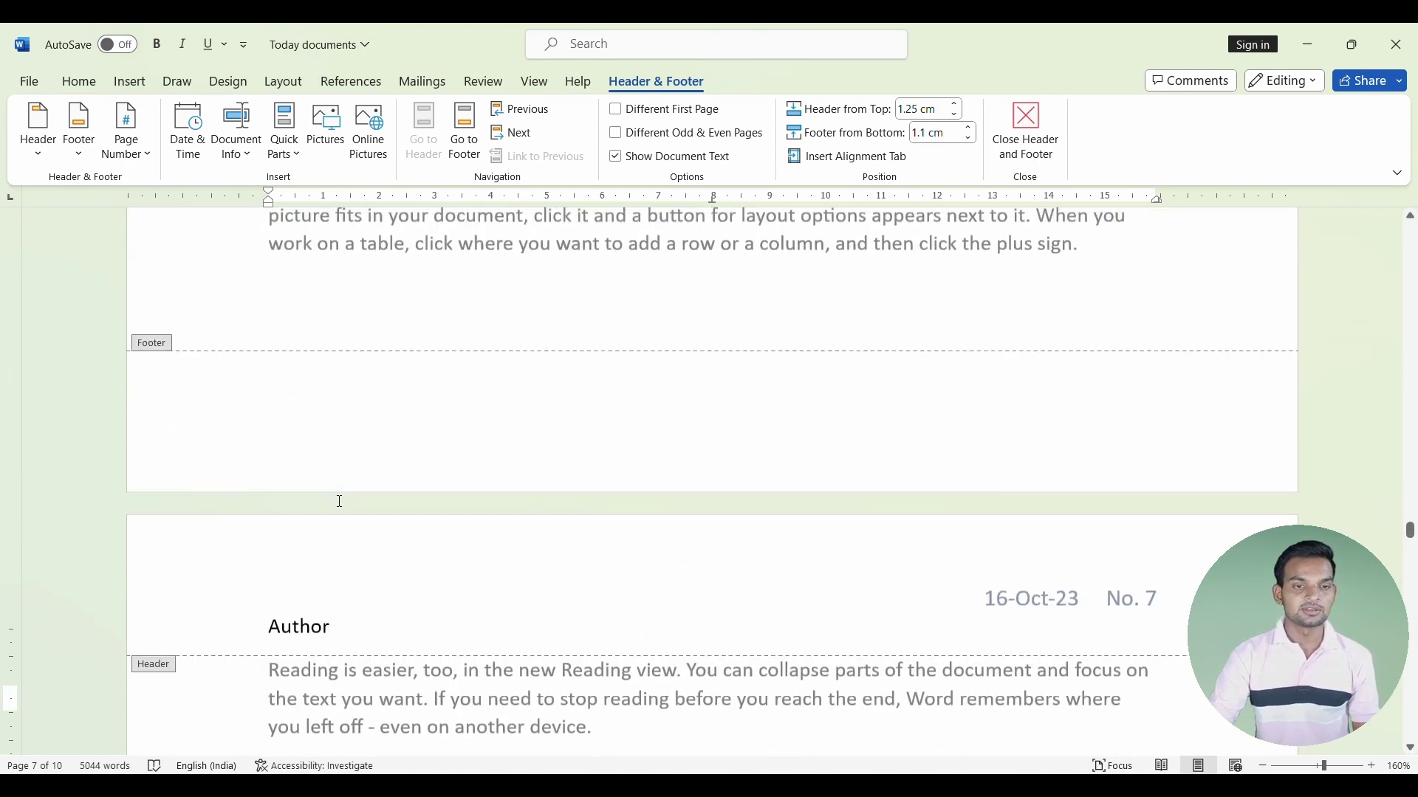
scroll(340, 501, "up", 5)
Remove the header from the document's pages.
left_click(129, 82)
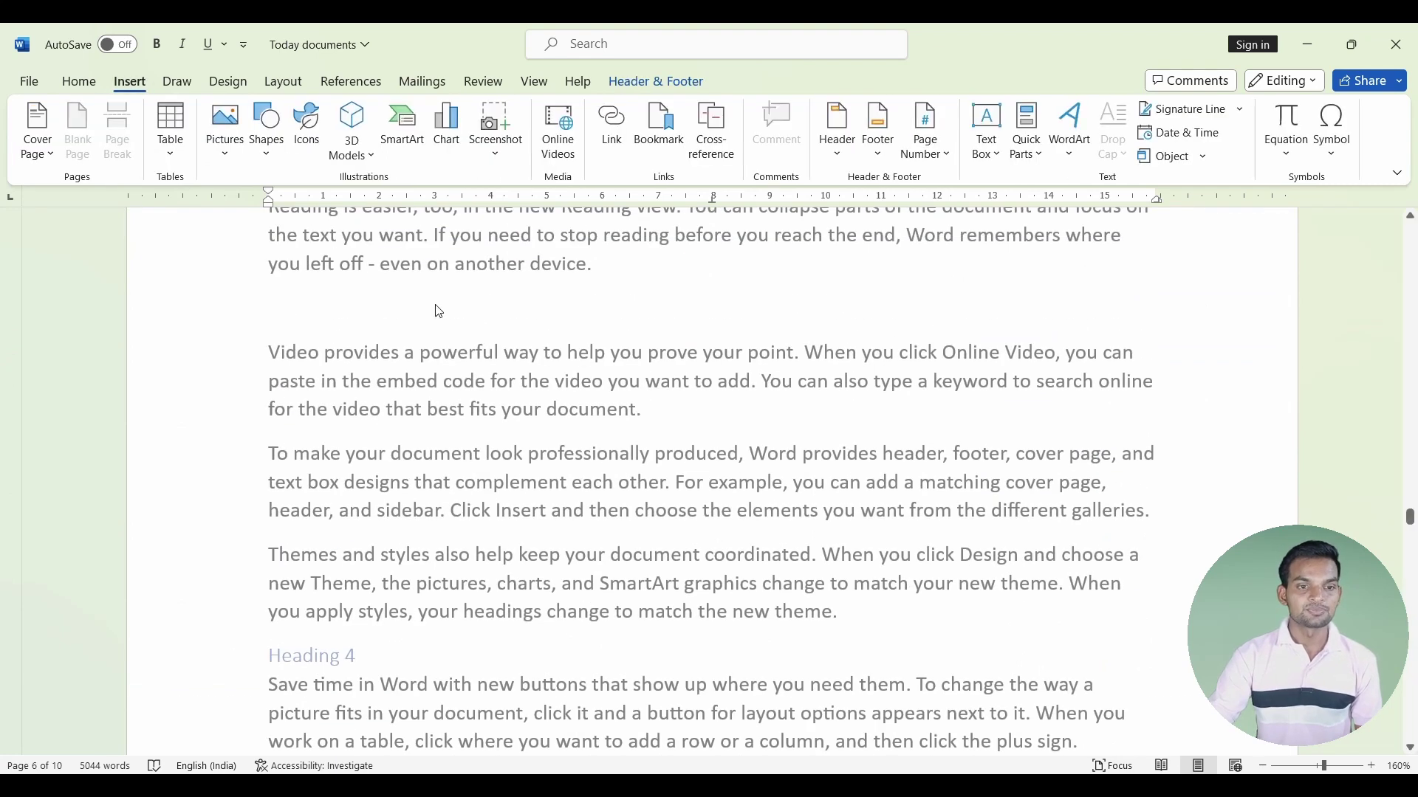
left_click(837, 129)
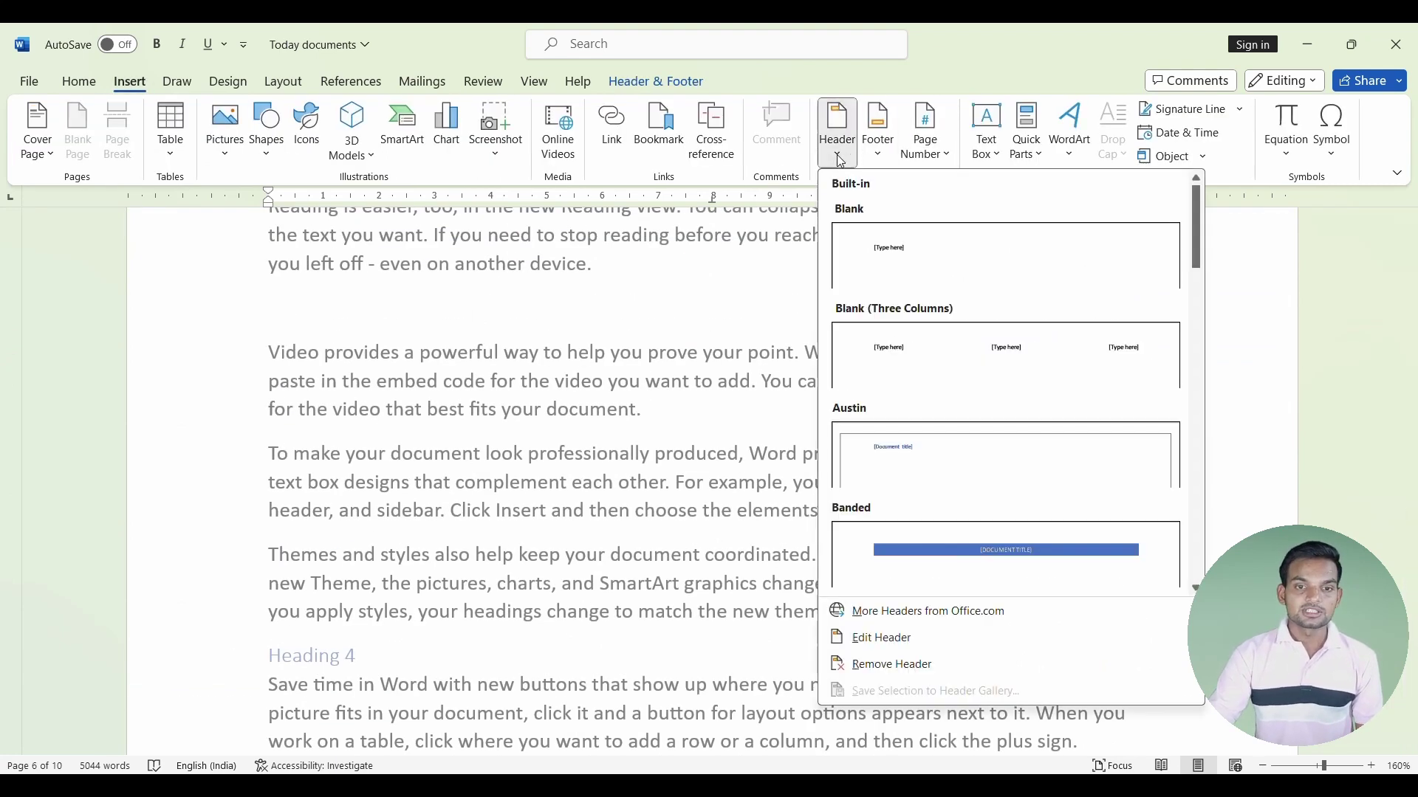
left_click(891, 668)
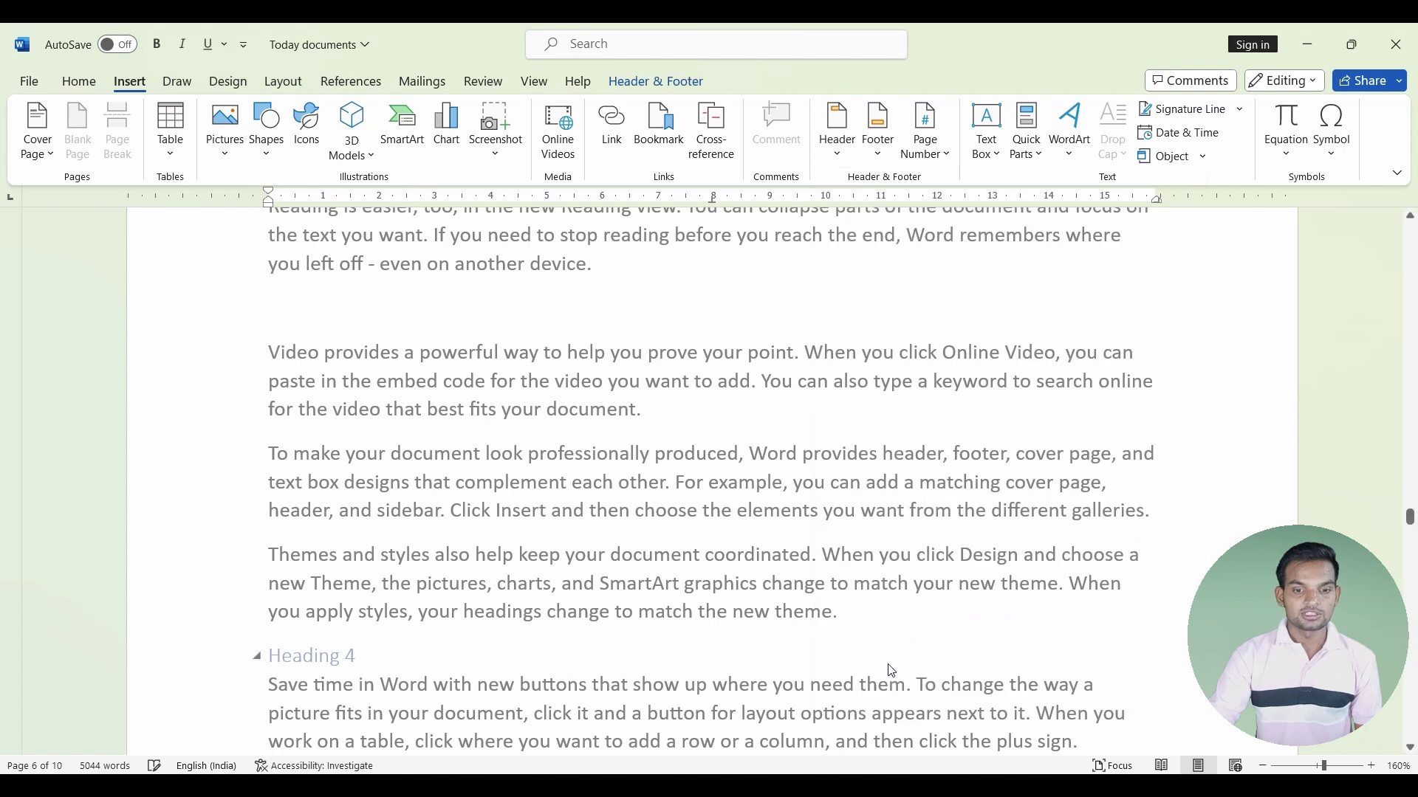
scroll(858, 517, "up", 3)
scroll(849, 509, "up", 3)
scroll(849, 506, "up", 3)
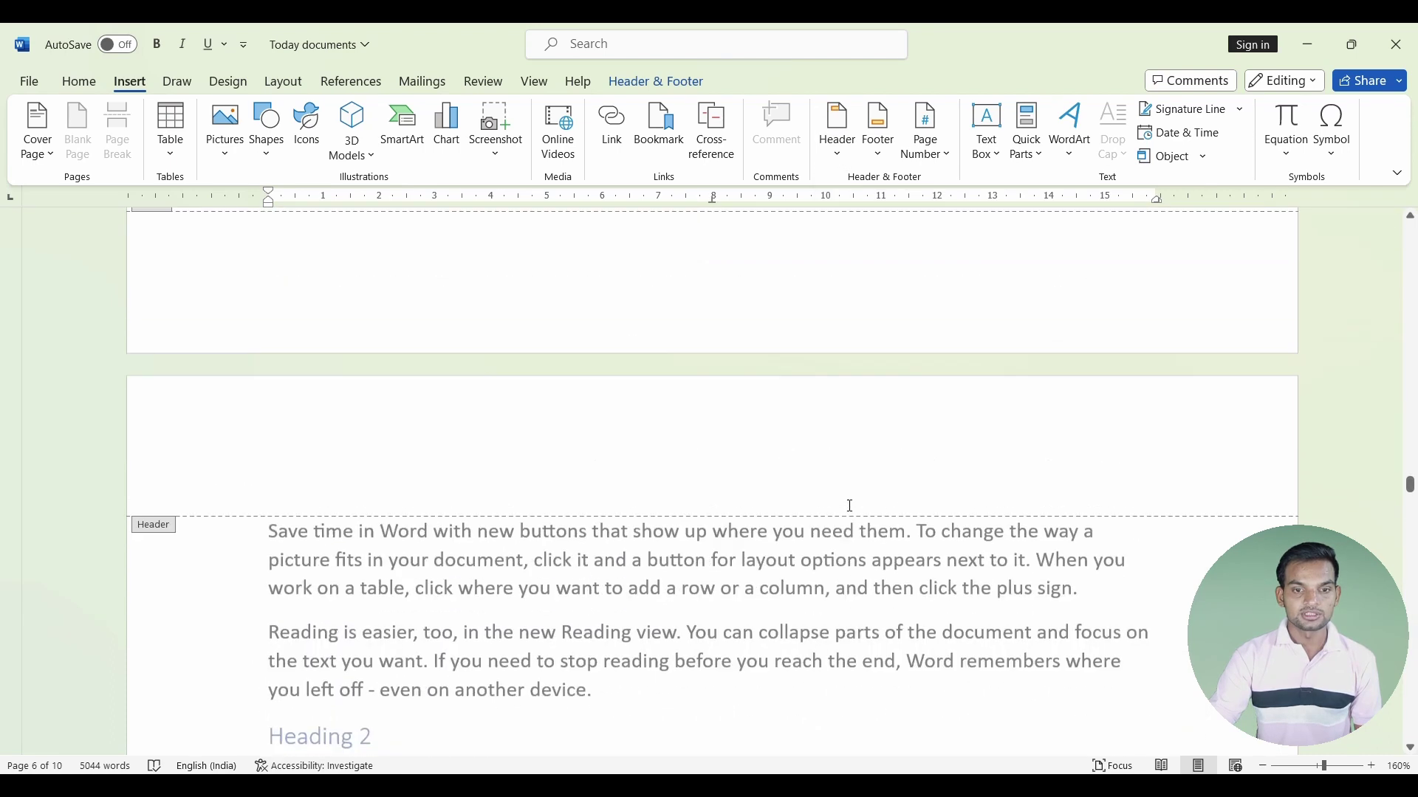
scroll(864, 491, "up", 3)
scroll(869, 485, "up", 3)
scroll(867, 449, "up", 1)
Return to the body text and display the built-in footer gallery.
double_click(883, 405)
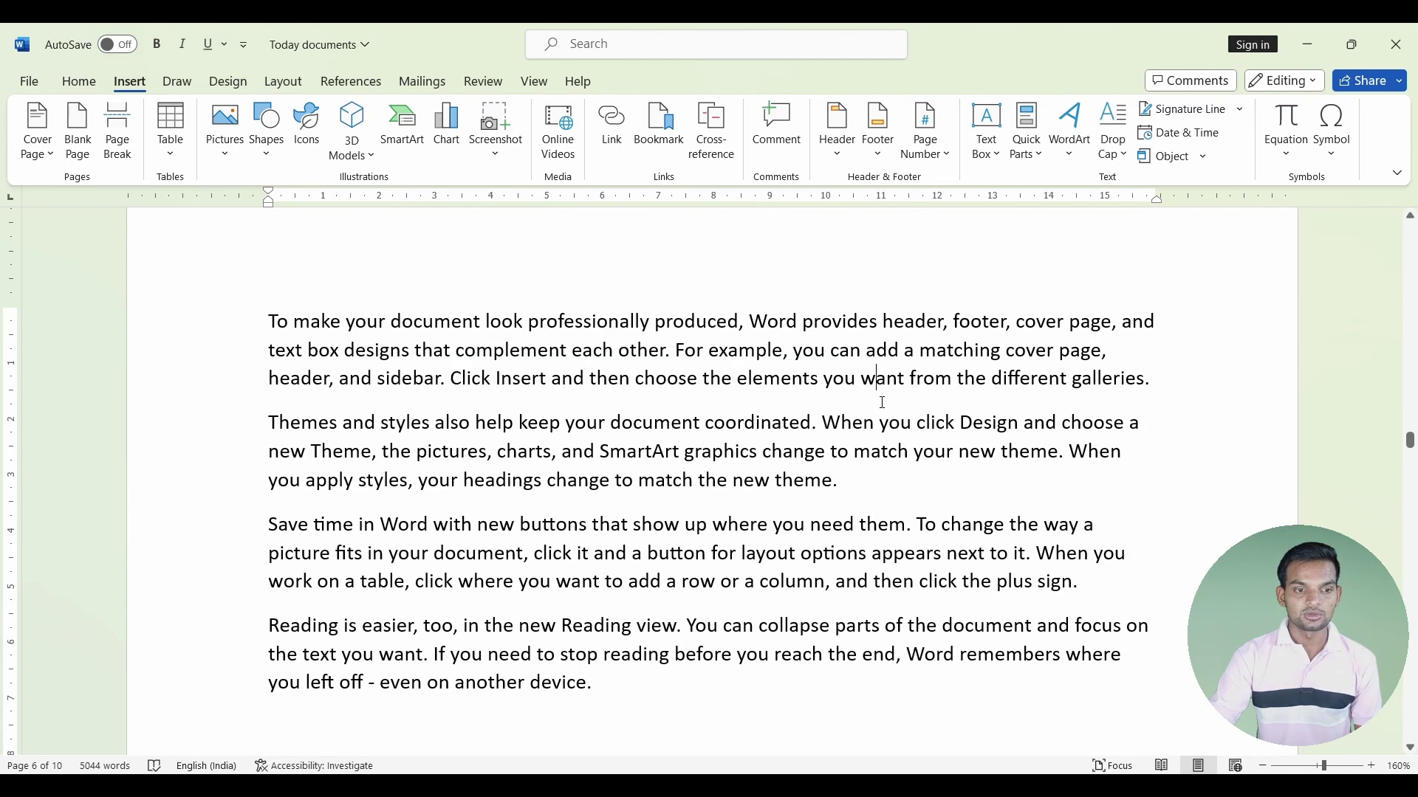
scroll(823, 429, "up", 3)
scroll(823, 429, "down", 5)
scroll(835, 332, "up", 3)
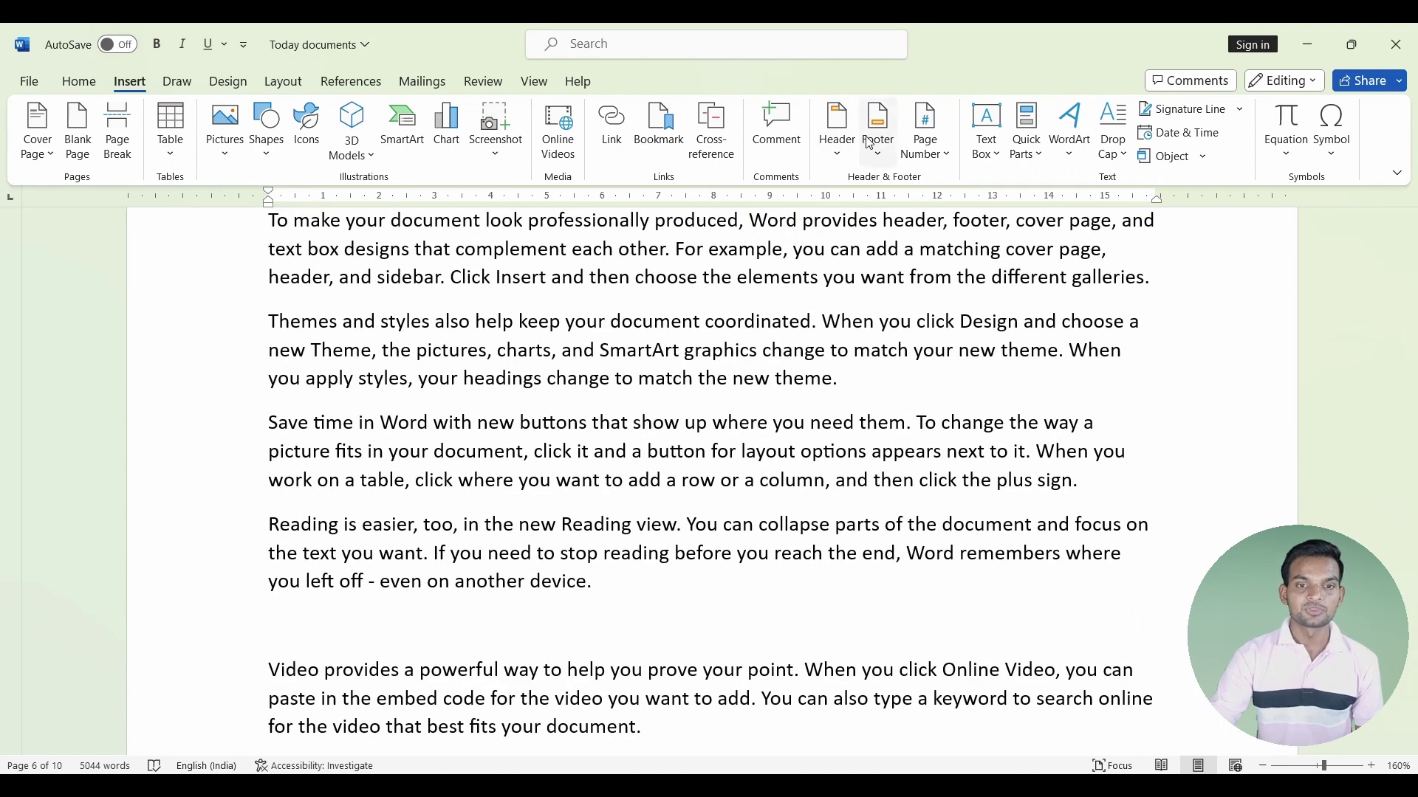
left_click(885, 159)
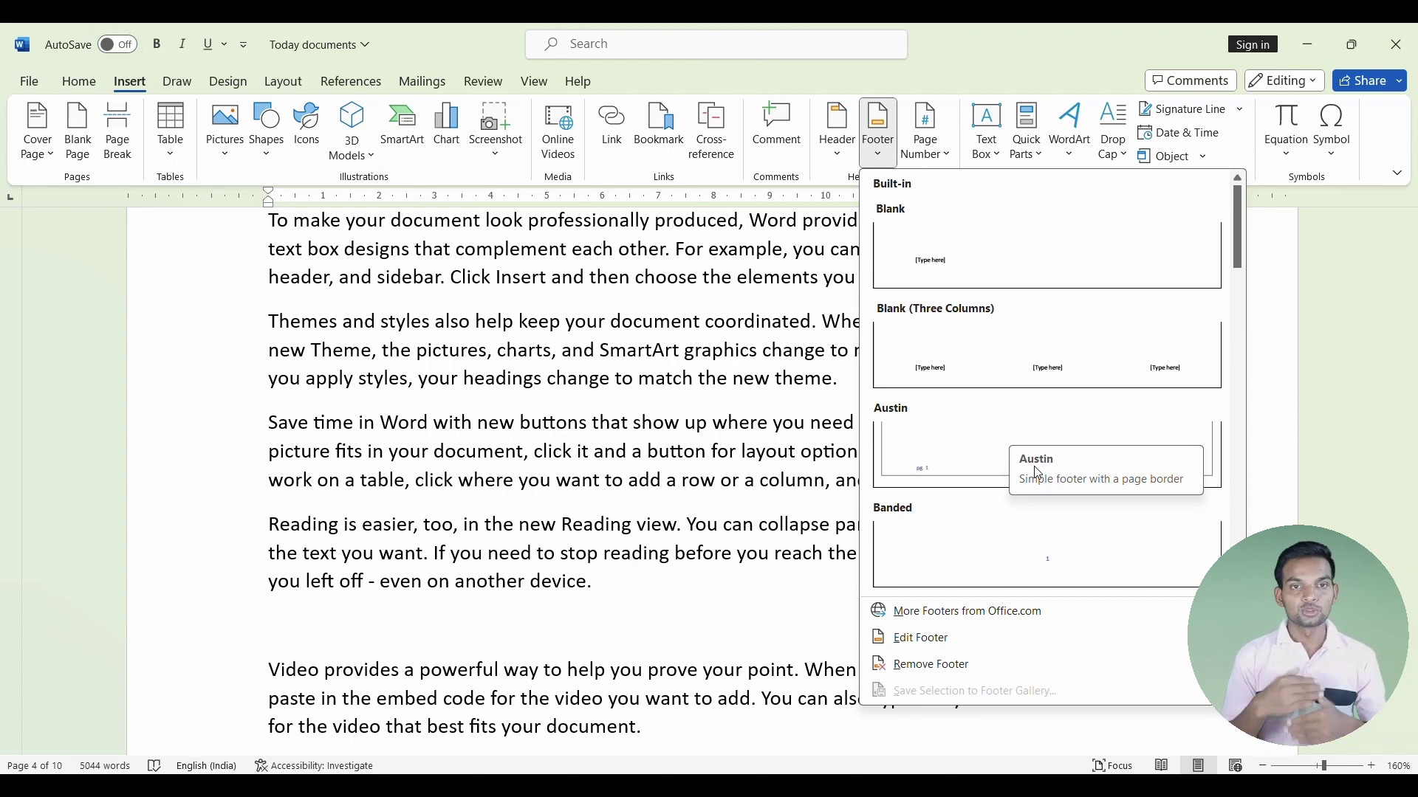
Apply the Banded footer and scroll through pages showing centred page numbers like 5 and 6.
left_click(1053, 565)
scroll(734, 635, "down", 1)
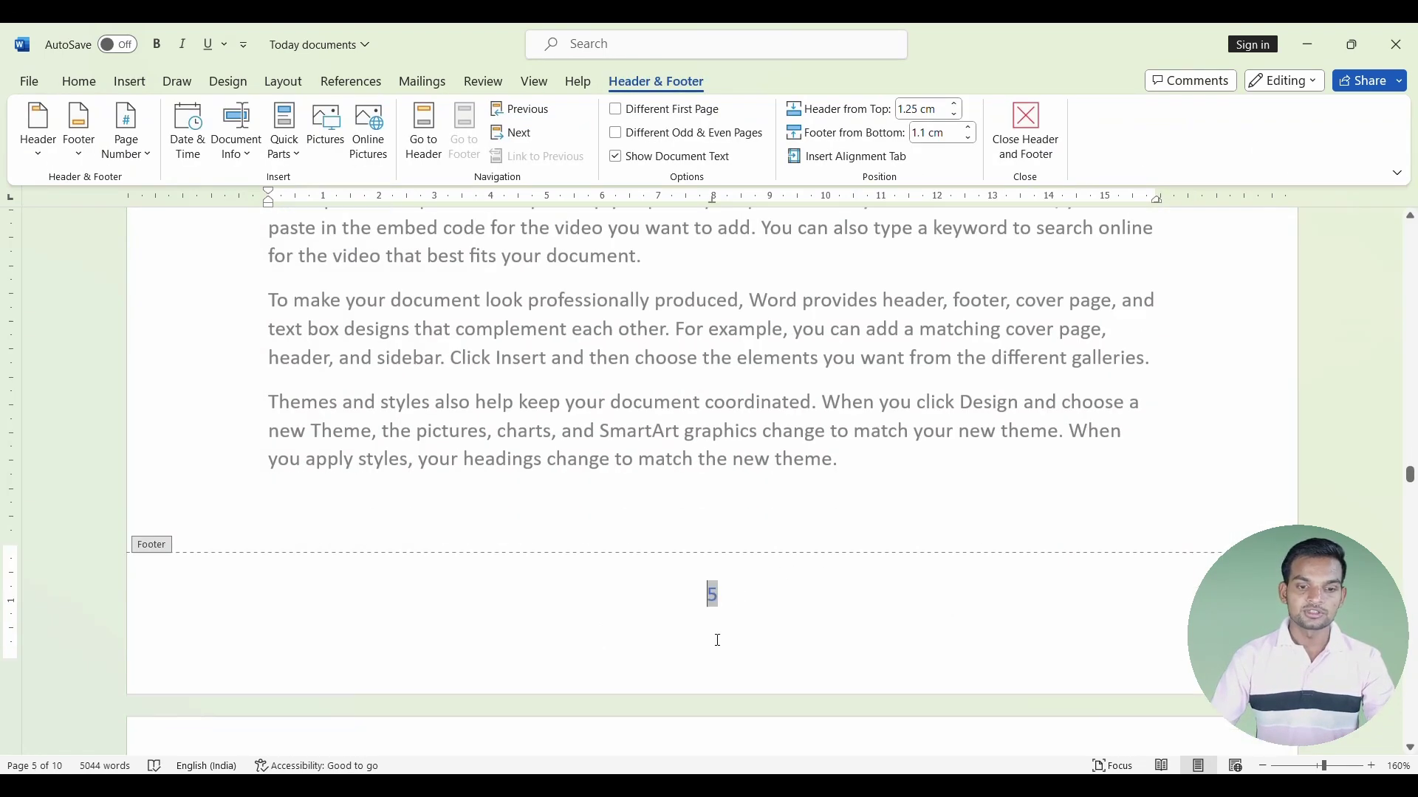
scroll(716, 639, "down", 3)
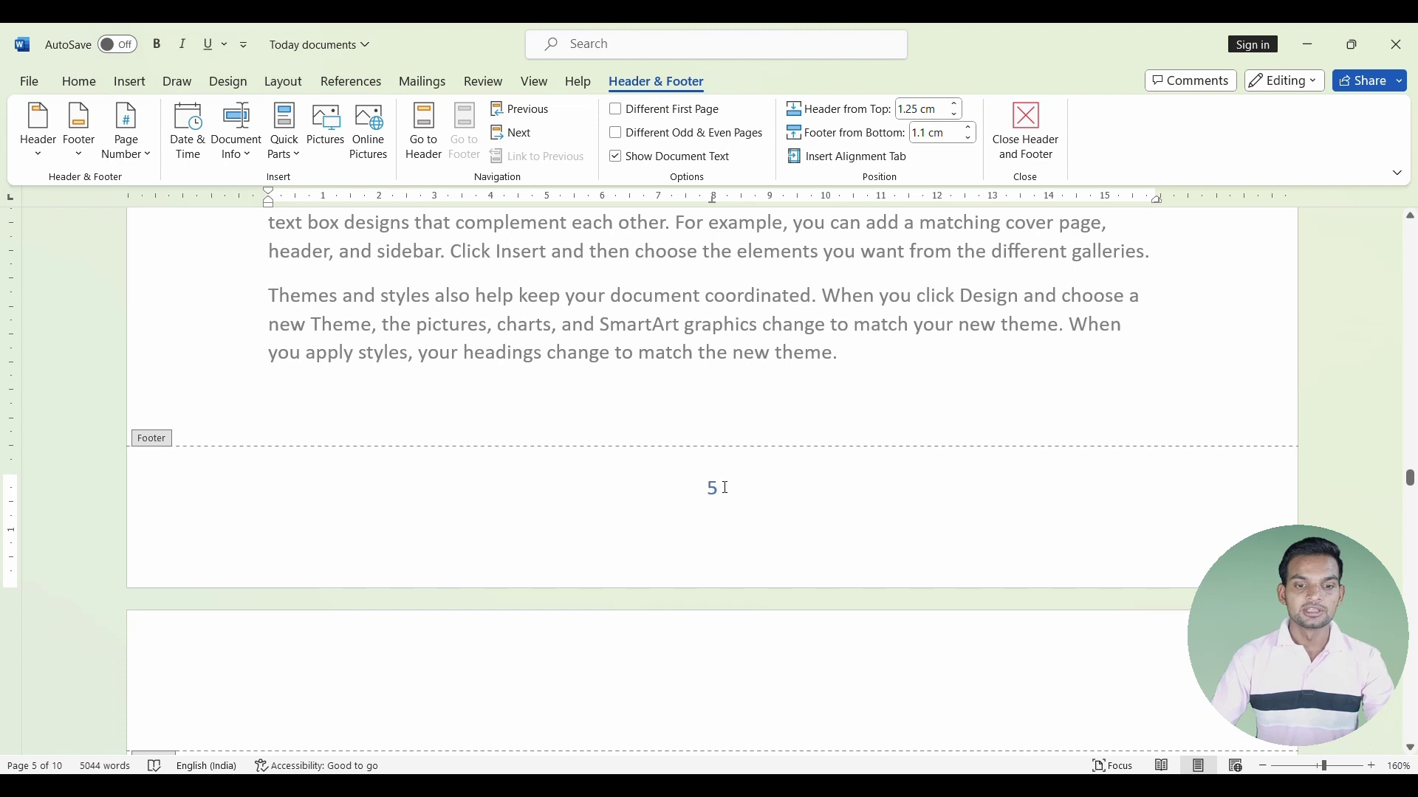
scroll(753, 507, "down", 5)
scroll(753, 506, "down", 5)
scroll(753, 507, "down", 1)
scroll(757, 504, "down", 6)
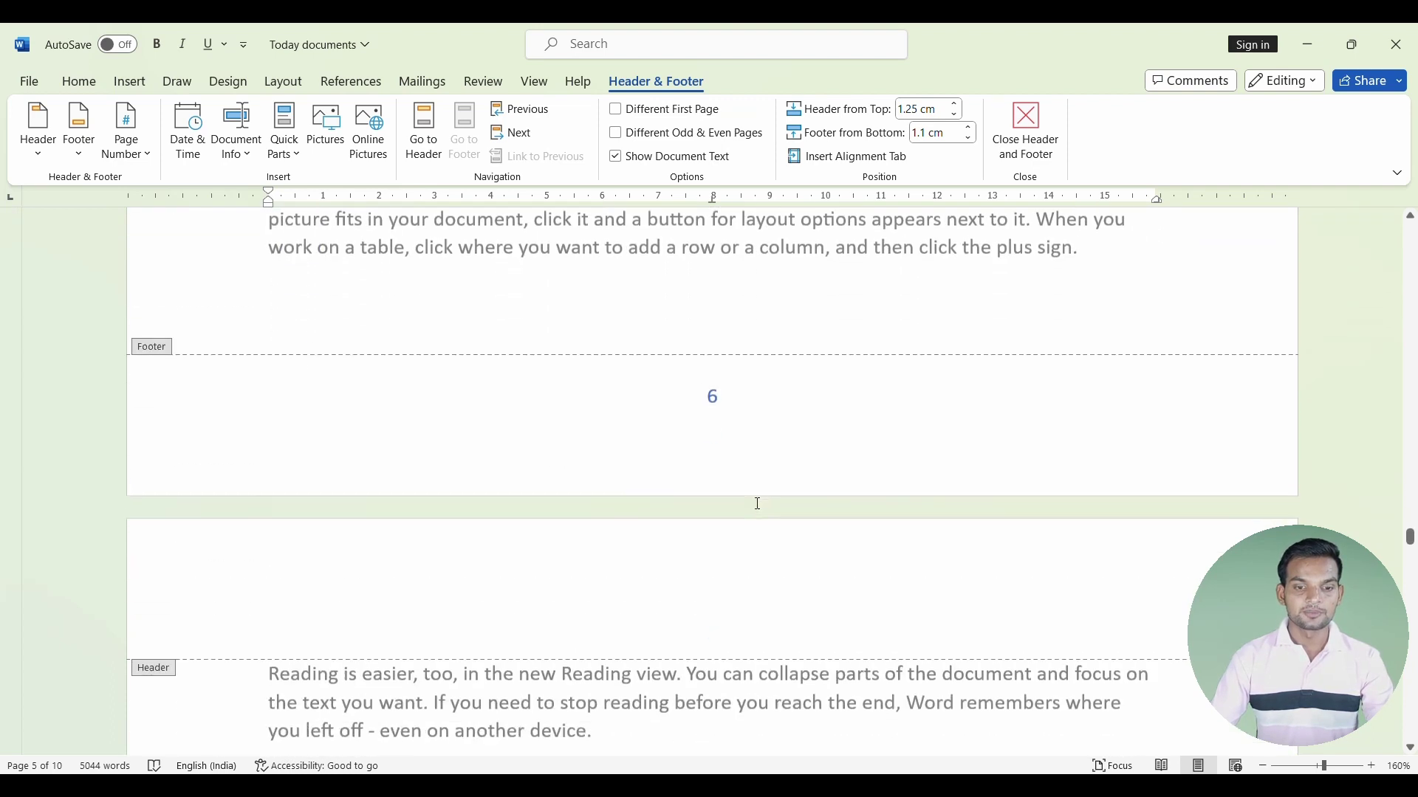
scroll(757, 505, "down", 2)
scroll(766, 378, "down", 5)
scroll(765, 378, "down", 3)
scroll(746, 340, "down", 1)
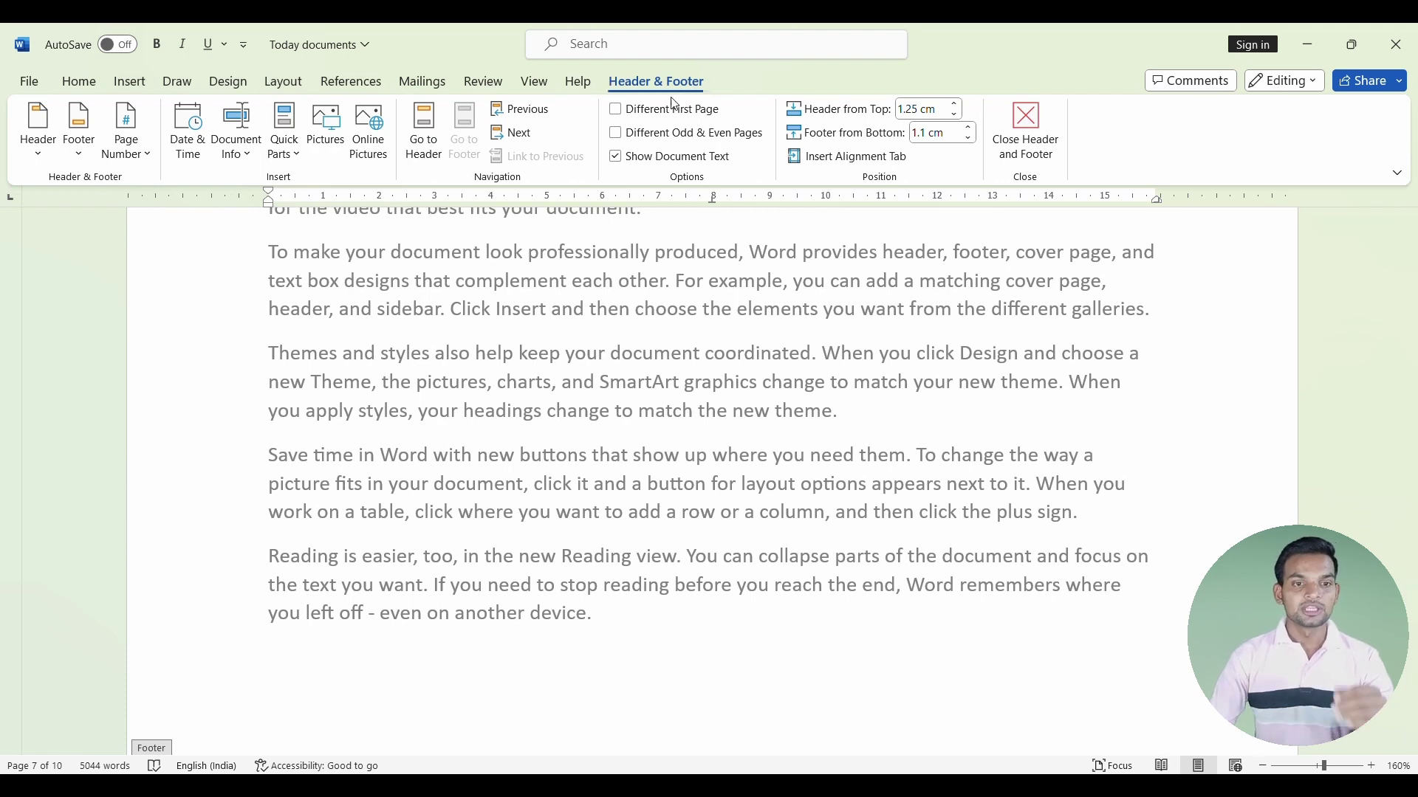
Remove the footer from the document.
left_click(130, 82)
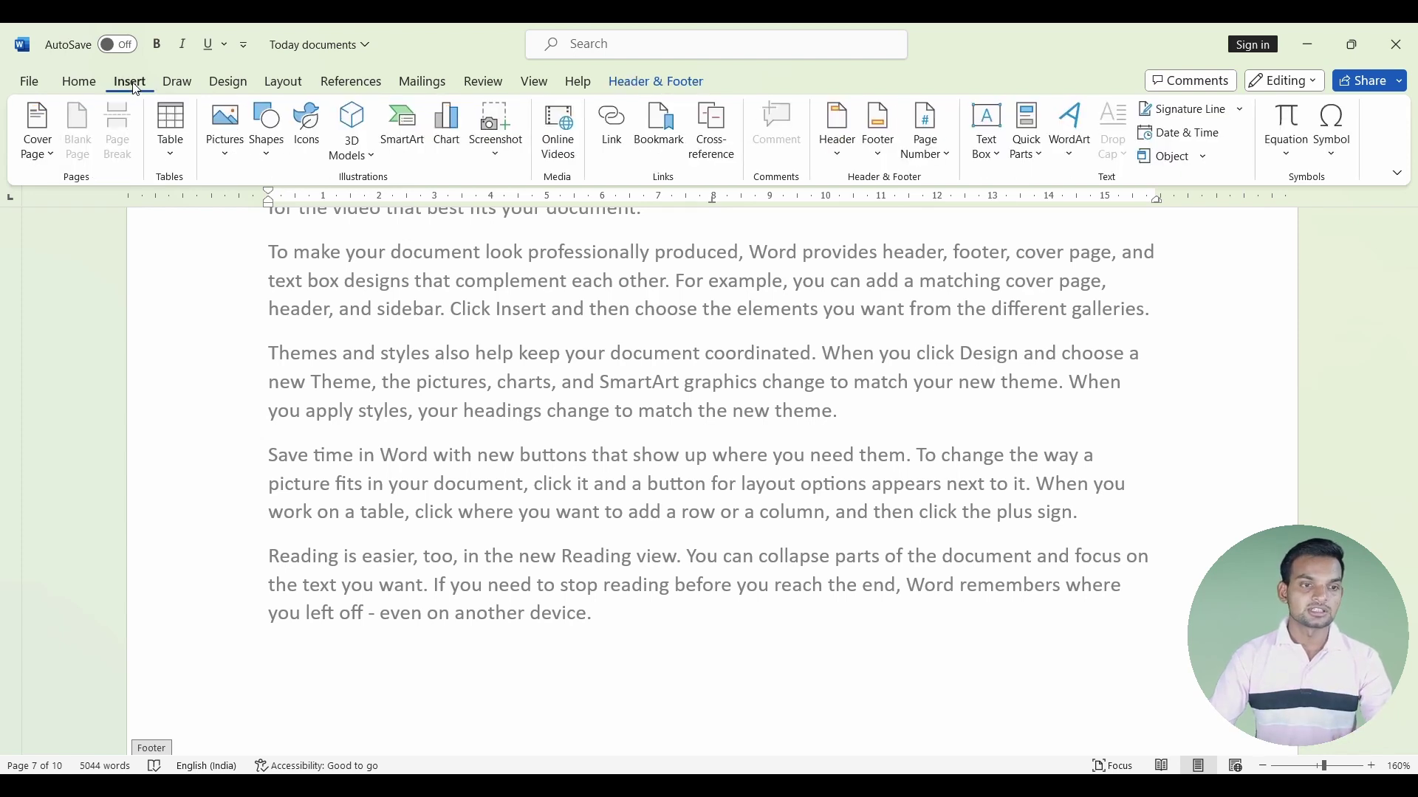
left_click(878, 136)
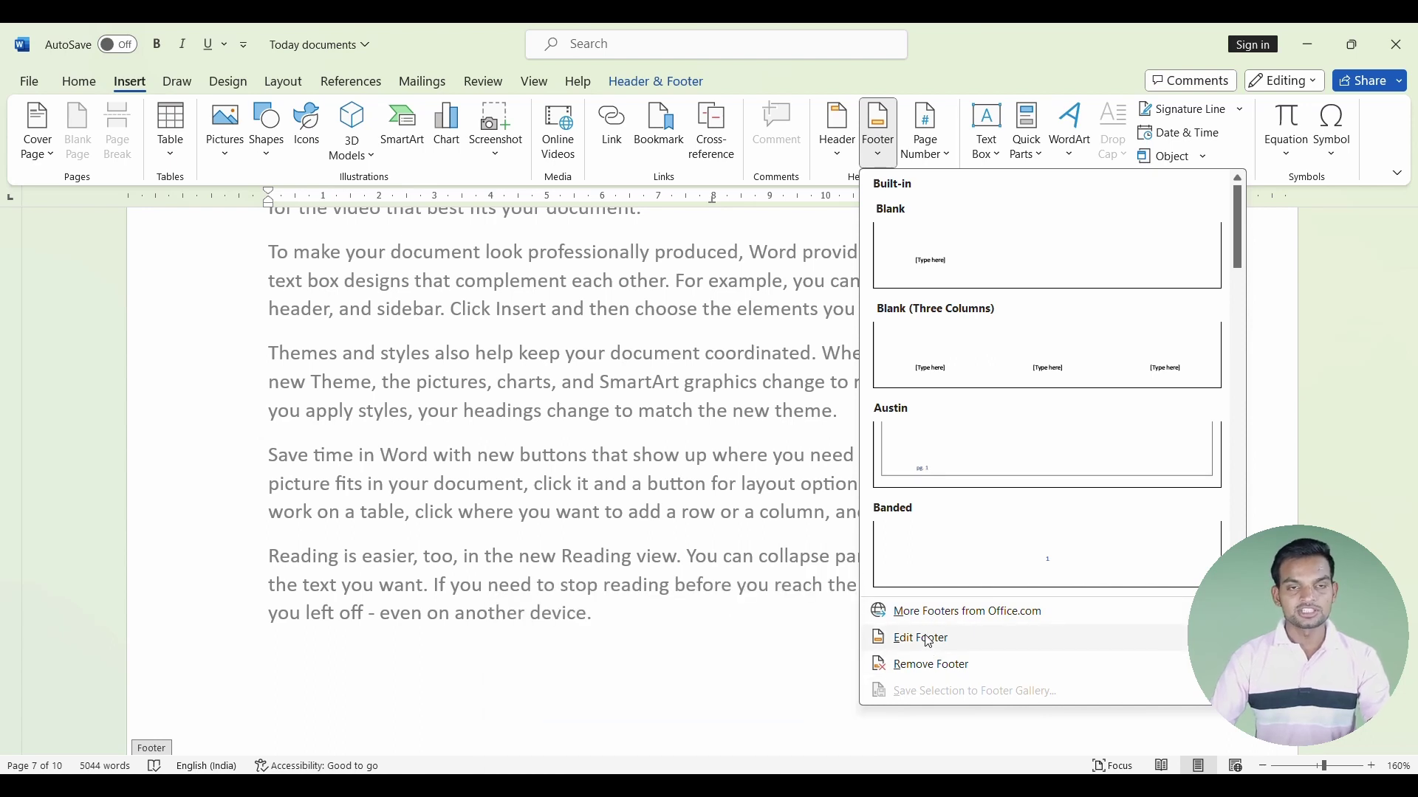
left_click(934, 668)
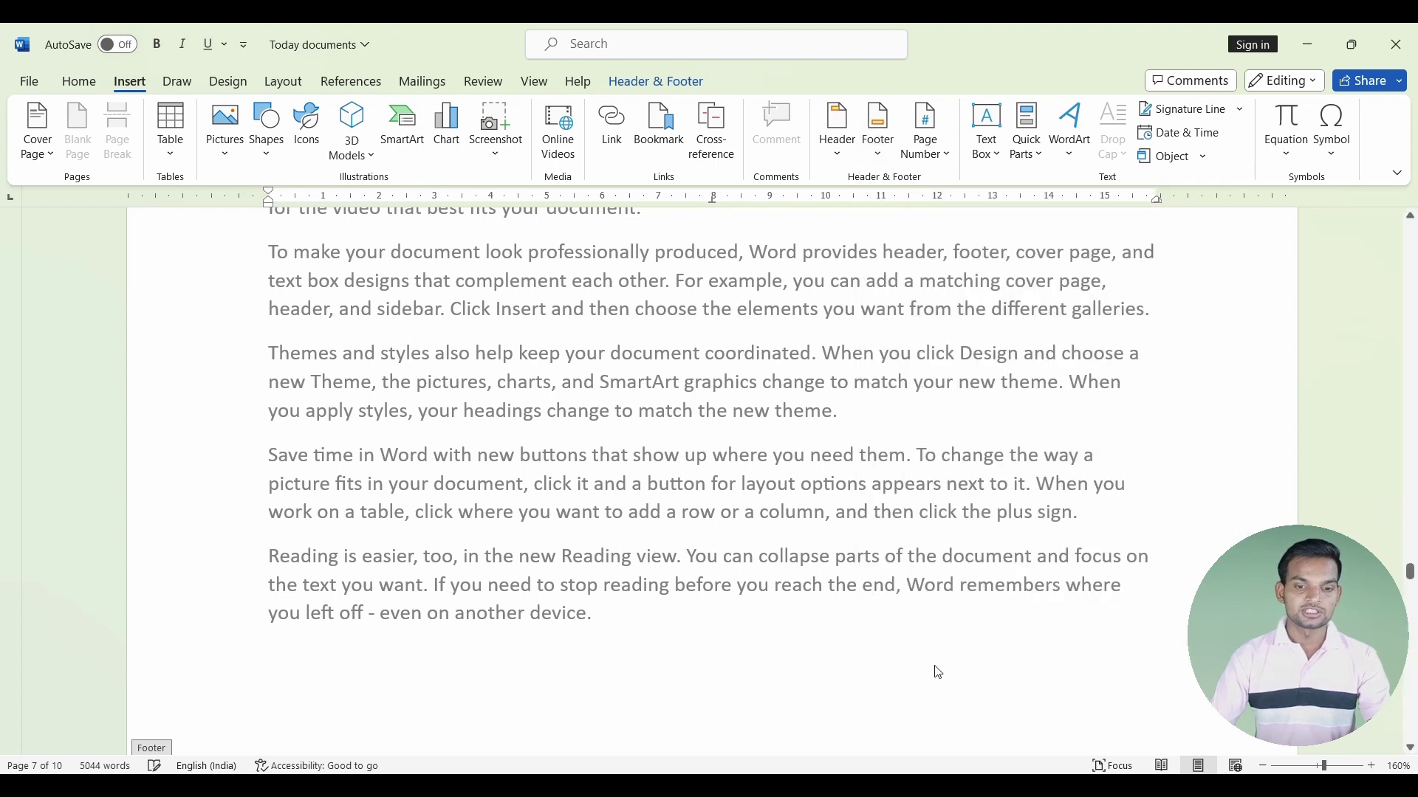
Show the Page Number placement options, including Top of Page.
scroll(854, 595, "down", 3)
scroll(813, 541, "up", 2)
scroll(756, 475, "up", 5)
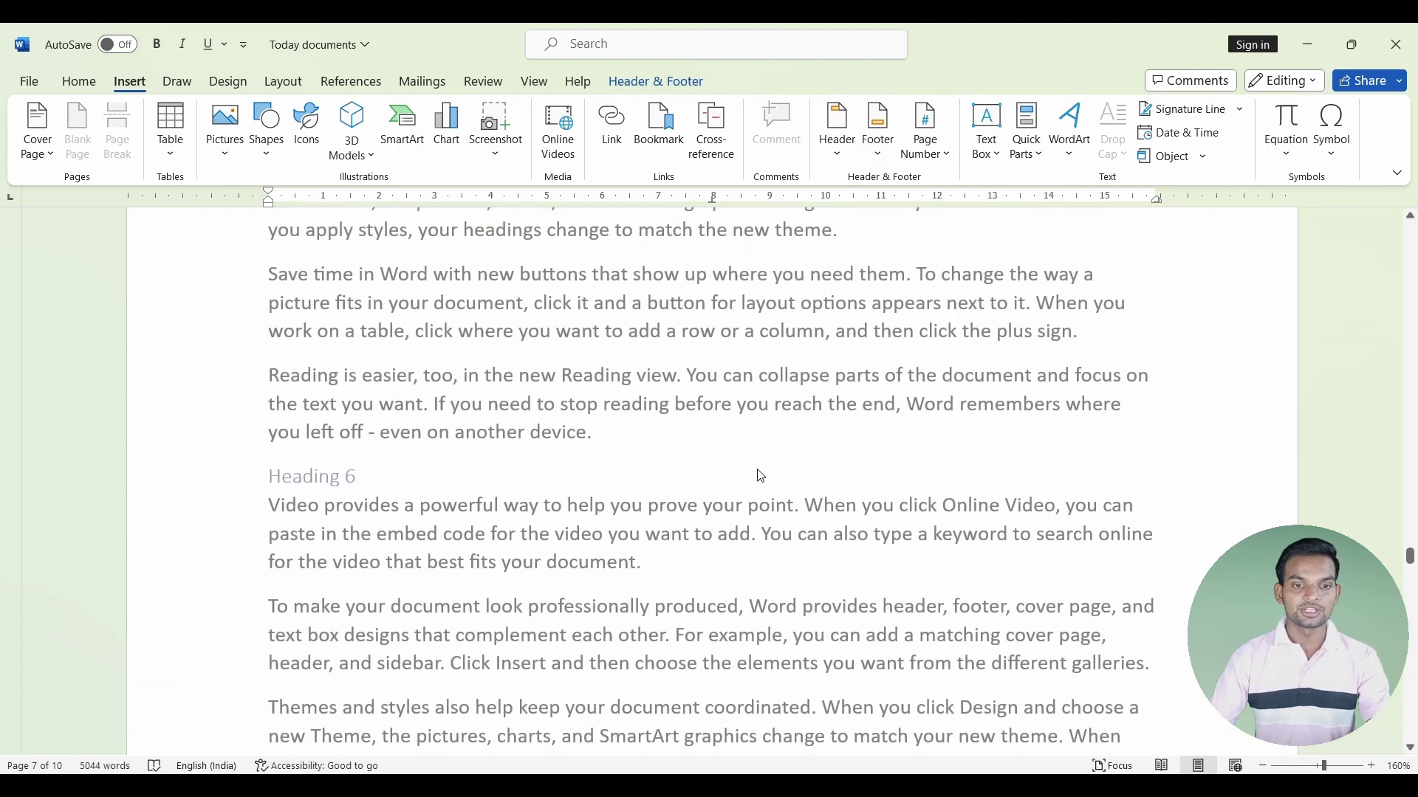
scroll(761, 469, "up", 3)
mouse_move(923, 133)
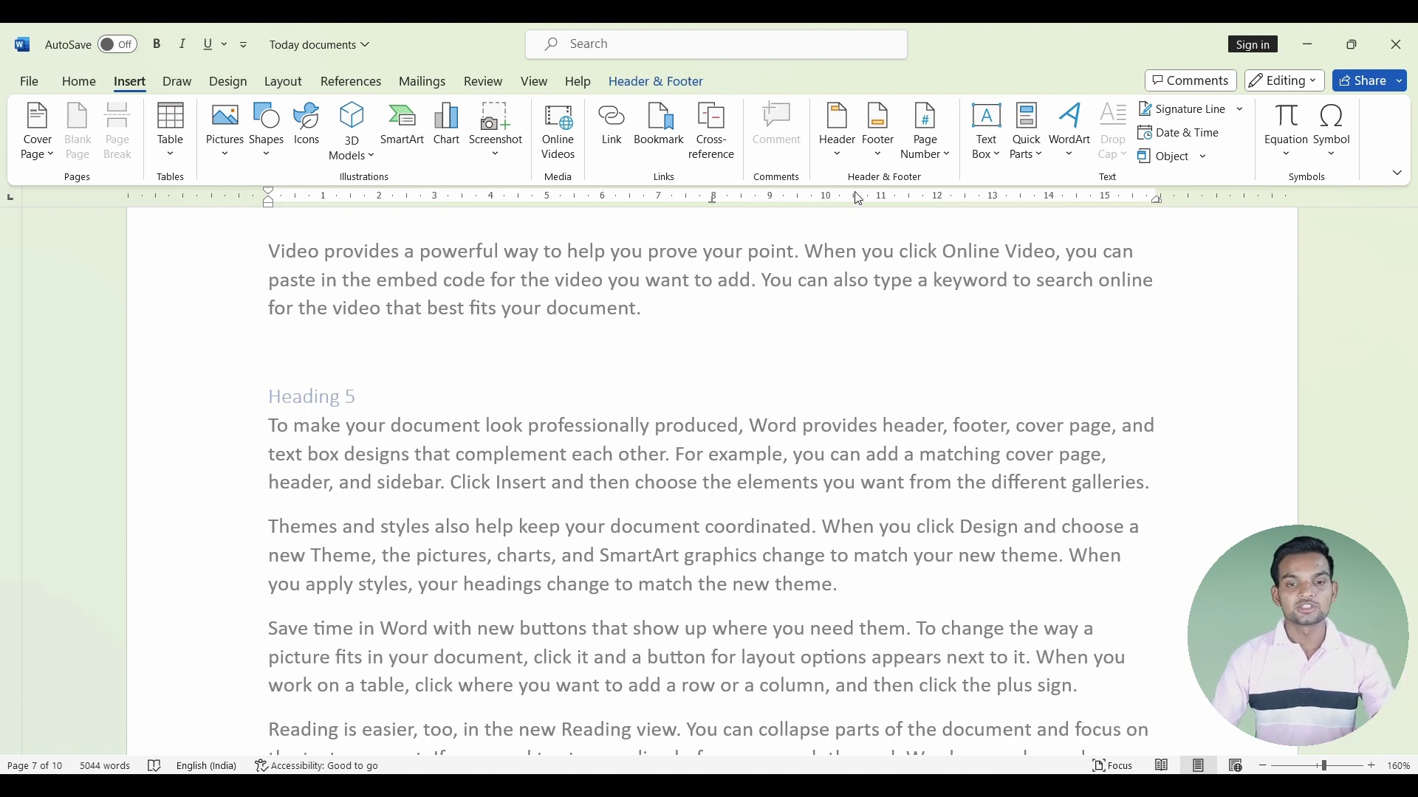
left_click(948, 161)
mouse_move(963, 183)
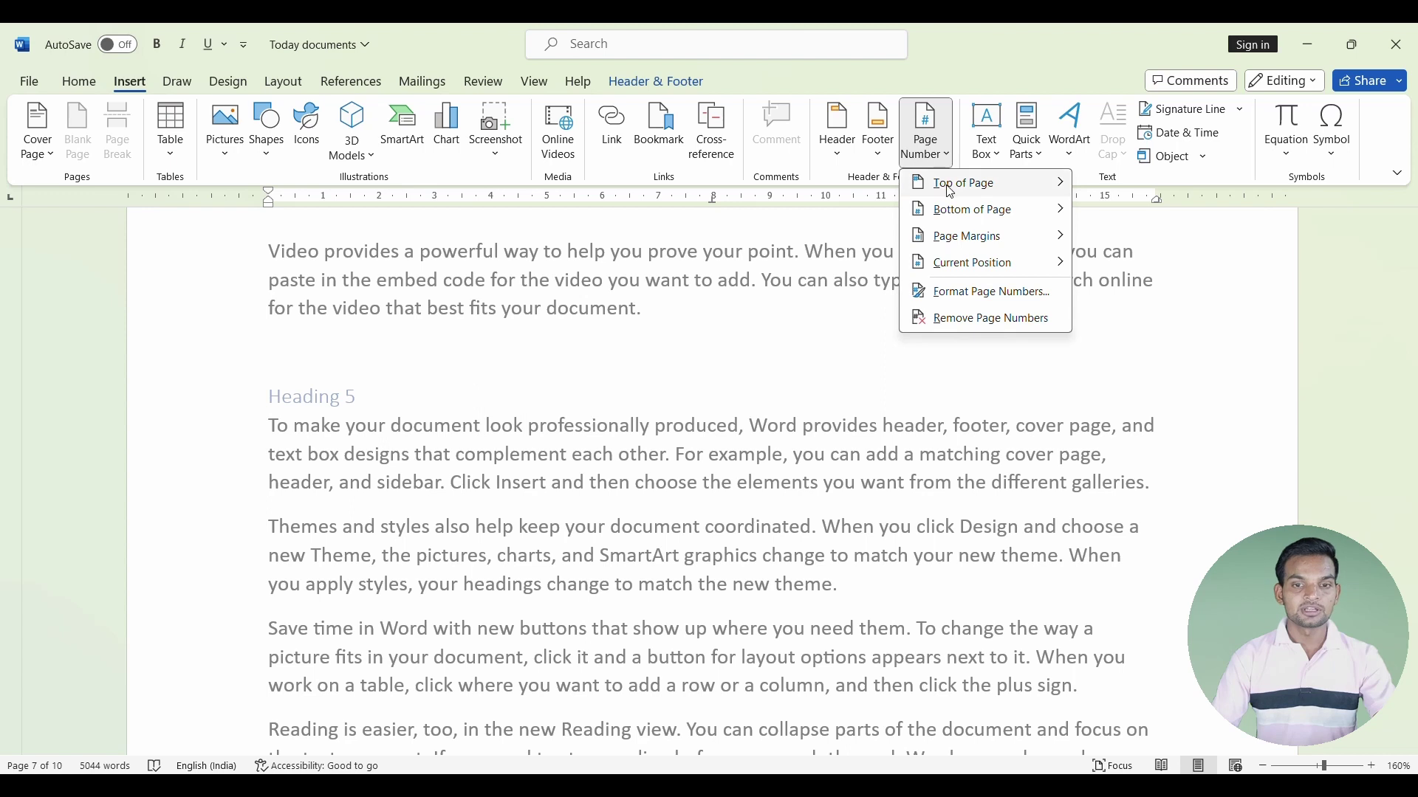
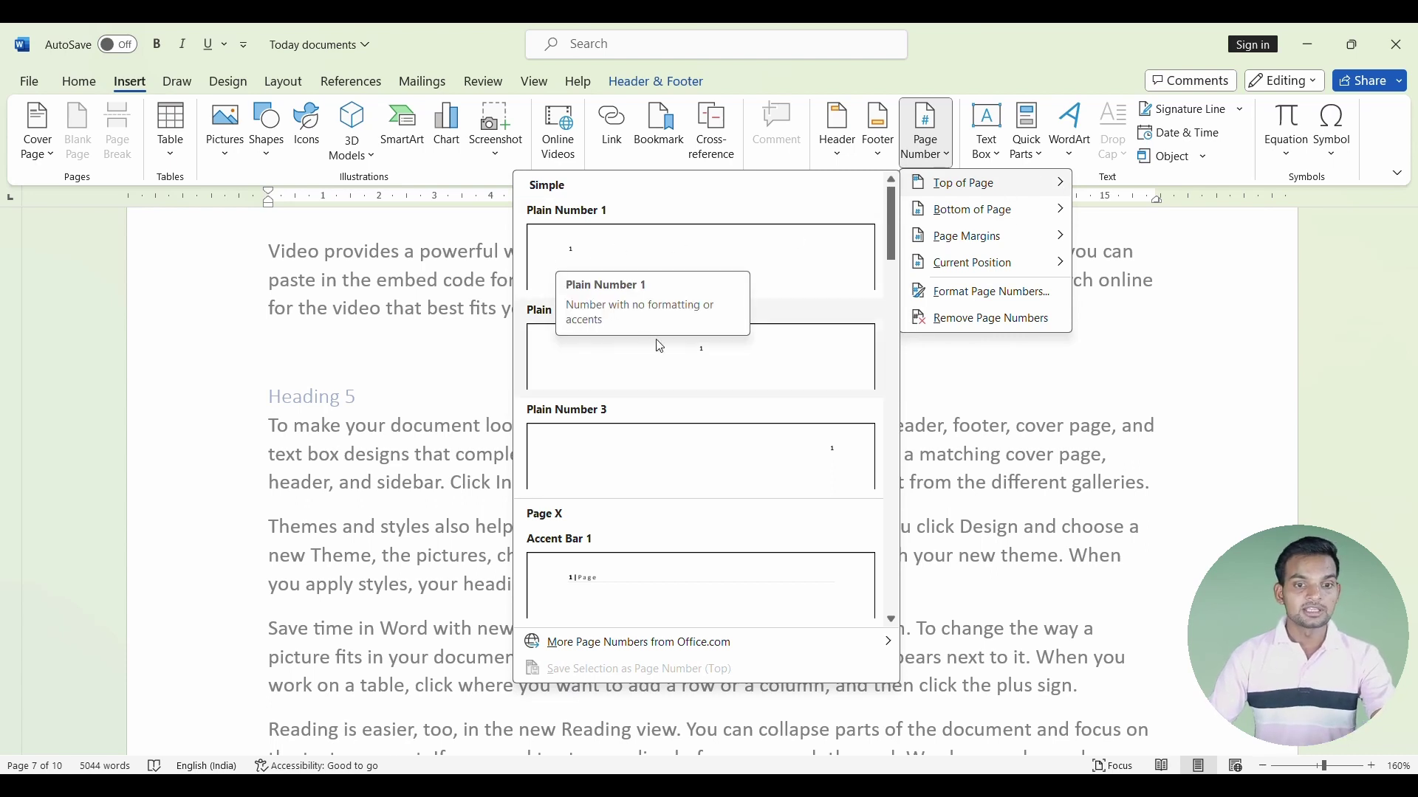
Pick the blue Circle style under With Shapes in the Top of Page gallery.
scroll(738, 539, "down", 3)
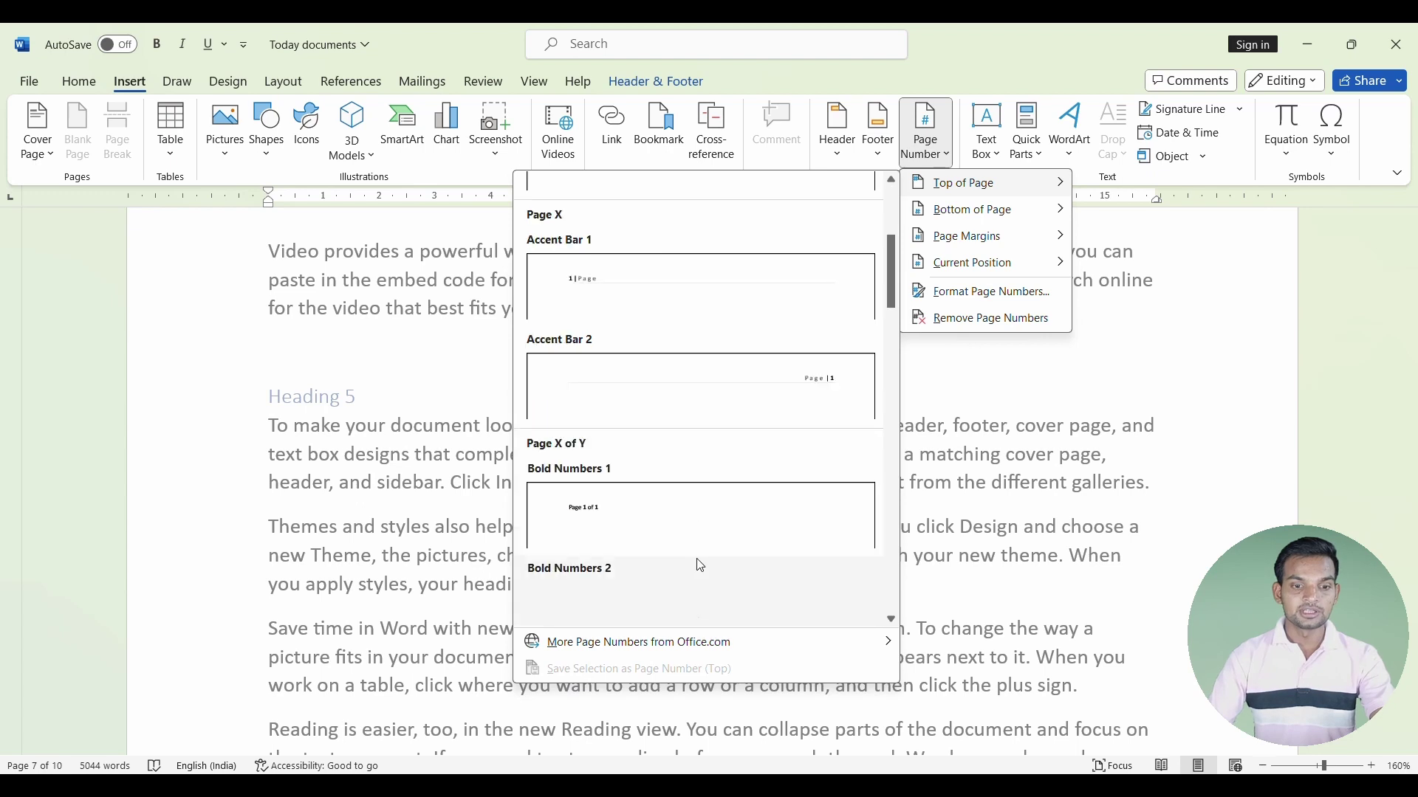
scroll(650, 458, "down", 3)
scroll(646, 448, "down", 3)
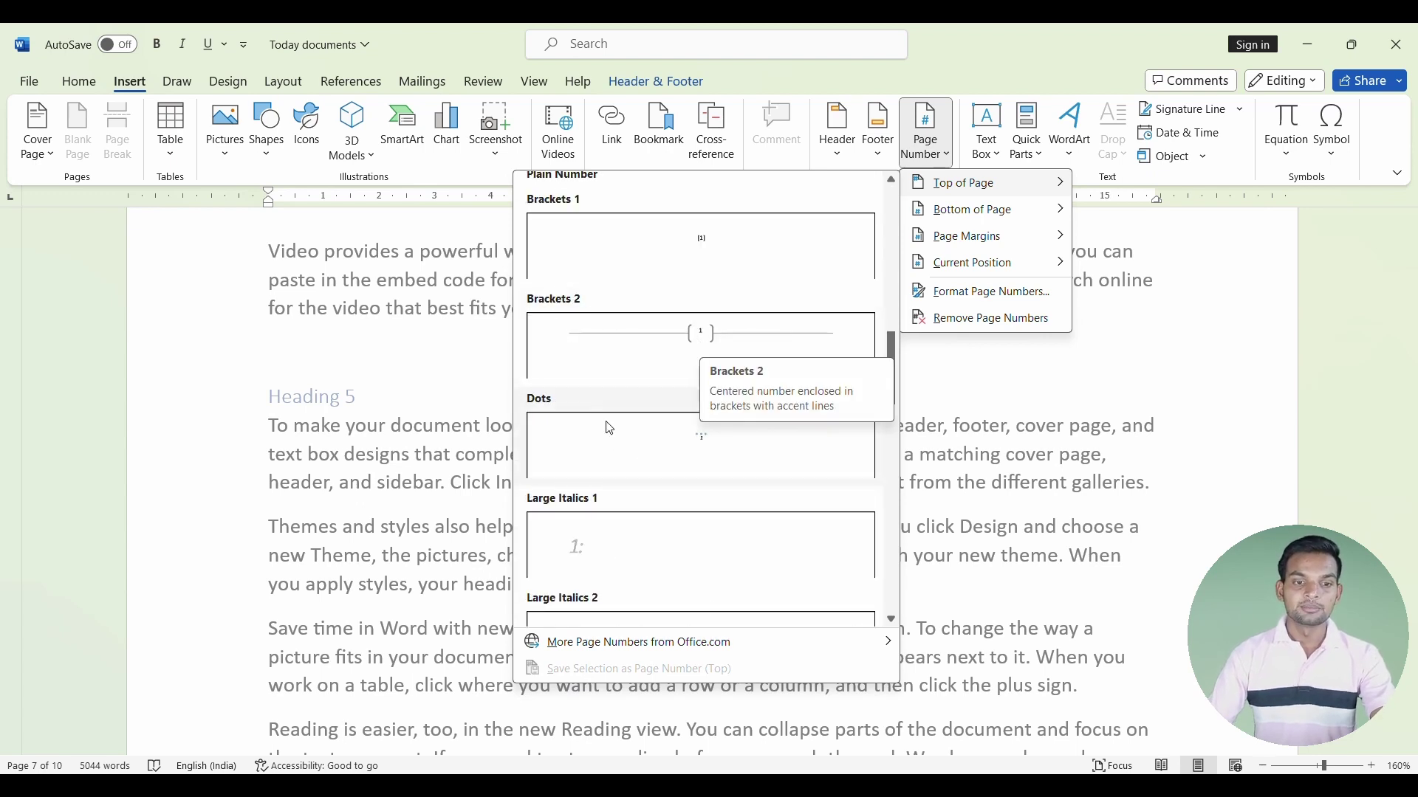
scroll(657, 521, "down", 6)
scroll(660, 521, "down", 3)
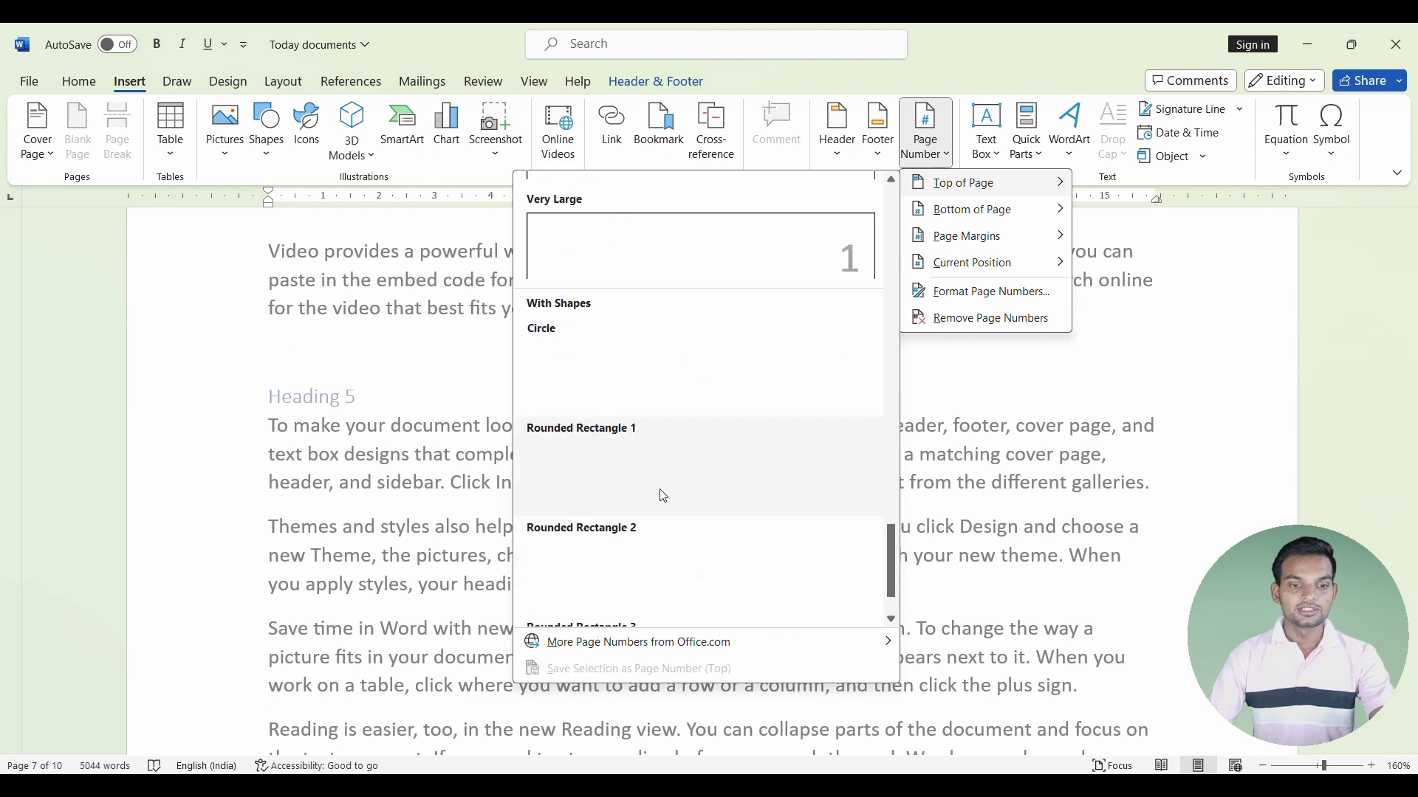
scroll(659, 493, "down", 1)
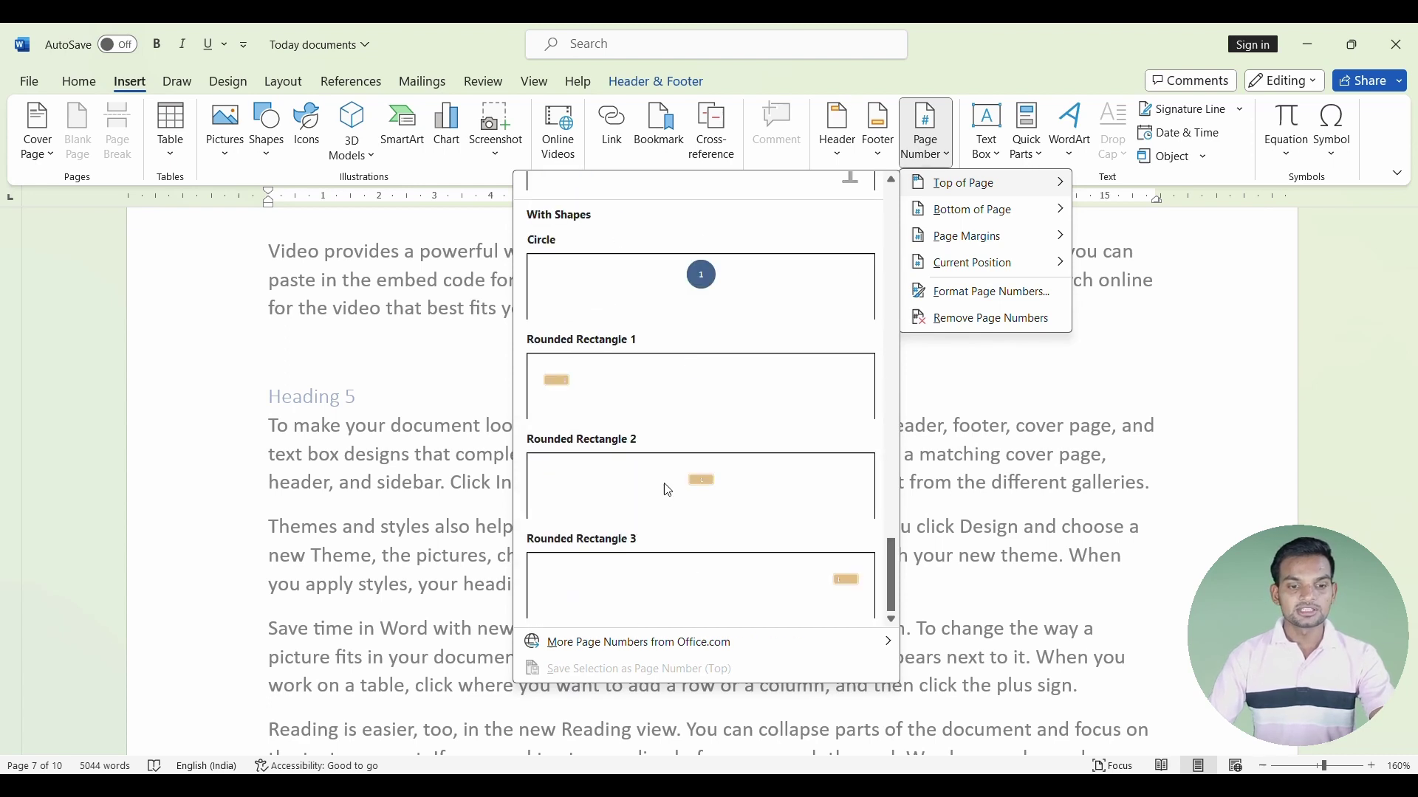
left_click(694, 288)
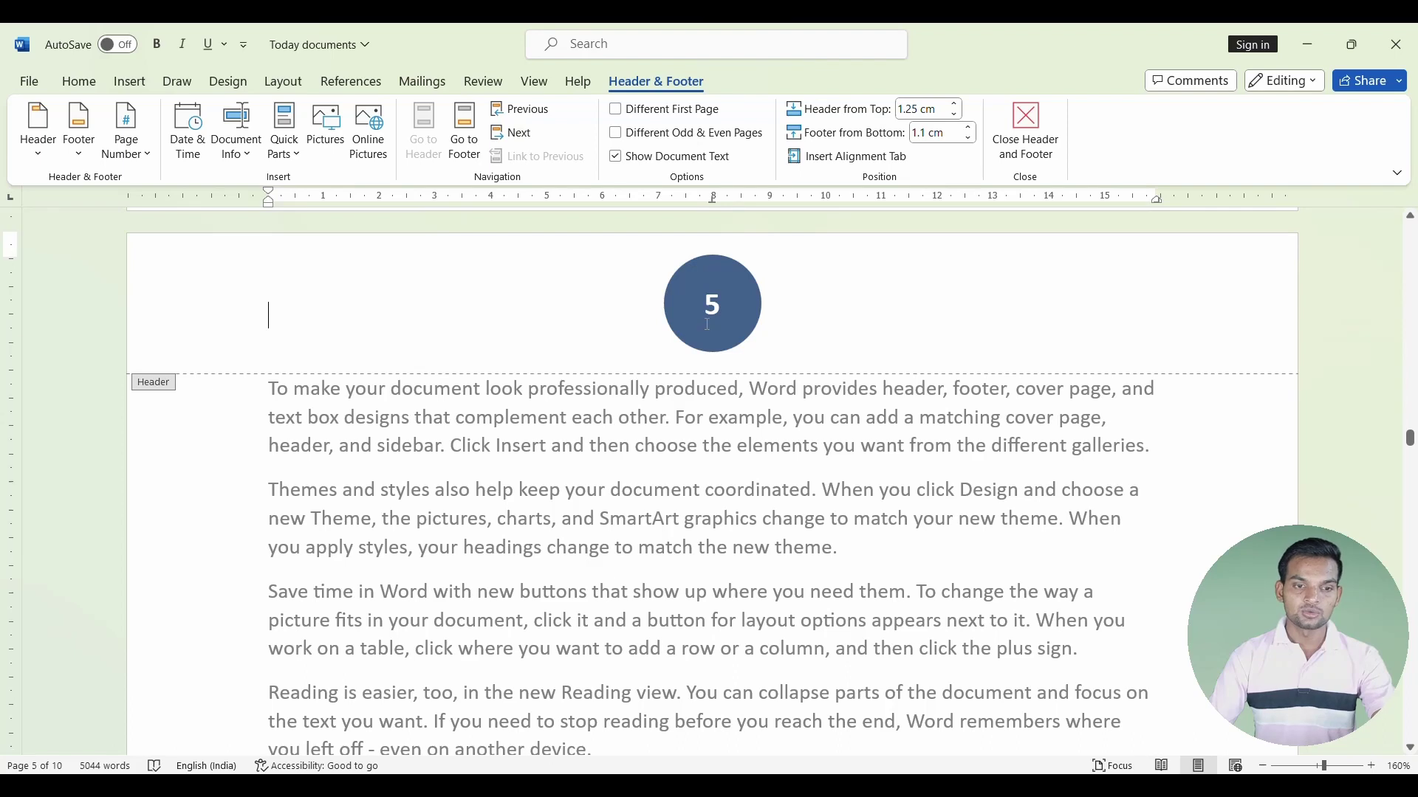
scroll(707, 325, "down", 5)
scroll(707, 325, "down", 3)
scroll(708, 325, "down", 4)
scroll(708, 330, "down", 5)
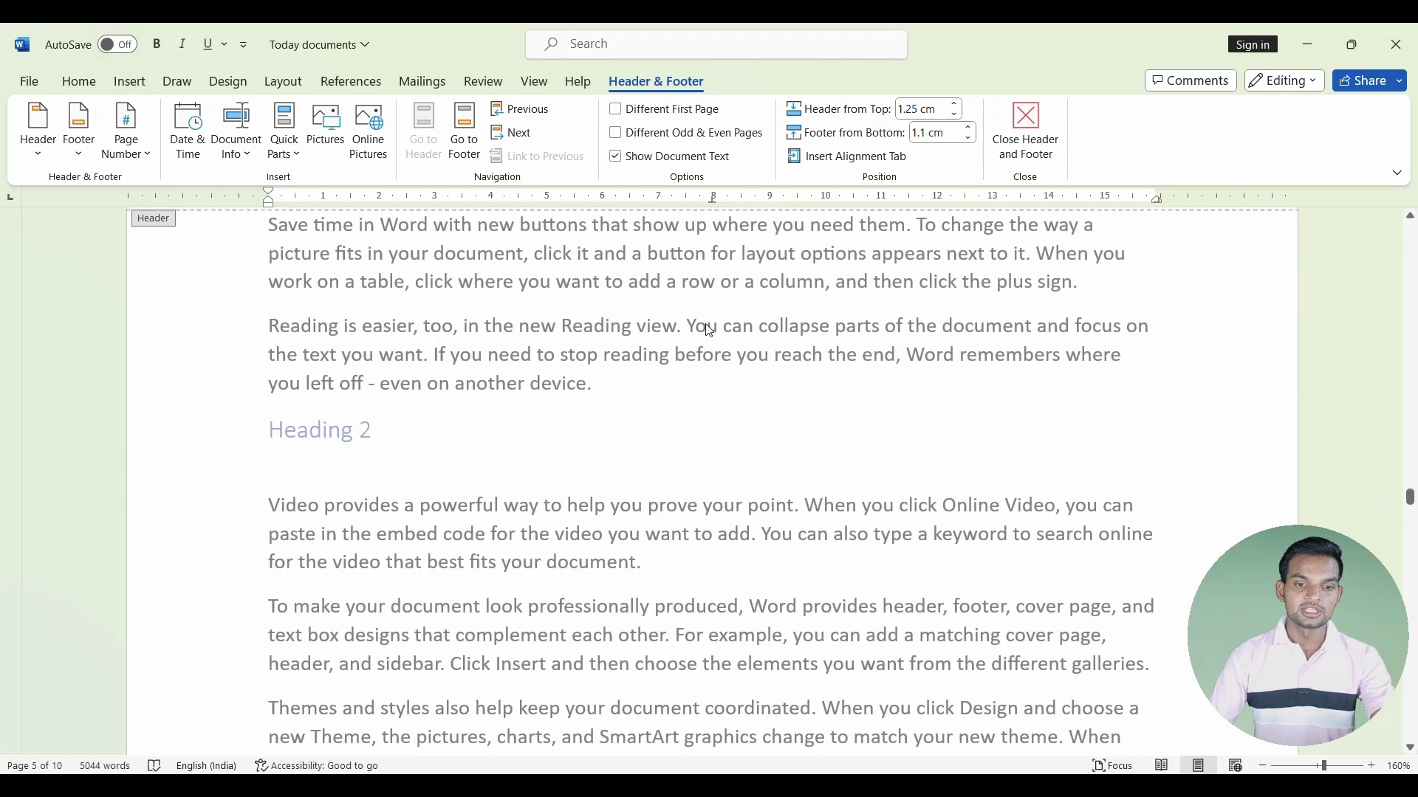
scroll(707, 325, "up", 4)
scroll(707, 325, "down", 8)
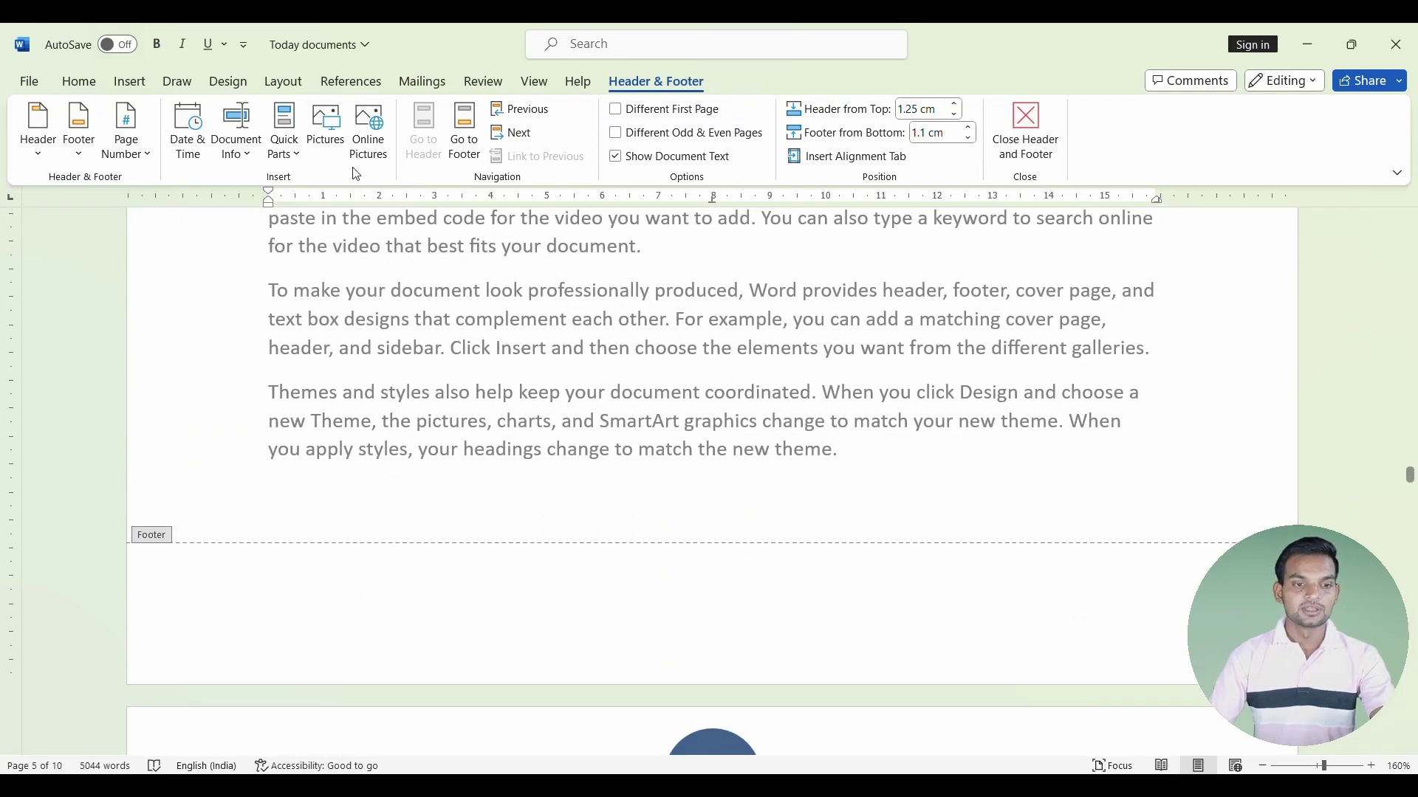
Choose the Ribbon style from the Bottom of Page gallery for a footer page number.
left_click(130, 82)
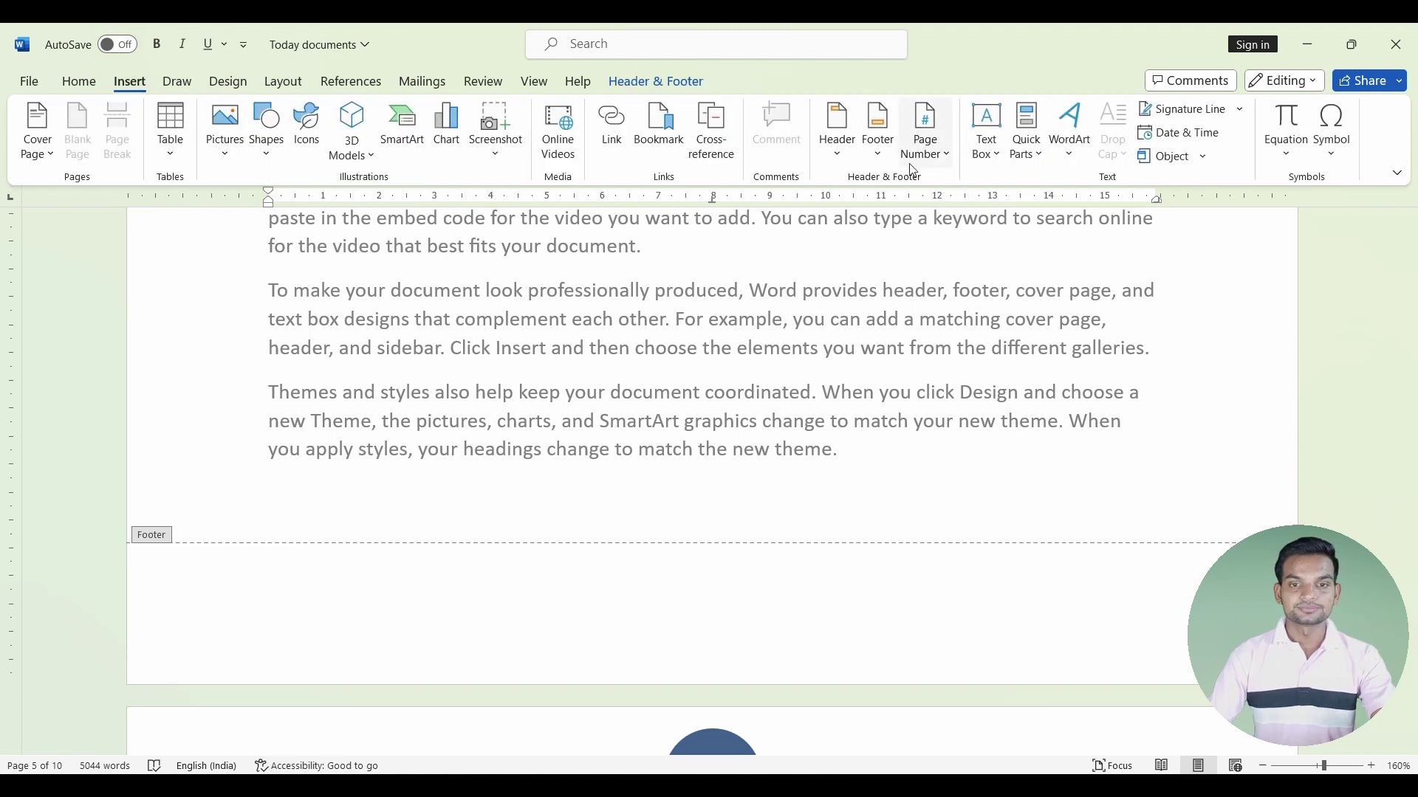
left_click(932, 152)
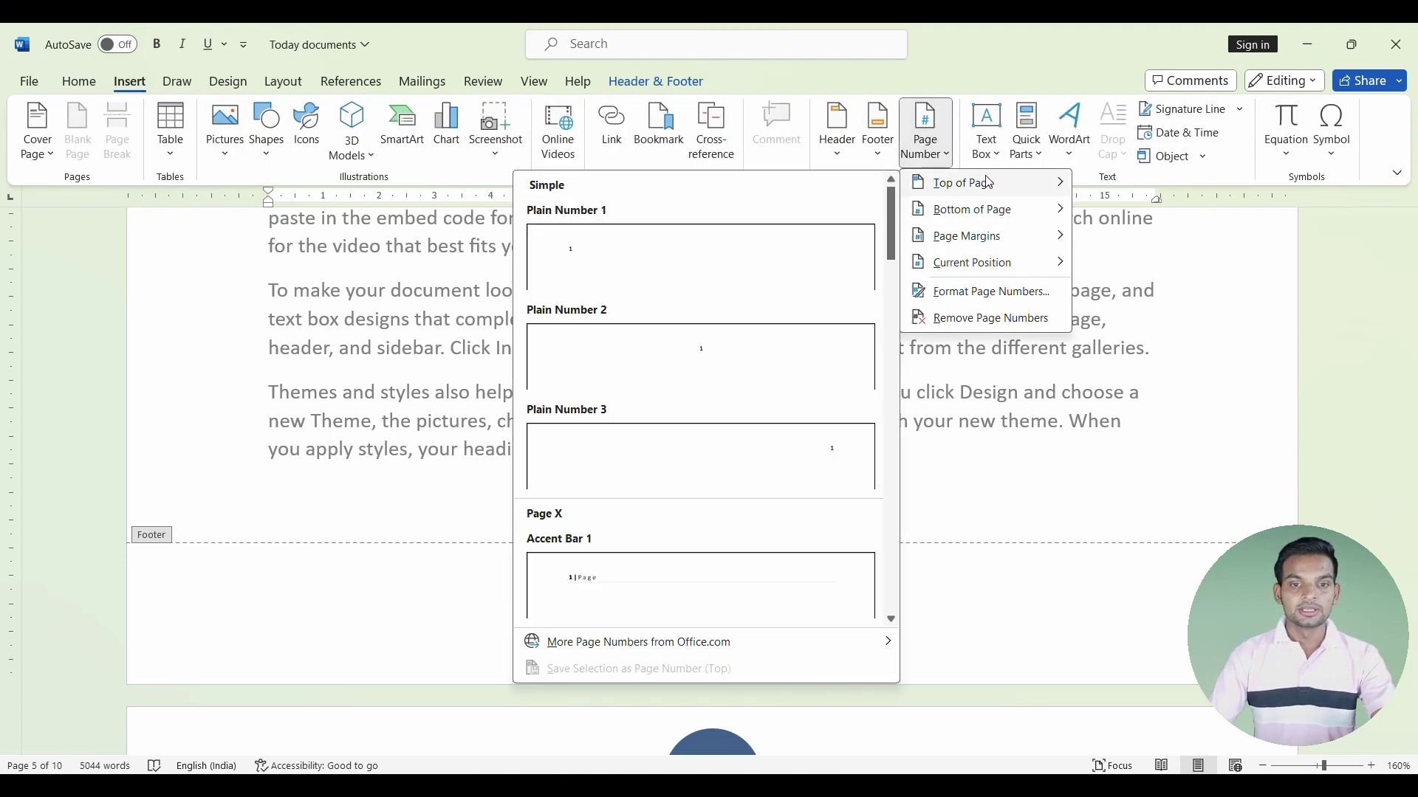
scroll(683, 326, "down", 5)
scroll(702, 339, "down", 3)
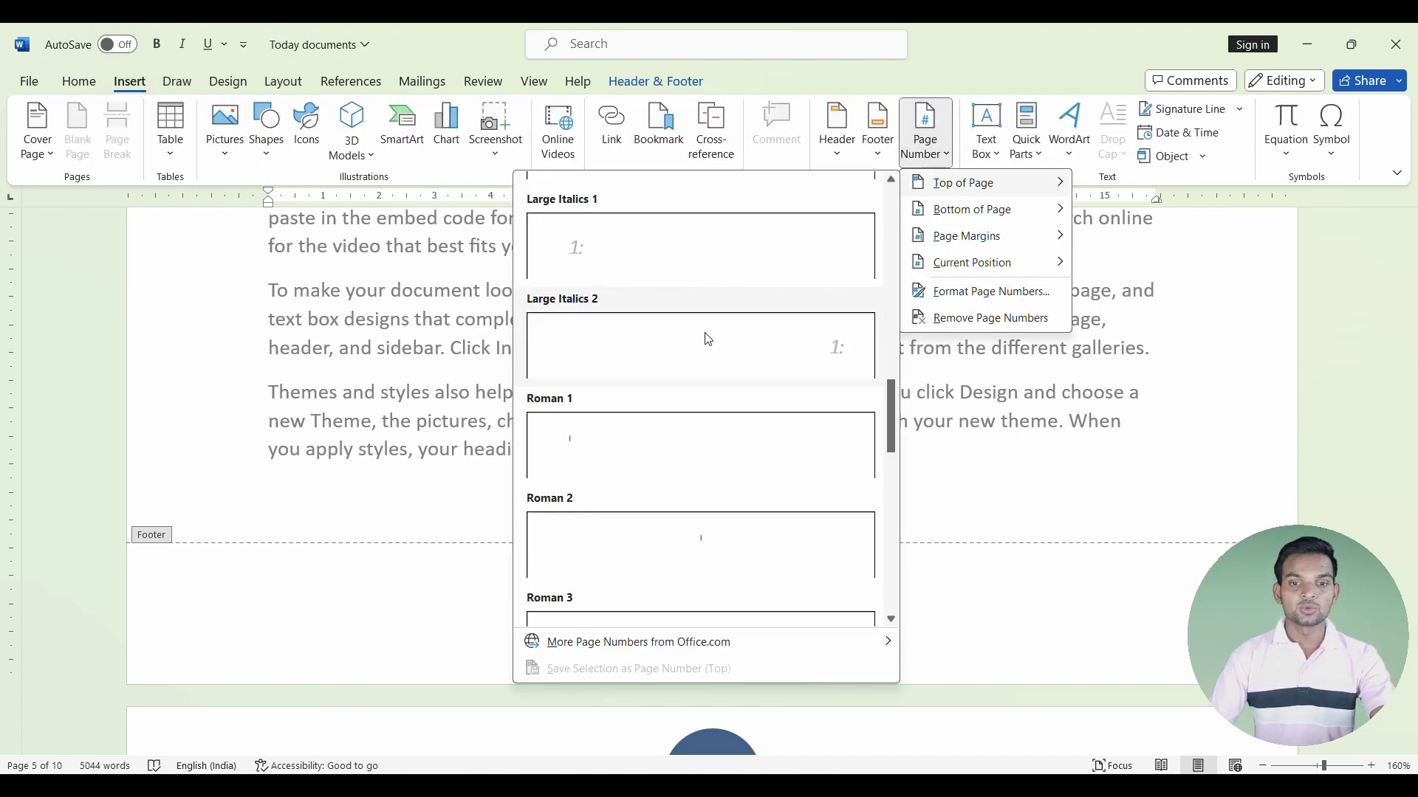
mouse_move(971, 210)
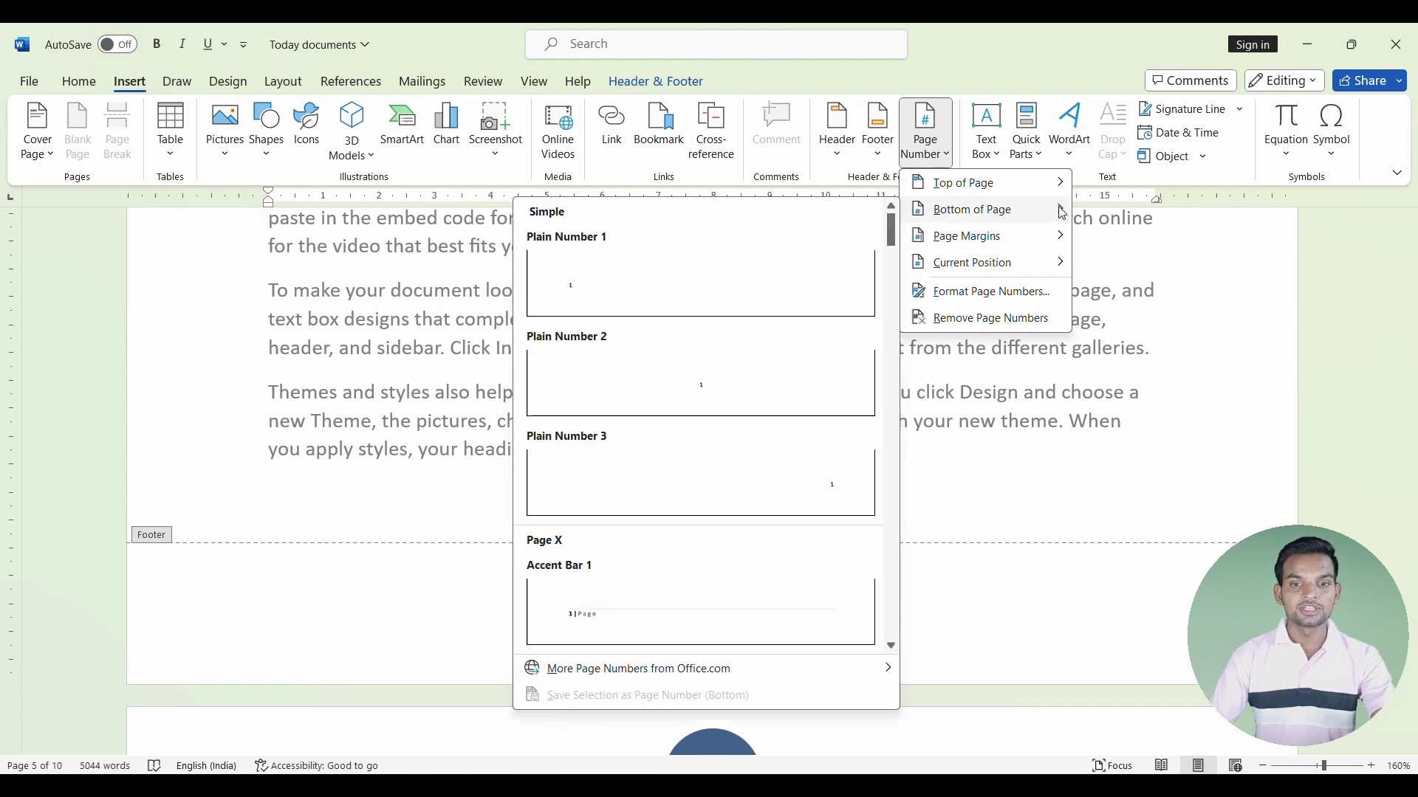
scroll(761, 347, "down", 3)
scroll(720, 416, "down", 5)
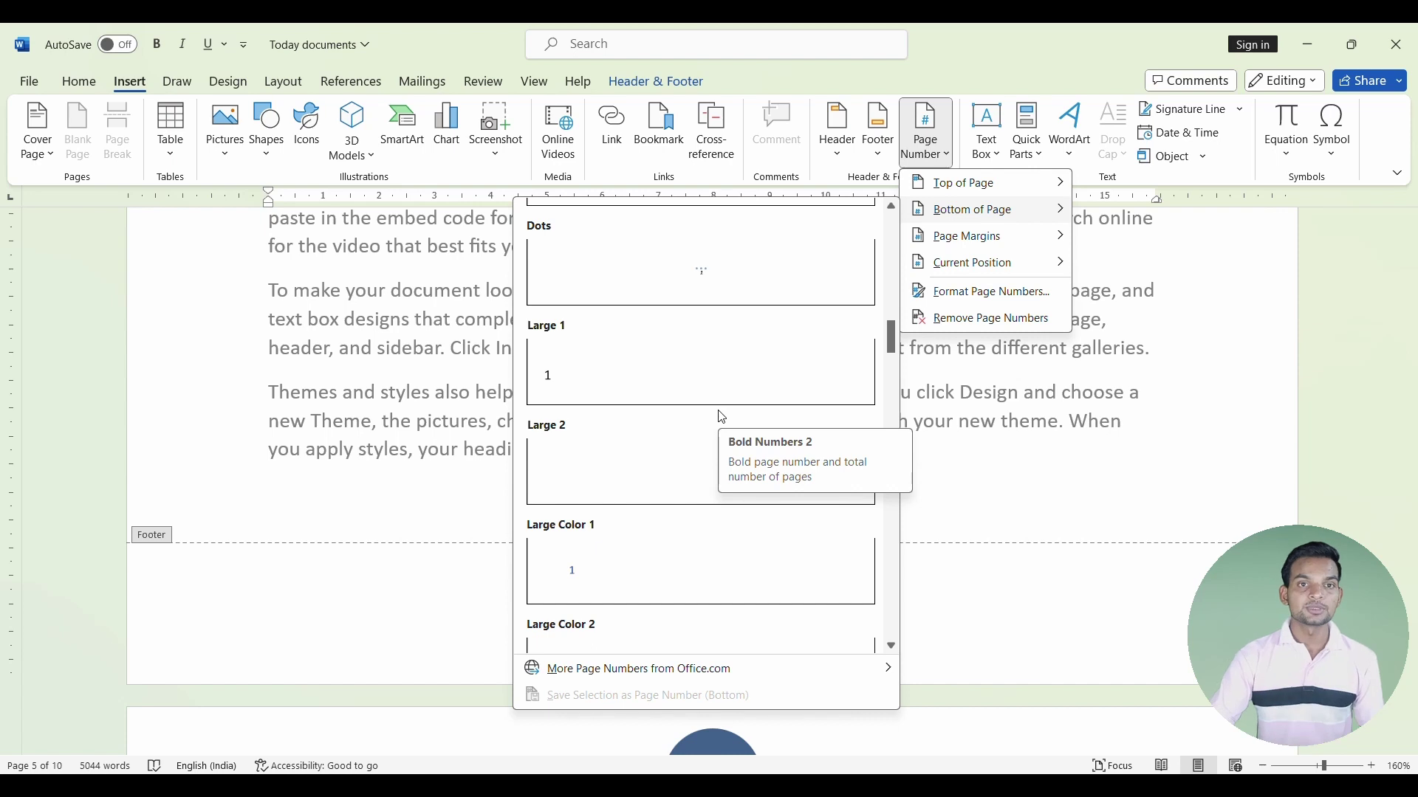
scroll(720, 415, "down", 3)
scroll(716, 415, "down", 6)
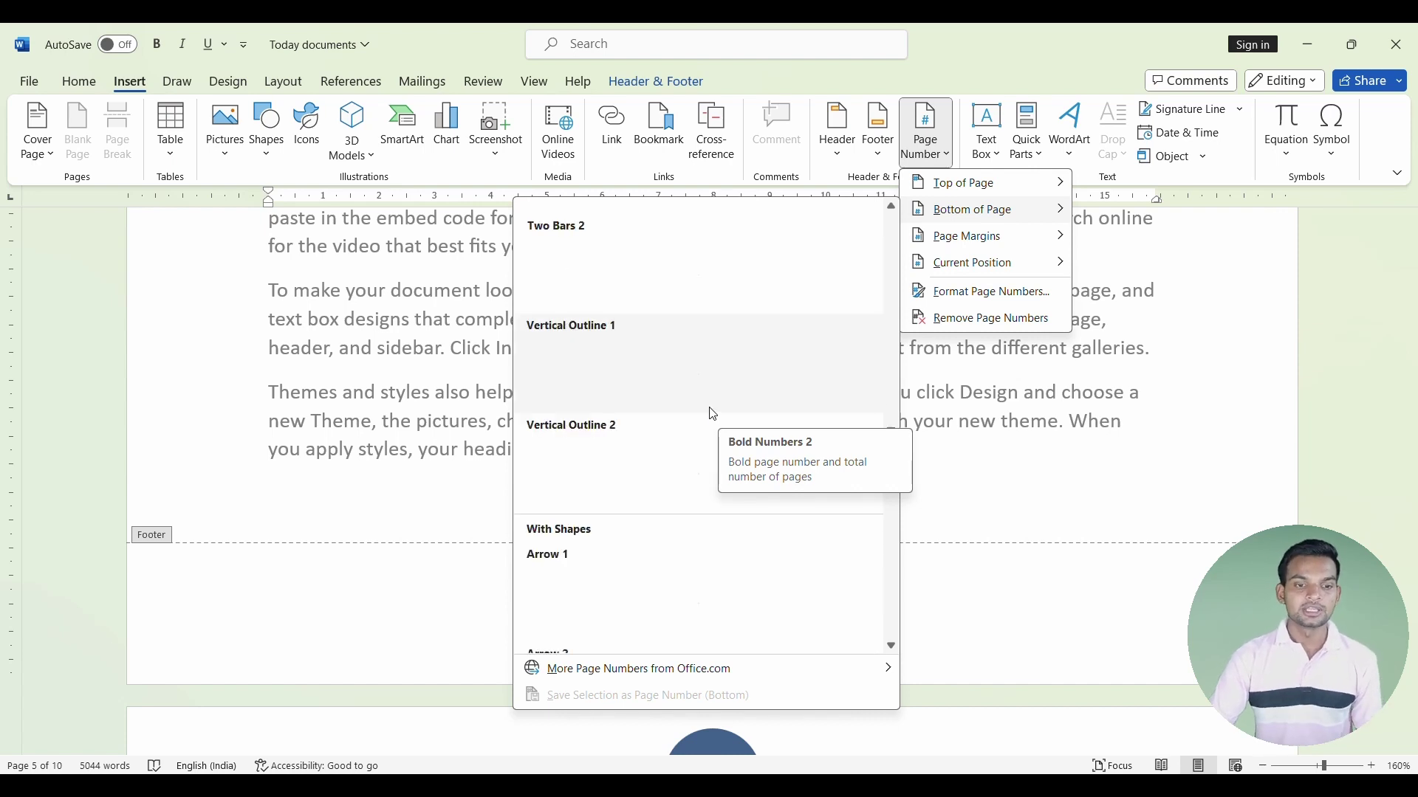
scroll(705, 413, "down", 3)
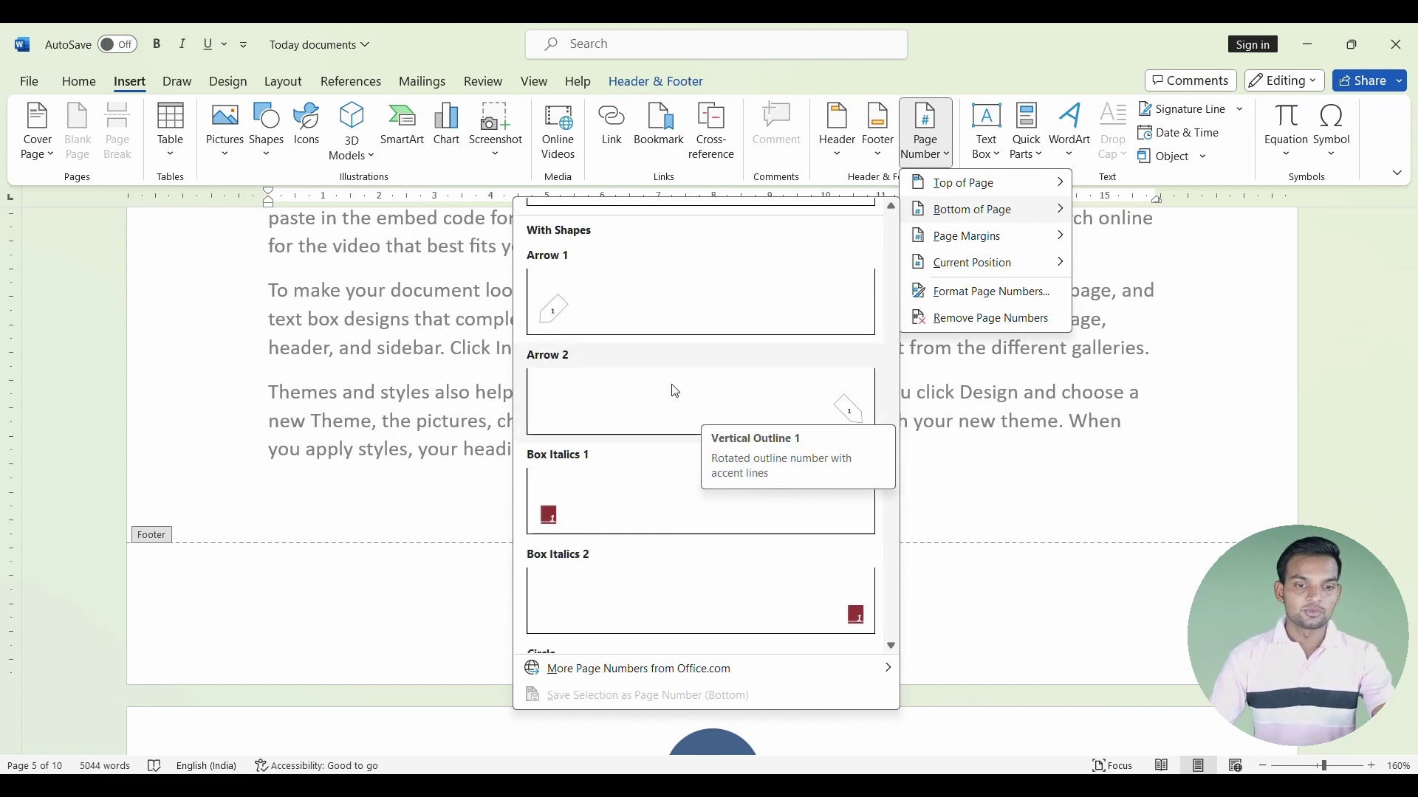
scroll(676, 391, "down", 3)
scroll(646, 467, "down", 3)
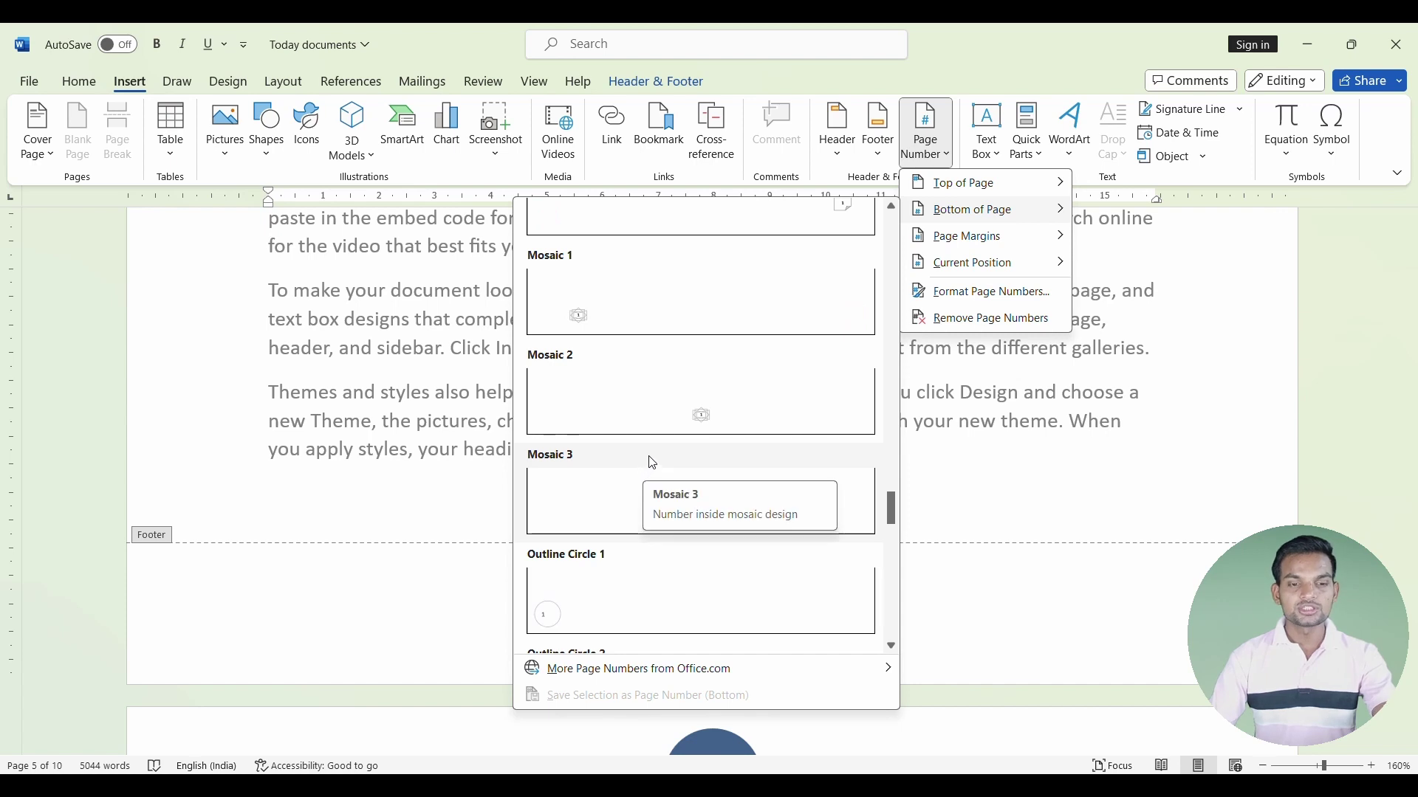
scroll(653, 463, "down", 3)
scroll(680, 466, "down", 3)
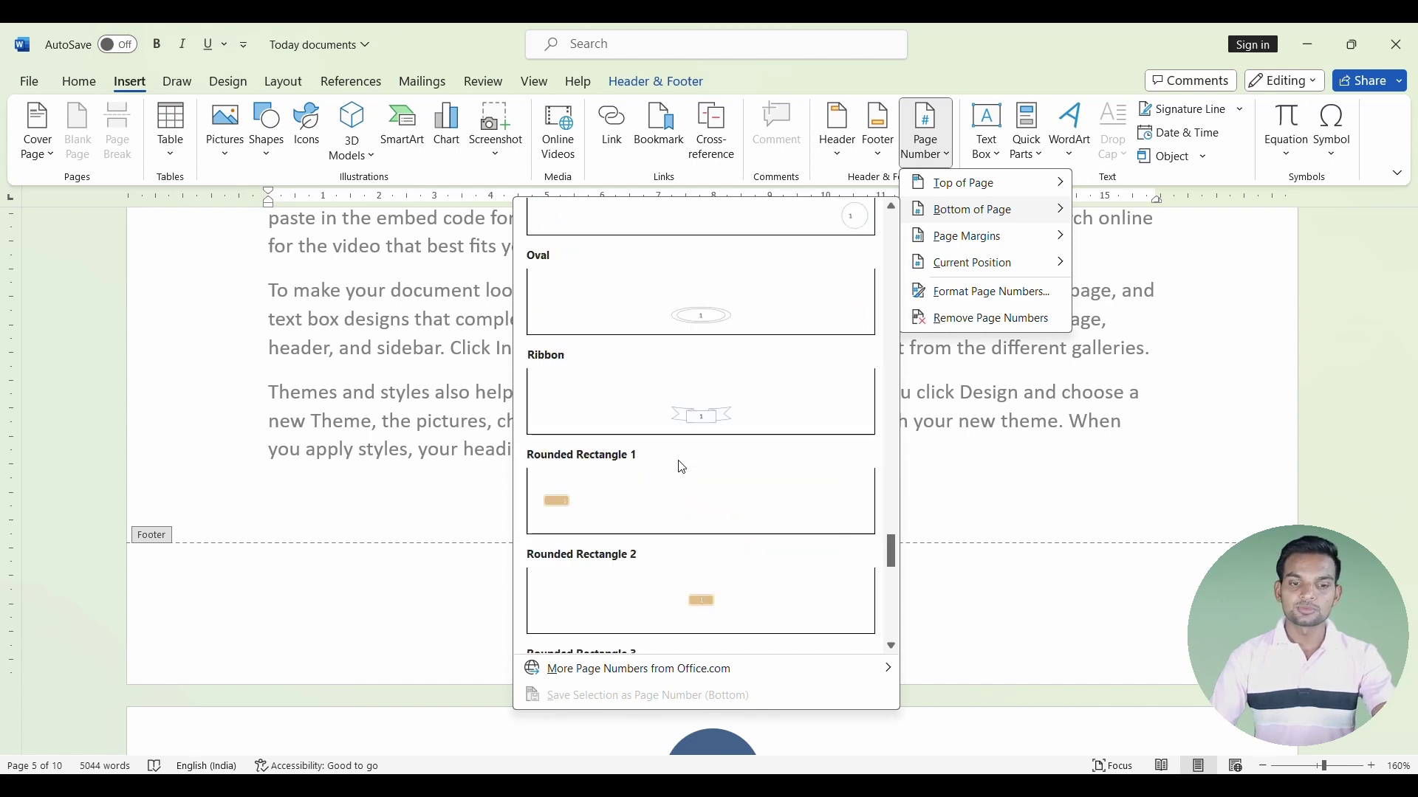
left_click(711, 419)
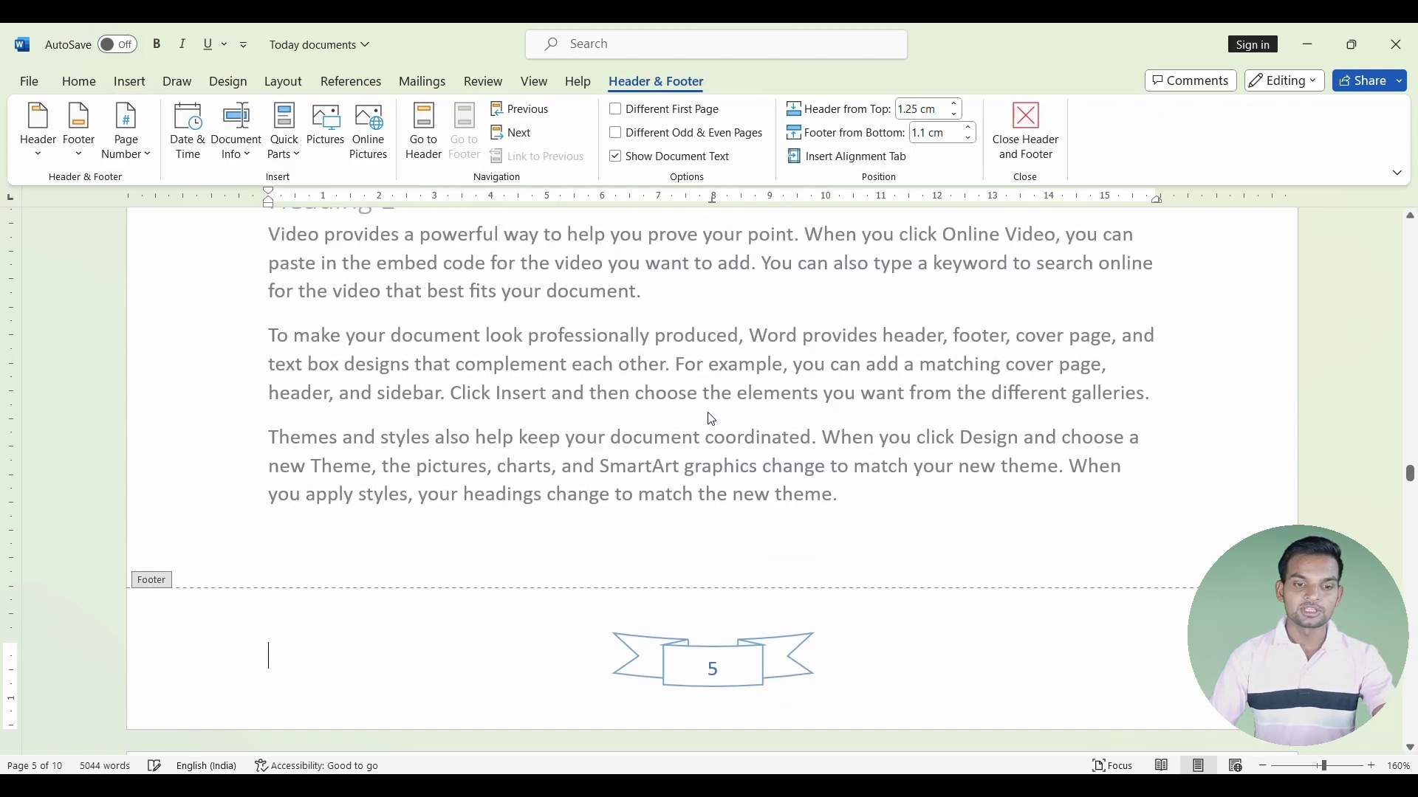
scroll(728, 475, "down", 2)
scroll(730, 480, "down", 2)
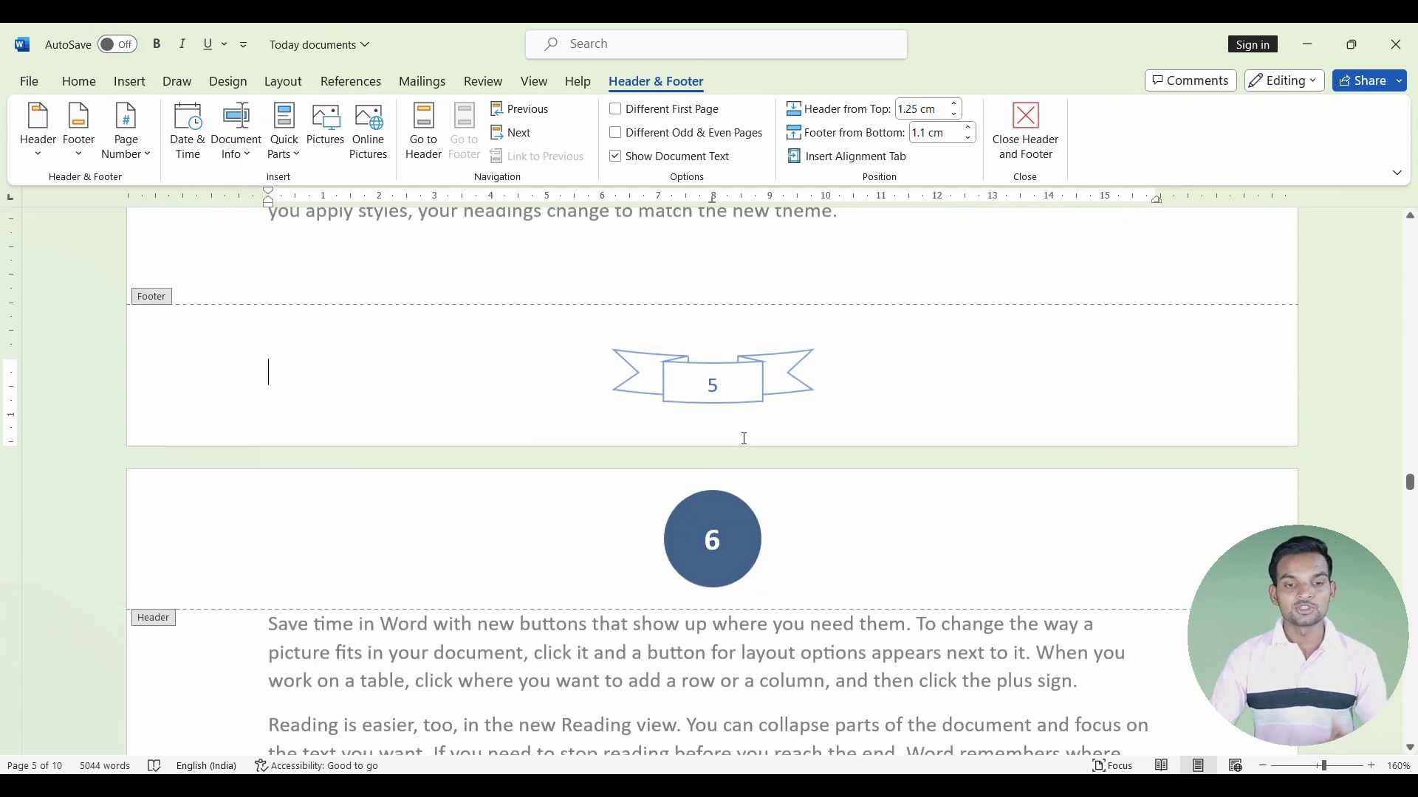
scroll(733, 387, "up", 5)
scroll(733, 387, "up", 6)
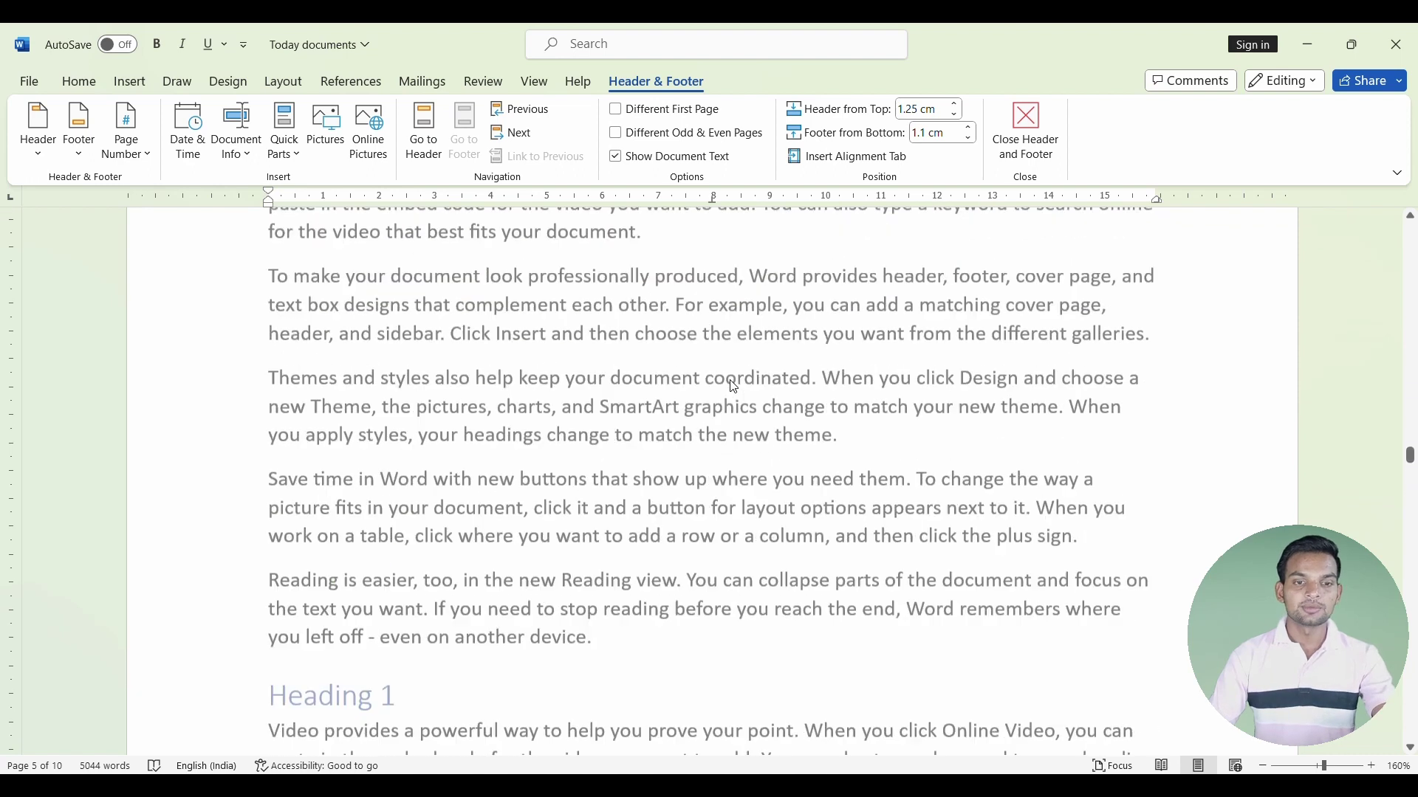
scroll(733, 387, "up", 2)
Remove the existing circle and ribbon page numbers from the document.
left_click(130, 81)
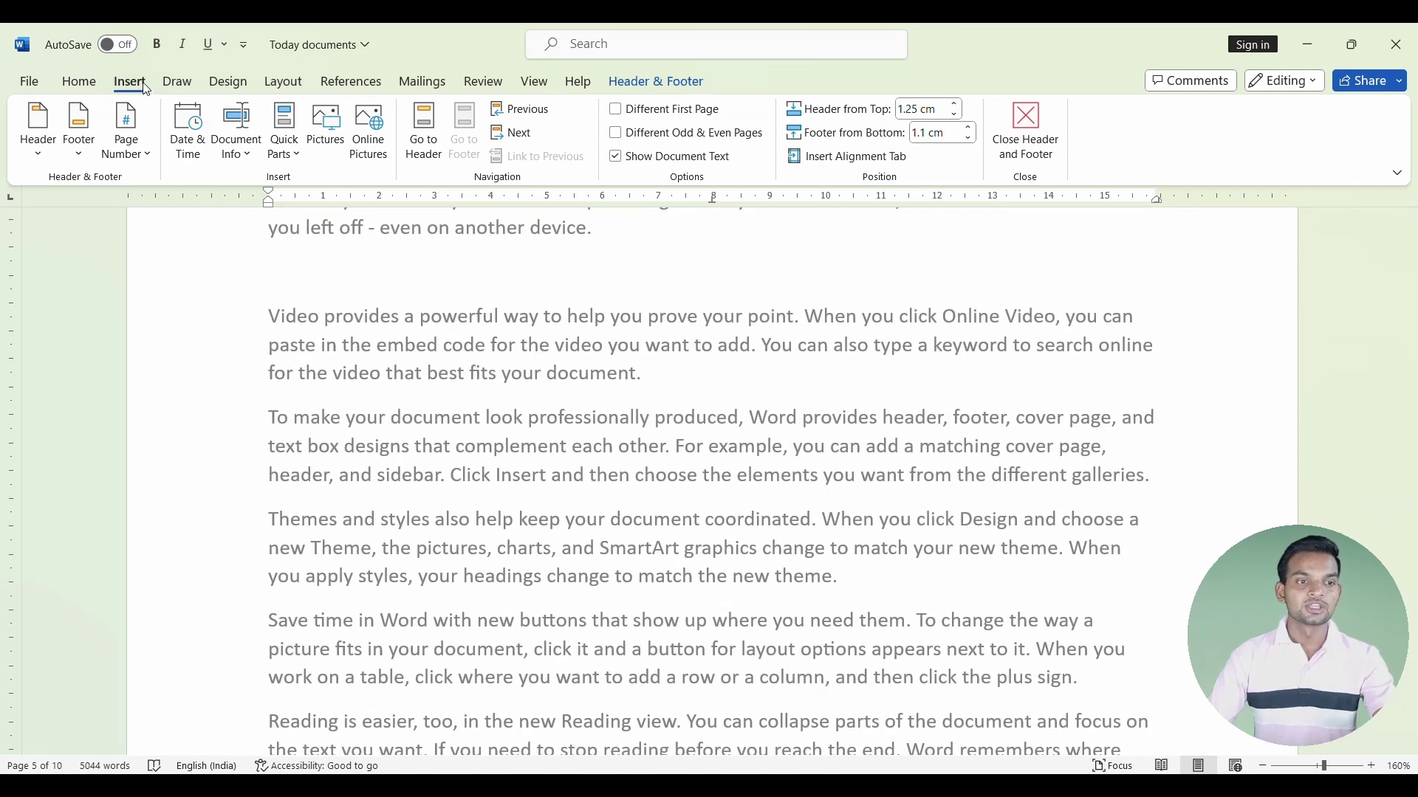
left_click(952, 158)
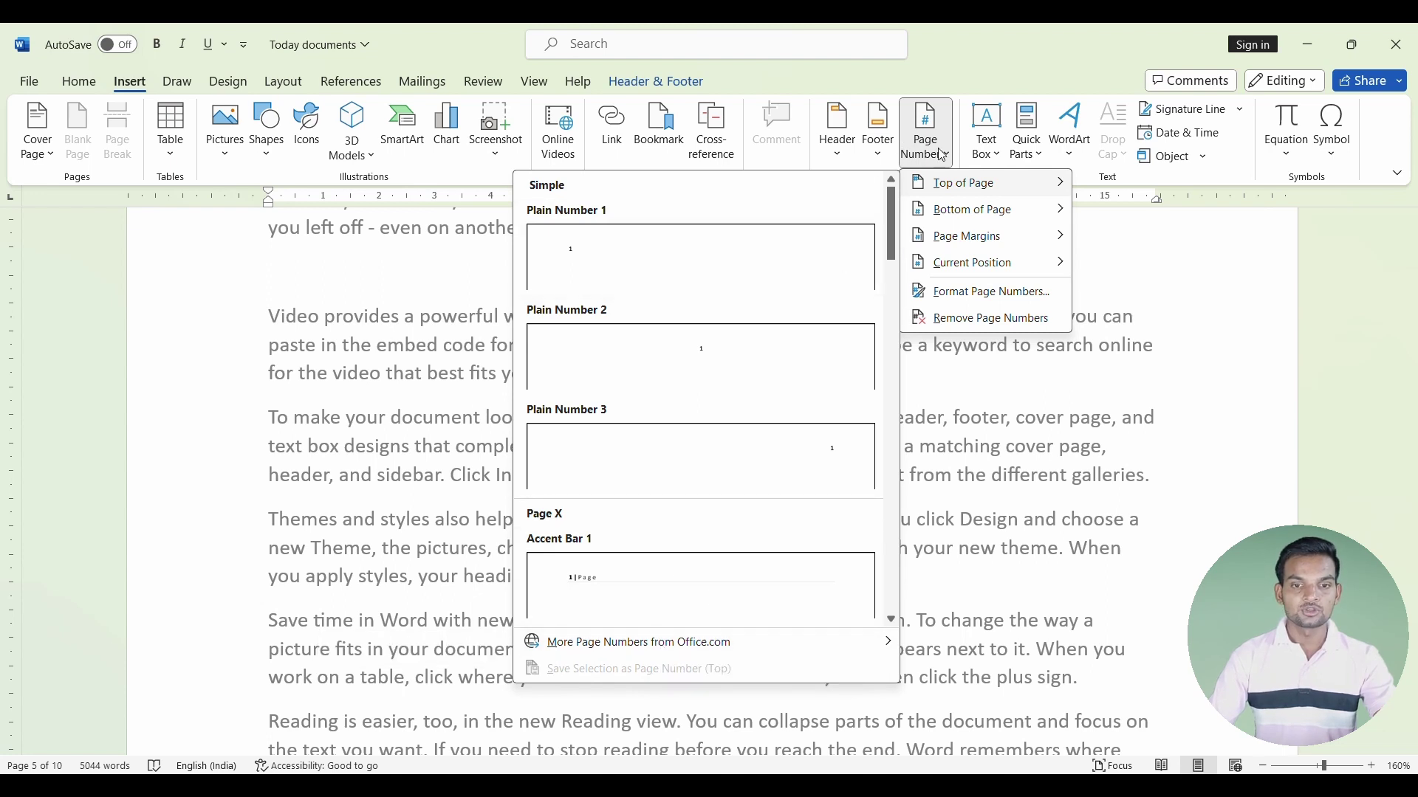
left_click(991, 319)
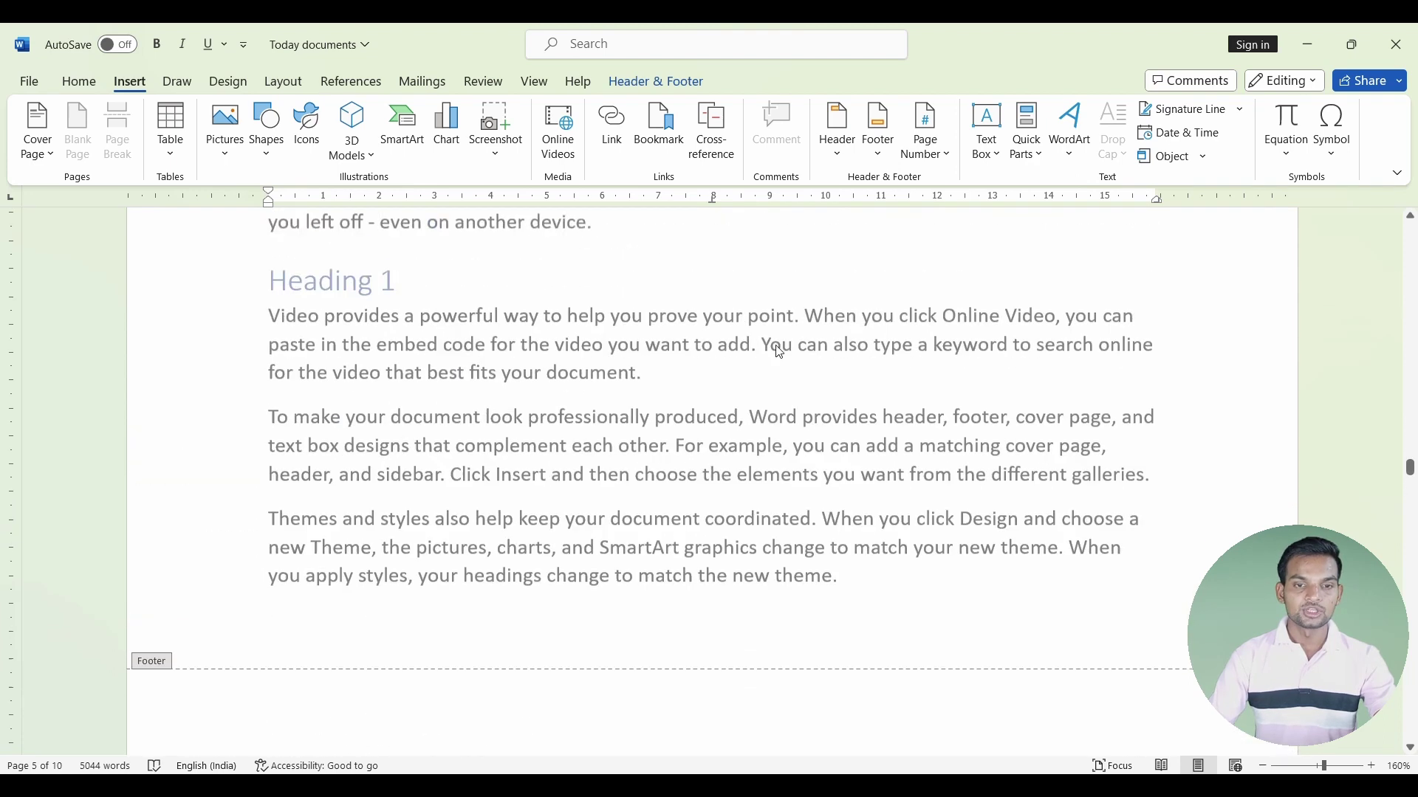
Add a Vertical, Right page number reading 'Page 4' in the right margin.
left_click(941, 163)
mouse_move(966, 236)
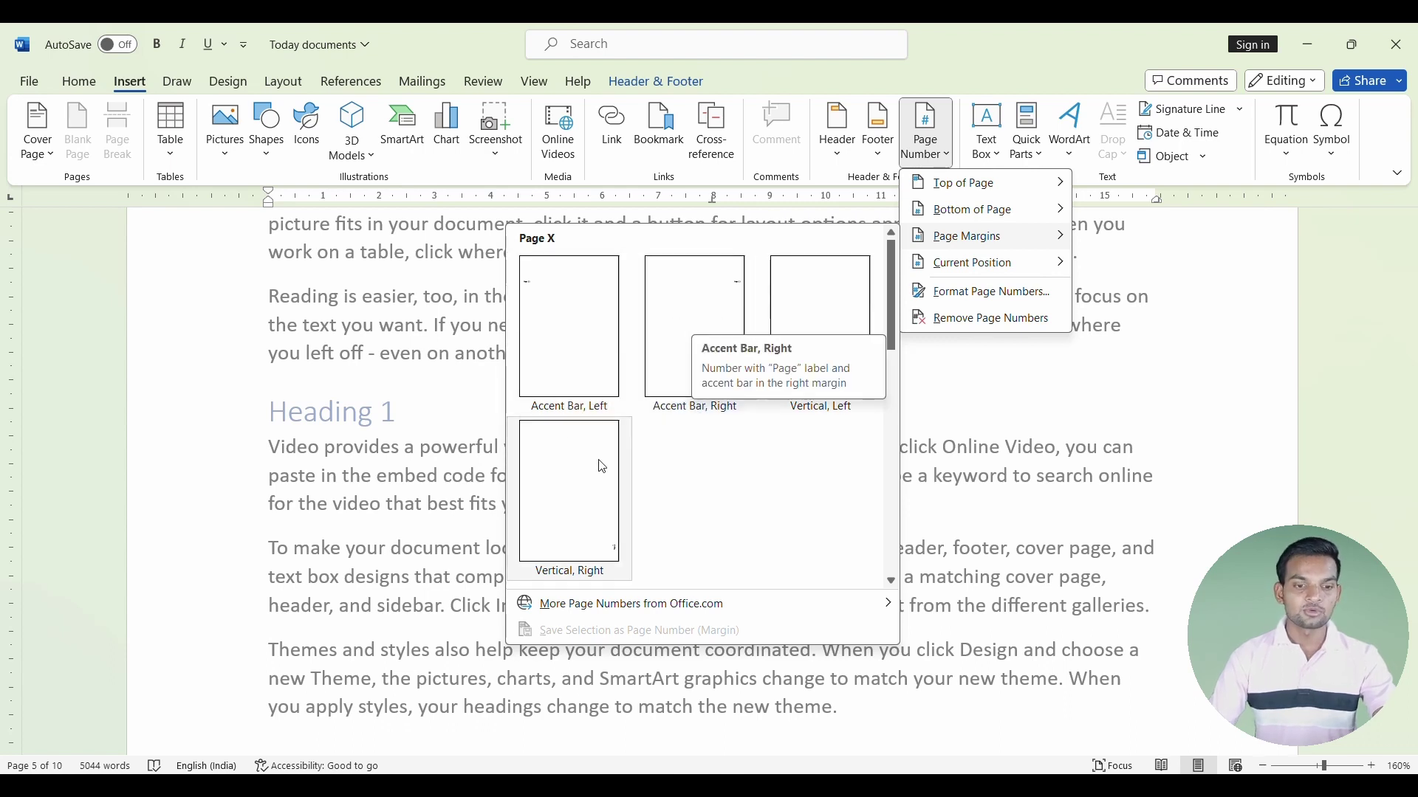
left_click(593, 494)
scroll(485, 403, "up", 3)
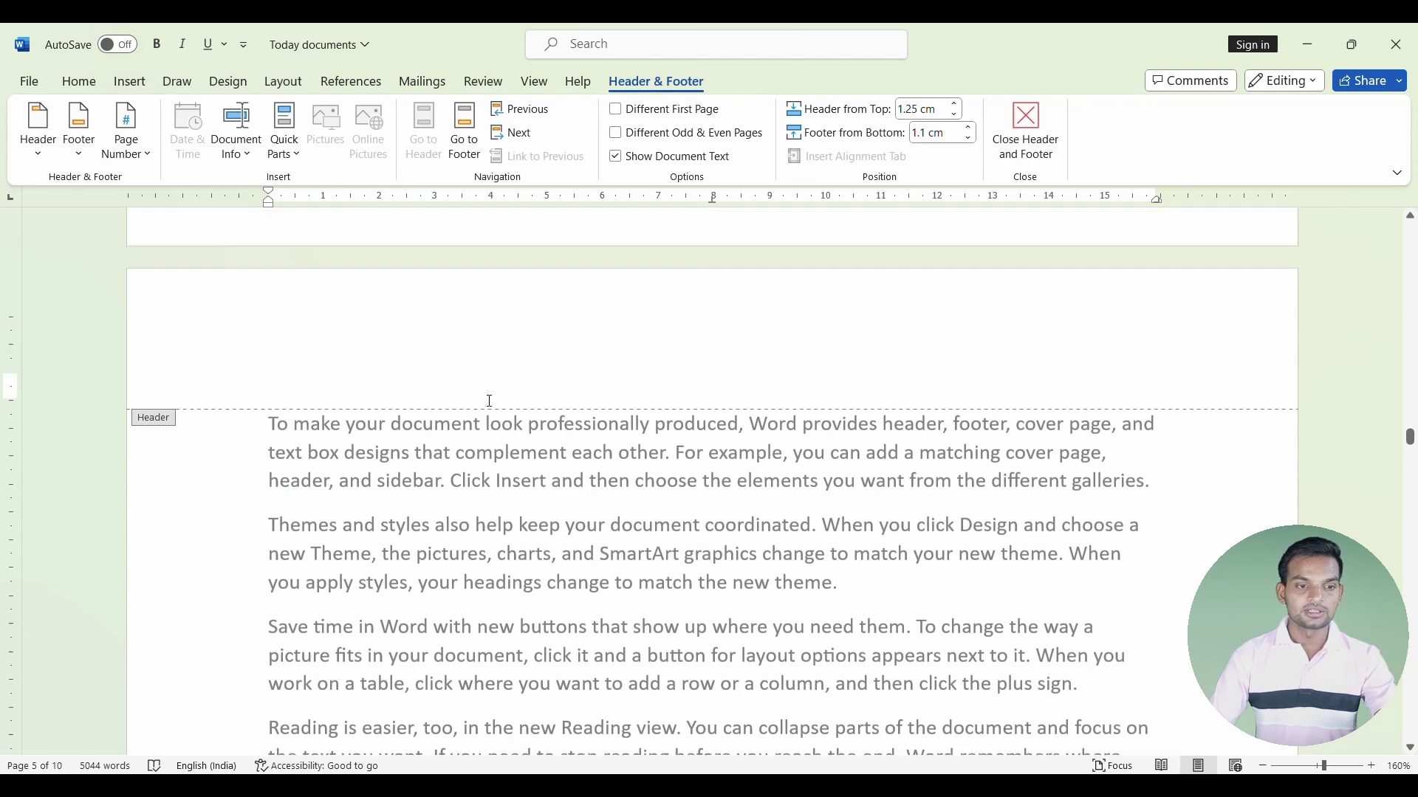
scroll(694, 398, "up", 3)
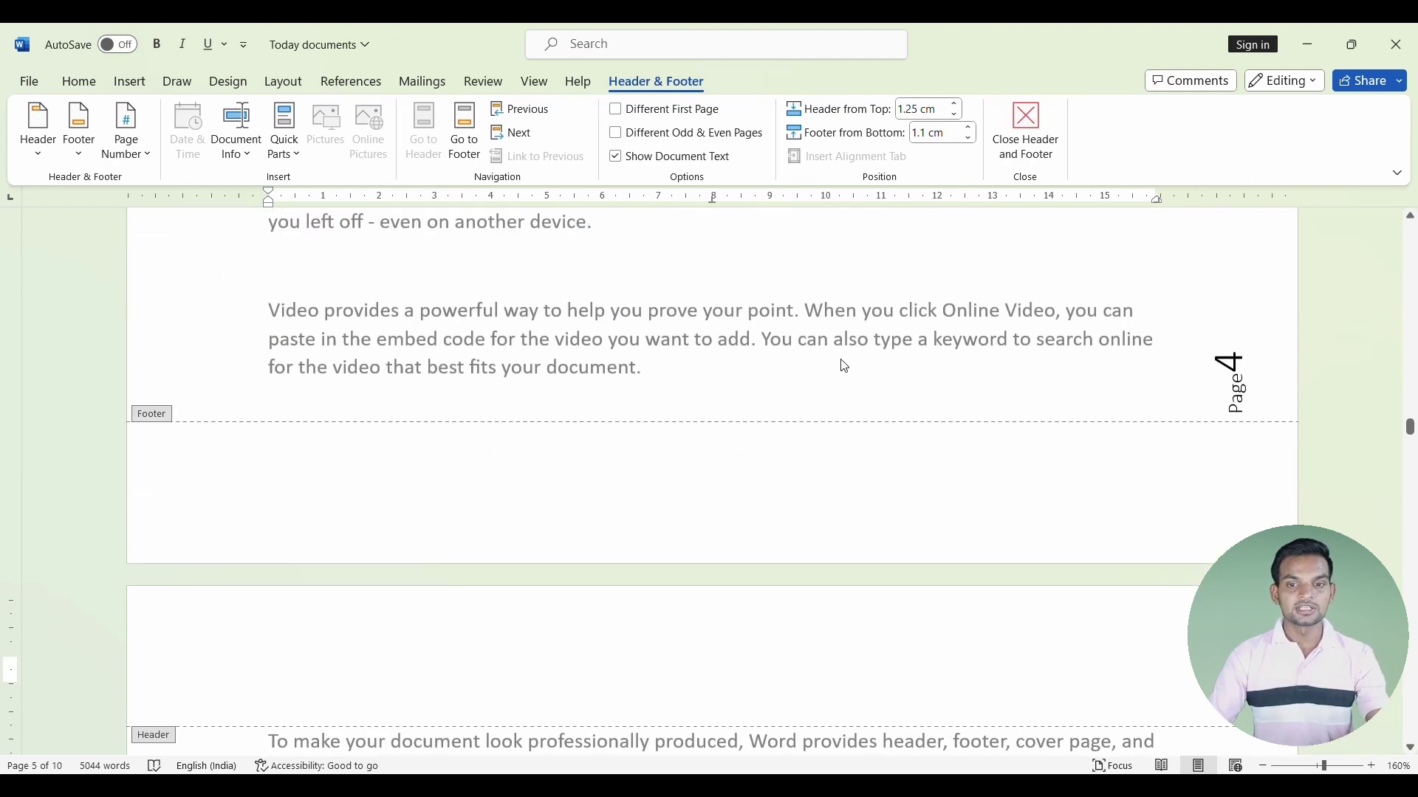
Select the vertical margin number and try inserting a page number at the Current Position.
double_click(1226, 365)
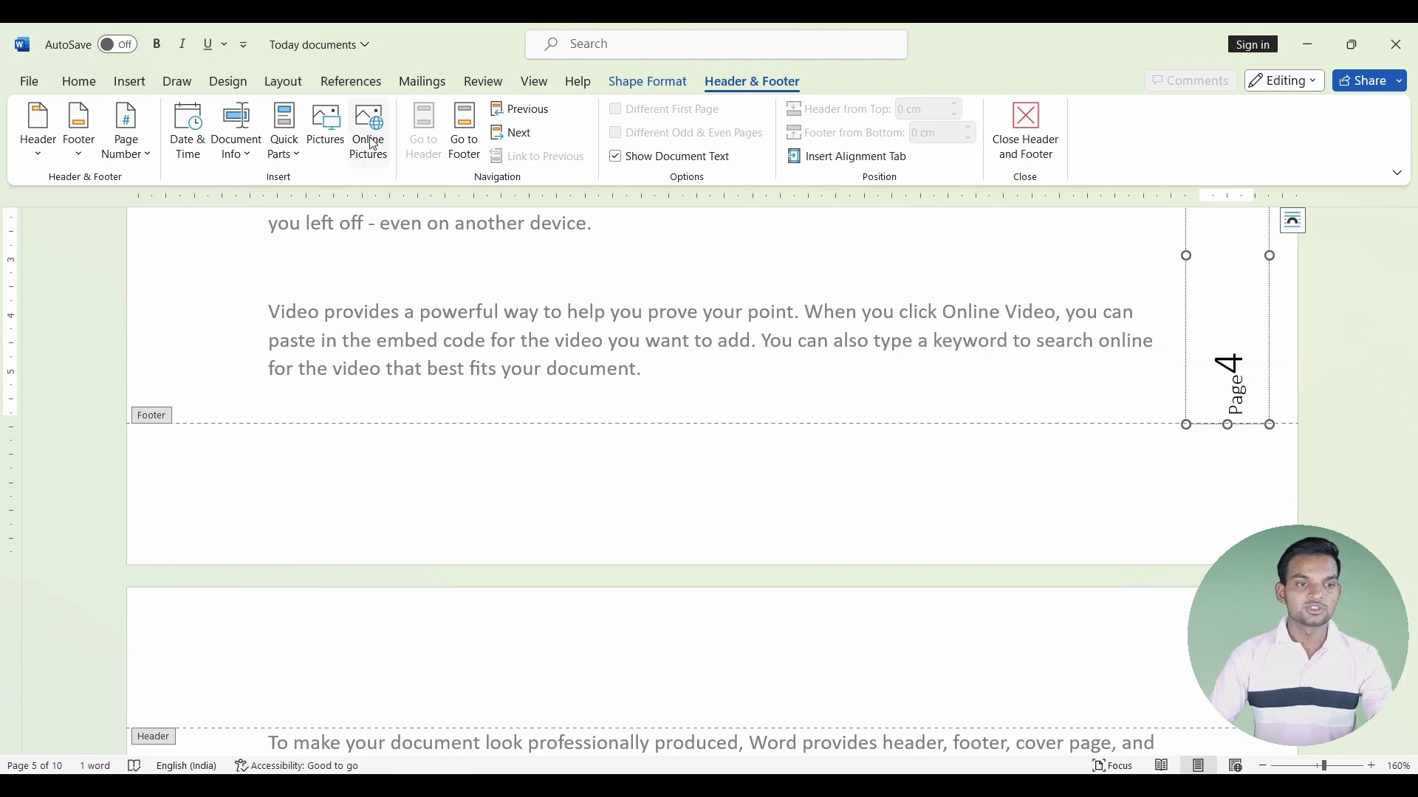
left_click(130, 82)
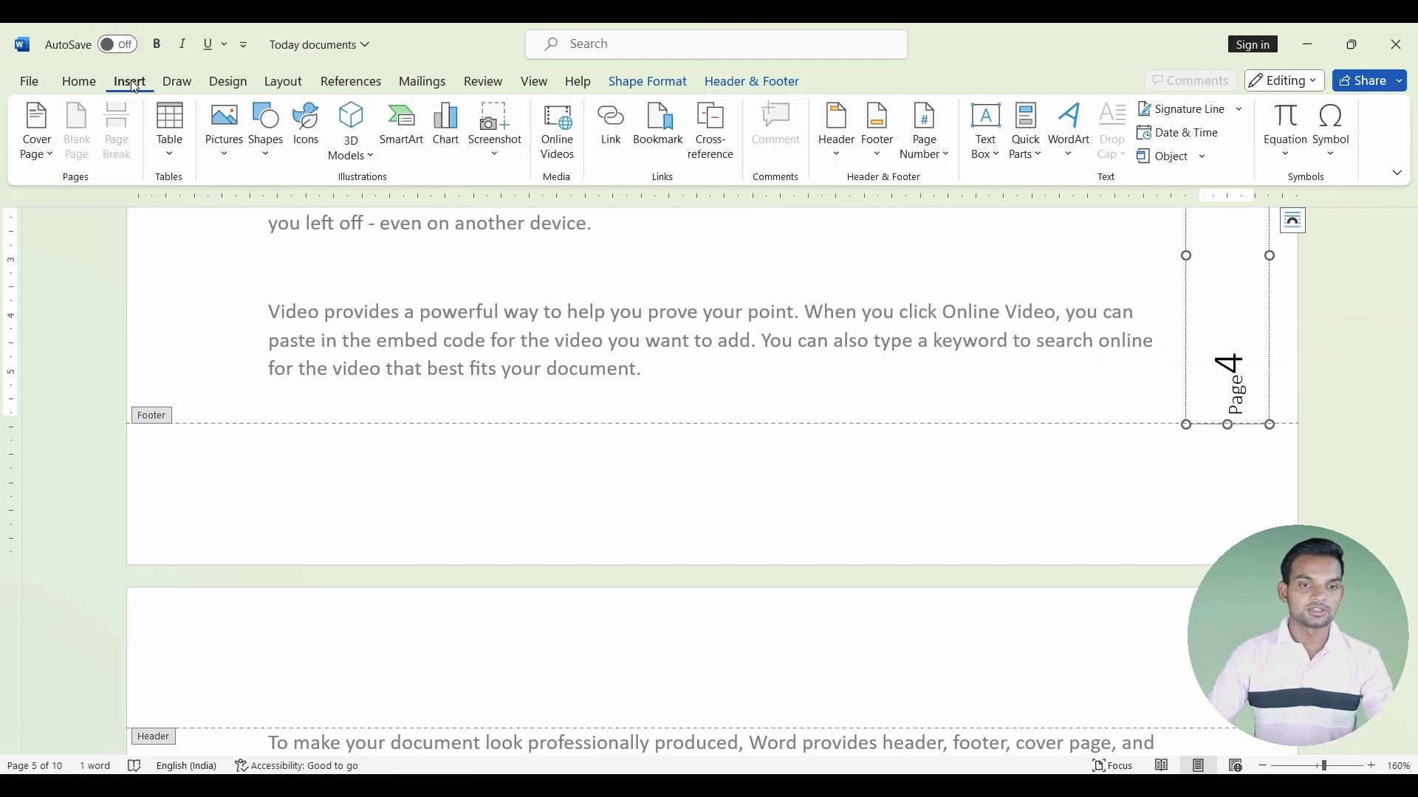
left_click(938, 150)
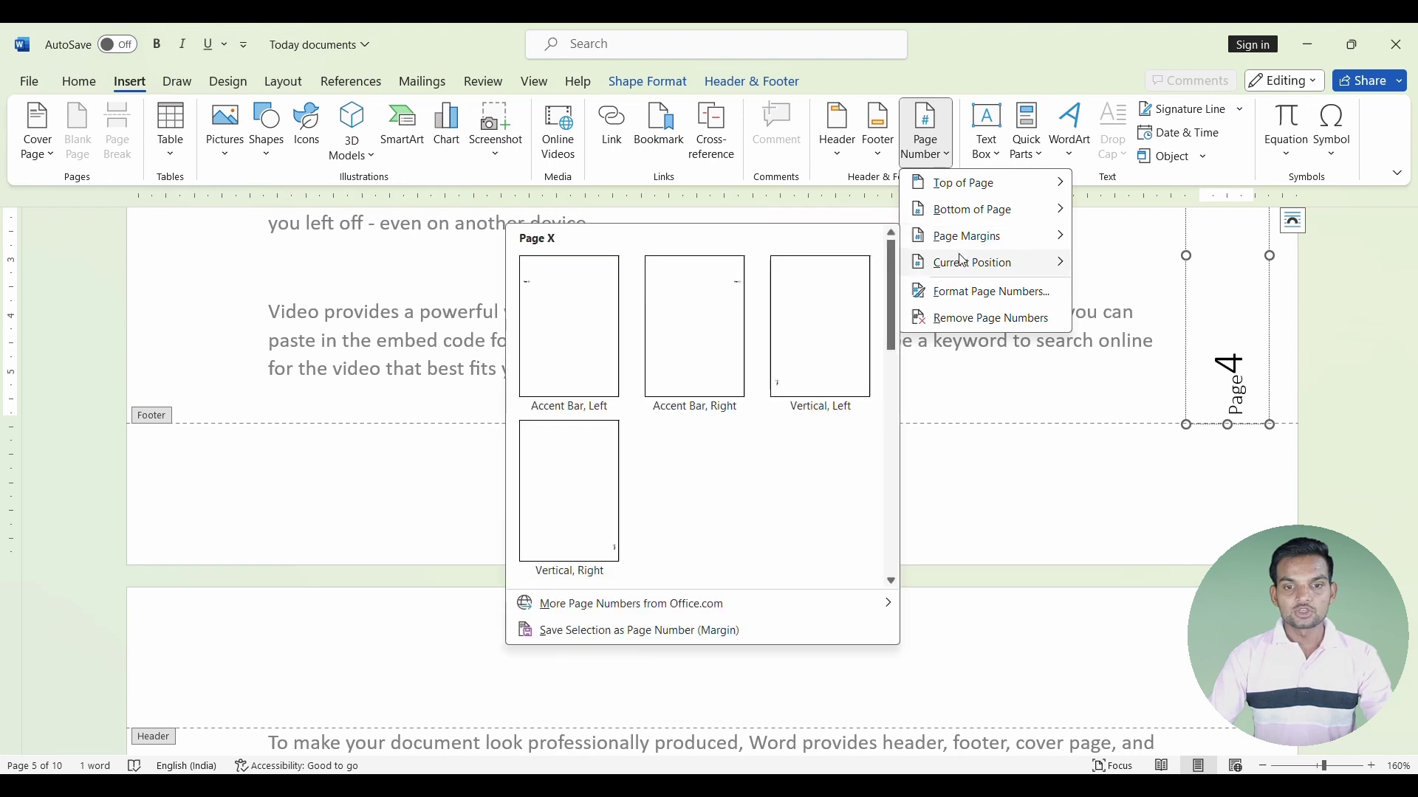
mouse_move(972, 263)
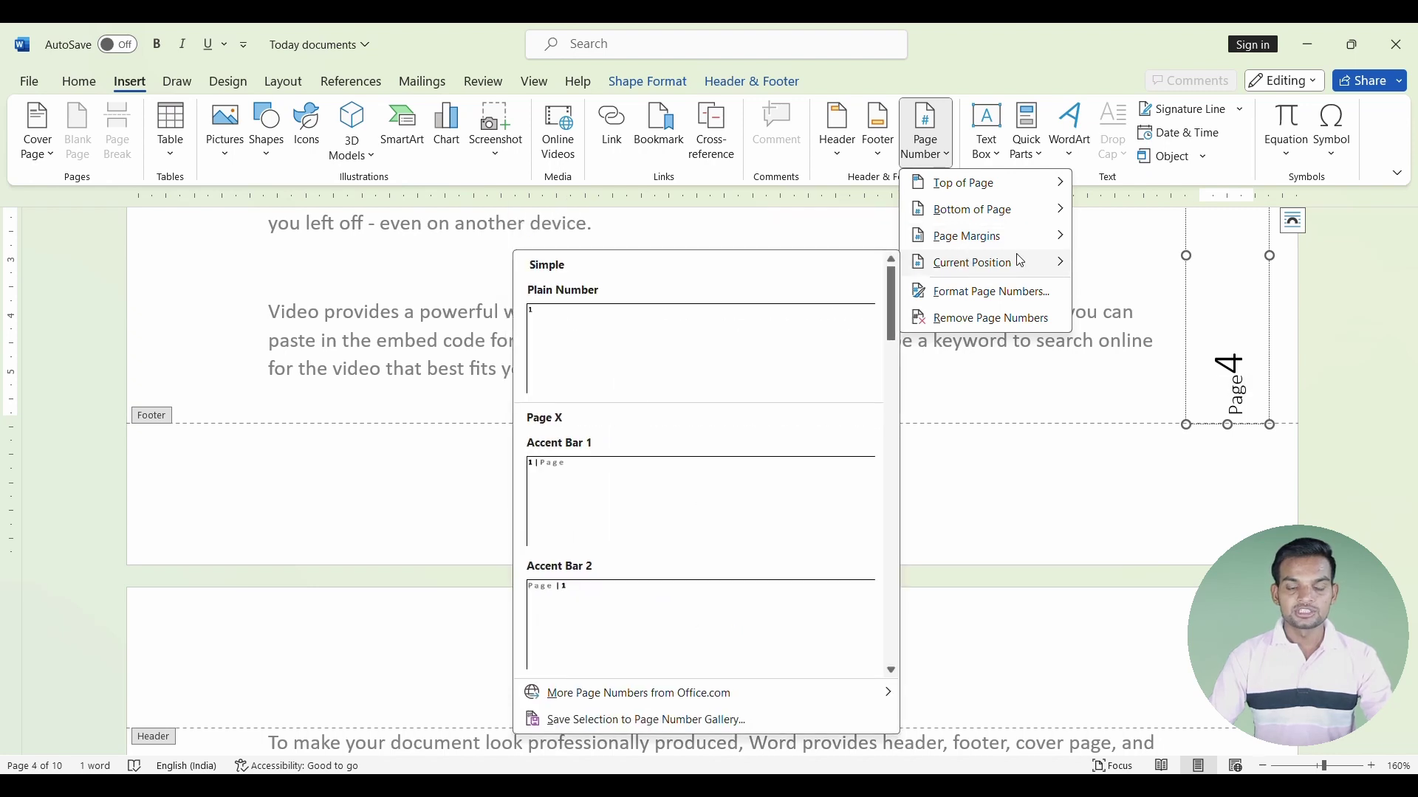
scroll(644, 487, "down", 3)
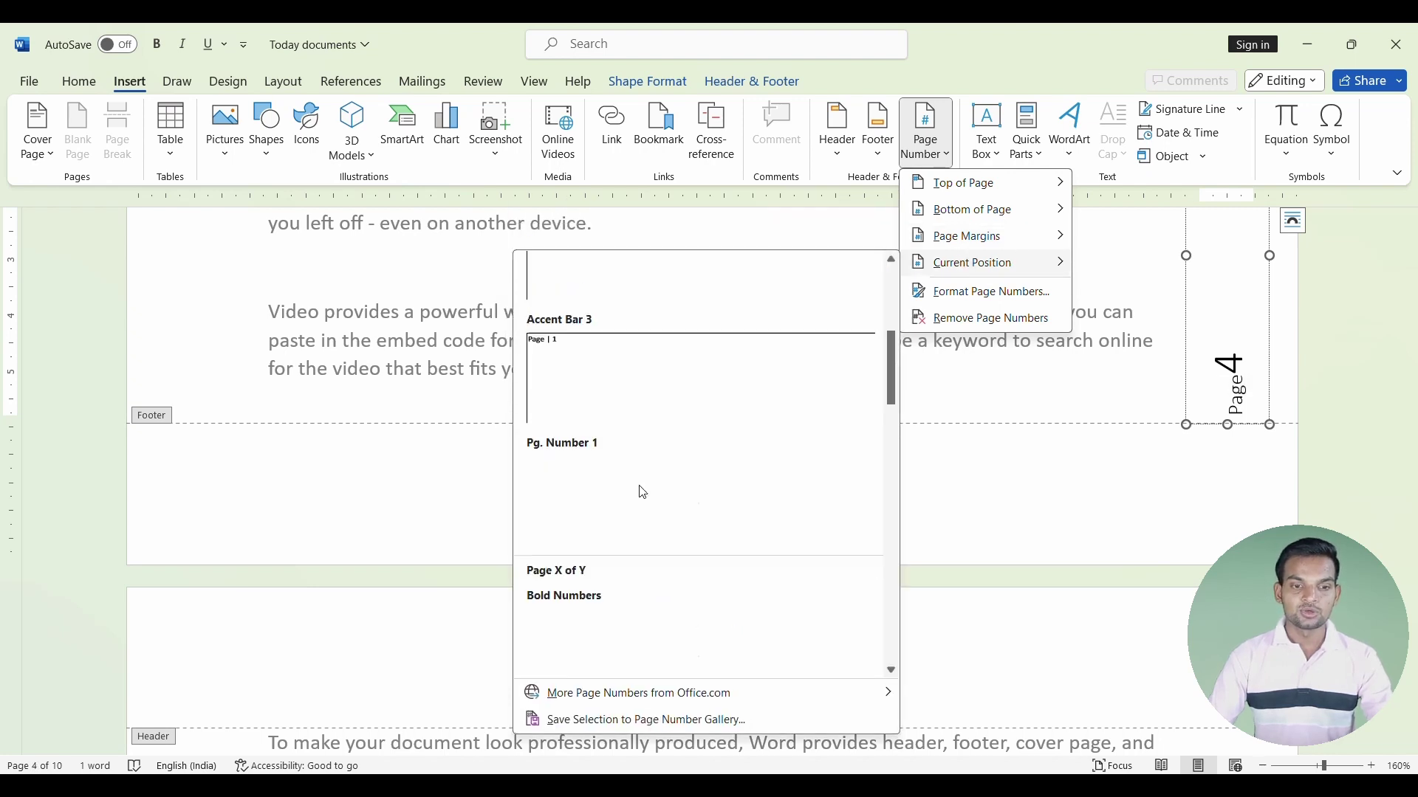
scroll(644, 487, "down", 3)
scroll(644, 487, "down", 3)
scroll(646, 481, "down", 3)
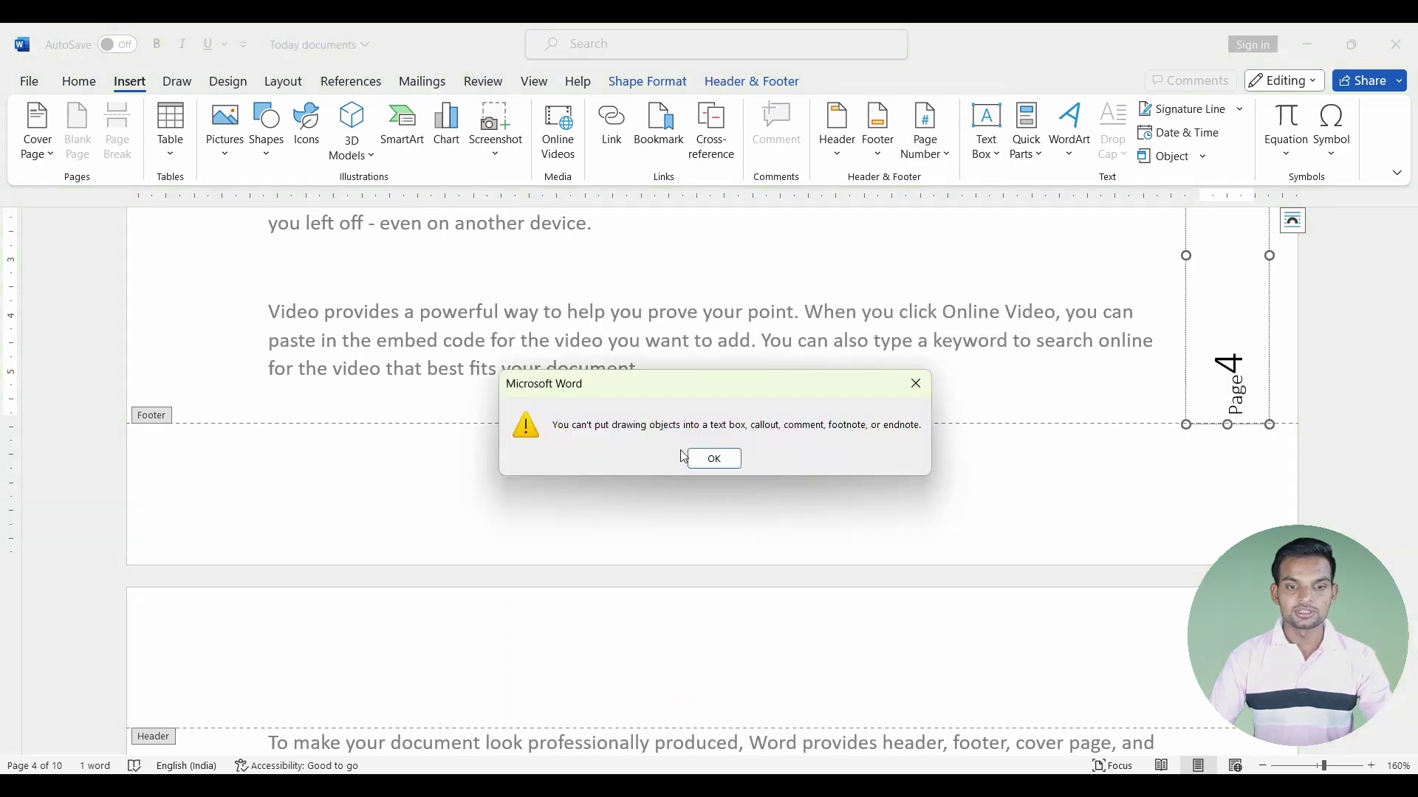
Dismiss the drawing-object warning and set the page number format to i, ii, iii.
left_click(710, 458)
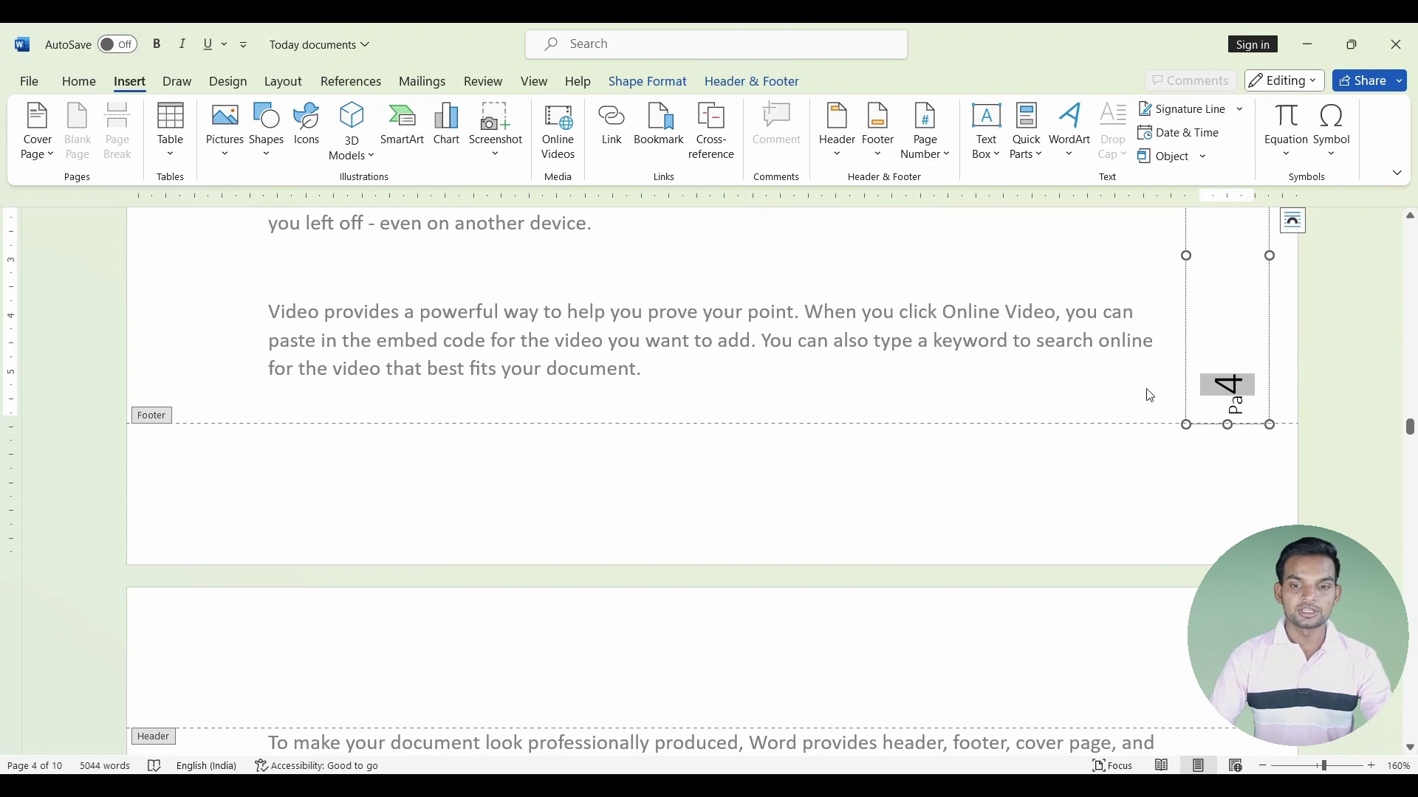
left_click(926, 133)
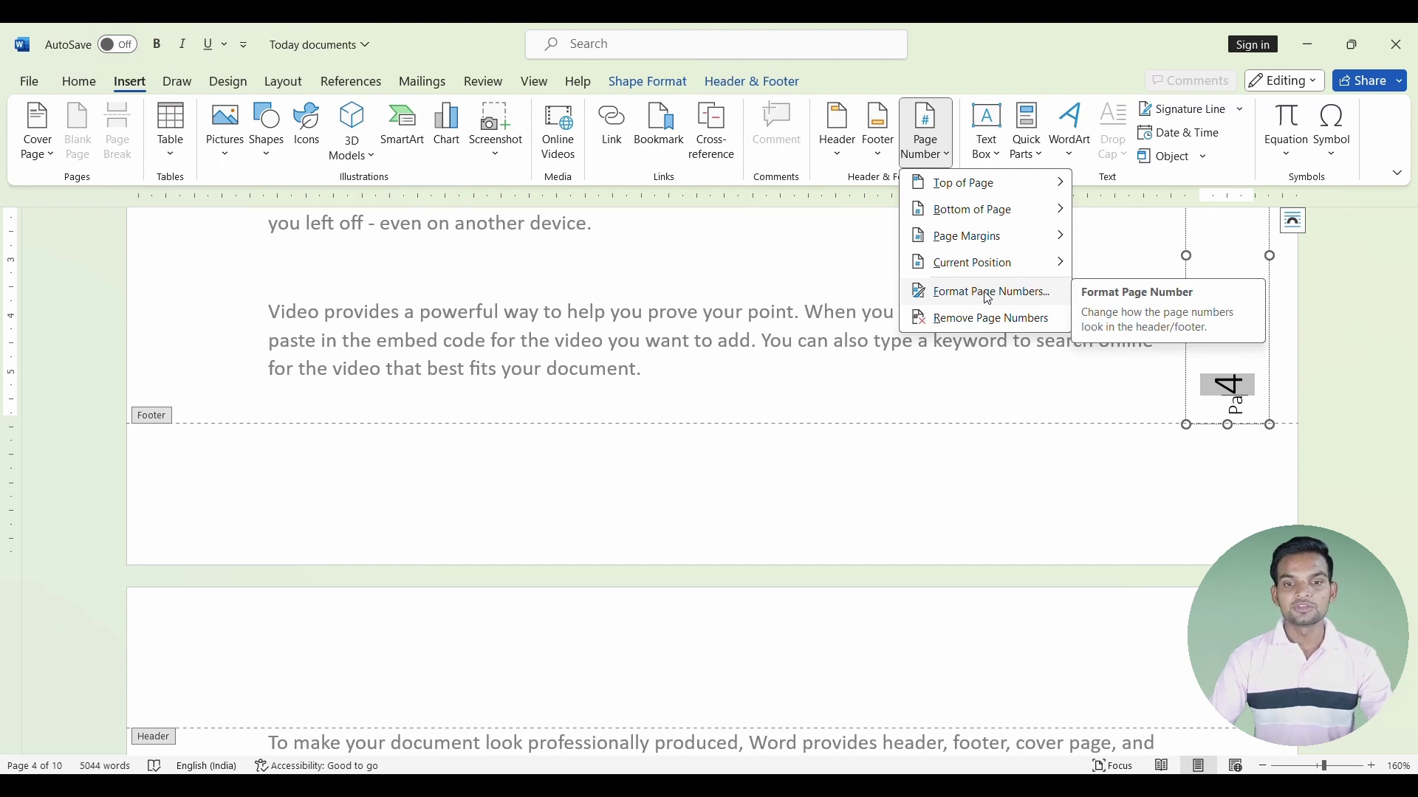
left_click(989, 298)
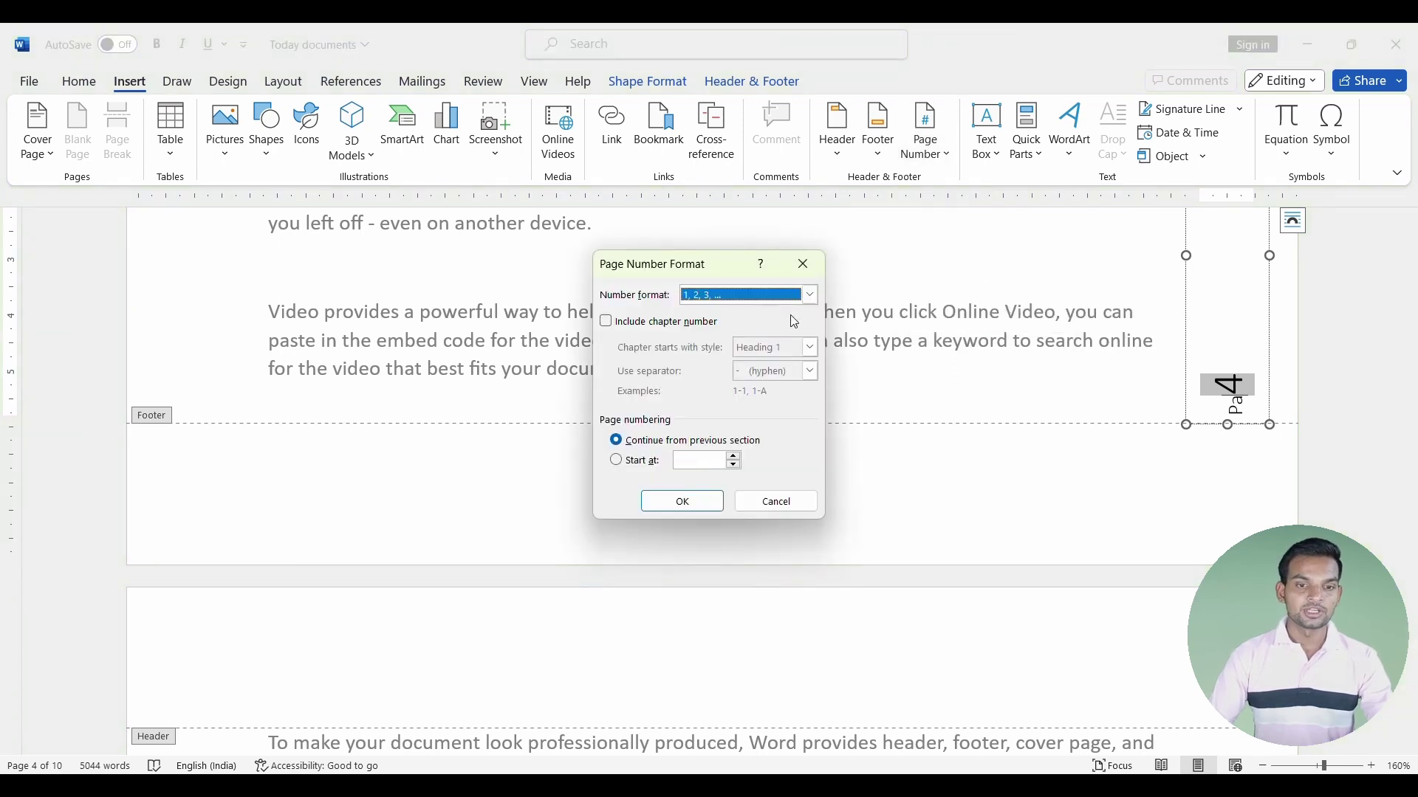
left_click(810, 295)
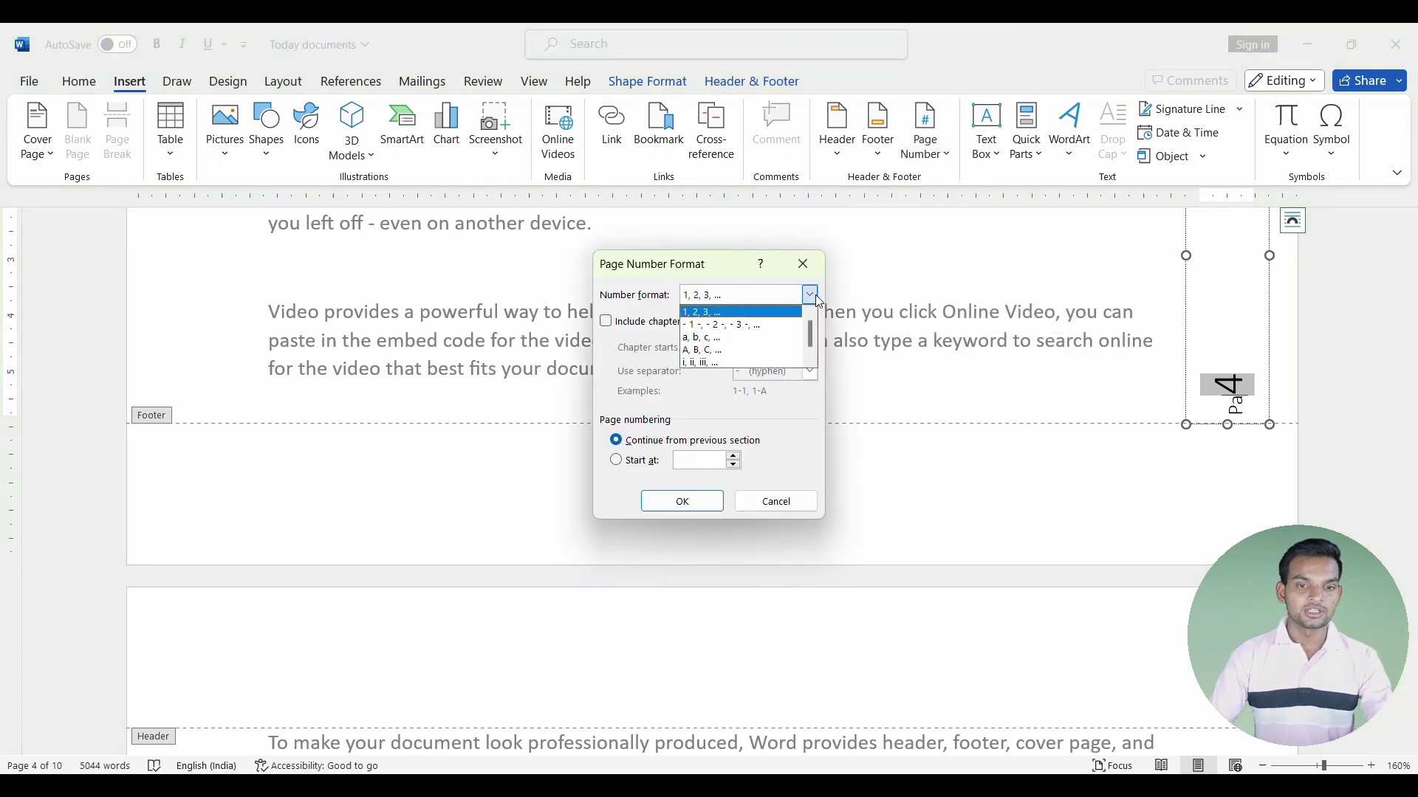
left_click(704, 358)
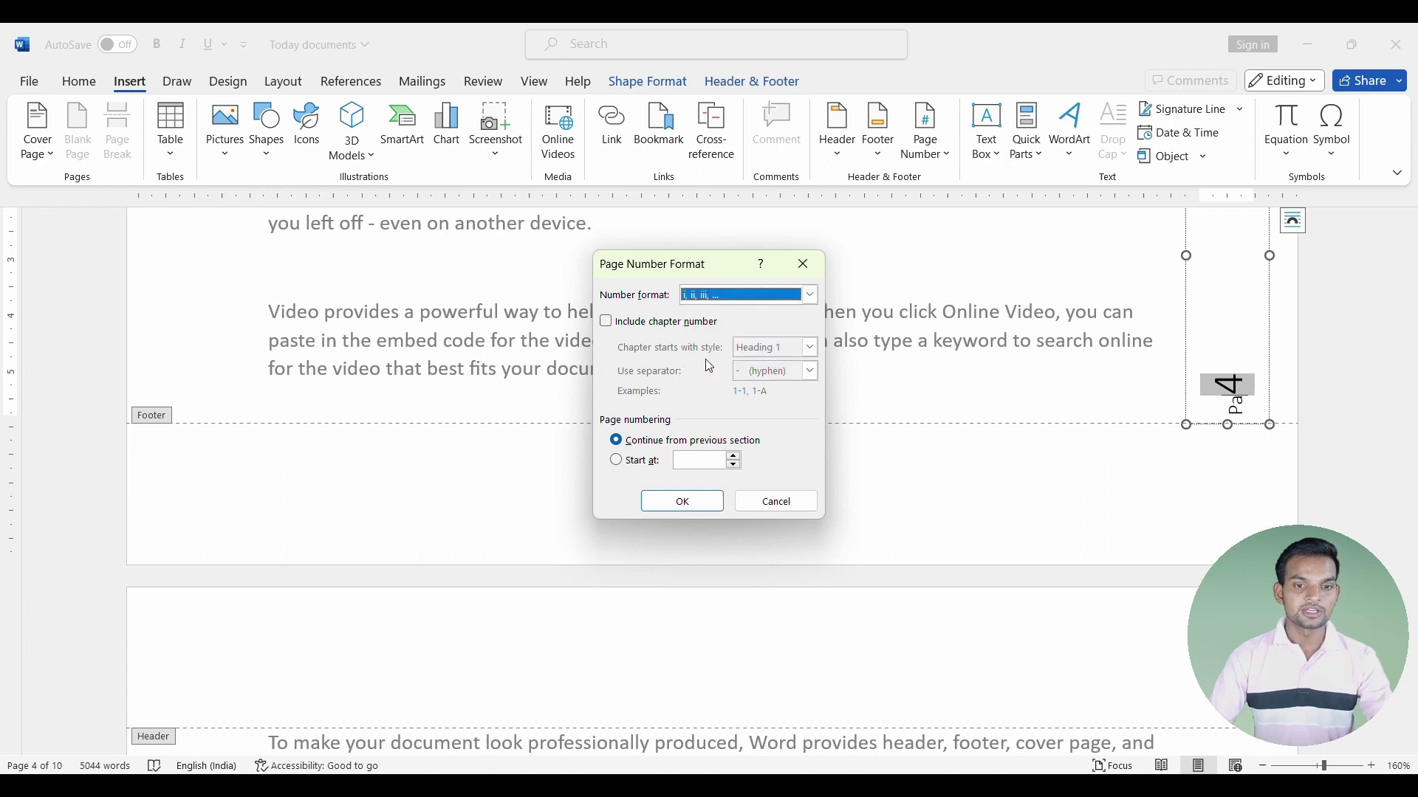
left_click(668, 508)
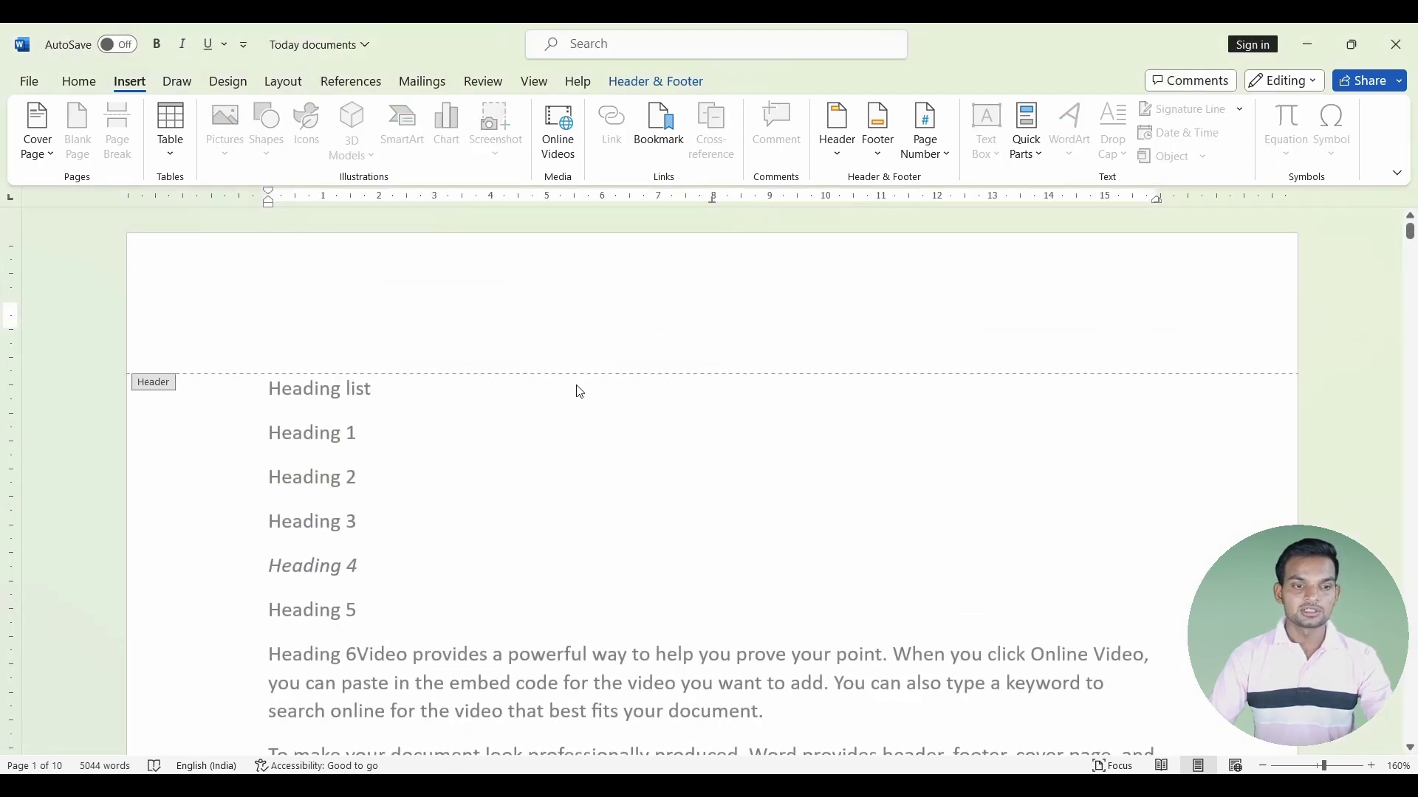
Add a Plain Number 1 page number at the top left of the header.
left_click(926, 136)
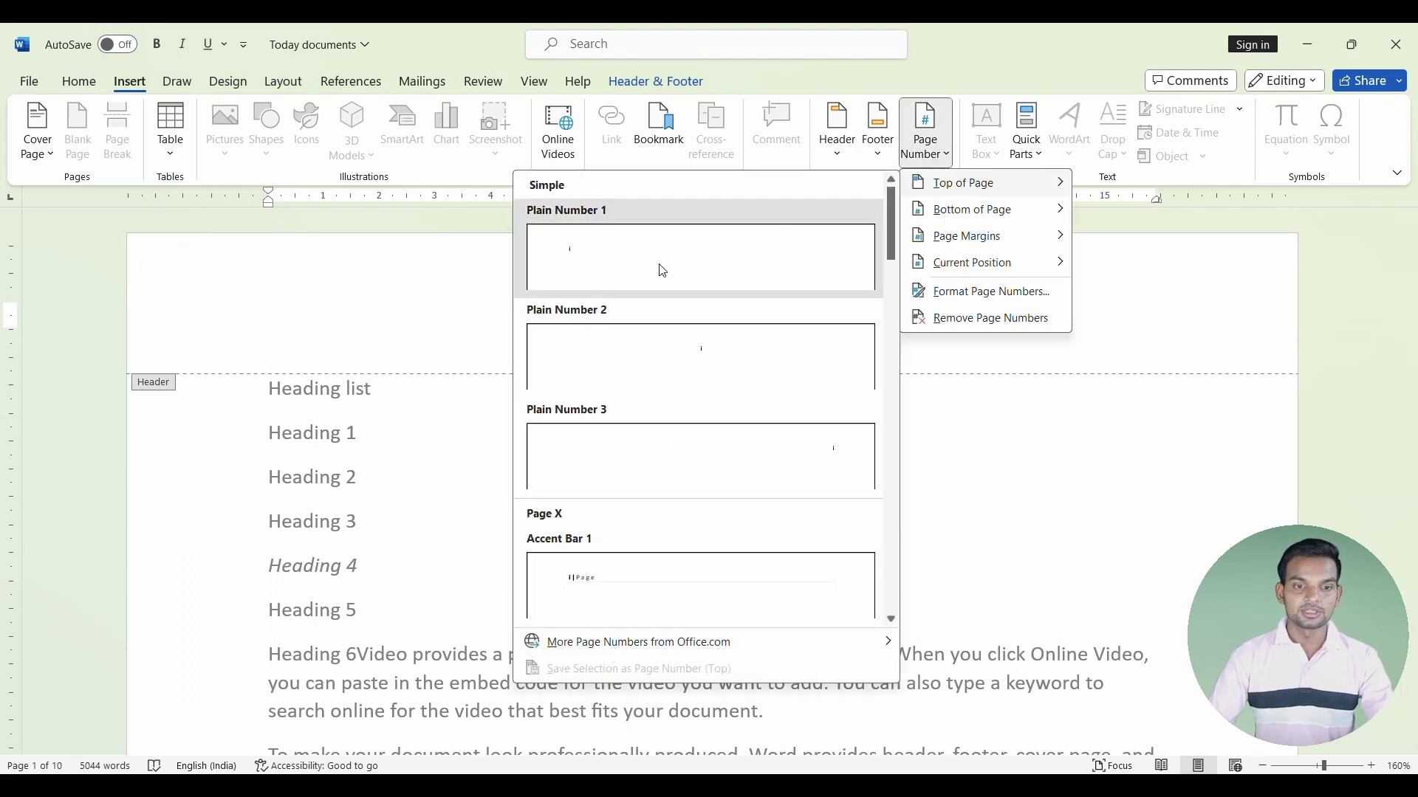
left_click(653, 272)
scroll(325, 347, "down", 5)
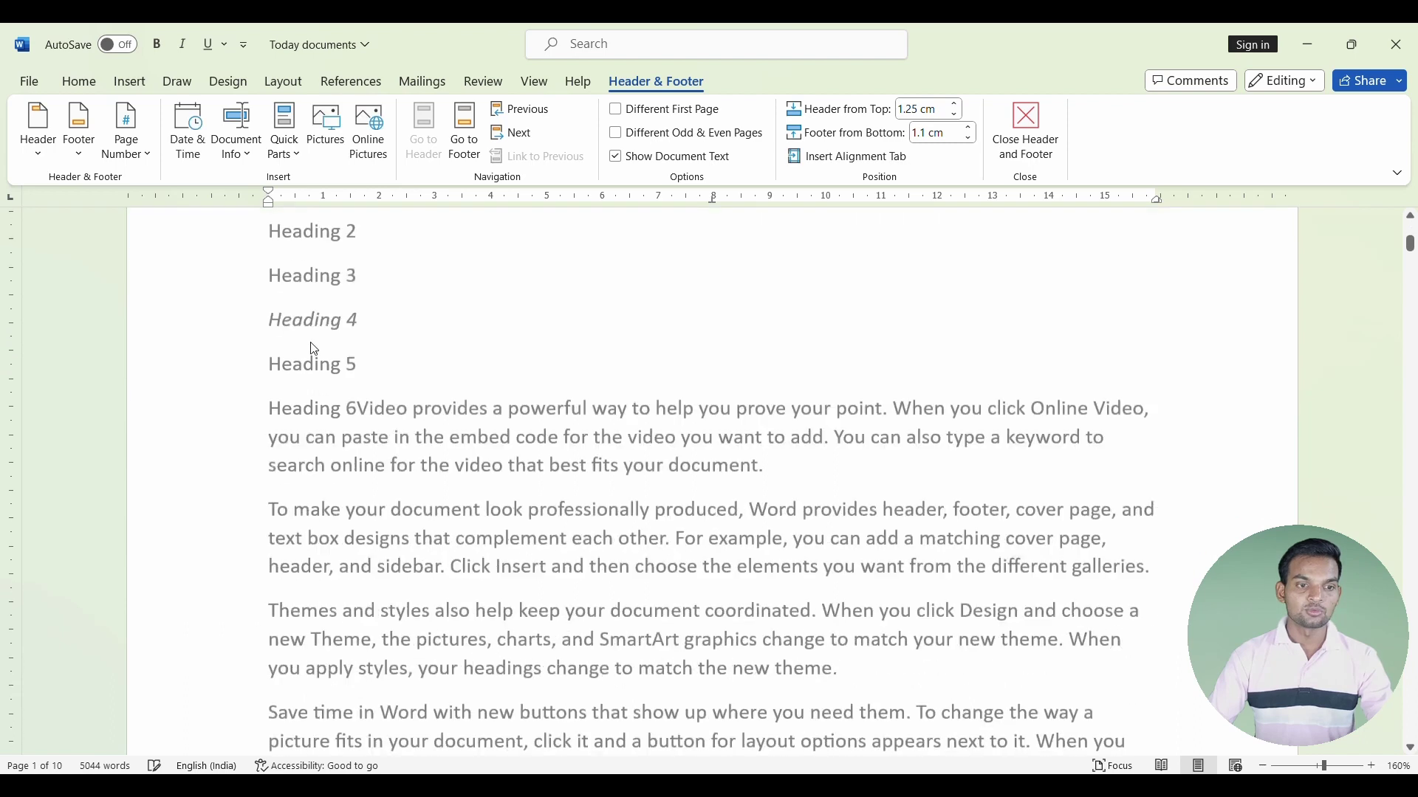
scroll(324, 347, "down", 5)
scroll(324, 347, "up", 3)
scroll(330, 347, "down", 3)
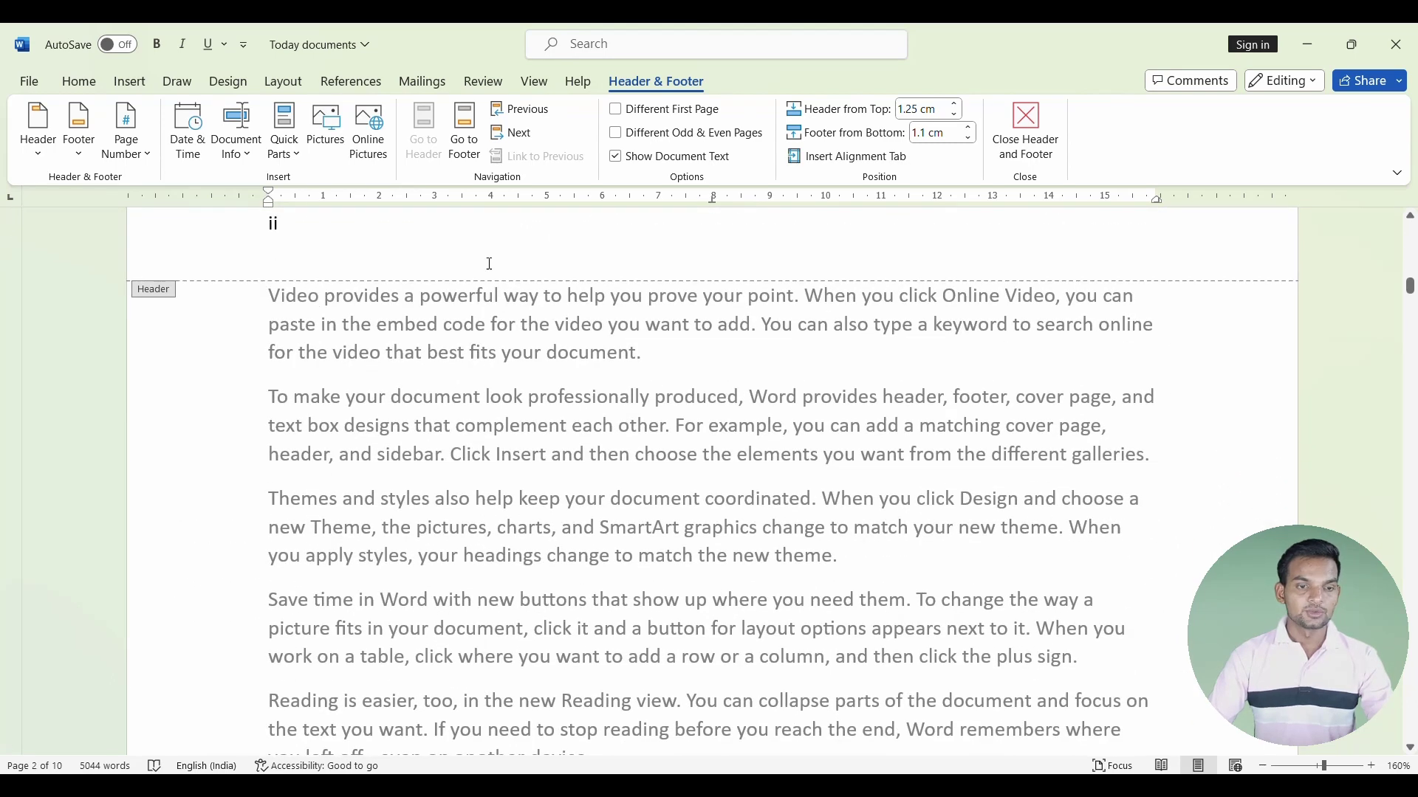
Reopen the Page Number menu and close it without making changes.
left_click(130, 81)
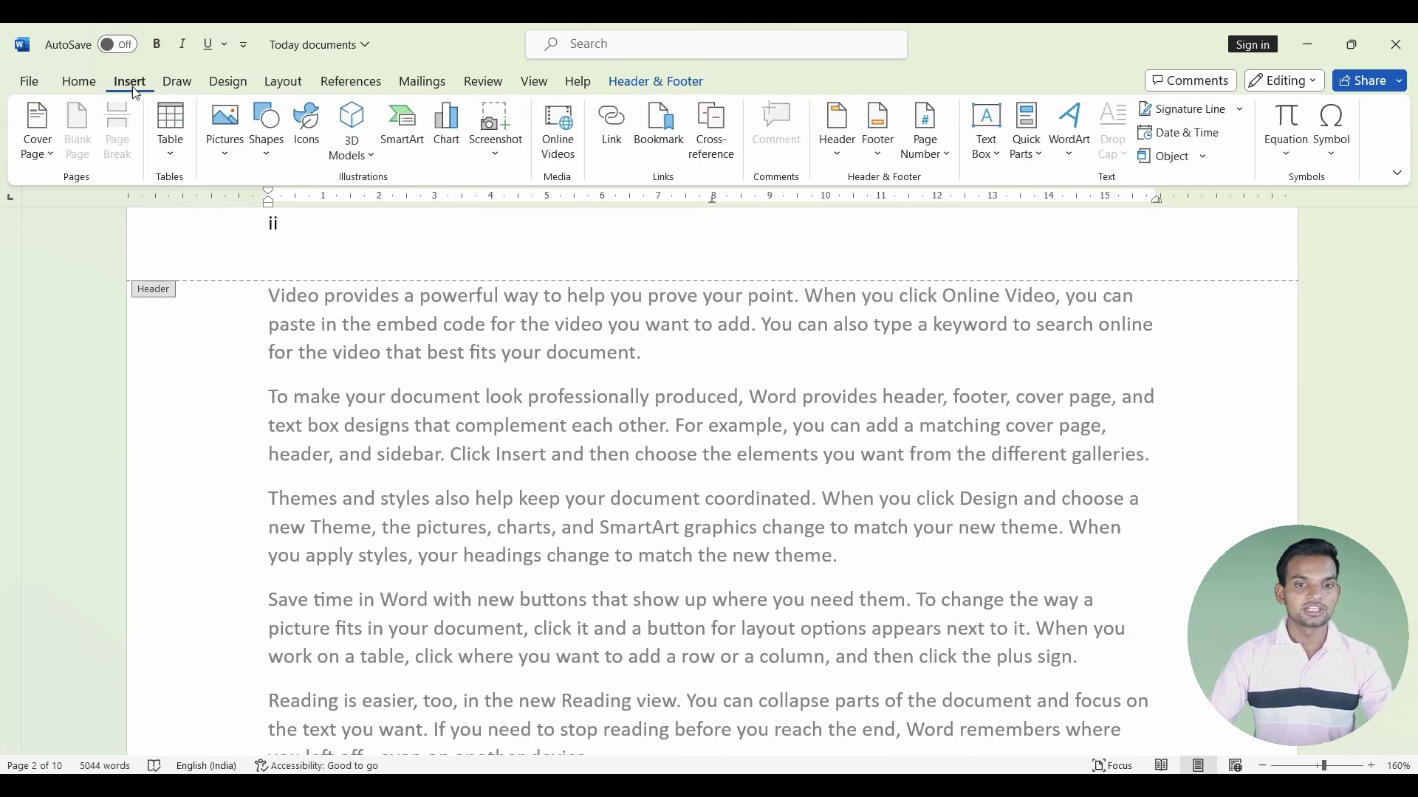
left_click(925, 140)
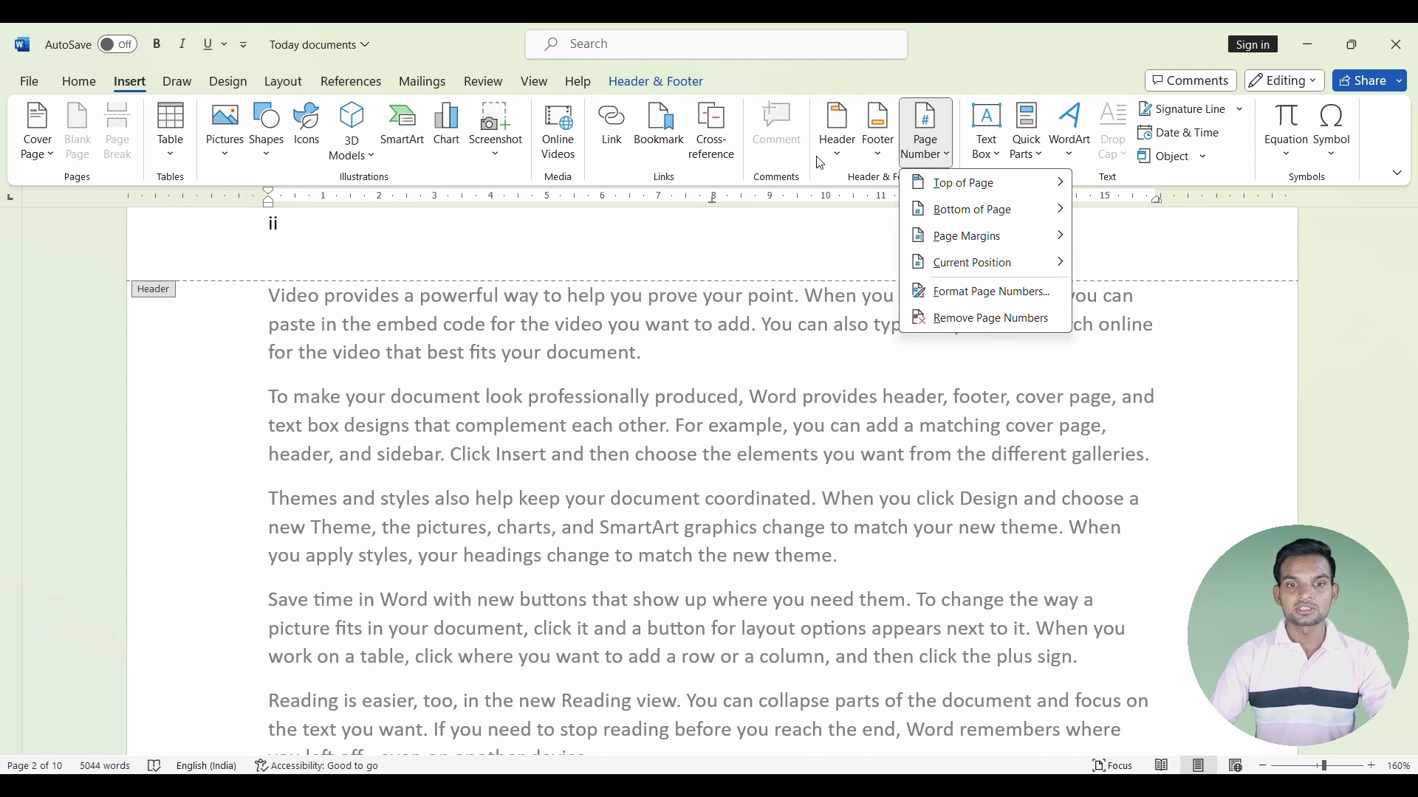
left_click(1151, 230)
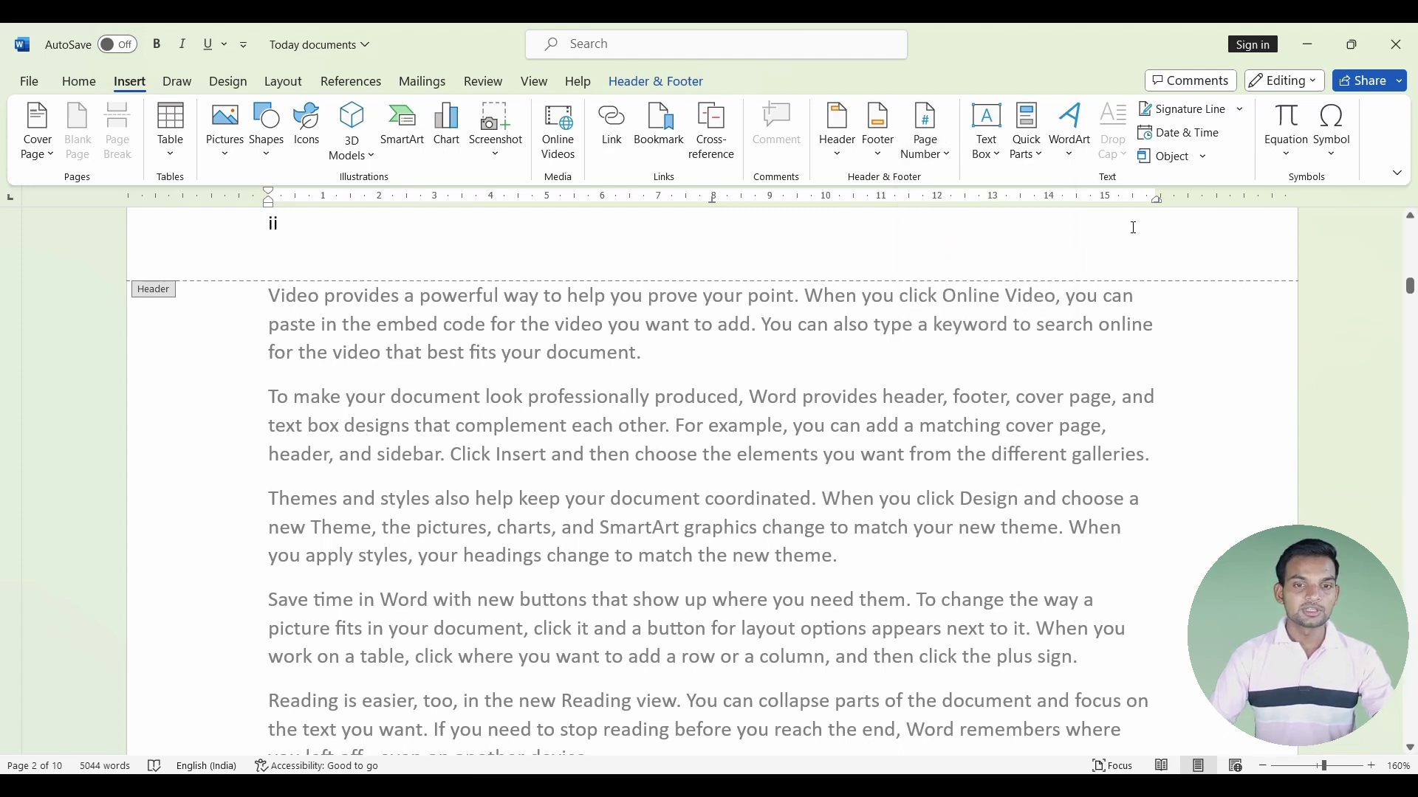